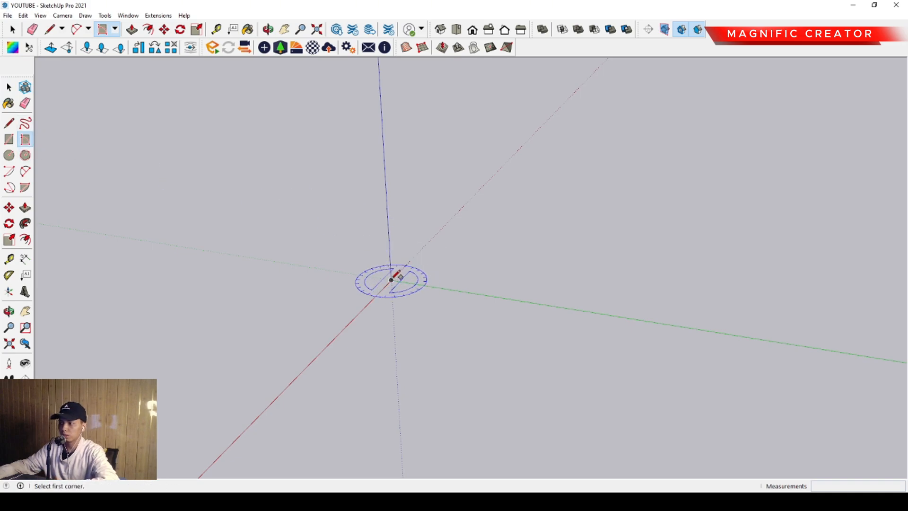
- Draw a 10 m by 14 m rectangle on the ground starting at the origin, with the 10 m side along the green axis
{"action": "left_click", "coordinate": [391, 280]}
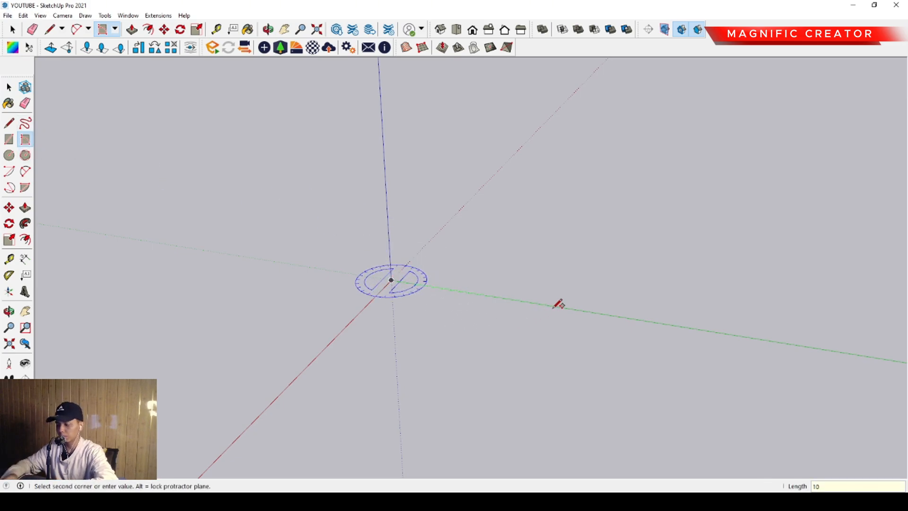
{"action": "key", "text": "Return"}
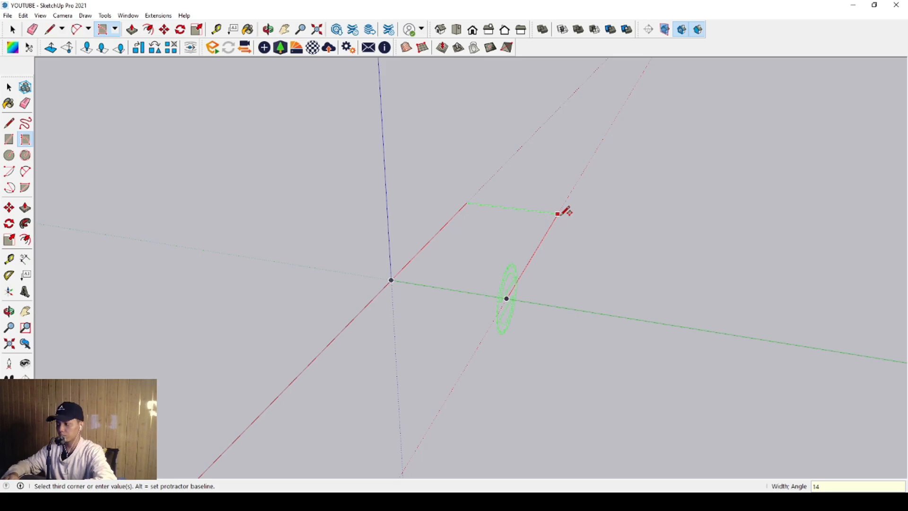
{"action": "key", "text": "Return"}
{"action": "key", "text": "space"}
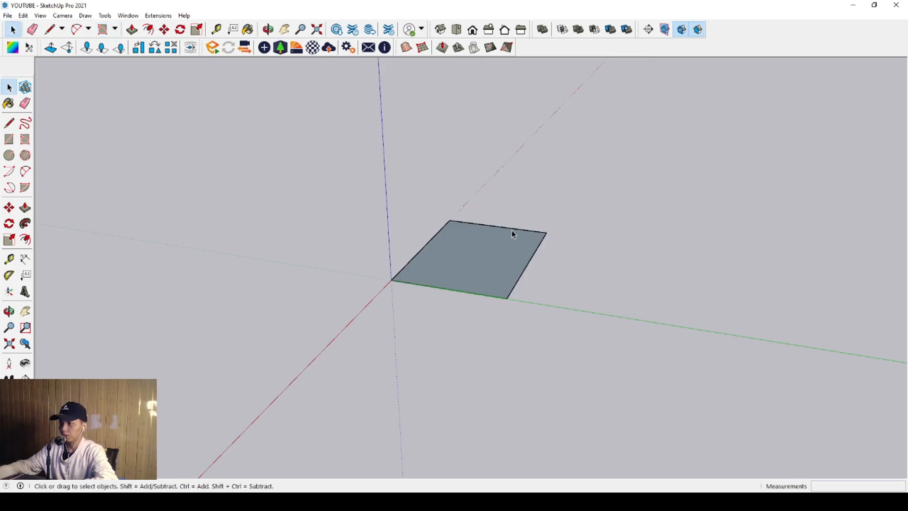
{"action": "scroll", "coordinate": [473, 298], "scroll_direction": "up", "scroll_amount": 5}
{"action": "middle_click_drag", "start_coordinate": [463, 297], "coordinate": [462, 291]}
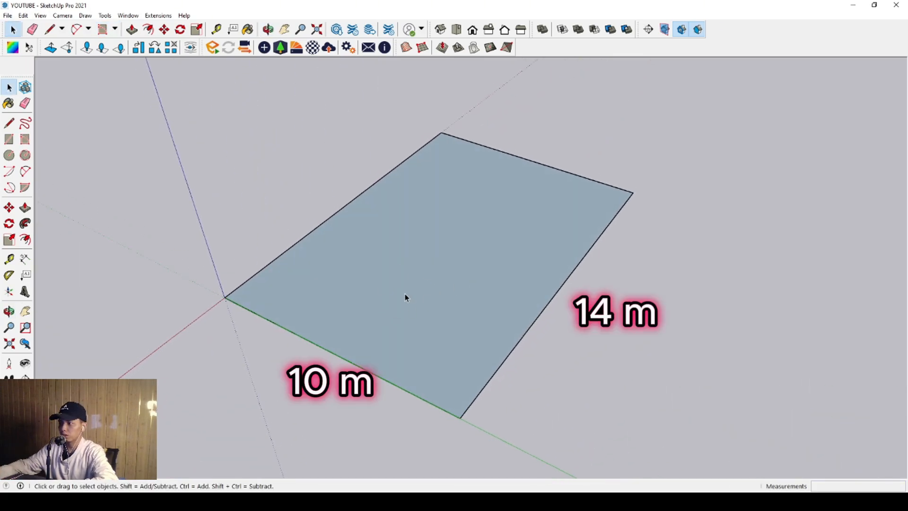
- Extrude the rectangle upward by 300 mm to form the floor slab
{"action": "left_click", "coordinate": [403, 263]}
{"action": "key", "text": "p"}
{"action": "left_click", "coordinate": [330, 270]}
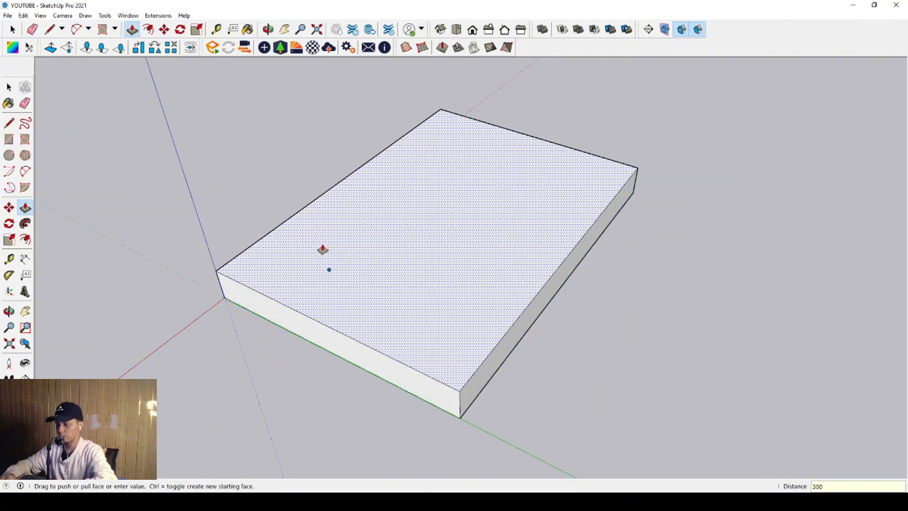
{"action": "type", "text": "300"}
{"action": "key", "text": "Return"}
{"action": "key", "text": "space"}
- Group all the faces and edges of the floor slab, then deselect it
{"action": "triple_click", "coordinate": [387, 270]}
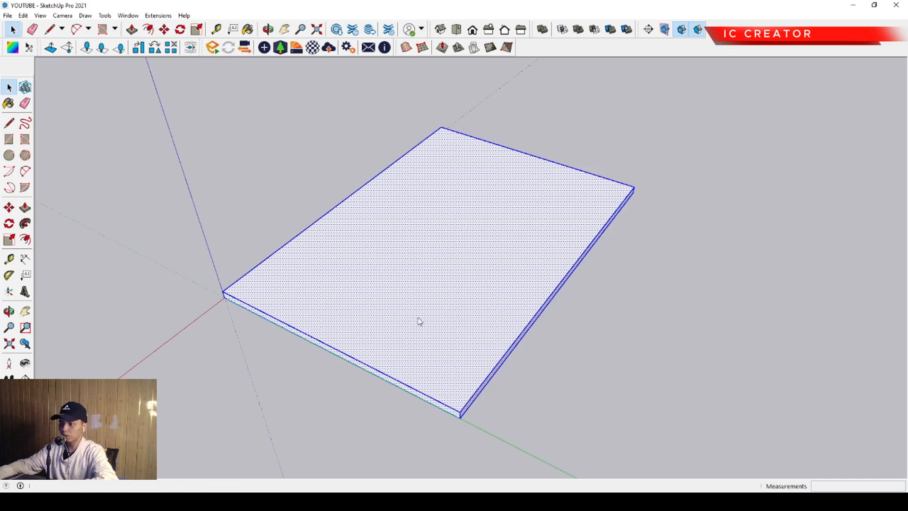
{"action": "key", "text": "g"}
{"action": "middle_click_drag", "start_coordinate": [358, 326], "coordinate": [356, 304]}
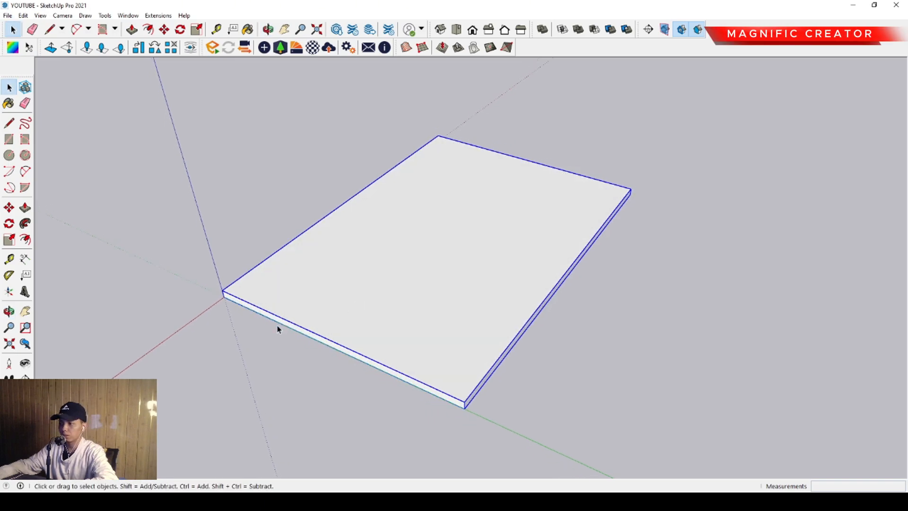
{"action": "left_click_drag", "start_coordinate": [116, 336], "coordinate": [112, 331]}
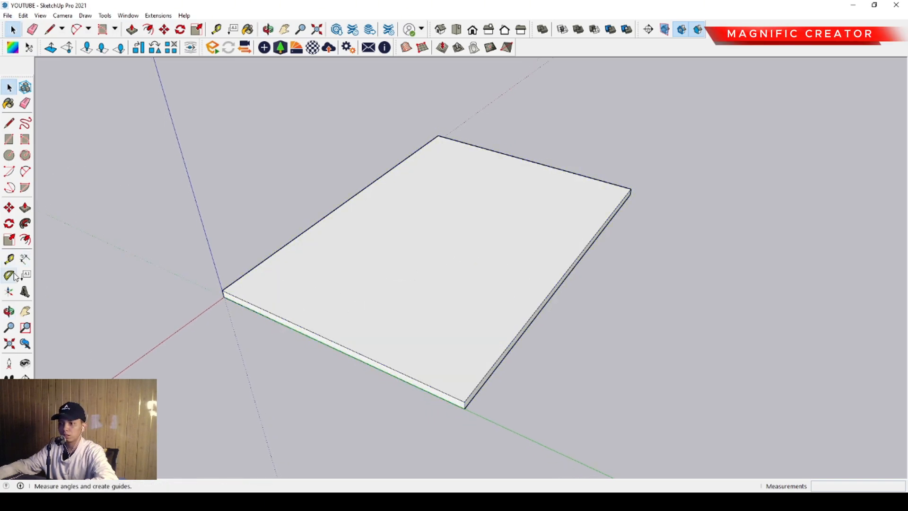
- Place a guide line 4000 mm inward from the slab's long edge on the origin side
{"action": "left_click", "coordinate": [9, 261]}
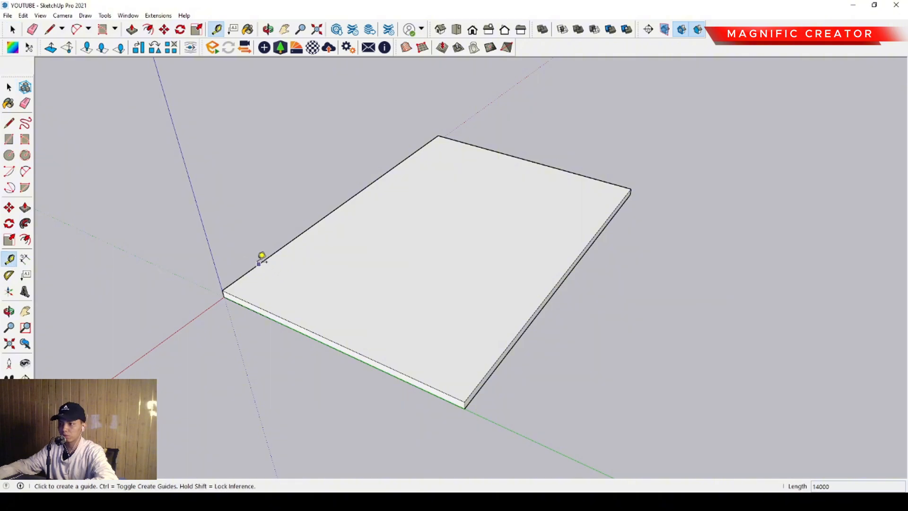
{"action": "left_click", "coordinate": [263, 257]}
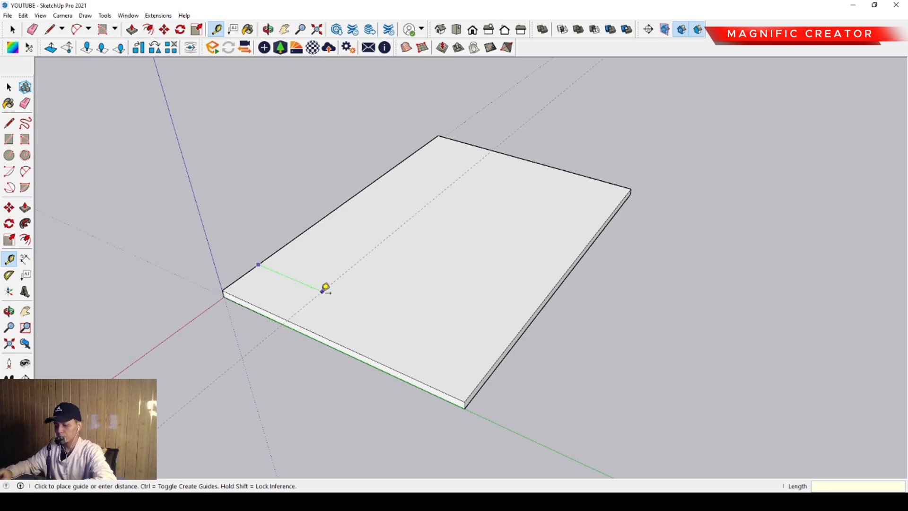
{"action": "type", "text": "4000"}
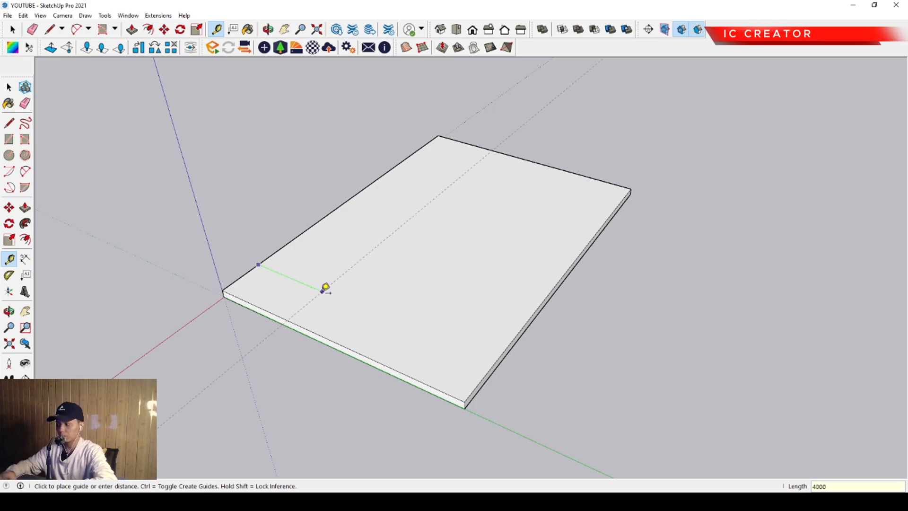
{"action": "key", "text": "Return"}
- Place a second guide line 3000 mm inward from the slab's front short edge
{"action": "left_click", "coordinate": [409, 376]}
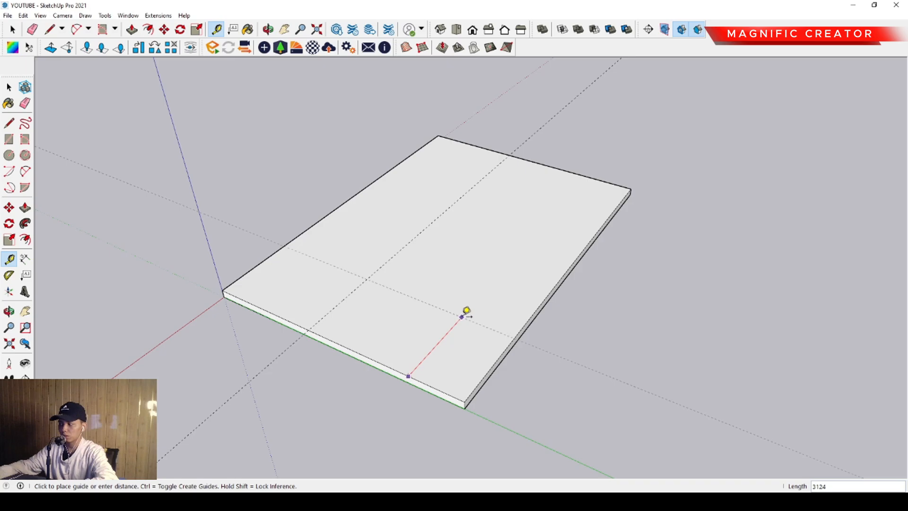
{"action": "left_click", "coordinate": [466, 310]}
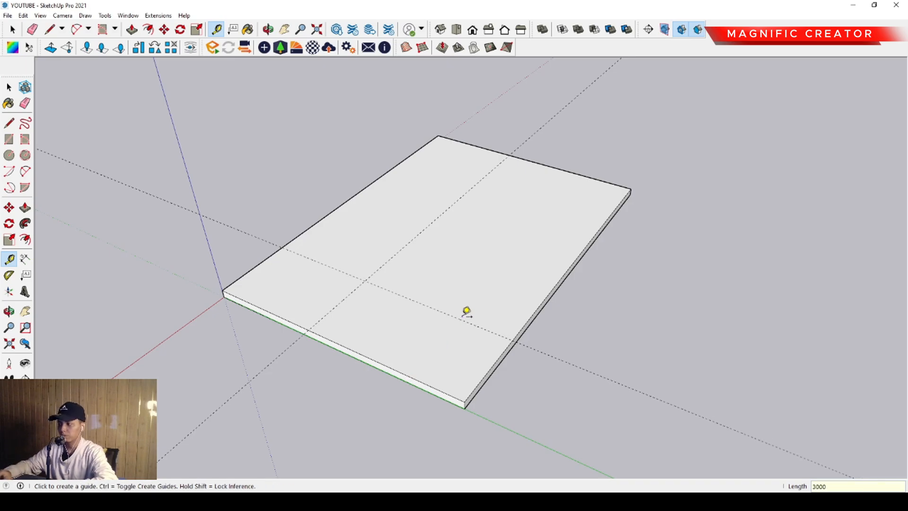
{"action": "key", "text": "space"}
{"action": "middle_click_drag", "start_coordinate": [429, 336], "coordinate": [232, 164]}
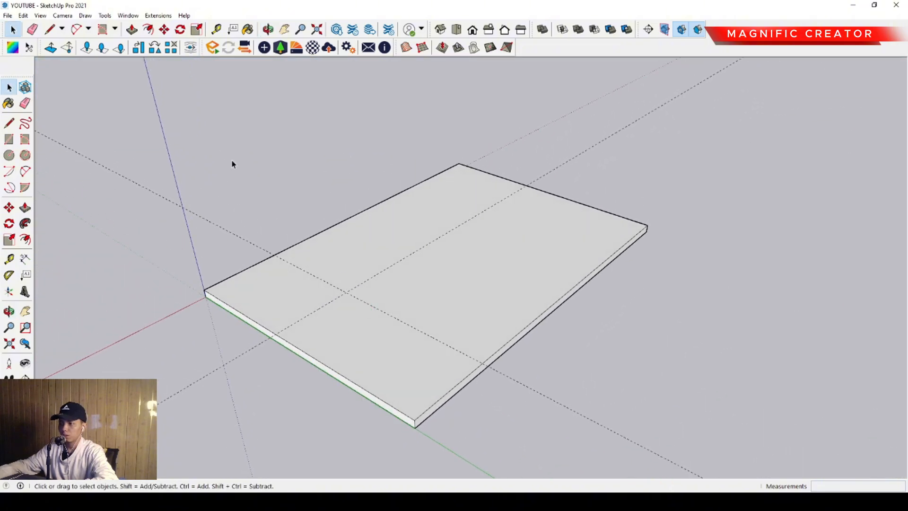
- Draw a closed L-shaped outline on top of the slab, following its edges and the two guides to leave out the front corner
{"action": "left_click", "coordinate": [9, 122]}
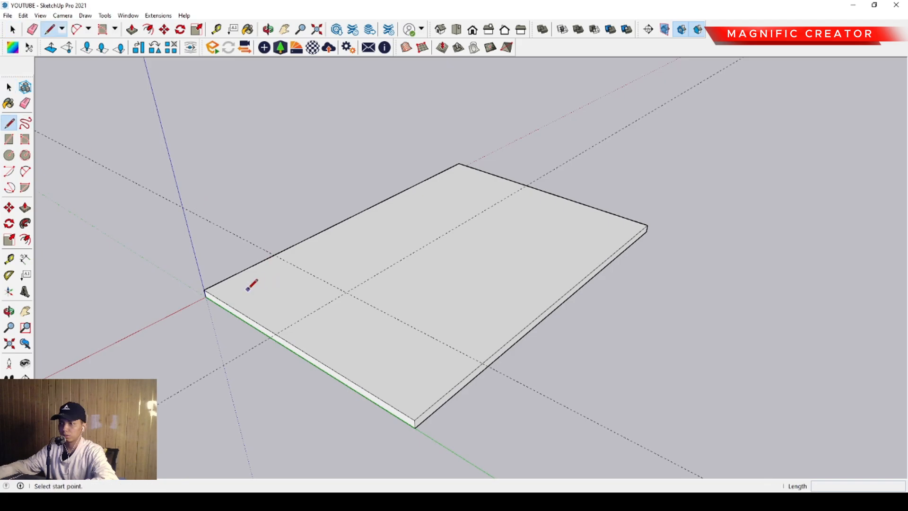
{"action": "left_click", "coordinate": [206, 289]}
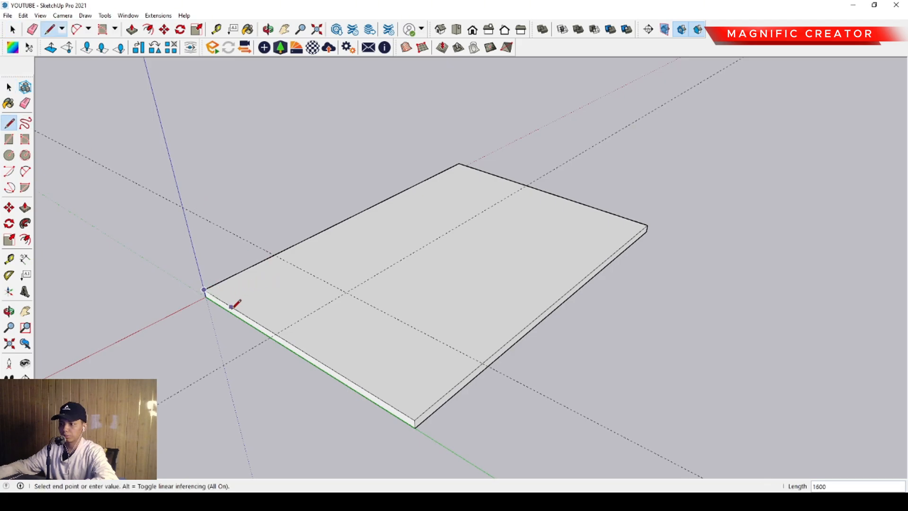
{"action": "left_click", "coordinate": [274, 333]}
{"action": "left_click", "coordinate": [348, 292]}
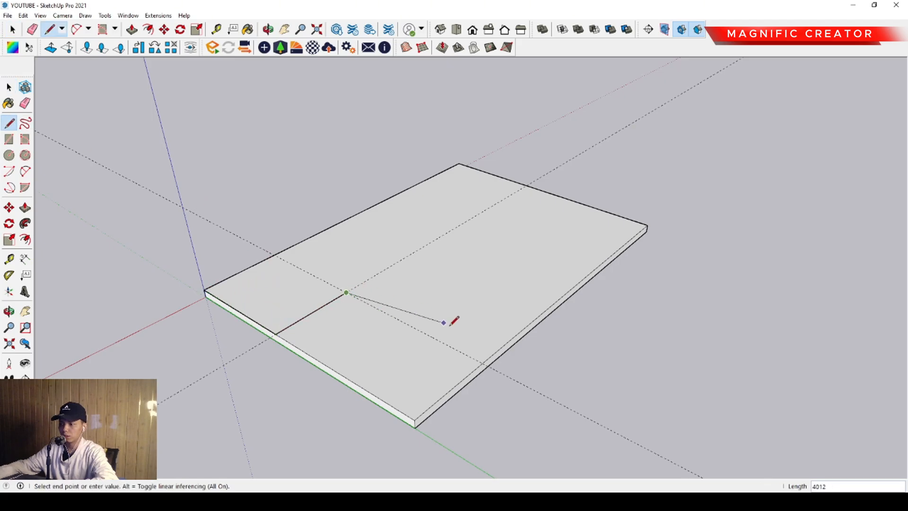
{"action": "left_click", "coordinate": [482, 363]}
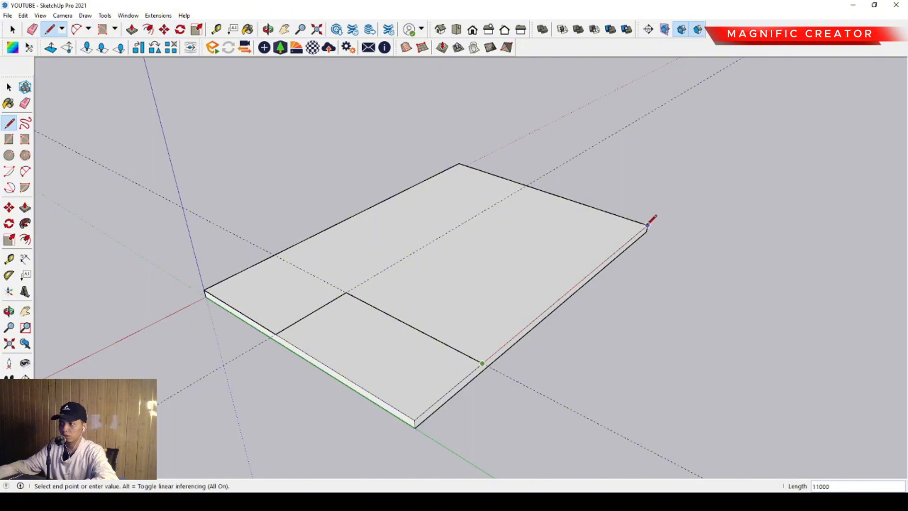
{"action": "left_click", "coordinate": [647, 225]}
{"action": "left_click", "coordinate": [459, 164]}
{"action": "left_click", "coordinate": [205, 290]}
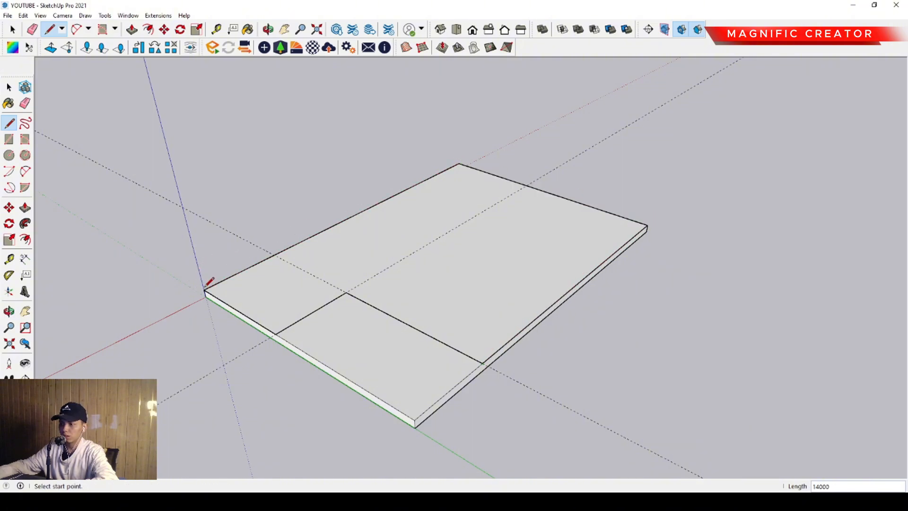
{"action": "key", "text": "space"}
- Offset the L-shaped outline inward by 150 mm and delete the inner face, leaving only the wall strip
{"action": "left_click", "coordinate": [377, 255]}
{"action": "middle_click_drag", "start_coordinate": [377, 255], "coordinate": [389, 388]}
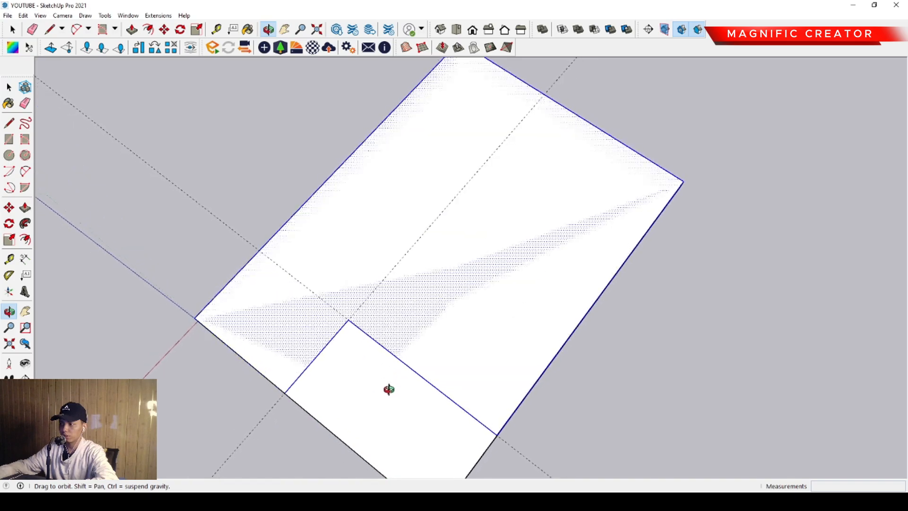
{"action": "scroll", "coordinate": [381, 260], "scroll_direction": "down", "scroll_amount": 3}
{"action": "middle_click_drag", "start_coordinate": [381, 260], "coordinate": [469, 241]}
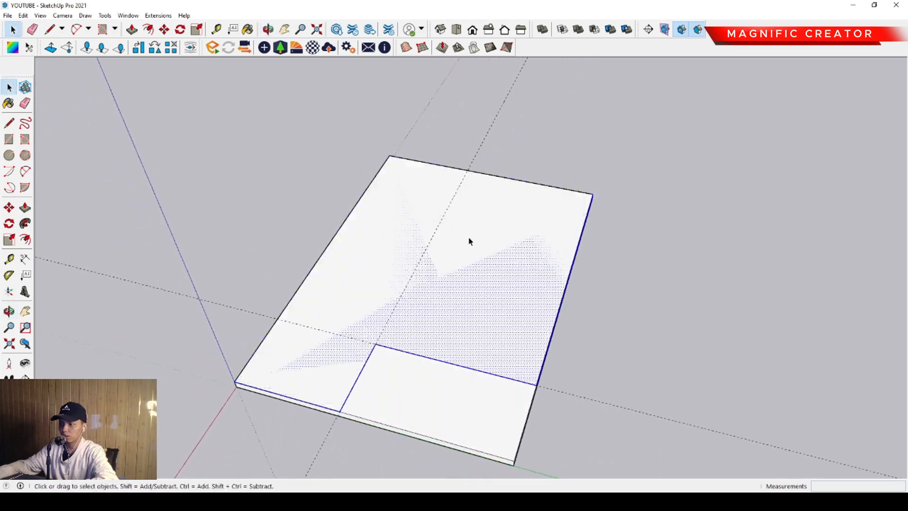
{"action": "middle_click_drag", "start_coordinate": [521, 311], "coordinate": [450, 340]}
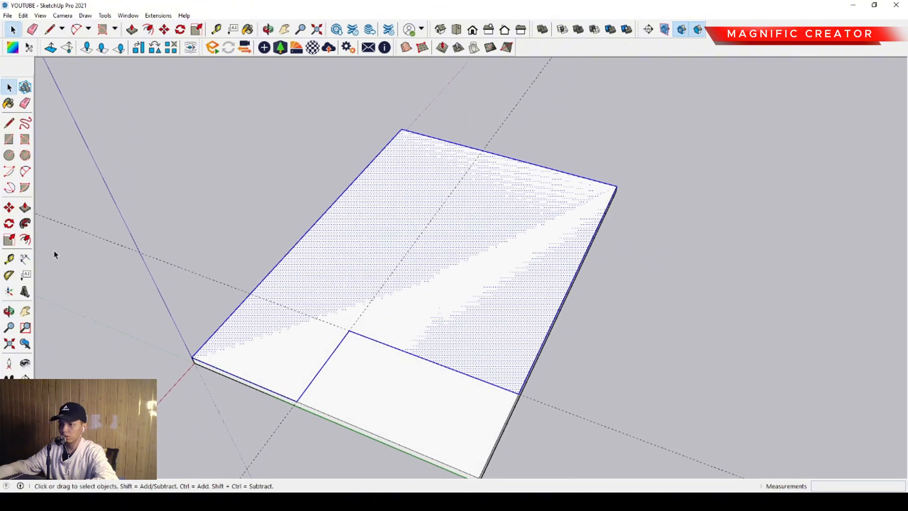
{"action": "left_click", "coordinate": [24, 240]}
{"action": "left_click", "coordinate": [565, 297]}
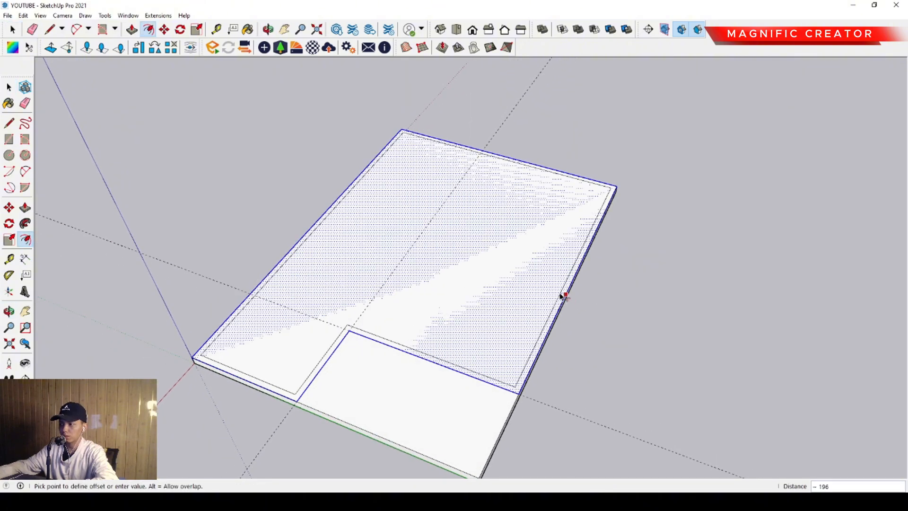
{"action": "key", "text": "Escape"}
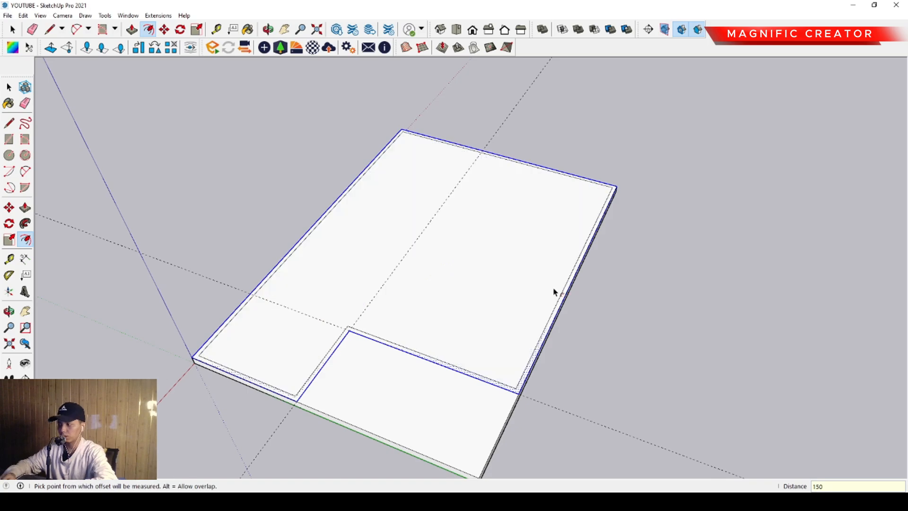
{"action": "key", "text": "space"}
{"action": "key", "text": "Delete"}
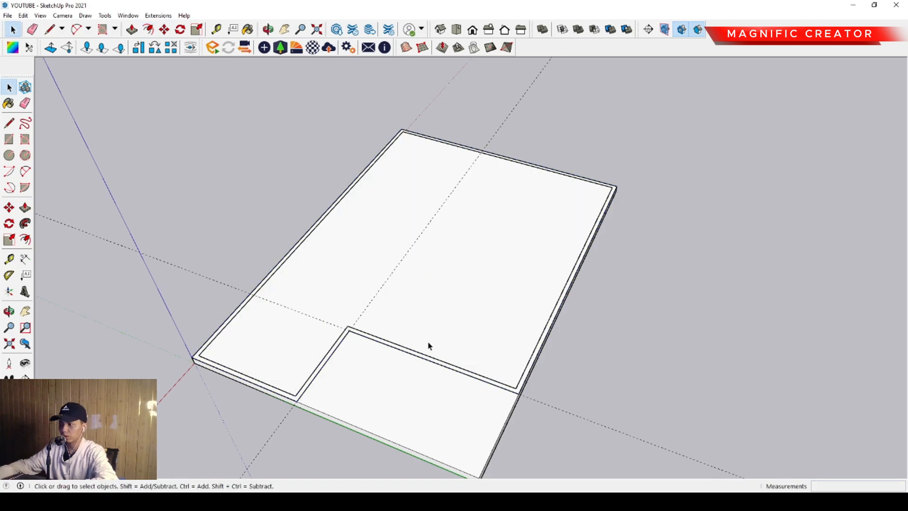
- Extrude the L-shaped wall strip upward by 3500 mm to form the walls
{"action": "scroll", "coordinate": [422, 349], "scroll_direction": "up", "scroll_amount": 4}
{"action": "double_click", "coordinate": [403, 359]}
{"action": "middle_click_drag", "start_coordinate": [292, 326], "coordinate": [289, 314]}
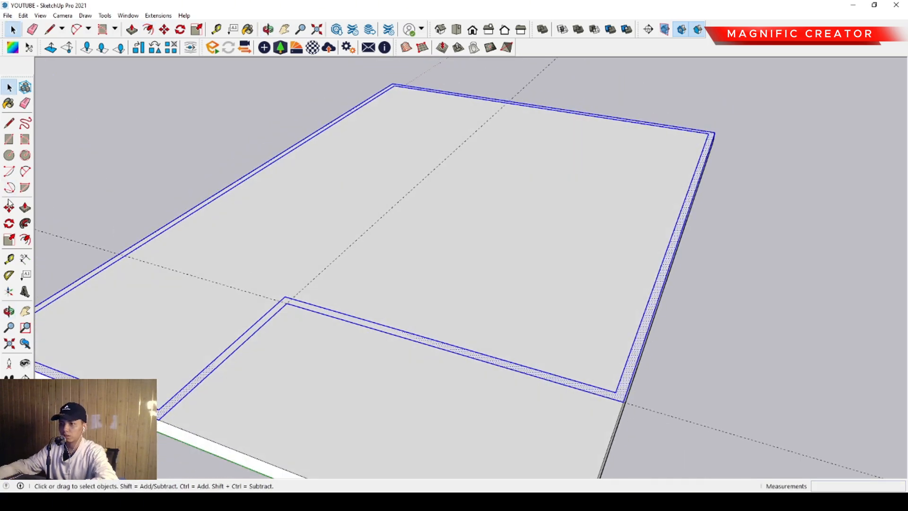
{"action": "key", "text": "p"}
{"action": "left_click", "coordinate": [313, 301]}
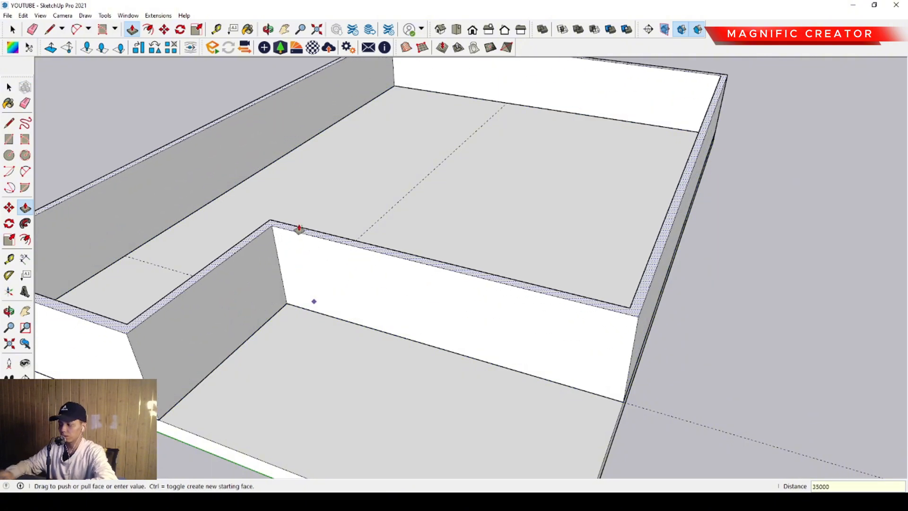
{"action": "type", "text": "35000"}
{"action": "key", "text": "BackSpace"}
{"action": "key", "text": "Return"}
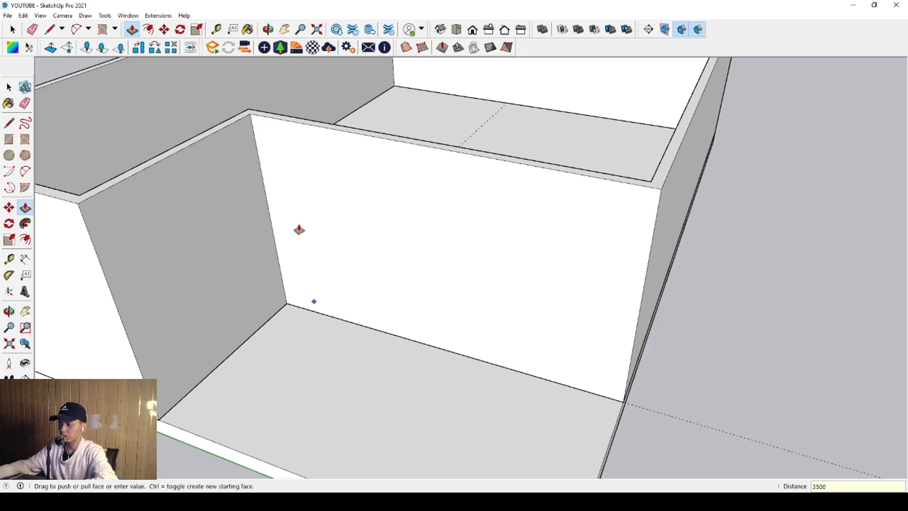
{"action": "key", "text": "space"}
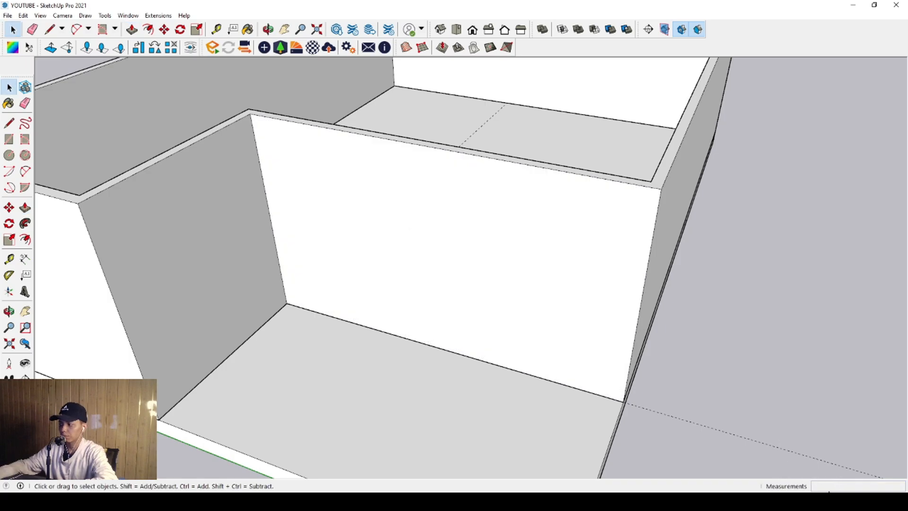
- Select all the connected wall geometry and make it a group
{"action": "scroll", "coordinate": [555, 245], "scroll_direction": "down", "scroll_amount": 6}
{"action": "middle_click_drag", "start_coordinate": [533, 251], "coordinate": [467, 296]}
{"action": "scroll", "coordinate": [449, 286], "scroll_direction": "up", "scroll_amount": 1}
{"action": "triple_click", "coordinate": [444, 283]}
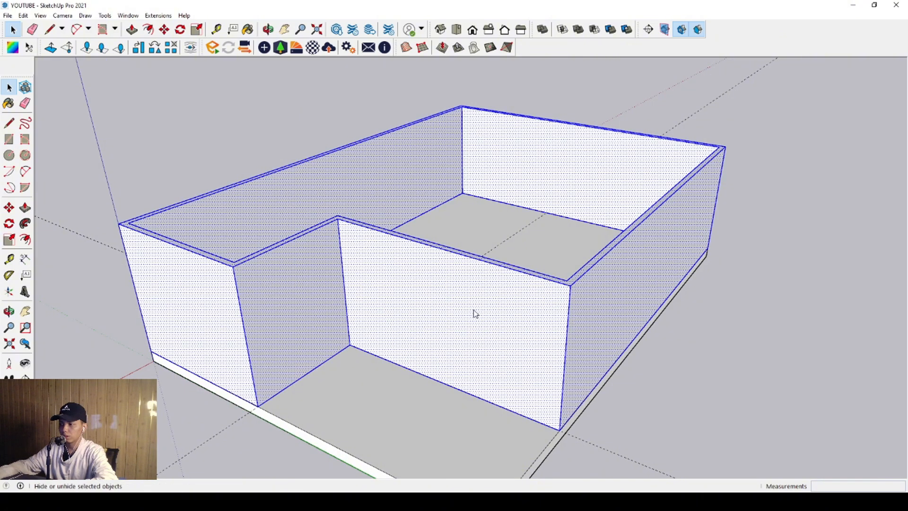
{"action": "left_click", "coordinate": [481, 361]}
- Draw a 13700 by 3700 mm rectangle at the wall tops, covering the long narrow section between the inner wall edges
{"action": "scroll", "coordinate": [316, 265], "scroll_direction": "down", "scroll_amount": 2}
{"action": "middle_click_drag", "start_coordinate": [314, 265], "coordinate": [323, 310]}
{"action": "scroll", "coordinate": [328, 347], "scroll_direction": "up", "scroll_amount": 2}
{"action": "left_click", "coordinate": [9, 139]}
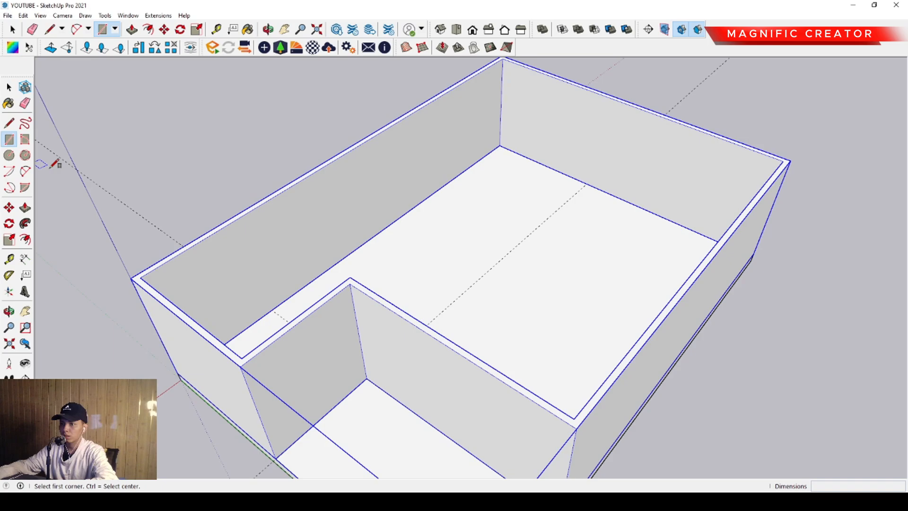
{"action": "left_click", "coordinate": [140, 277]}
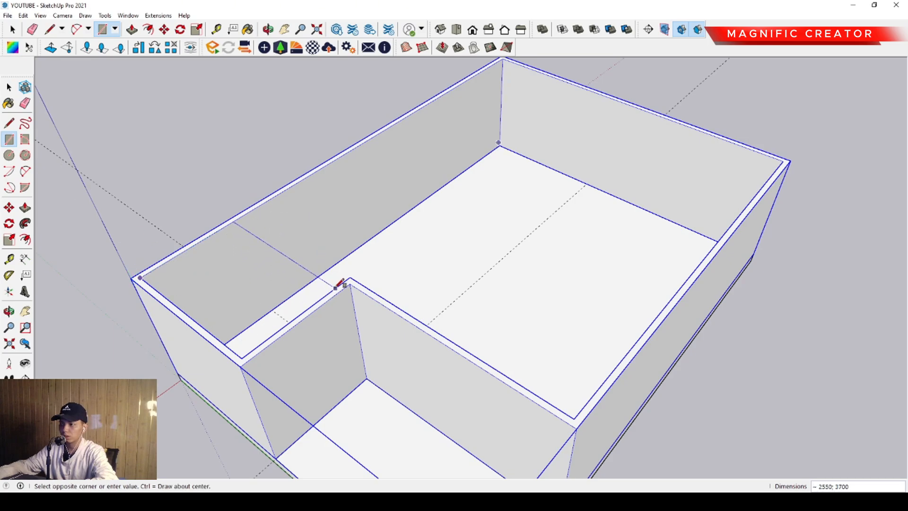
{"action": "left_click", "coordinate": [596, 95]}
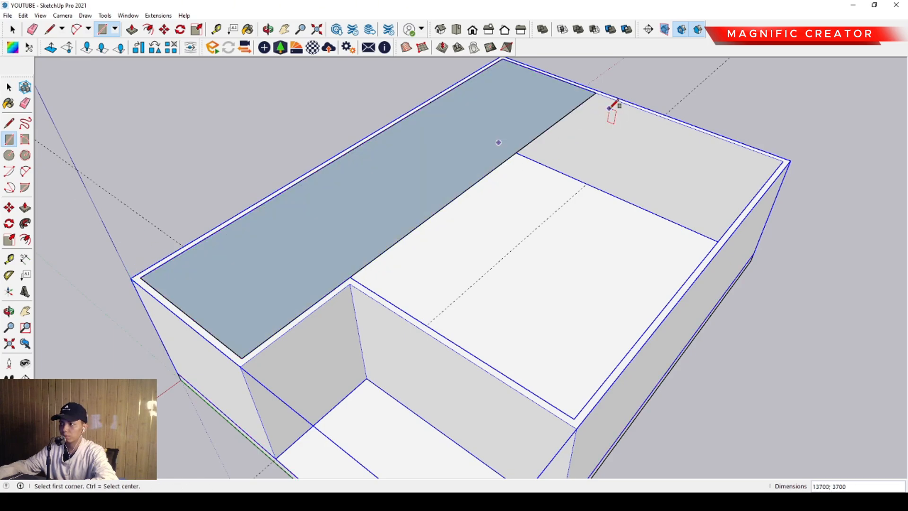
{"action": "key", "text": "space"}
- Draw a second rectangle over the remaining opening between the inner wall edges and erase the shared line to merge both into one face
{"action": "key", "text": "r"}
{"action": "left_click", "coordinate": [350, 278]}
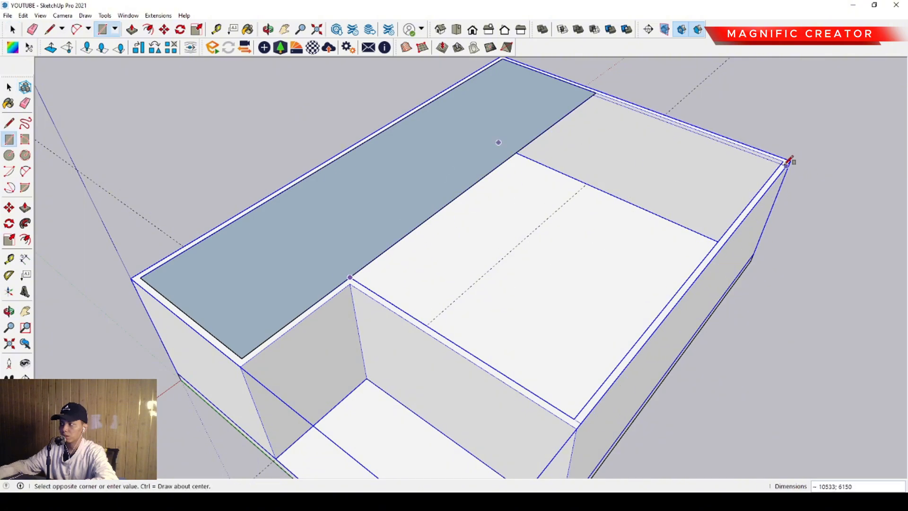
{"action": "left_click", "coordinate": [787, 158]}
{"action": "key", "text": "e"}
{"action": "left_click", "coordinate": [475, 184]}
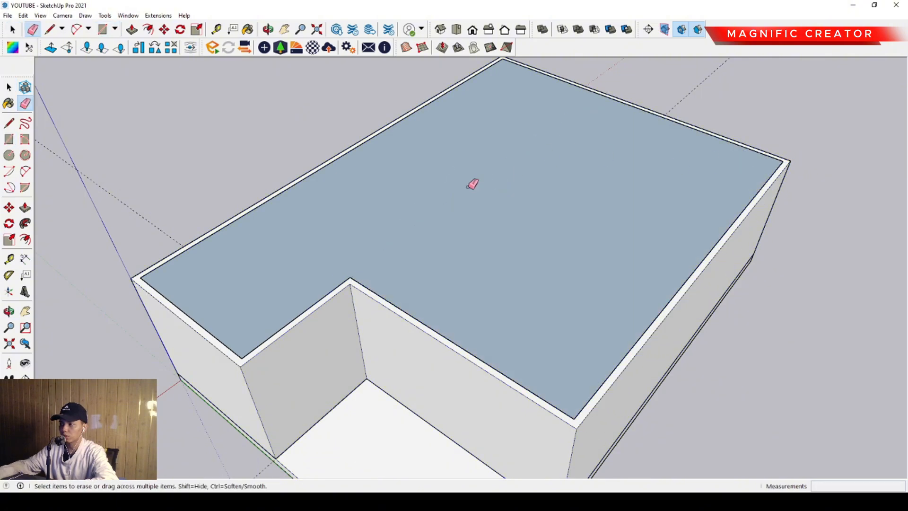
- Extrude the L-shaped face at the wall tops by 150 mm to form the roof slab
{"action": "key", "text": "space"}
{"action": "left_click", "coordinate": [390, 278]}
{"action": "middle_click_drag", "start_coordinate": [391, 279], "coordinate": [404, 213]}
{"action": "key", "text": "p"}
{"action": "left_click", "coordinate": [408, 231]}
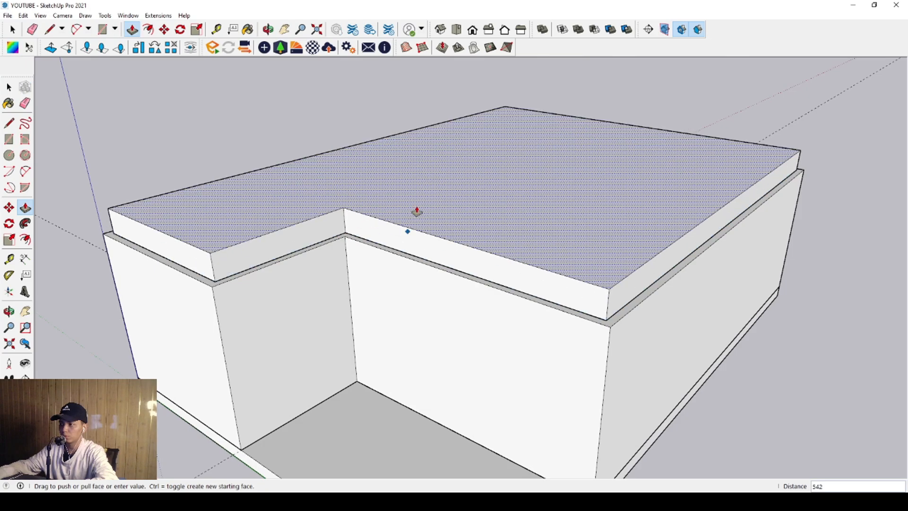
{"action": "type", "text": "150"}
{"action": "key", "text": "Return"}
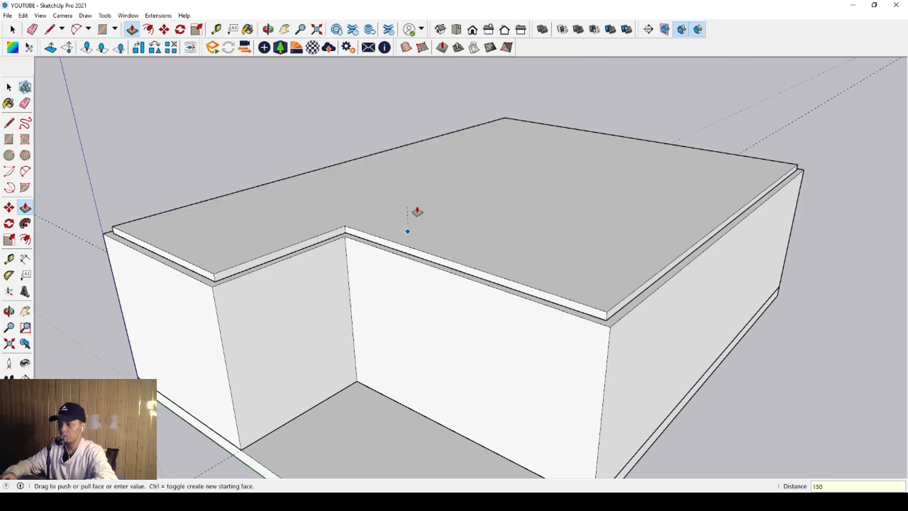
- Make the whole roof slab a group and move it down so its top is flush with the wall tops
{"action": "key", "text": "space"}
{"action": "triple_click", "coordinate": [435, 205]}
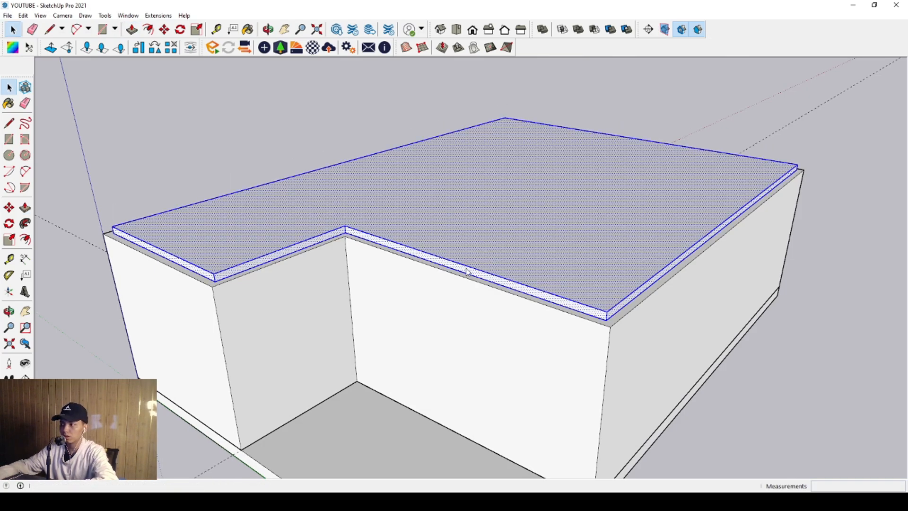
{"action": "scroll", "coordinate": [591, 290], "scroll_direction": "up", "scroll_amount": 5}
{"action": "key", "text": "m"}
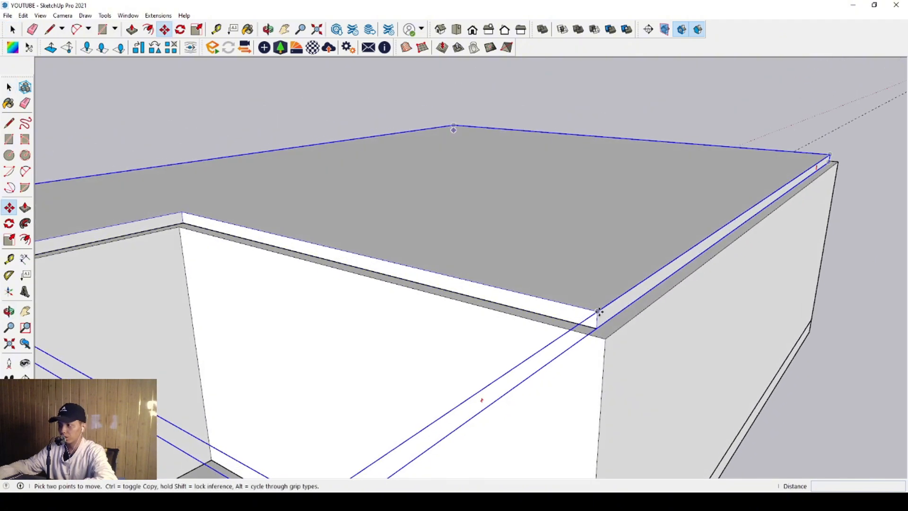
{"action": "left_click", "coordinate": [597, 319]}
{"action": "left_click", "coordinate": [598, 329]}
{"action": "key", "text": "space"}
{"action": "scroll", "coordinate": [477, 265], "scroll_direction": "down", "scroll_amount": 5}
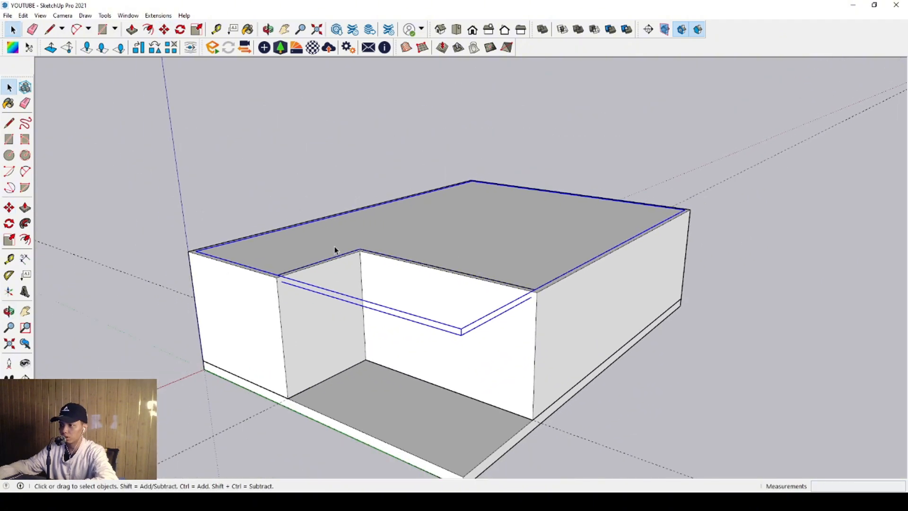
- Trace lines along the narrow wing's outer wall-top edges, from the inner corner of the L around the front and along the long side wall
{"action": "middle_click_drag", "start_coordinate": [337, 249], "coordinate": [348, 294]}
{"action": "scroll", "coordinate": [349, 294], "scroll_direction": "up", "scroll_amount": 6}
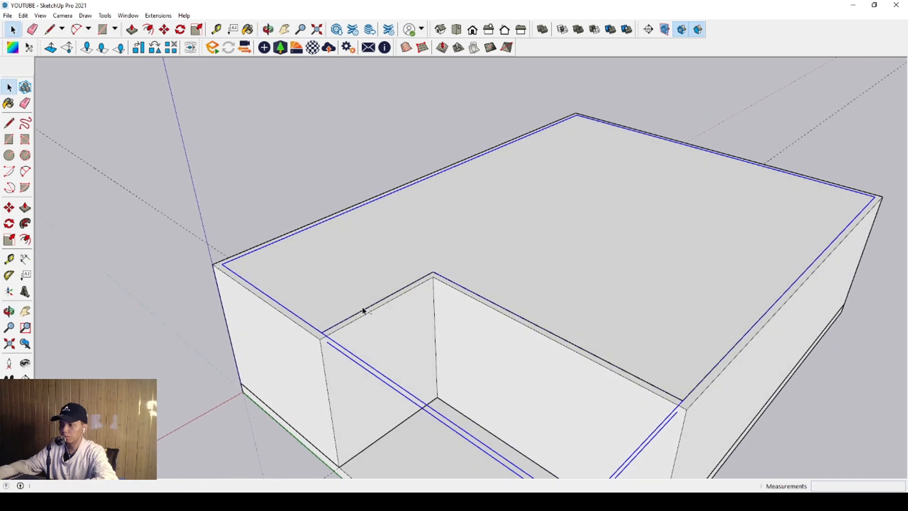
{"action": "middle_click_drag", "start_coordinate": [289, 282], "coordinate": [290, 323]}
{"action": "left_click", "coordinate": [113, 178]}
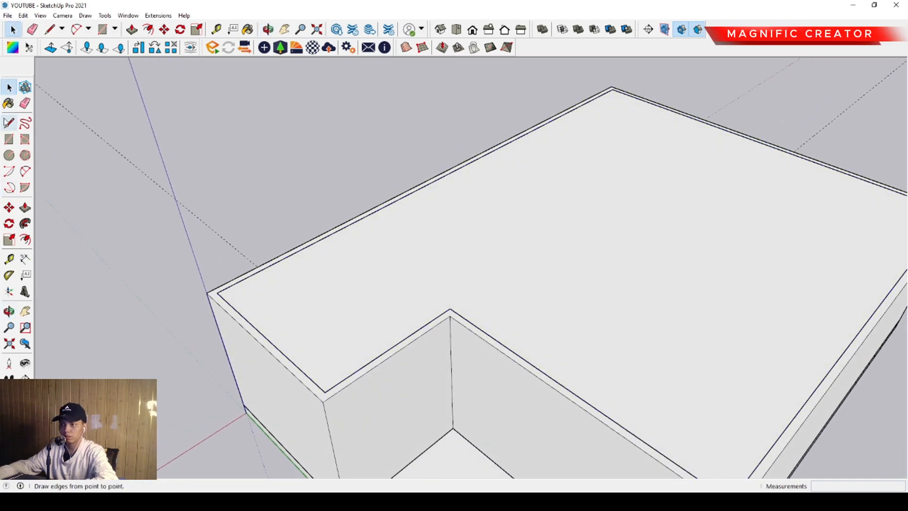
{"action": "left_click", "coordinate": [9, 123]}
{"action": "scroll", "coordinate": [450, 314], "scroll_direction": "up", "scroll_amount": 2}
{"action": "left_click", "coordinate": [451, 315]}
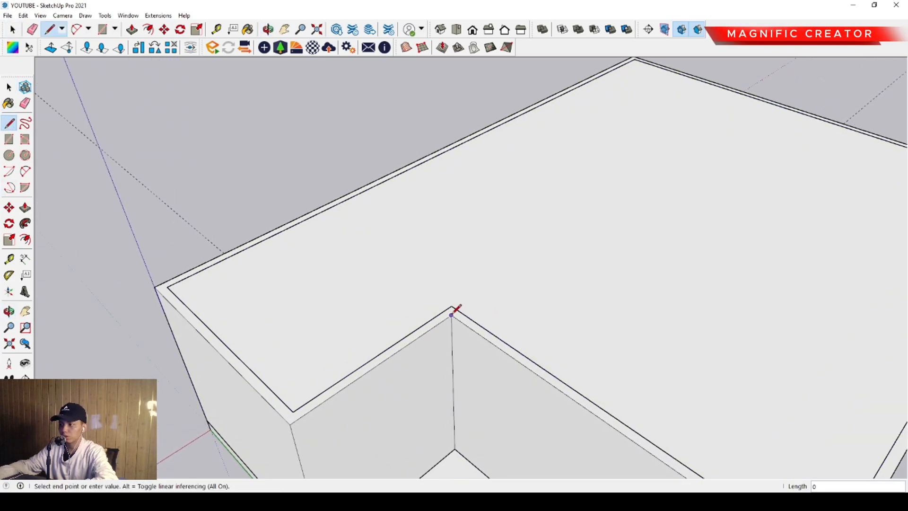
{"action": "left_click", "coordinate": [290, 424]}
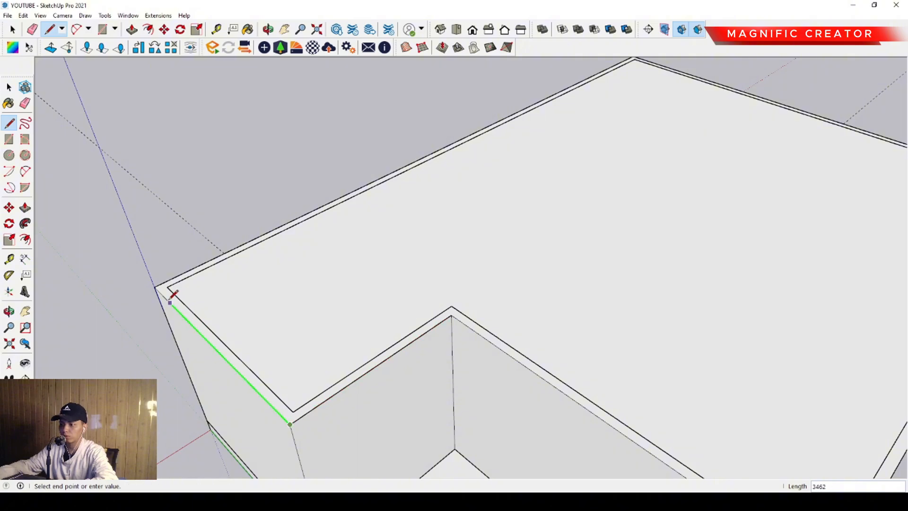
{"action": "left_click", "coordinate": [154, 287]}
{"action": "key", "text": "space"}
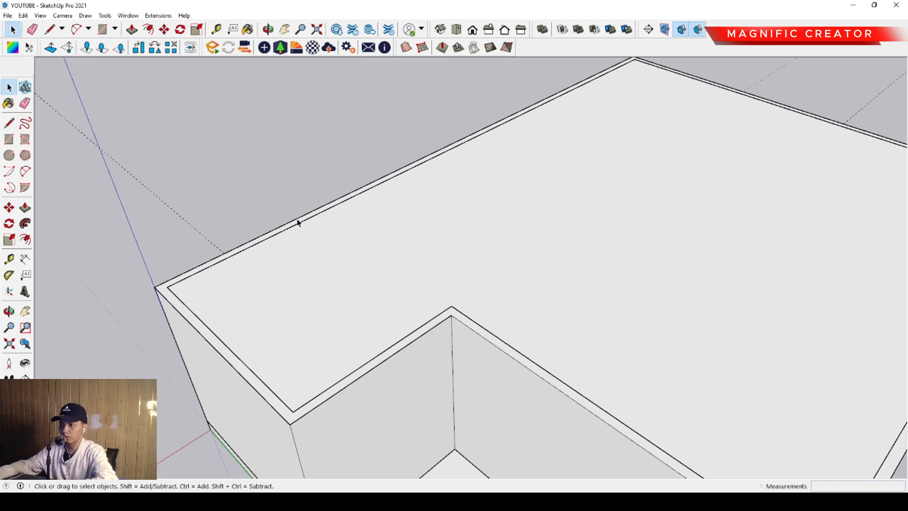
- Offset the traced wall-top edges inward by 150 mm
{"action": "scroll", "coordinate": [298, 221], "scroll_direction": "up", "scroll_amount": 5}
{"action": "key", "text": "f"}
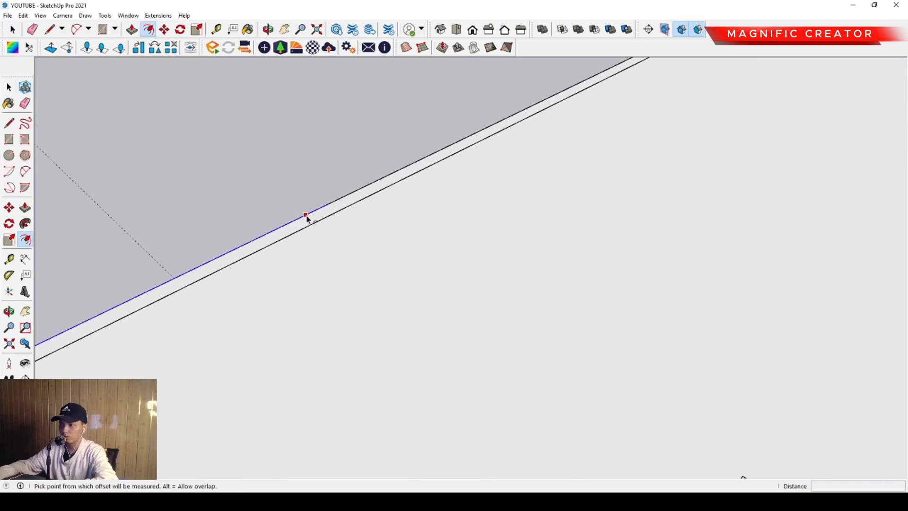
{"action": "left_click", "coordinate": [307, 220]}
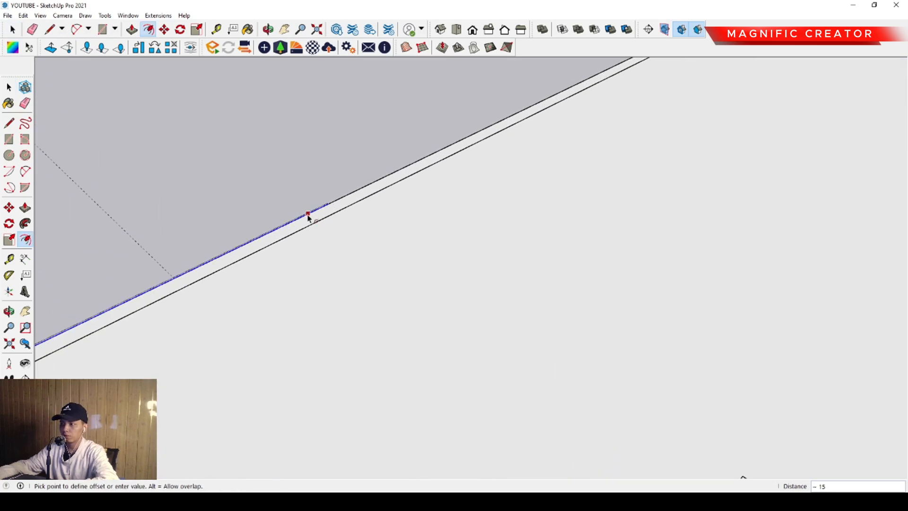
{"action": "type", "text": "150"}
{"action": "key", "text": "Return"}
- Close both open ends of the offset strip with short lines across the wall thickness, forming a U-shaped face
{"action": "key", "text": "l"}
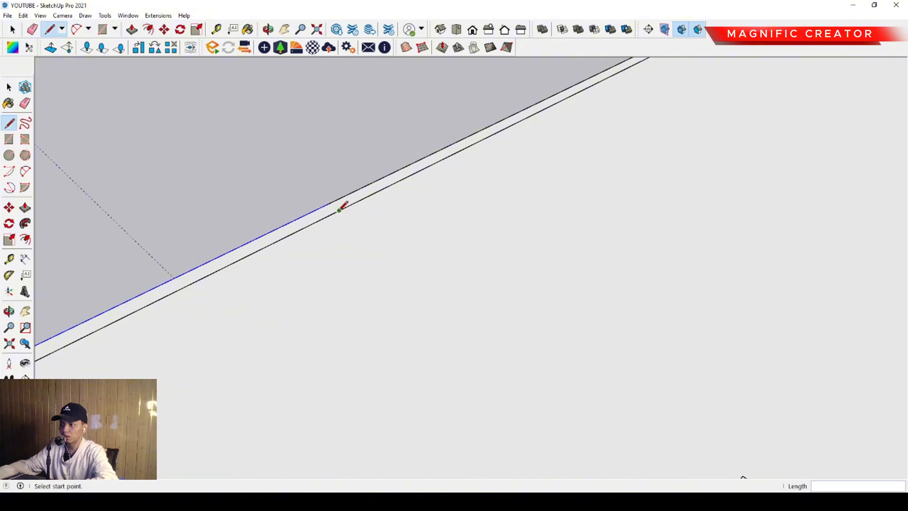
{"action": "left_click", "coordinate": [337, 199]}
{"action": "left_click", "coordinate": [343, 208]}
{"action": "key", "text": "space"}
{"action": "scroll", "coordinate": [394, 201], "scroll_direction": "down", "scroll_amount": 3}
{"action": "scroll", "coordinate": [394, 202], "scroll_direction": "down", "scroll_amount": 3}
{"action": "scroll", "coordinate": [515, 298], "scroll_direction": "up", "scroll_amount": 3}
{"action": "key", "text": "l"}
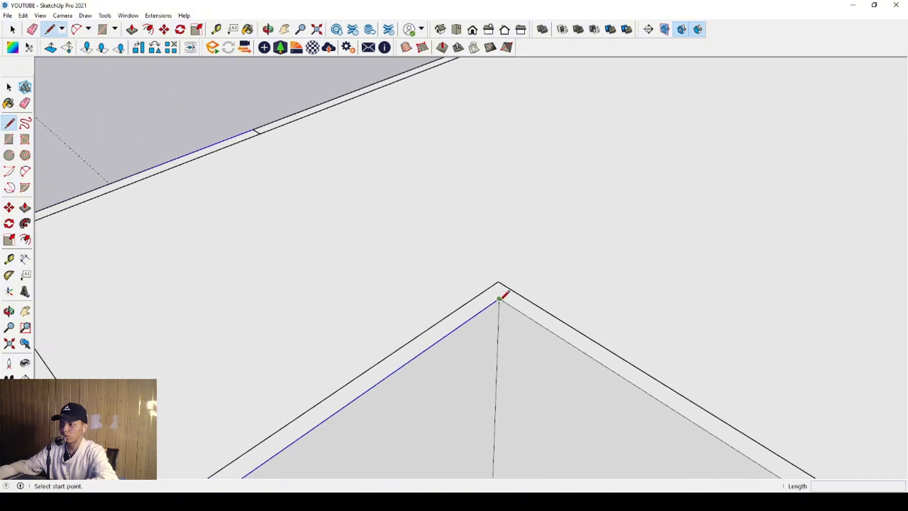
{"action": "left_click", "coordinate": [499, 299]}
{"action": "left_click", "coordinate": [487, 290]}
{"action": "key", "text": "space"}
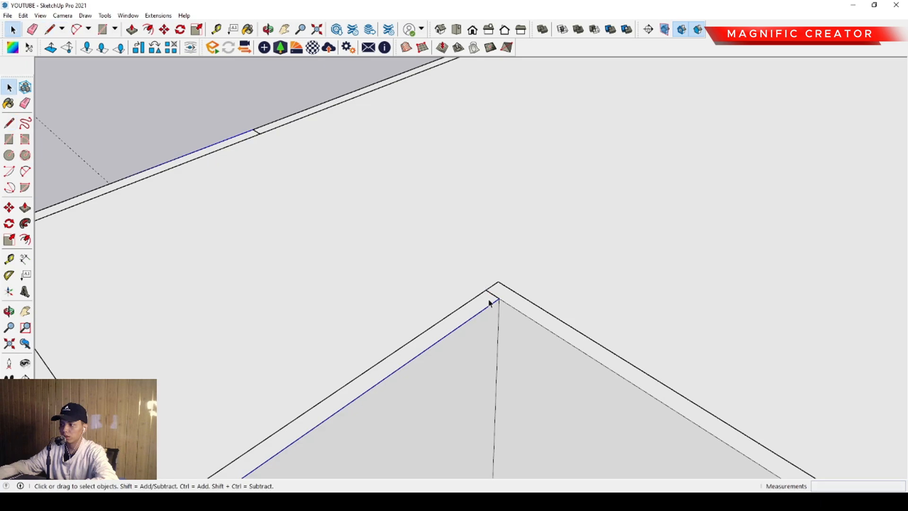
- Extrude the U-shaped strip upward by 1500 mm to form the parapet and make it a group
{"action": "key", "text": "p"}
{"action": "left_click", "coordinate": [491, 300]}
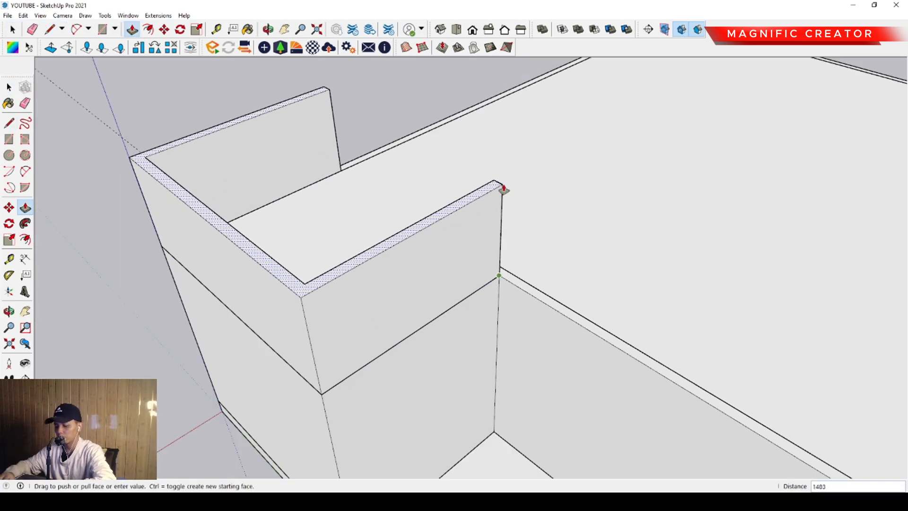
{"action": "key", "text": "Return"}
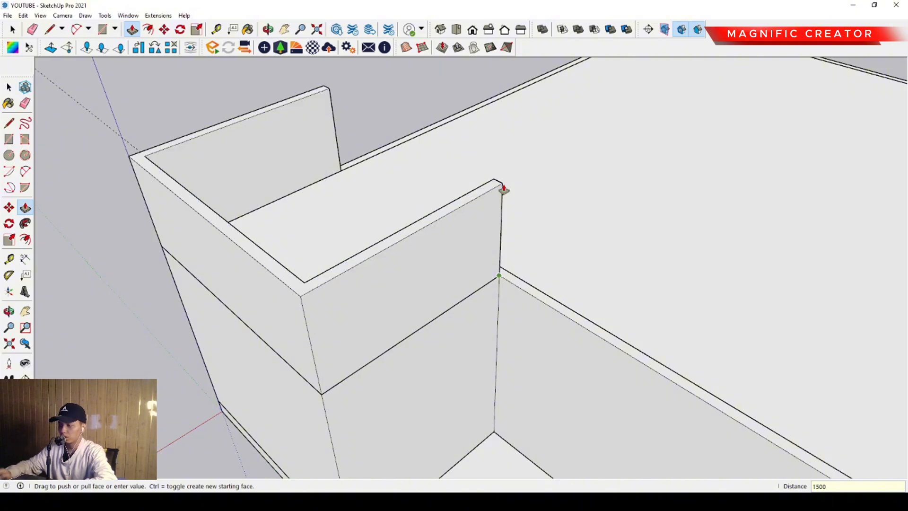
{"action": "key", "text": "space"}
{"action": "triple_click", "coordinate": [458, 237]}
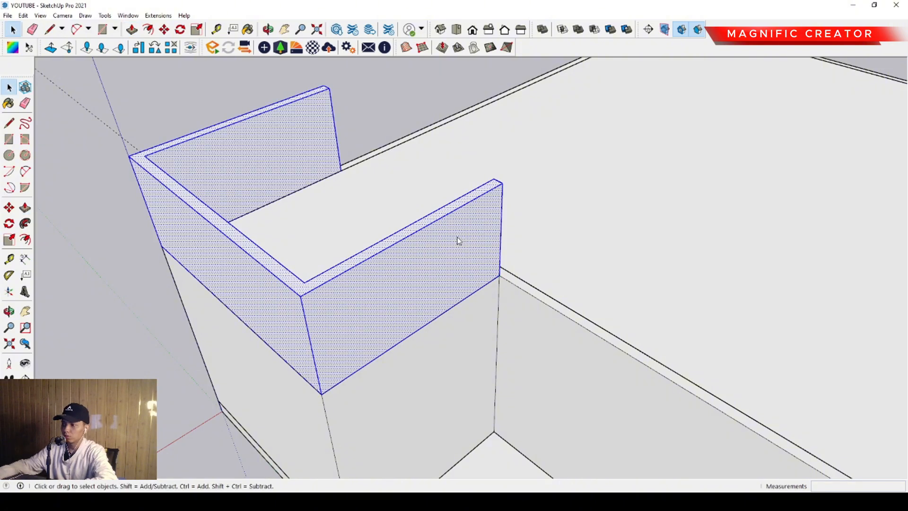
{"action": "left_click", "coordinate": [489, 319]}
- Draw a narrow rectangle across the full width of the recessed front wall, just below the roof
{"action": "scroll", "coordinate": [395, 273], "scroll_direction": "down", "scroll_amount": 6}
{"action": "middle_click_drag", "start_coordinate": [412, 290], "coordinate": [544, 251]}
{"action": "scroll", "coordinate": [449, 280], "scroll_direction": "up", "scroll_amount": 2}
{"action": "key", "text": "r"}
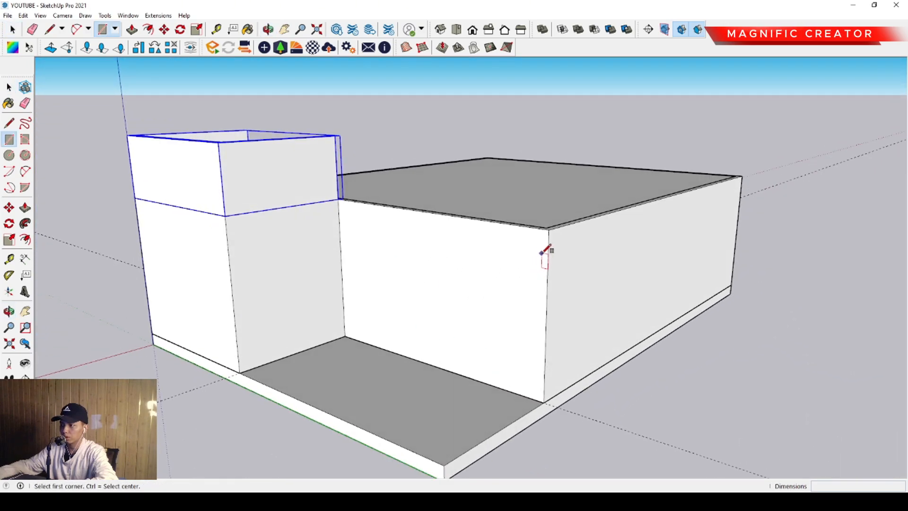
{"action": "left_click", "coordinate": [549, 246]}
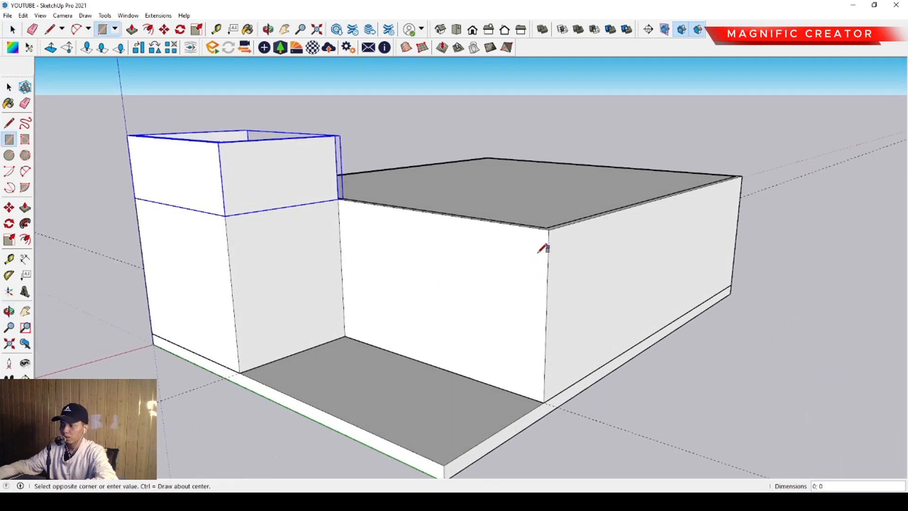
{"action": "left_click", "coordinate": [339, 223]}
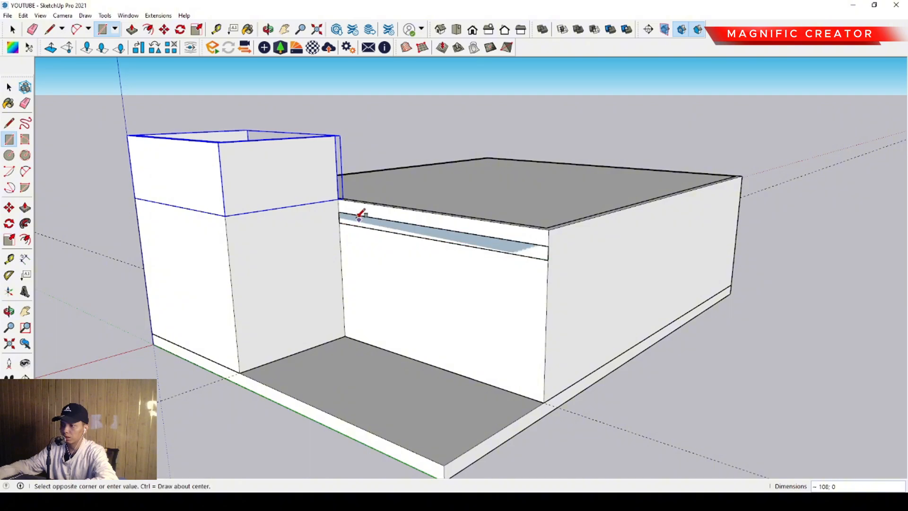
- Extrude the narrow rectangle outward until it is level with the front face of the projecting wing
{"action": "key", "text": "space"}
{"action": "left_click", "coordinate": [355, 221]}
{"action": "key", "text": "p"}
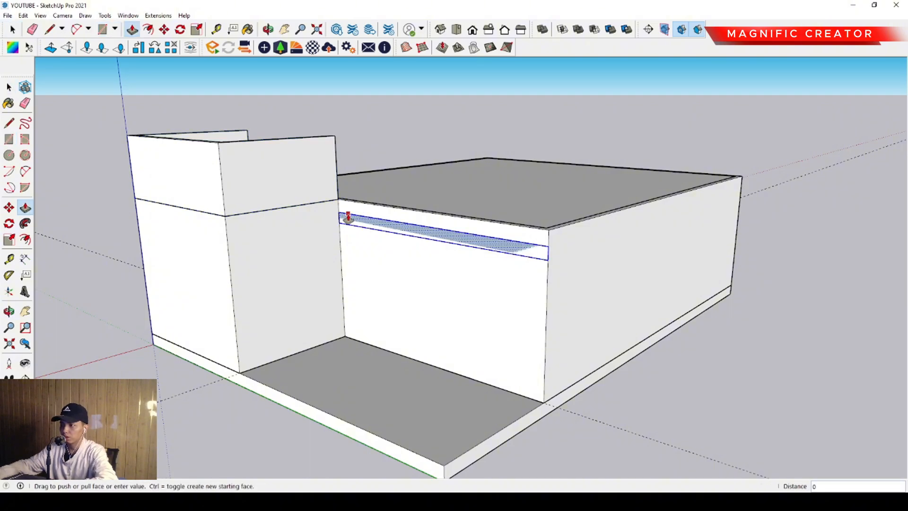
{"action": "left_click", "coordinate": [348, 213]}
{"action": "left_click", "coordinate": [218, 224]}
- Extend the canopy by 1000 mm at its front face and by 1000 mm at its open side face
{"action": "left_click", "coordinate": [358, 263]}
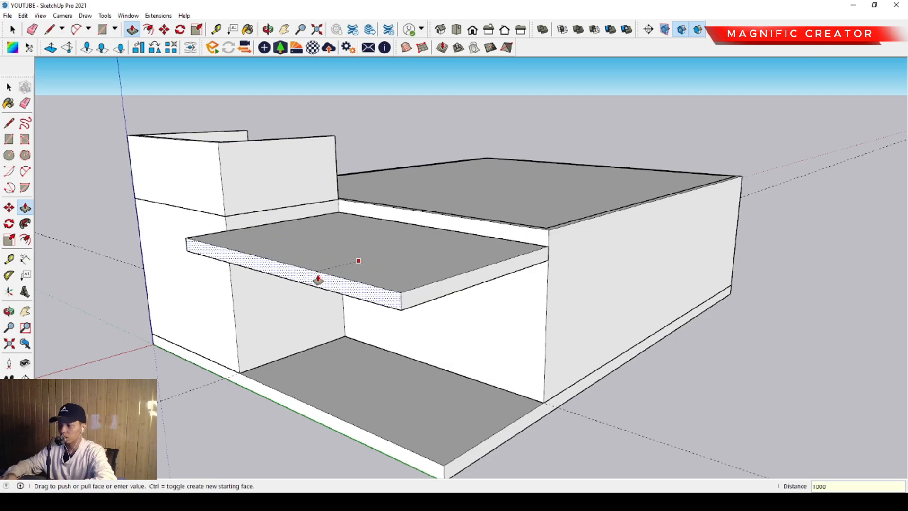
{"action": "type", "text": "1000"}
{"action": "key", "text": "Return"}
{"action": "left_click", "coordinate": [469, 275]}
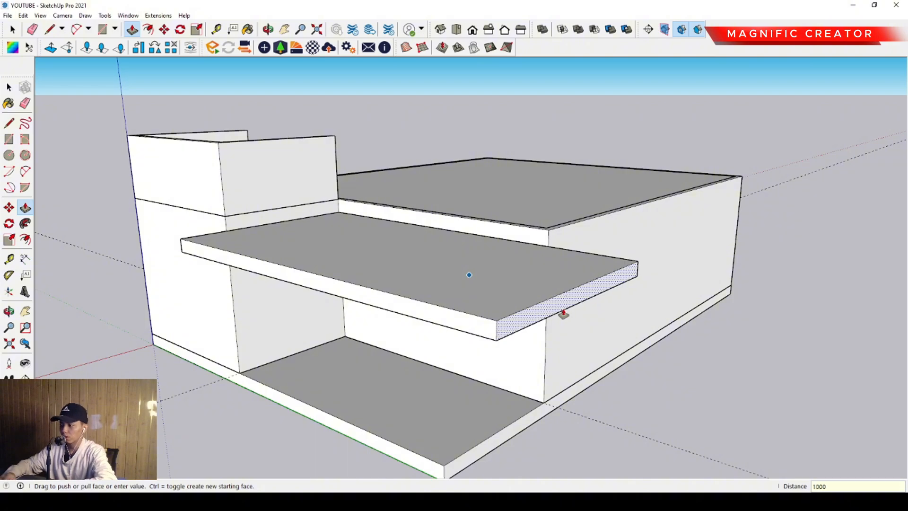
{"action": "key", "text": "space"}
- Select all the connected canopy geometry and make it a group
{"action": "triple_click", "coordinate": [442, 283]}
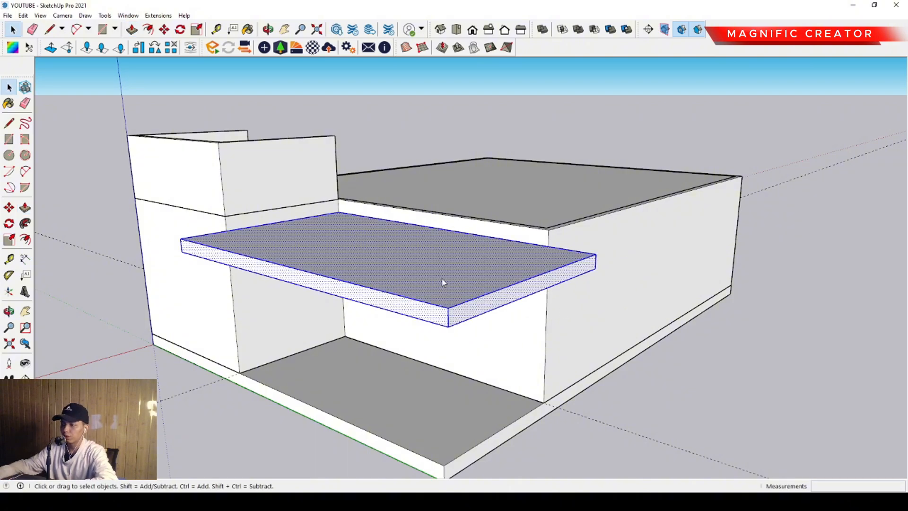
{"action": "right_click", "coordinate": [442, 280]}
{"action": "triple_click", "coordinate": [412, 274]}
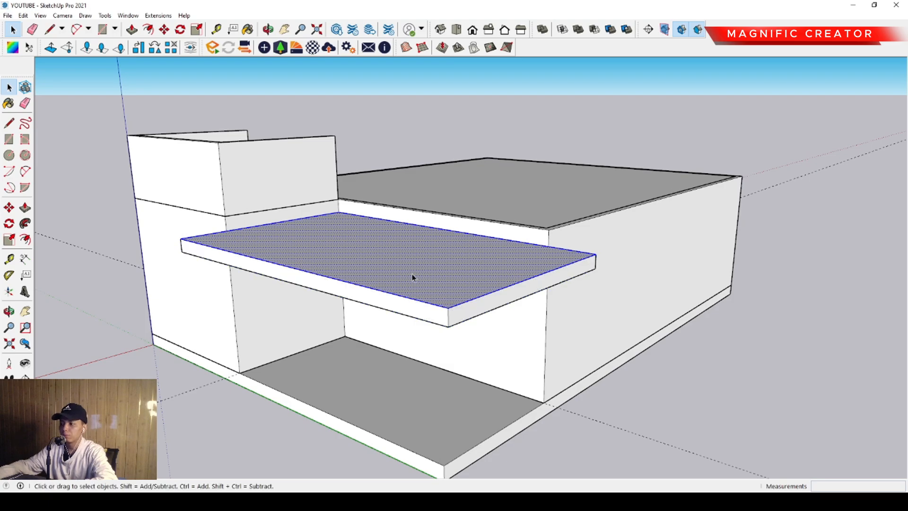
{"action": "right_click", "coordinate": [412, 274]}
{"action": "left_click", "coordinate": [448, 361]}
- Draw a column base rectangle of about 819 by 356 mm on the porch floor at the slab's outer front corner
{"action": "middle_click_drag", "start_coordinate": [496, 313], "coordinate": [564, 240]}
{"action": "scroll", "coordinate": [565, 236], "scroll_direction": "up", "scroll_amount": 3}
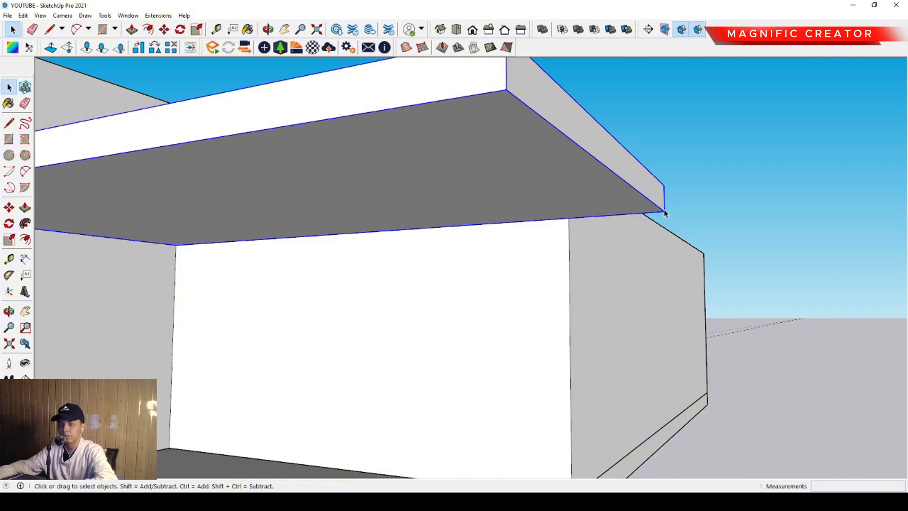
{"action": "scroll", "coordinate": [551, 233], "scroll_direction": "down", "scroll_amount": 5}
{"action": "middle_click_drag", "start_coordinate": [551, 234], "coordinate": [481, 406]}
{"action": "key", "text": "r"}
{"action": "left_click", "coordinate": [480, 422]}
{"action": "scroll", "coordinate": [478, 423], "scroll_direction": "up", "scroll_amount": 3}
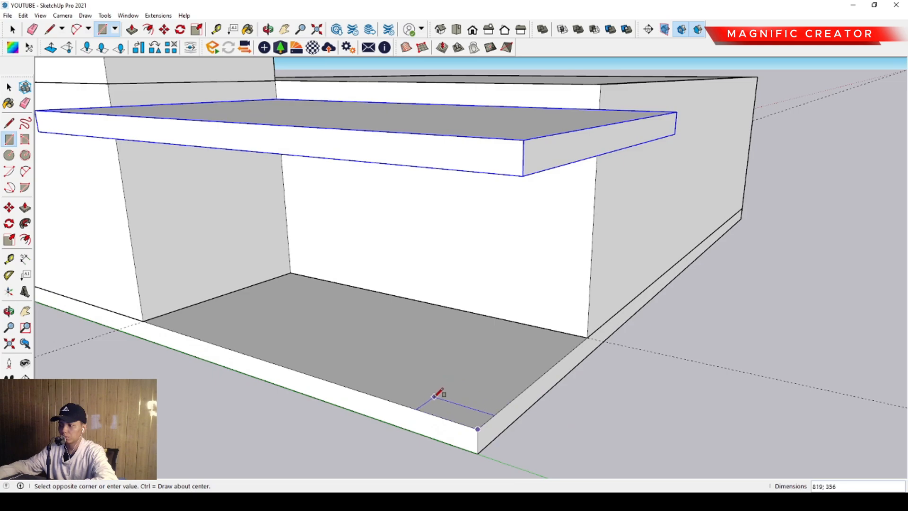
{"action": "left_click", "coordinate": [434, 397]}
- Extrude the base rectangle up to the underside of the canopy and make the resulting column a group
{"action": "key", "text": "space"}
{"action": "left_click", "coordinate": [452, 417]}
{"action": "key", "text": "p"}
{"action": "left_click_drag", "start_coordinate": [456, 412], "coordinate": [460, 393]}
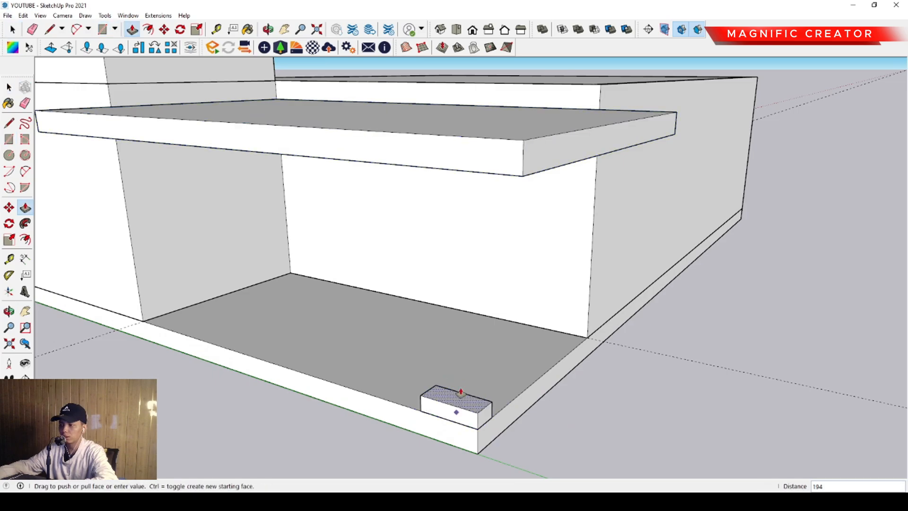
{"action": "middle_click_drag", "start_coordinate": [456, 308], "coordinate": [439, 252]}
{"action": "left_click", "coordinate": [539, 142]}
{"action": "key", "text": "space"}
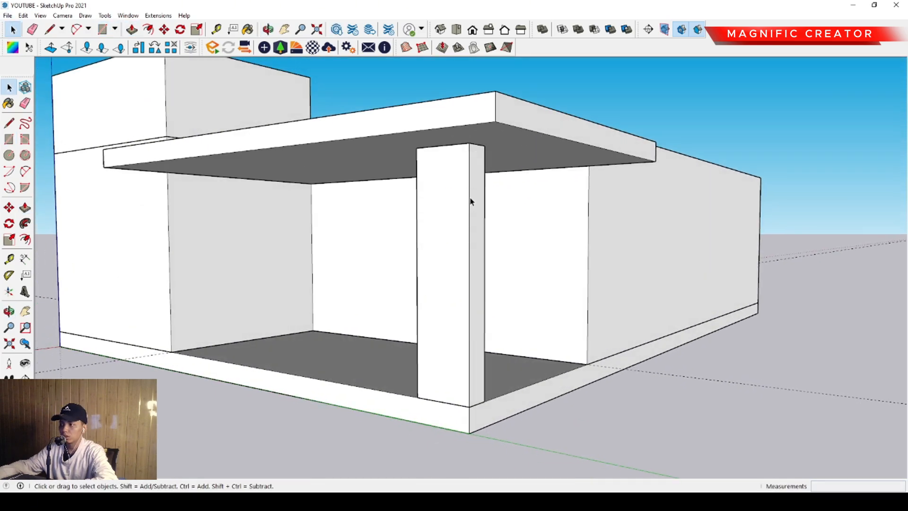
{"action": "triple_click", "coordinate": [470, 201]}
{"action": "key", "text": "g"}
- Inside the floor slab group, draw lines along the base of the two recessed walls to separate the porch area
{"action": "middle_click_drag", "start_coordinate": [485, 280], "coordinate": [365, 299]}
{"action": "triple_click", "coordinate": [365, 299]}
{"action": "key", "text": "l"}
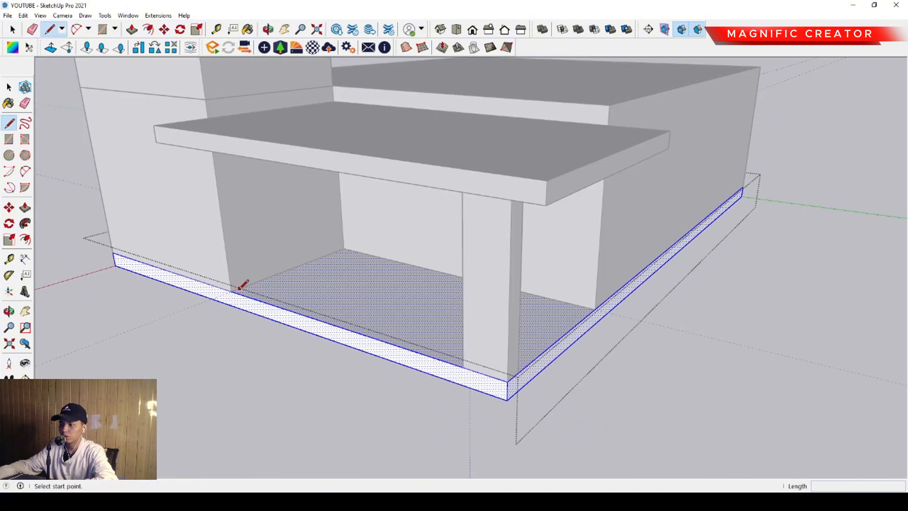
{"action": "left_click", "coordinate": [232, 290]}
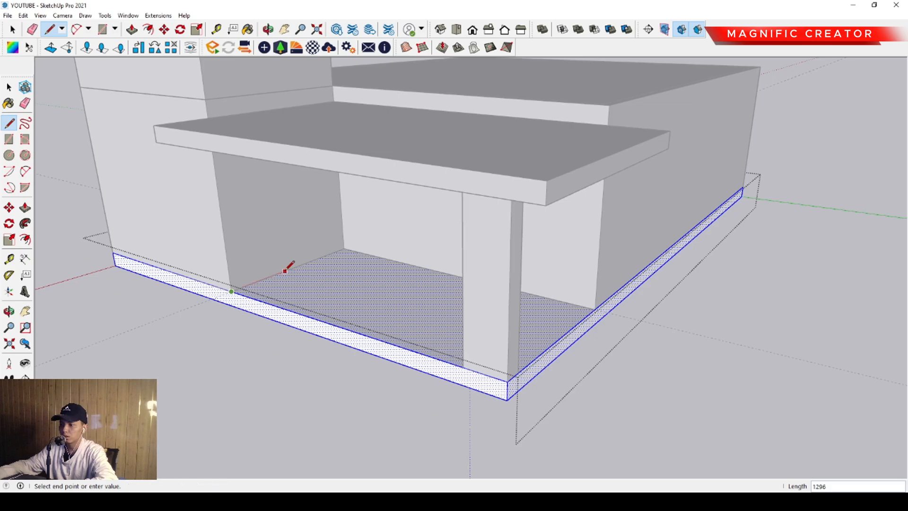
{"action": "left_click", "coordinate": [343, 248]}
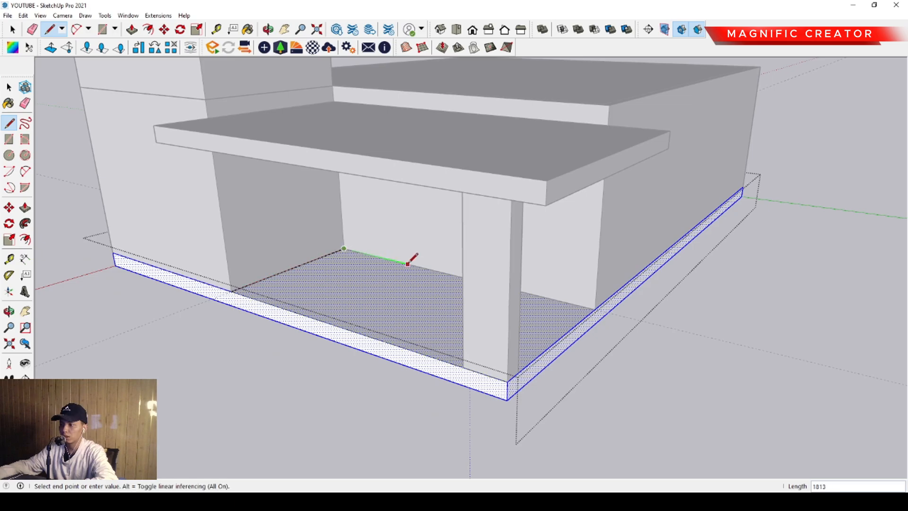
{"action": "left_click", "coordinate": [595, 309]}
{"action": "key", "text": "space"}
- With the rest of the model hidden, push the porch area of the floor slab down 30 mm
{"action": "key", "text": "i"}
{"action": "middle_click_drag", "start_coordinate": [298, 285], "coordinate": [283, 305]}
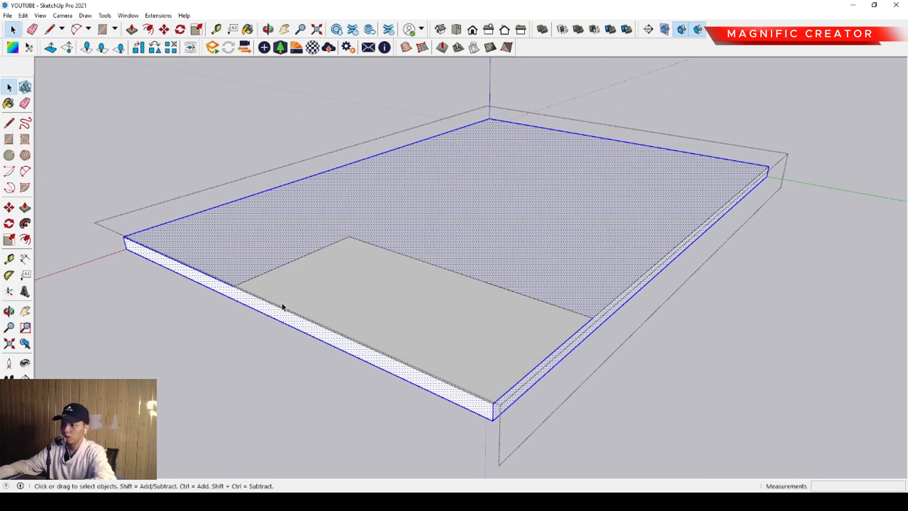
{"action": "scroll", "coordinate": [544, 289], "scroll_direction": "up", "scroll_amount": 3}
{"action": "key", "text": "p"}
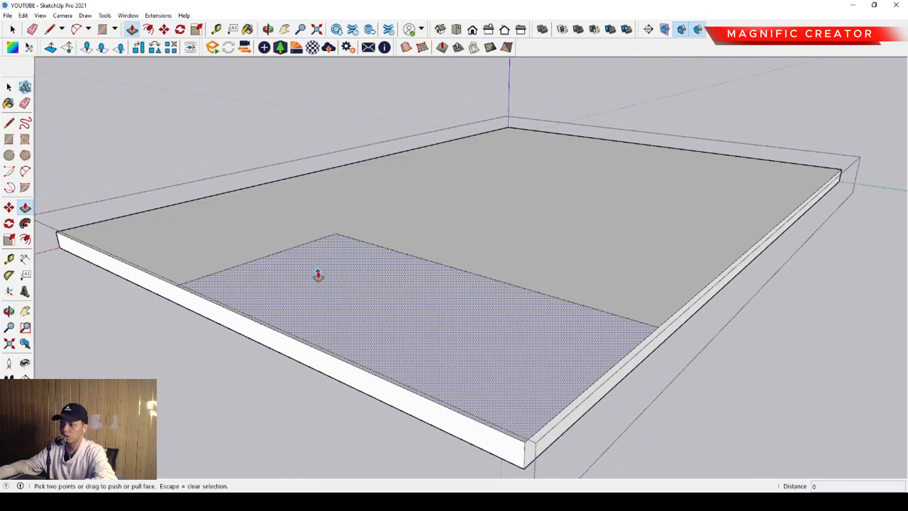
{"action": "left_click", "coordinate": [339, 265]}
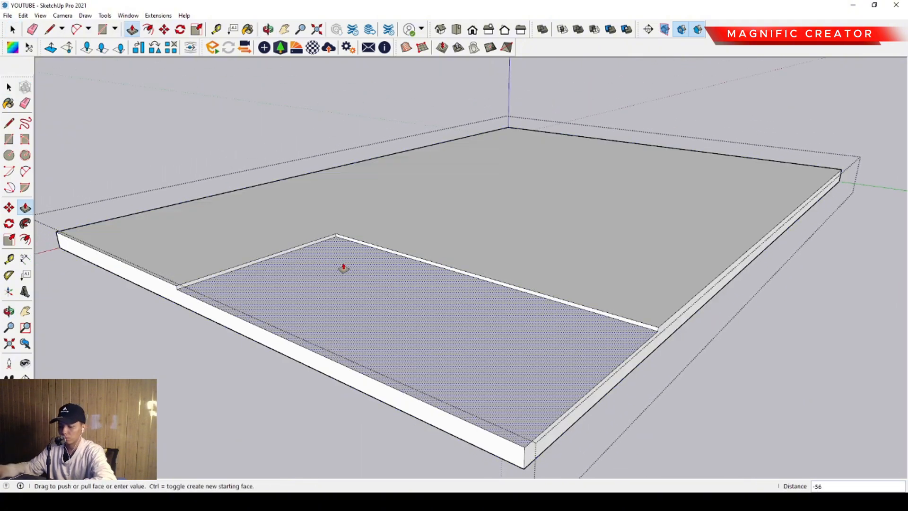
{"action": "type", "text": "20"}
{"action": "key", "text": "Return"}
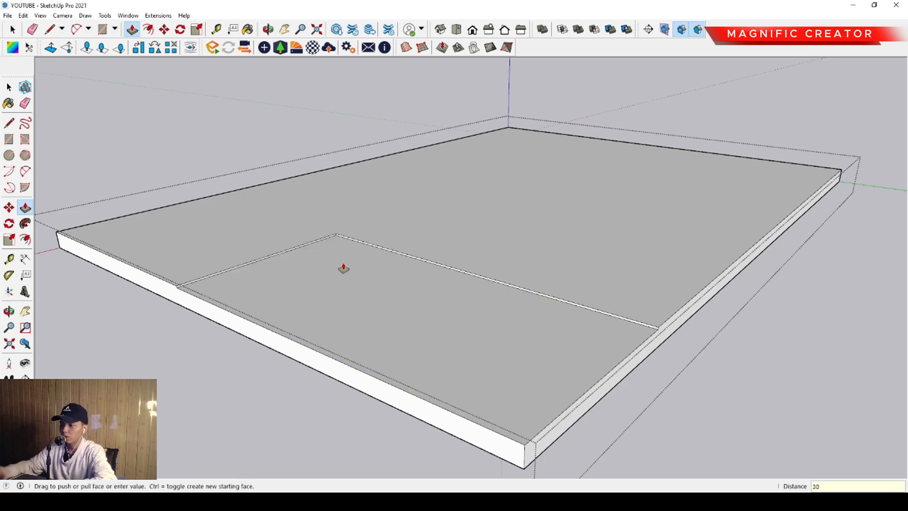
{"action": "key", "text": "space"}
{"action": "scroll", "coordinate": [387, 270], "scroll_direction": "down", "scroll_amount": 3}
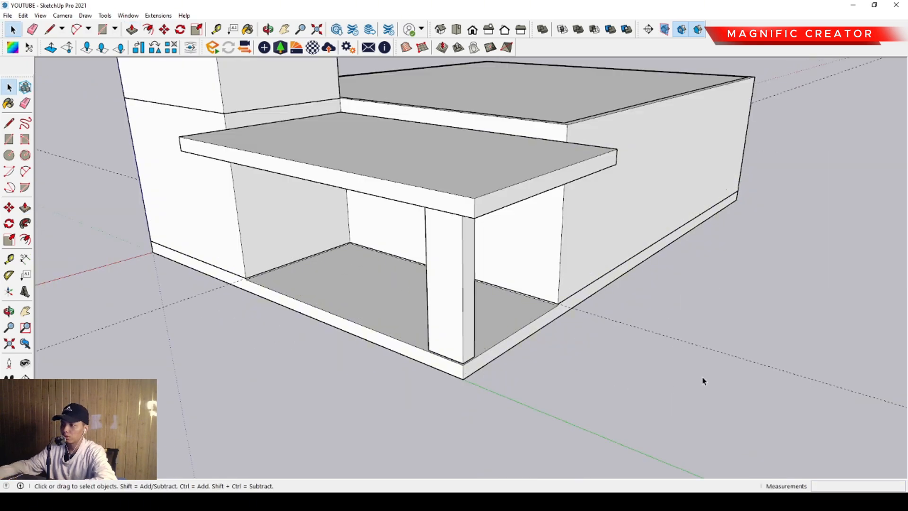
- Place a horizontal guide 2400 mm above the base of the recessed wall behind the column to mark the door head
{"action": "middle_click_drag", "start_coordinate": [703, 377], "coordinate": [326, 241]}
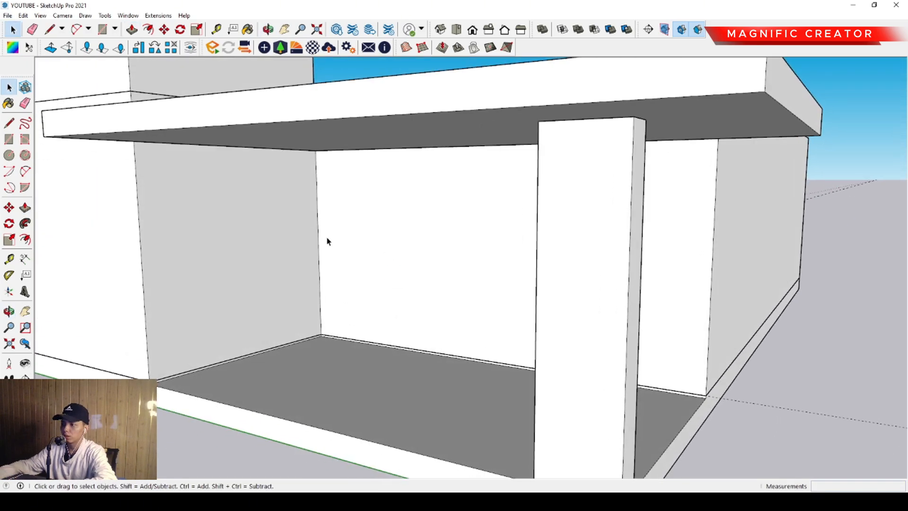
{"action": "scroll", "coordinate": [211, 224], "scroll_direction": "up", "scroll_amount": 2}
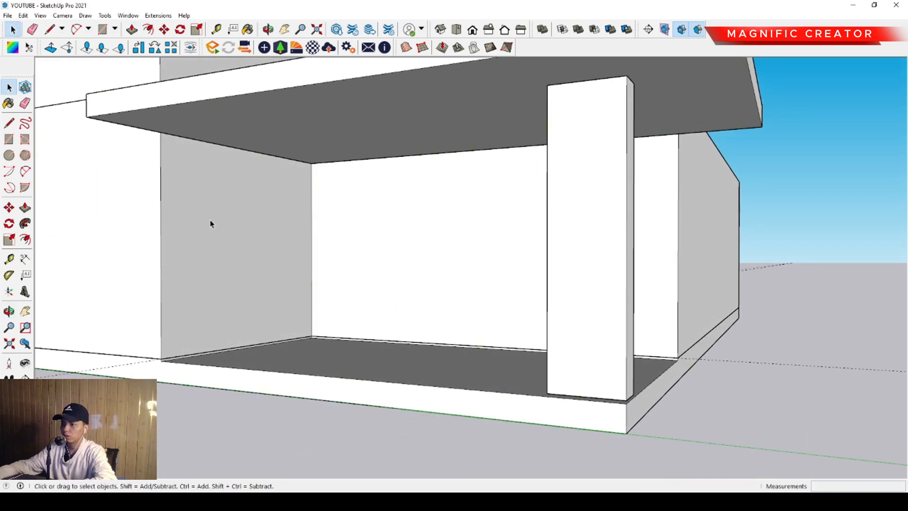
{"action": "left_click", "coordinate": [9, 259]}
{"action": "scroll", "coordinate": [411, 329], "scroll_direction": "up", "scroll_amount": 2}
{"action": "left_click", "coordinate": [406, 343]}
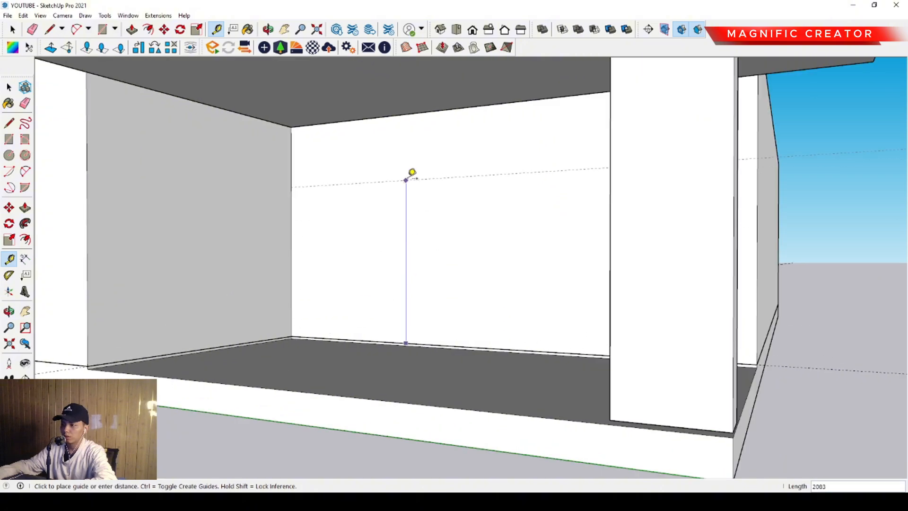
{"action": "left_click", "coordinate": [413, 148]}
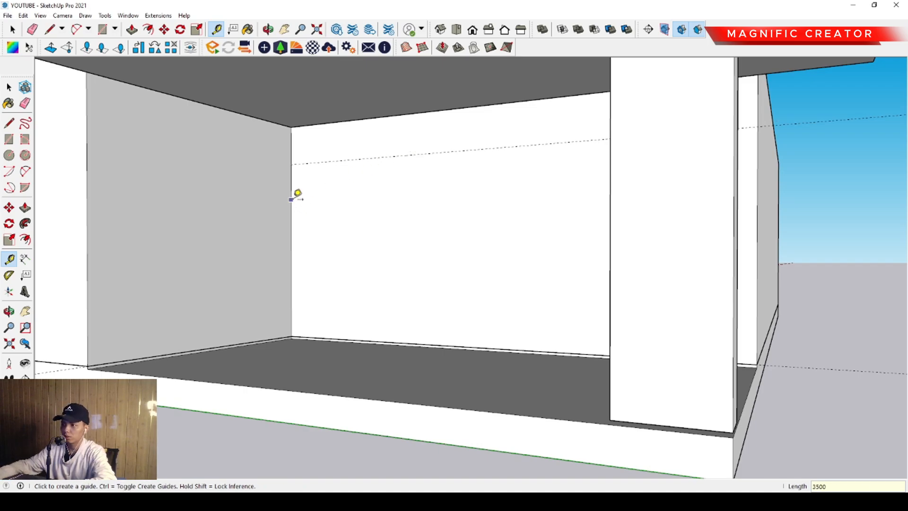
- Place two vertical guides 1500 mm apart on the recessed wall, the first a short distance from the inner corner
{"action": "left_click", "coordinate": [310, 199]}
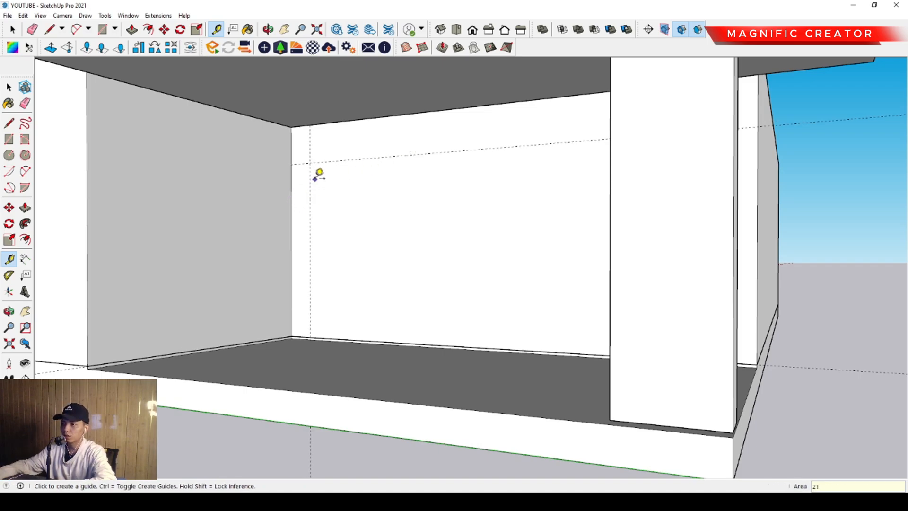
{"action": "key", "text": "space"}
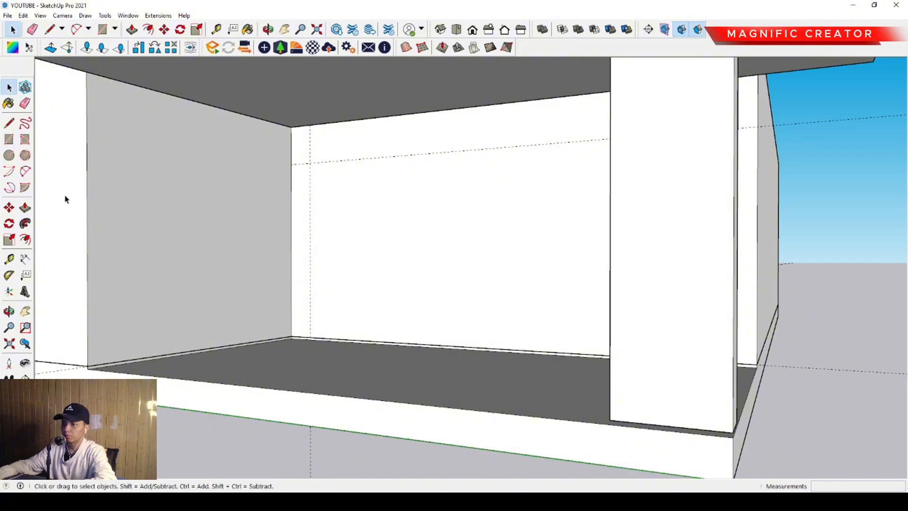
{"action": "left_click", "coordinate": [8, 261]}
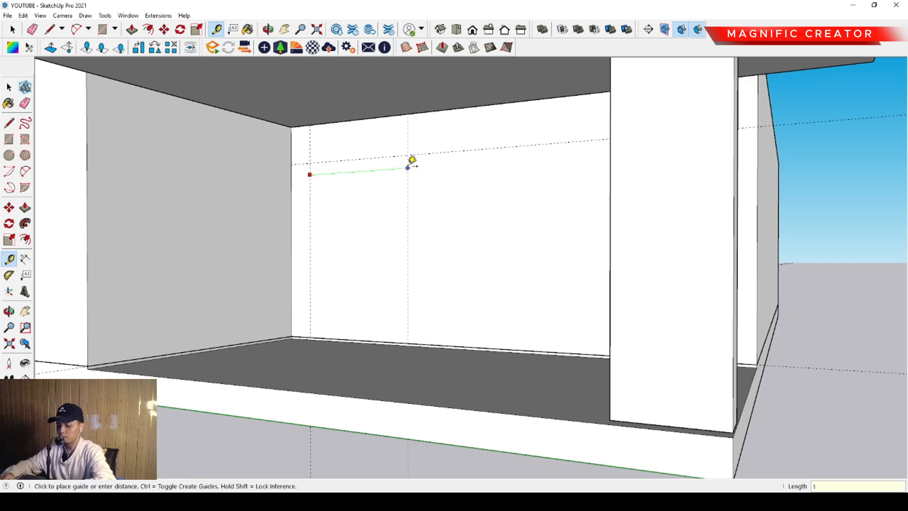
{"action": "left_click", "coordinate": [412, 160]}
{"action": "key", "text": "space"}
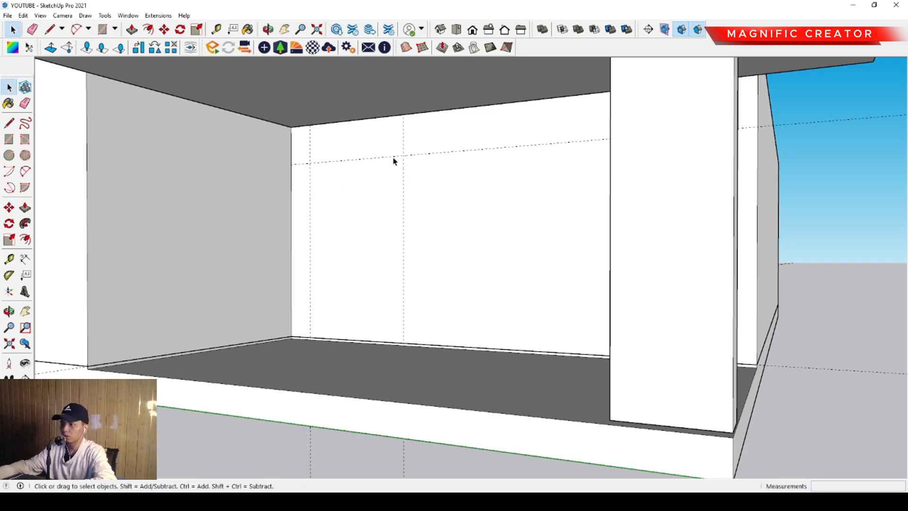
- Place a horizontal guide 2400 mm above the base of the front wall, matching the porch door-head guide
{"action": "middle_click_drag", "start_coordinate": [393, 158], "coordinate": [395, 234]}
{"action": "scroll", "coordinate": [260, 229], "scroll_direction": "up", "scroll_amount": 6}
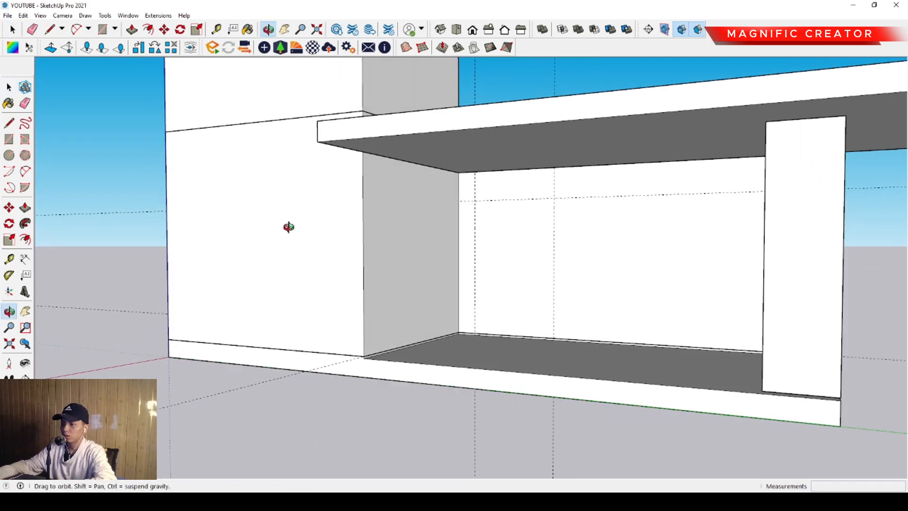
{"action": "left_click", "coordinate": [8, 259]}
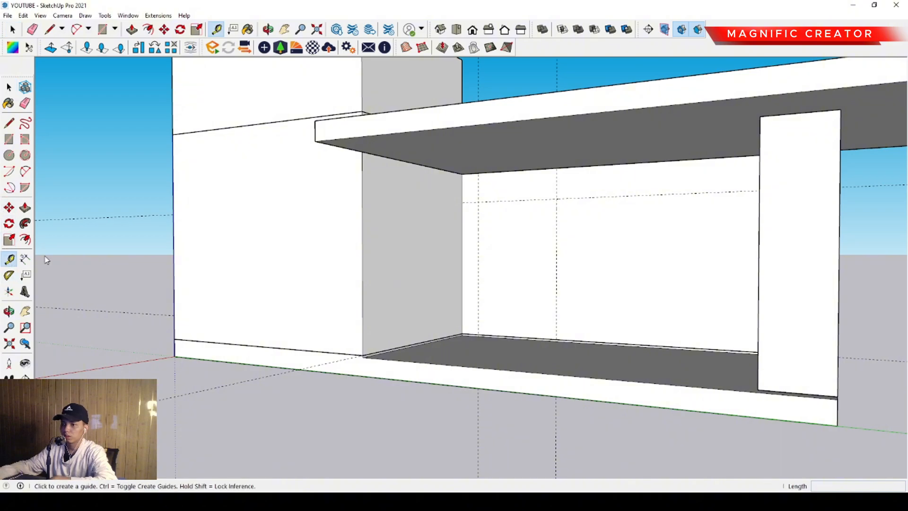
{"action": "left_click", "coordinate": [289, 348]}
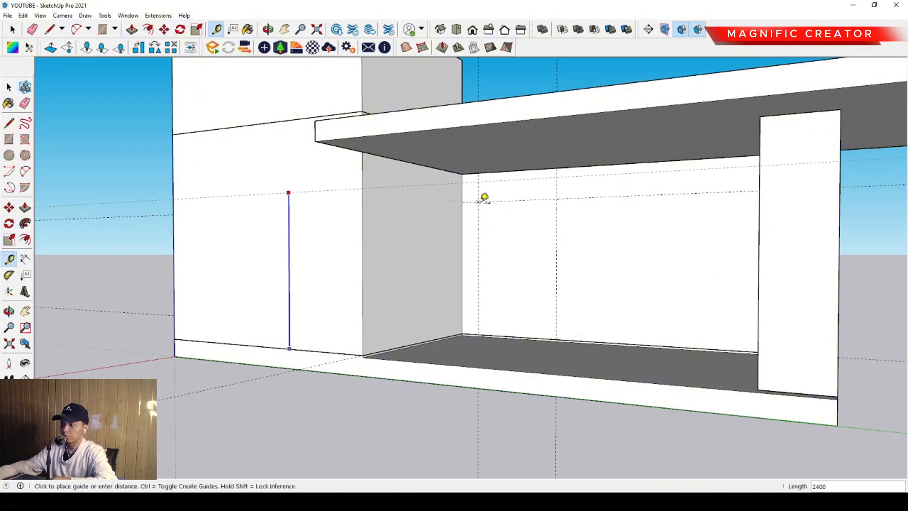
{"action": "left_click", "coordinate": [478, 202]}
- Place a horizontal guide on the long side wall at the same height as the existing door-head guides
{"action": "scroll", "coordinate": [478, 202], "scroll_direction": "down", "scroll_amount": 3}
{"action": "middle_click_drag", "start_coordinate": [714, 282], "coordinate": [632, 271]}
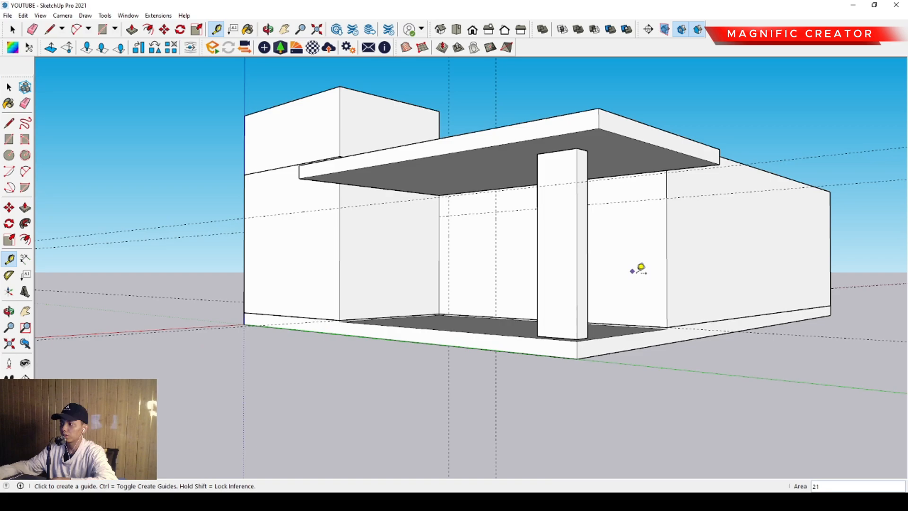
{"action": "left_click", "coordinate": [707, 321]}
{"action": "left_click", "coordinate": [674, 192]}
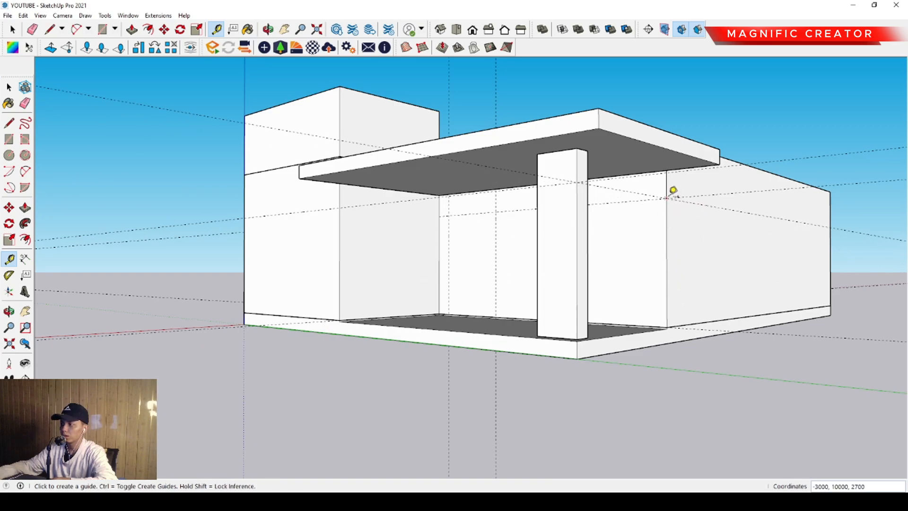
{"action": "key", "text": "space"}
- Place two vertical guides on the front wall, offset from its outer edge, to mark the sides of a door
{"action": "scroll", "coordinate": [416, 239], "scroll_direction": "up", "scroll_amount": 3}
{"action": "middle_click_drag", "start_coordinate": [376, 255], "coordinate": [440, 257]}
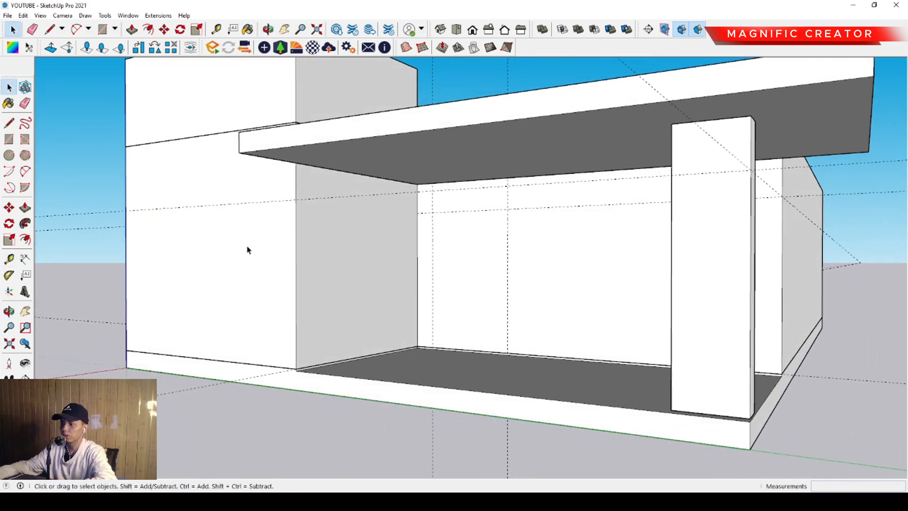
{"action": "middle_click_drag", "start_coordinate": [81, 255], "coordinate": [125, 258]}
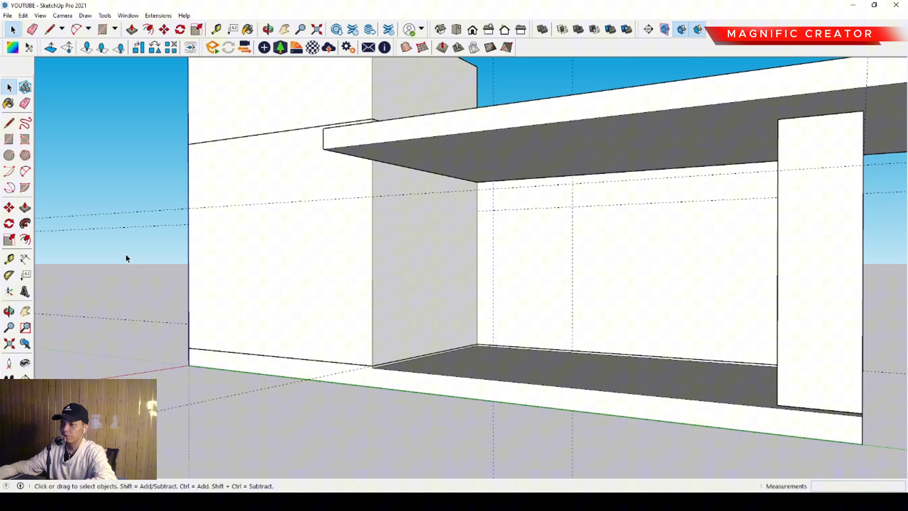
{"action": "left_click", "coordinate": [10, 261]}
{"action": "left_click", "coordinate": [194, 246]}
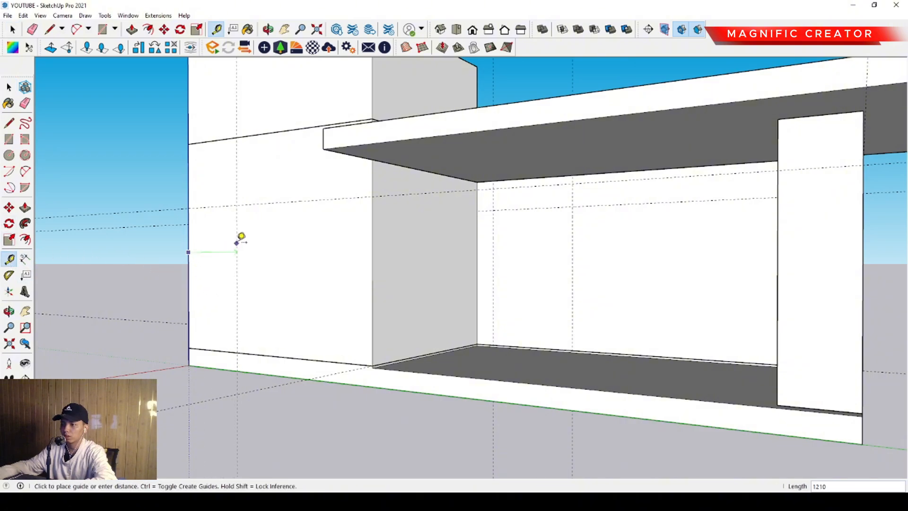
{"action": "left_click", "coordinate": [242, 241]}
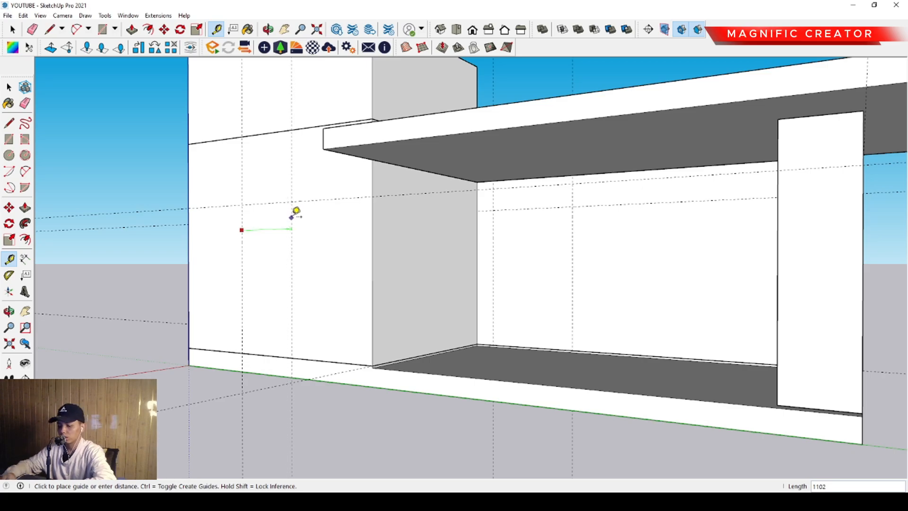
{"action": "left_click", "coordinate": [293, 215]}
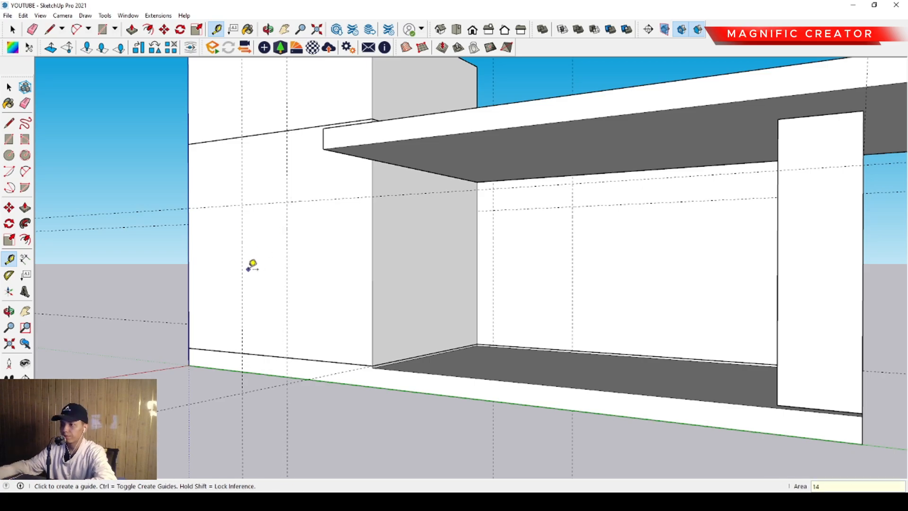
- Place two vertical guides on the long side wall, offset from its porch corner, to mark the sides of a door
{"action": "mouse_move", "coordinate": [252, 263]}
{"action": "middle_mouse_down"}
{"action": "mouse_move", "coordinate": [426, 253]}
{"action": "mouse_move", "coordinate": [235, 262]}
{"action": "middle_mouse_up"}
{"action": "scroll", "coordinate": [235, 261], "scroll_direction": "down", "scroll_amount": 1}
{"action": "middle_click_drag", "start_coordinate": [364, 256], "coordinate": [337, 302]}
{"action": "scroll", "coordinate": [422, 275], "scroll_direction": "up", "scroll_amount": 1}
{"action": "middle_click_drag", "start_coordinate": [421, 276], "coordinate": [475, 251]}
{"action": "scroll", "coordinate": [477, 249], "scroll_direction": "up", "scroll_amount": 3}
{"action": "scroll", "coordinate": [486, 243], "scroll_direction": "down", "scroll_amount": 6}
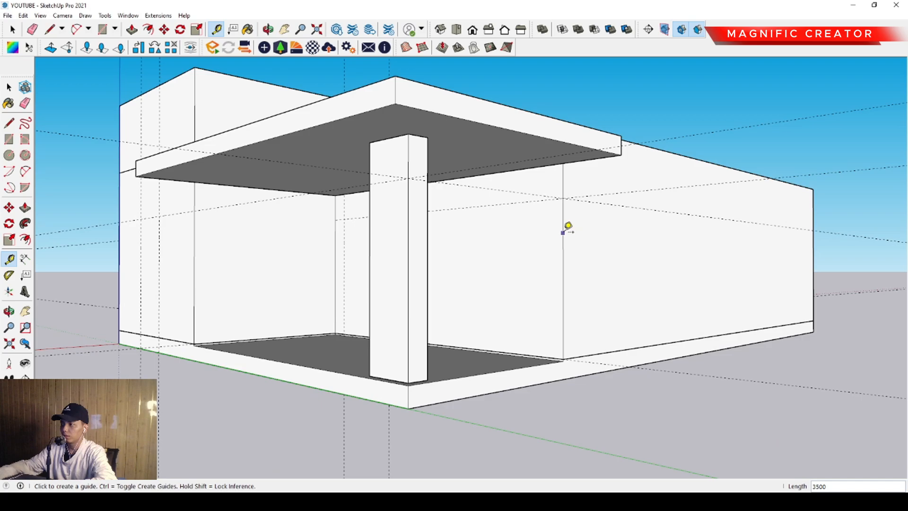
{"action": "left_click", "coordinate": [562, 232]}
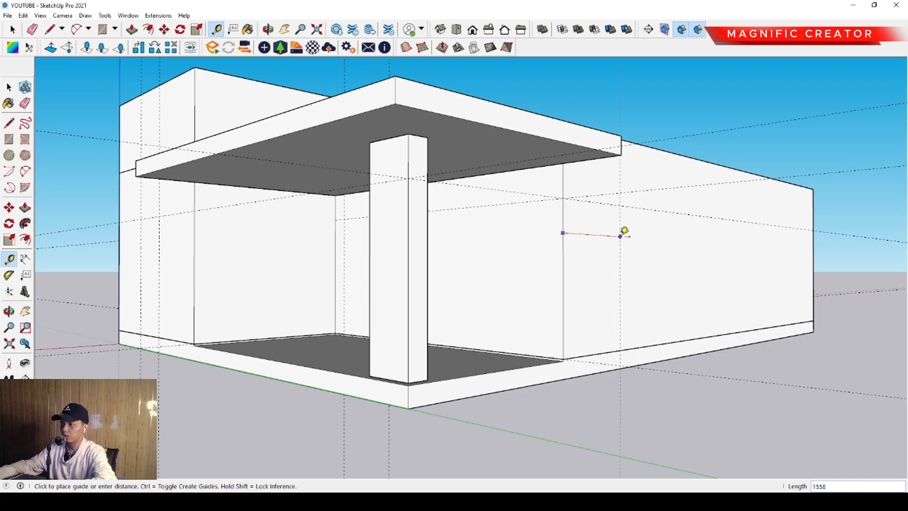
{"action": "left_click", "coordinate": [624, 235]}
{"action": "left_click", "coordinate": [623, 231]}
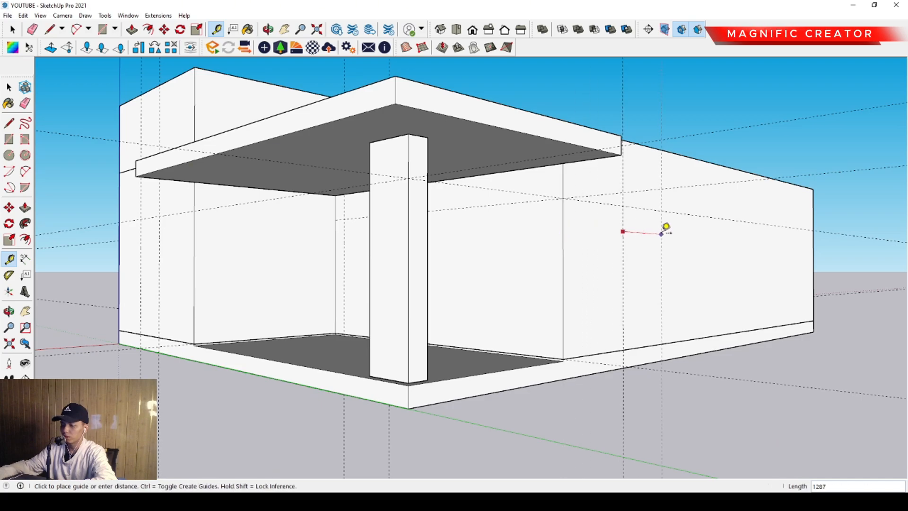
{"action": "key", "text": "space"}
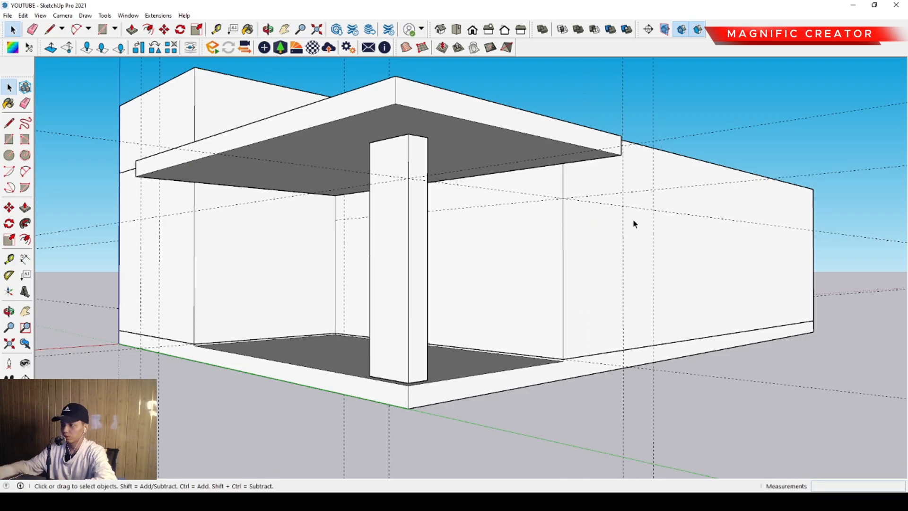
- Inside the walls group, draw a 2400 by 1500 mm door rectangle between the guides on the recessed porch wall
{"action": "scroll", "coordinate": [579, 219], "scroll_direction": "down", "scroll_amount": 1}
{"action": "middle_click_drag", "start_coordinate": [438, 249], "coordinate": [458, 246]}
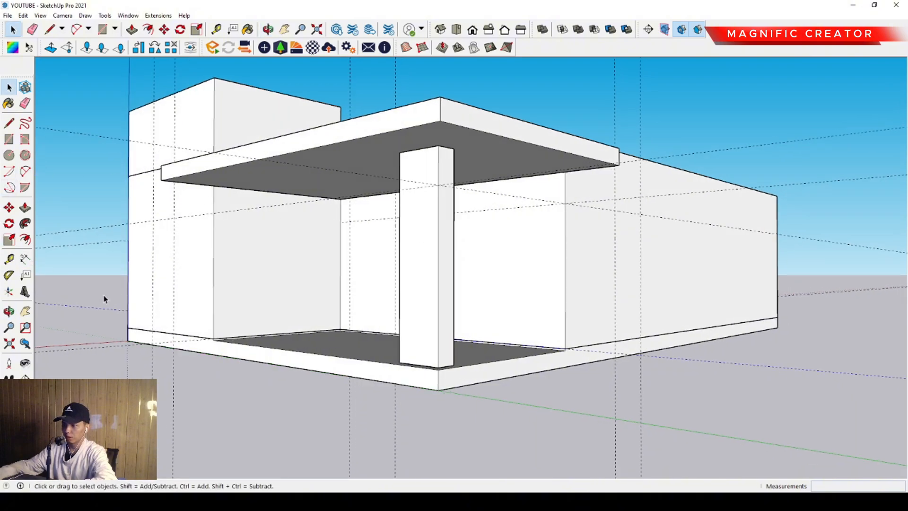
{"action": "left_click_drag", "start_coordinate": [316, 283], "coordinate": [442, 290]}
{"action": "scroll", "coordinate": [442, 290], "scroll_direction": "up", "scroll_amount": 2}
{"action": "middle_click_drag", "start_coordinate": [442, 290], "coordinate": [501, 257]}
{"action": "triple_click", "coordinate": [501, 257]}
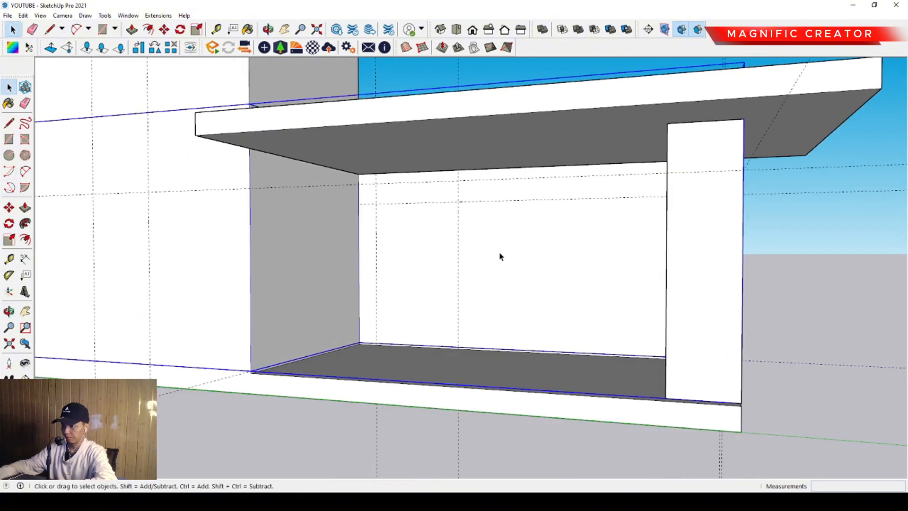
{"action": "scroll", "coordinate": [481, 258], "scroll_direction": "up", "scroll_amount": 3}
{"action": "key", "text": "r"}
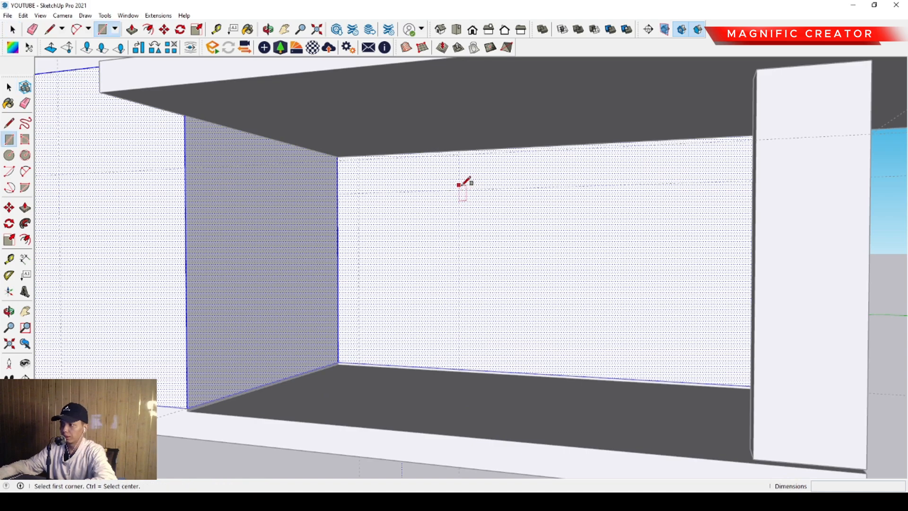
{"action": "left_click", "coordinate": [458, 189]}
{"action": "left_click", "coordinate": [359, 361]}
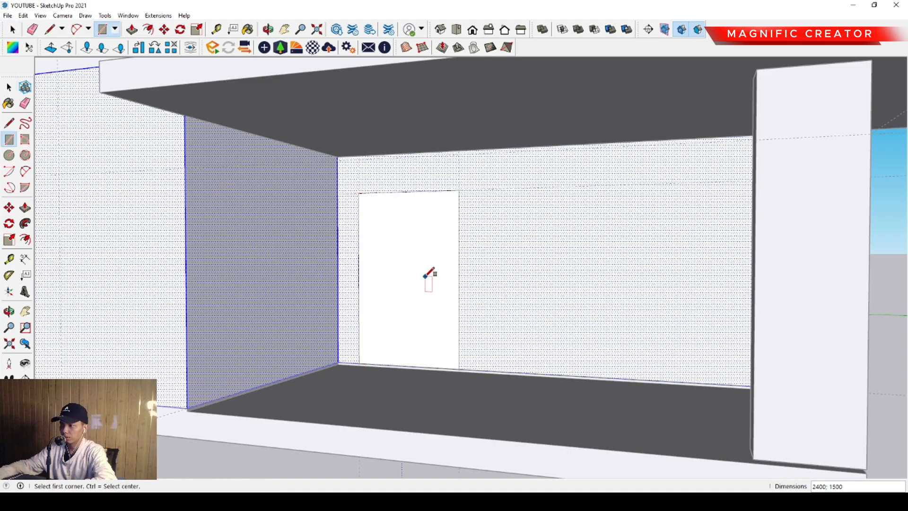
- Draw door rectangles between the guides on the front wall and the long side wall
{"action": "scroll", "coordinate": [425, 270], "scroll_direction": "down", "scroll_amount": 2}
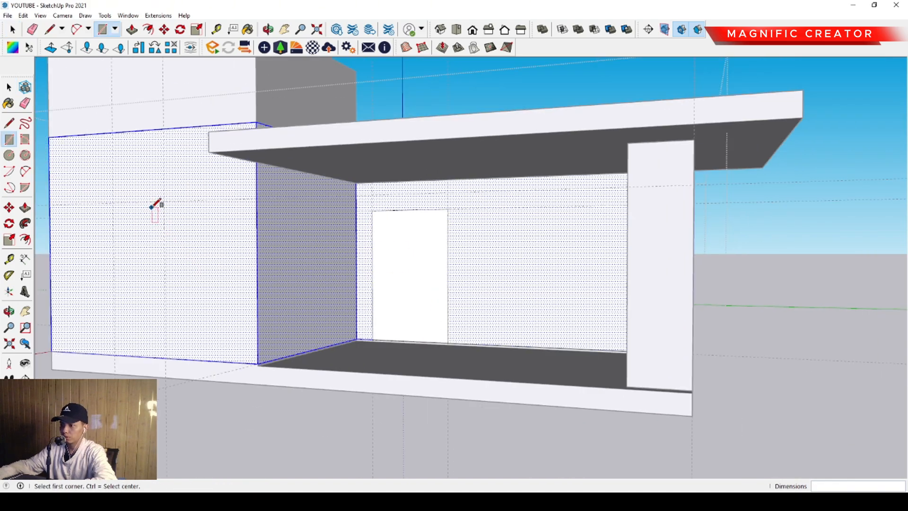
{"action": "left_click", "coordinate": [116, 351]}
{"action": "middle_click_drag", "start_coordinate": [116, 351], "coordinate": [692, 239]}
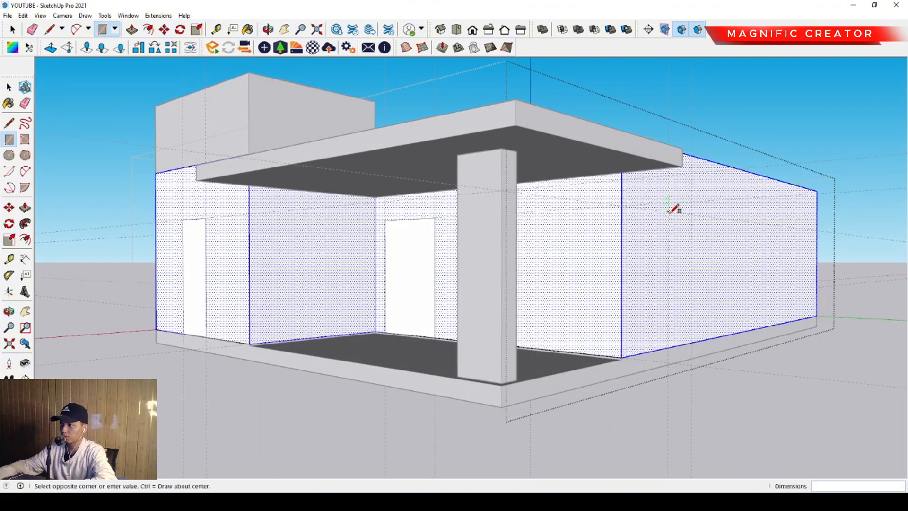
{"action": "left_click", "coordinate": [692, 343]}
{"action": "middle_click_drag", "start_coordinate": [456, 326], "coordinate": [450, 351]}
{"action": "key", "text": "space"}
- Hide everything except the walls and push the recessed wall's door face in 150 mm to cut the opening
{"action": "key", "text": "h"}
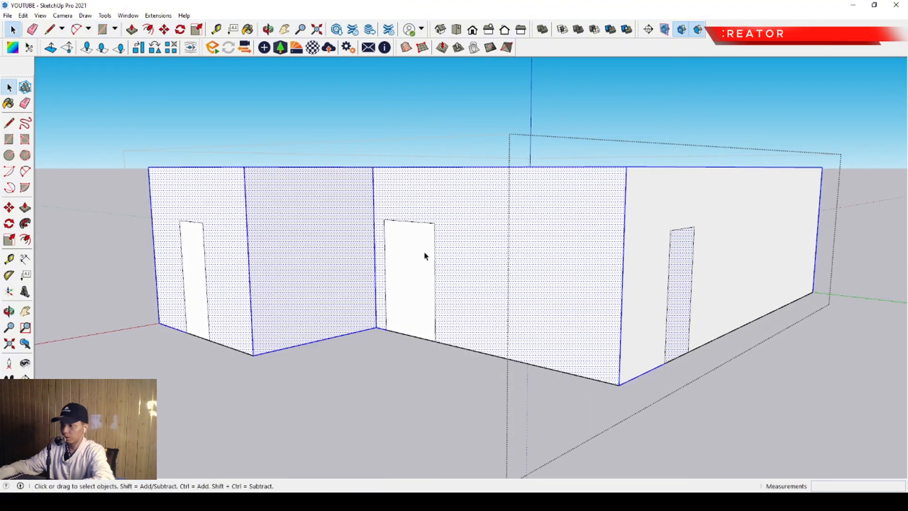
{"action": "middle_click_drag", "start_coordinate": [425, 255], "coordinate": [418, 322]}
{"action": "key", "text": "p"}
{"action": "left_click", "coordinate": [402, 241]}
{"action": "left_click", "coordinate": [421, 238]}
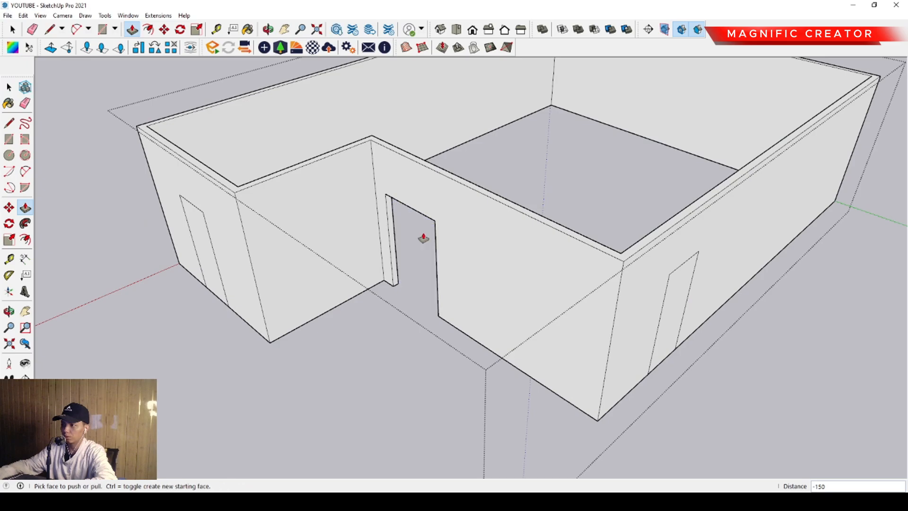
- Push the door faces on the long side wall and the front wall through the wall thickness to cut both openings
{"action": "scroll", "coordinate": [677, 321], "scroll_direction": "up", "scroll_amount": 3}
{"action": "left_click", "coordinate": [677, 321]}
{"action": "left_click", "coordinate": [610, 214]}
{"action": "middle_click_drag", "start_coordinate": [610, 214], "coordinate": [317, 297]}
{"action": "left_click", "coordinate": [370, 304]}
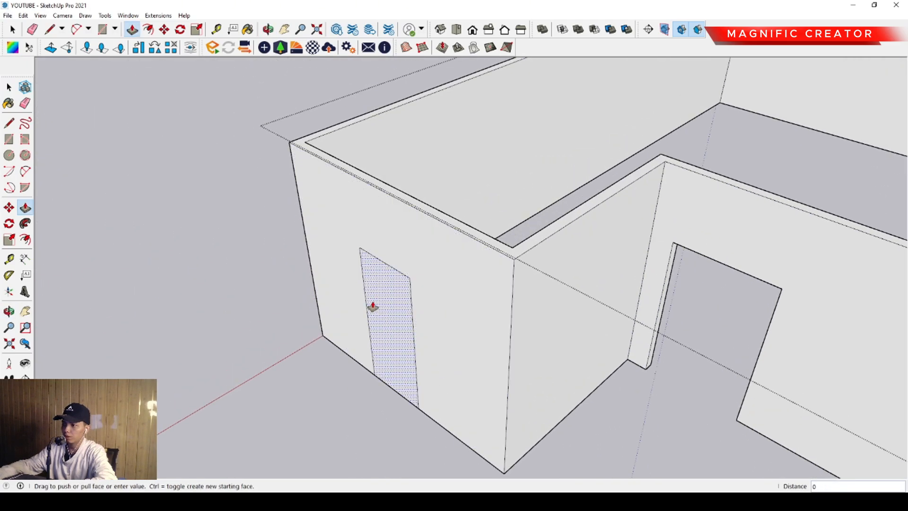
{"action": "left_click", "coordinate": [397, 290]}
- Leave the walls group, unhide the rest of the building and delete all guides
{"action": "key", "text": "space"}
{"action": "scroll", "coordinate": [426, 293], "scroll_direction": "down", "scroll_amount": 10}
{"action": "middle_click_drag", "start_coordinate": [440, 300], "coordinate": [574, 156]}
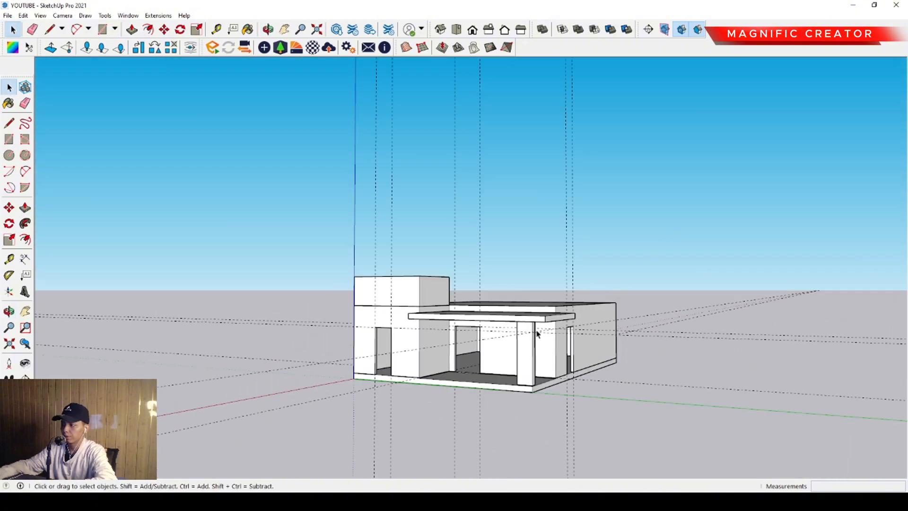
{"action": "scroll", "coordinate": [485, 354], "scroll_direction": "up", "scroll_amount": 6}
{"action": "scroll", "coordinate": [436, 294], "scroll_direction": "down", "scroll_amount": 4}
{"action": "middle_click_drag", "start_coordinate": [505, 310], "coordinate": [487, 331]}
{"action": "scroll", "coordinate": [502, 324], "scroll_direction": "down", "scroll_amount": 1}
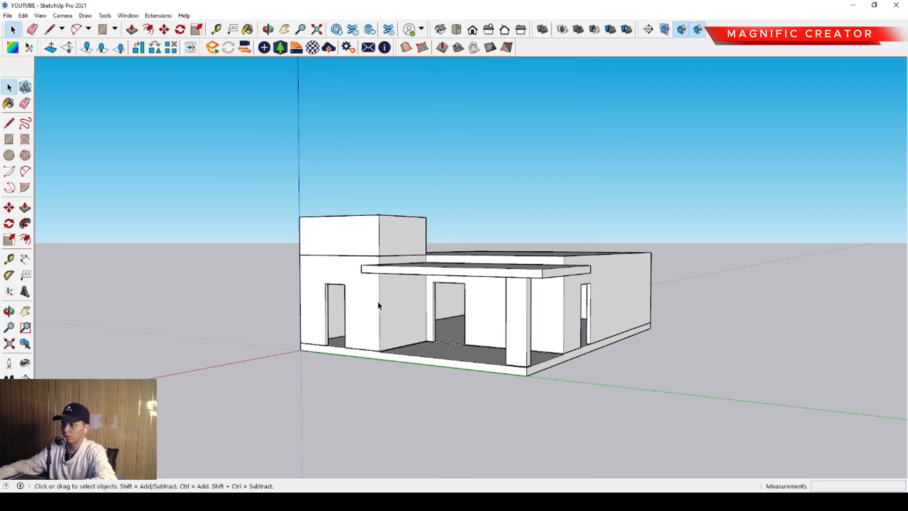
- Trace both sides and the top of the recessed porch wall's door opening with lines
{"action": "scroll", "coordinate": [425, 331], "scroll_direction": "up", "scroll_amount": 8}
{"action": "middle_click_drag", "start_coordinate": [526, 375], "coordinate": [528, 342]}
{"action": "scroll", "coordinate": [425, 321], "scroll_direction": "down", "scroll_amount": 1}
{"action": "middle_click_drag", "start_coordinate": [397, 307], "coordinate": [404, 325]}
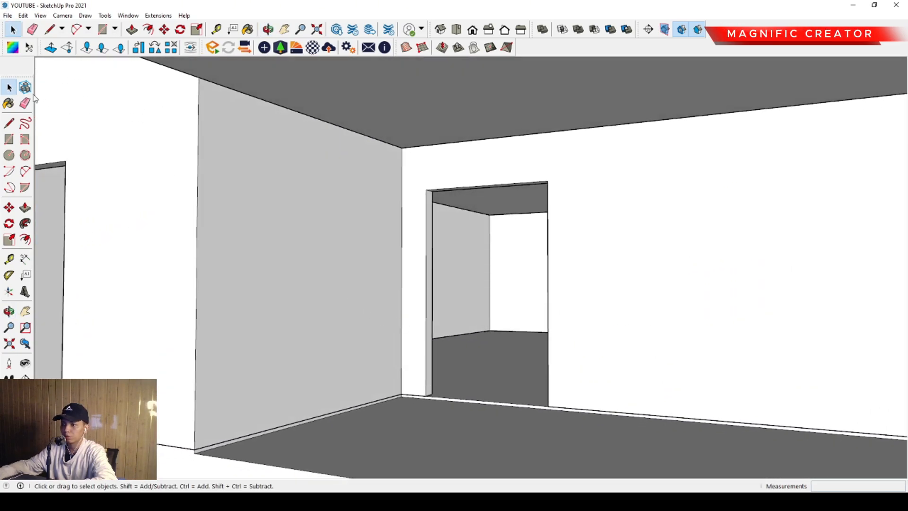
{"action": "left_click", "coordinate": [7, 124]}
{"action": "scroll", "coordinate": [456, 377], "scroll_direction": "up", "scroll_amount": 3}
{"action": "left_click", "coordinate": [416, 400]}
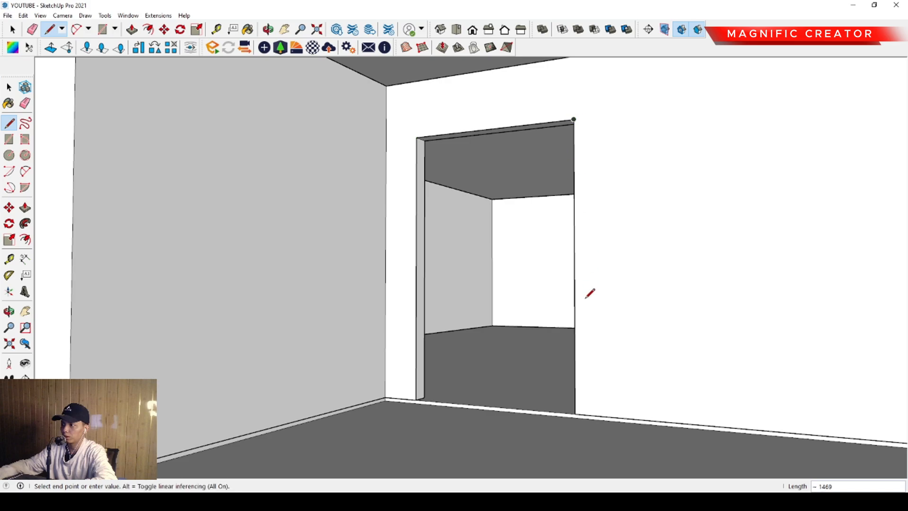
{"action": "key", "text": "space"}
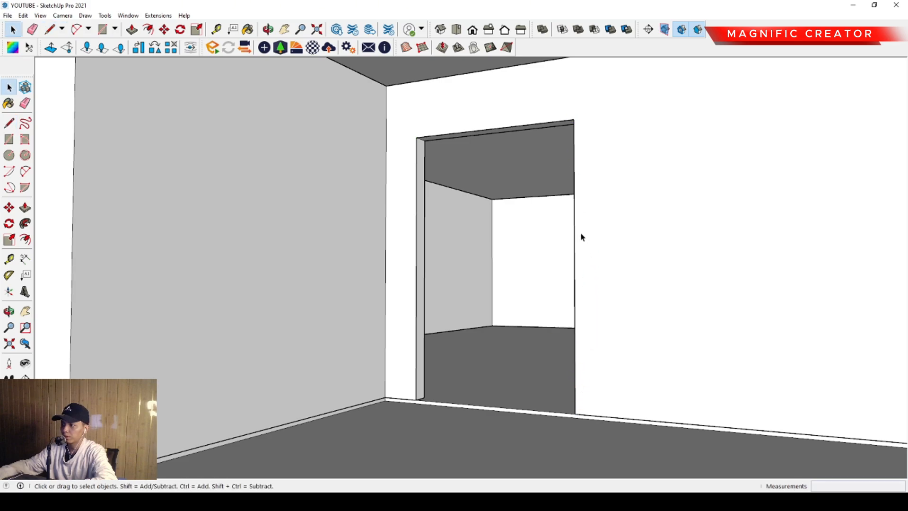
- Offset the traced side and top lines inward to form the door frame's inner outline
{"action": "scroll", "coordinate": [575, 226], "scroll_direction": "up", "scroll_amount": 2}
{"action": "key", "text": "f"}
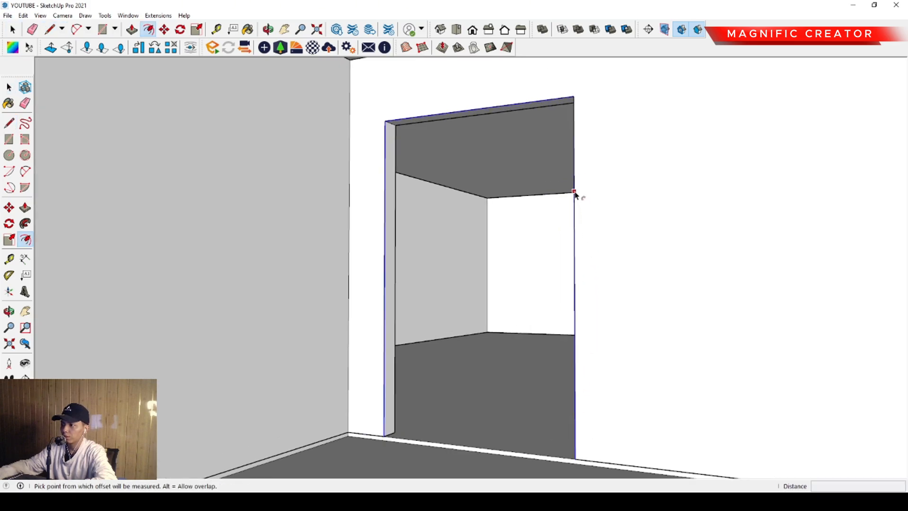
{"action": "left_click", "coordinate": [574, 192]}
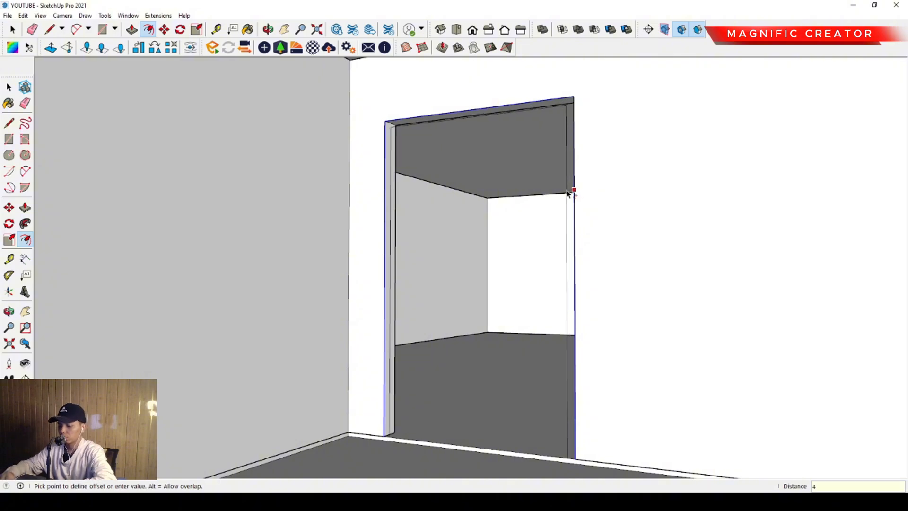
{"action": "left_click", "coordinate": [569, 193]}
{"action": "key", "text": "space"}
- Close the outline with a line across the base of the opening and delete the inner face, keeping the frame face
{"action": "key", "text": "l"}
{"action": "left_click", "coordinate": [575, 459]}
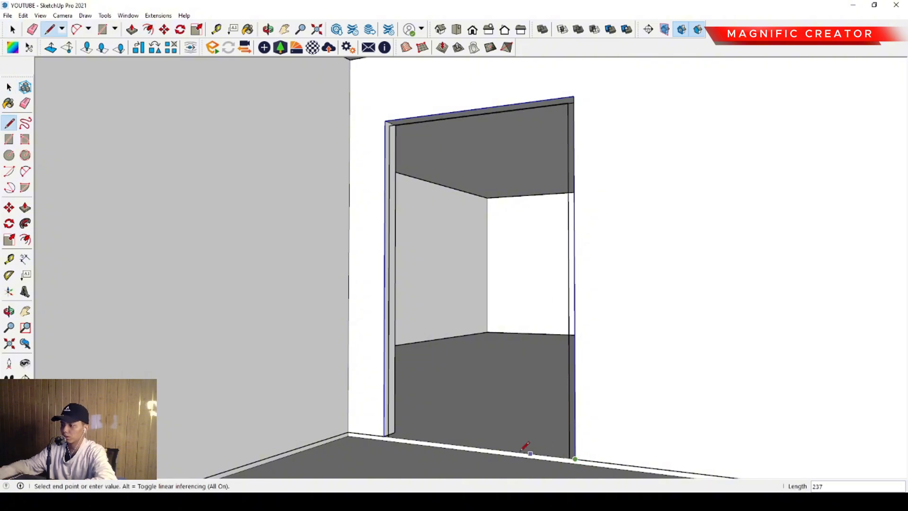
{"action": "left_click", "coordinate": [383, 435]}
{"action": "key", "text": "space"}
{"action": "left_click", "coordinate": [399, 439]}
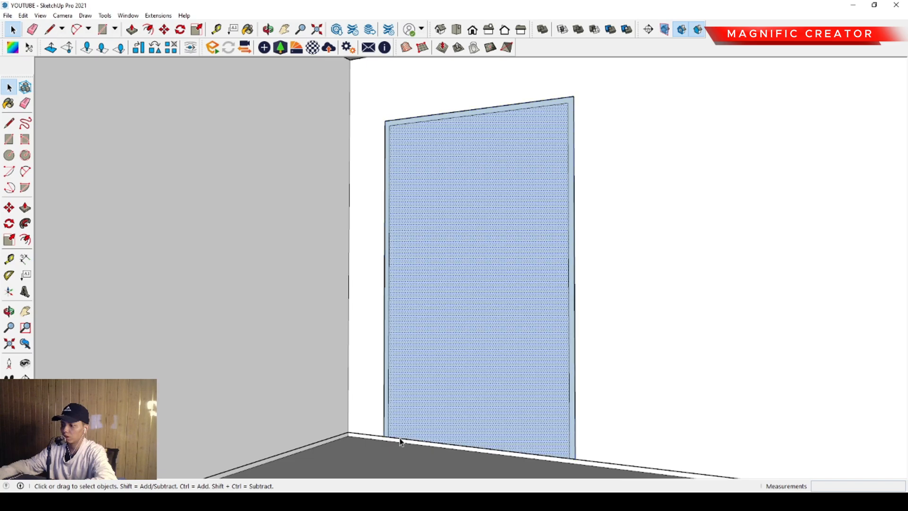
{"action": "left_click", "coordinate": [401, 441]}
{"action": "key", "text": "Delete"}
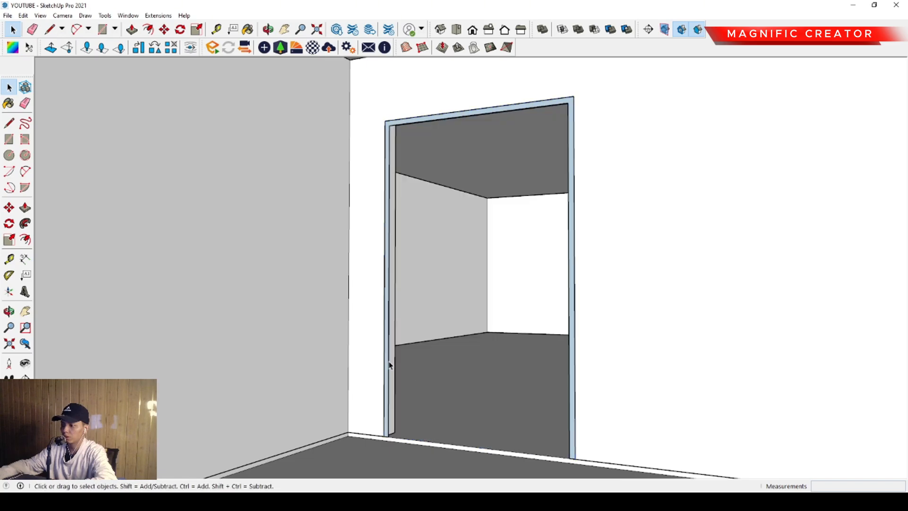
- Extrude the frame profile into the recessed wall's opening and group the resulting door frame
{"action": "scroll", "coordinate": [391, 428], "scroll_direction": "up", "scroll_amount": 1}
{"action": "middle_click_drag", "start_coordinate": [392, 428], "coordinate": [367, 444]}
{"action": "scroll", "coordinate": [398, 400], "scroll_direction": "up", "scroll_amount": 4}
{"action": "key", "text": "p"}
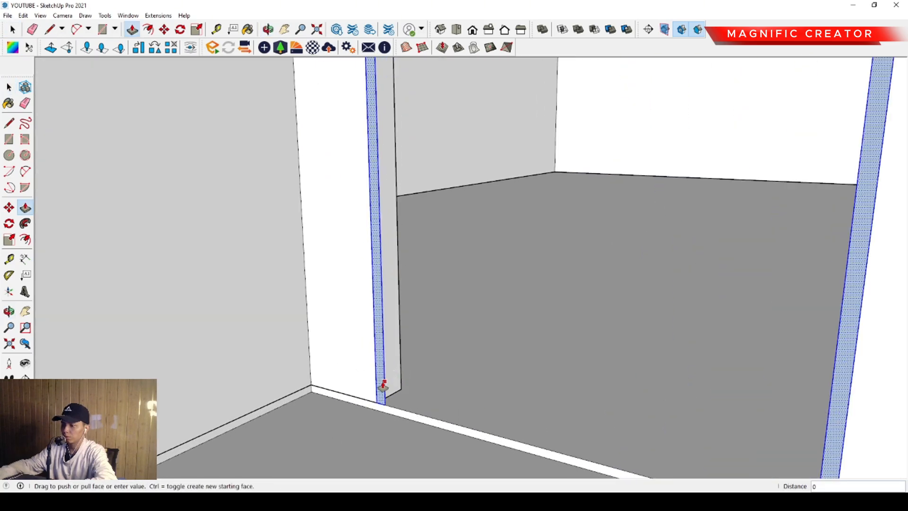
{"action": "left_click", "coordinate": [381, 384]}
{"action": "left_click", "coordinate": [409, 377]}
{"action": "key", "text": "space"}
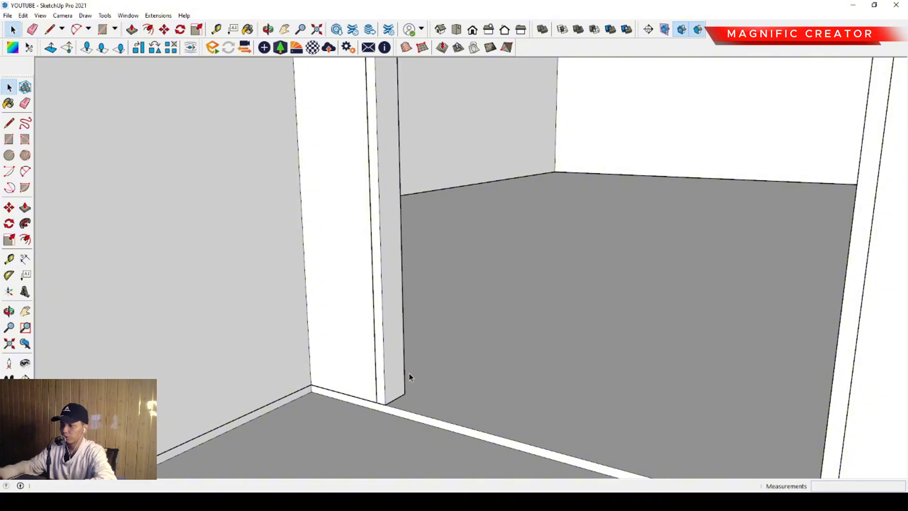
{"action": "triple_click", "coordinate": [384, 301]}
{"action": "left_click", "coordinate": [409, 388]}
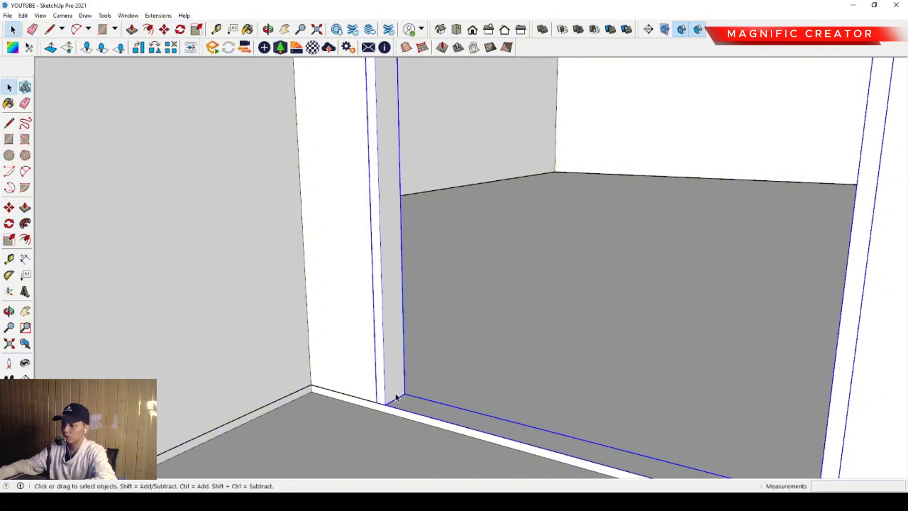
- Draw a door leaf rectangle from the frame's inner lower corner near the porch corner to the midpoint of its top edge
{"action": "key", "text": "r"}
{"action": "left_click", "coordinate": [385, 405]}
{"action": "scroll", "coordinate": [392, 399], "scroll_direction": "down", "scroll_amount": 4}
{"action": "middle_click_drag", "start_coordinate": [396, 391], "coordinate": [412, 268]}
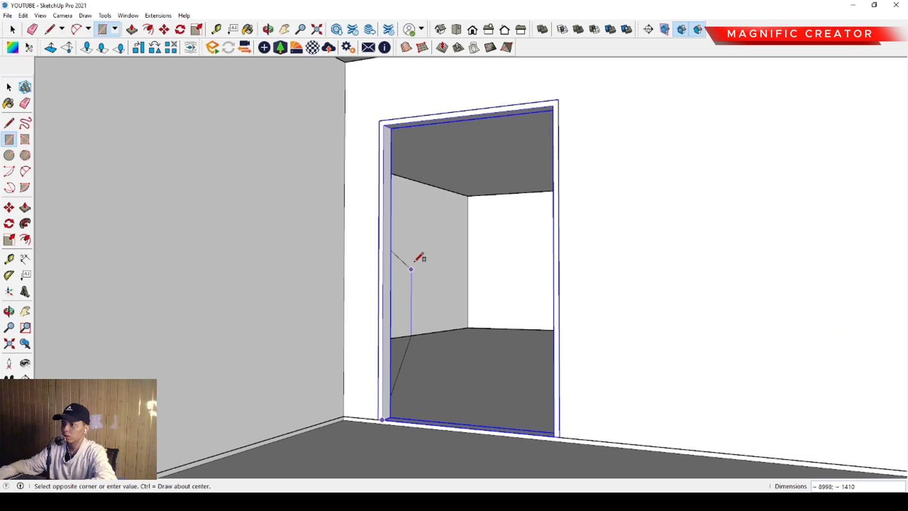
{"action": "left_click", "coordinate": [462, 116]}
- Extrude the door leaf rectangle 40 mm
{"action": "key", "text": "space"}
{"action": "scroll", "coordinate": [462, 205], "scroll_direction": "up", "scroll_amount": 3}
{"action": "middle_click_drag", "start_coordinate": [462, 204], "coordinate": [432, 158]}
{"action": "left_click", "coordinate": [433, 156]}
{"action": "key", "text": "p"}
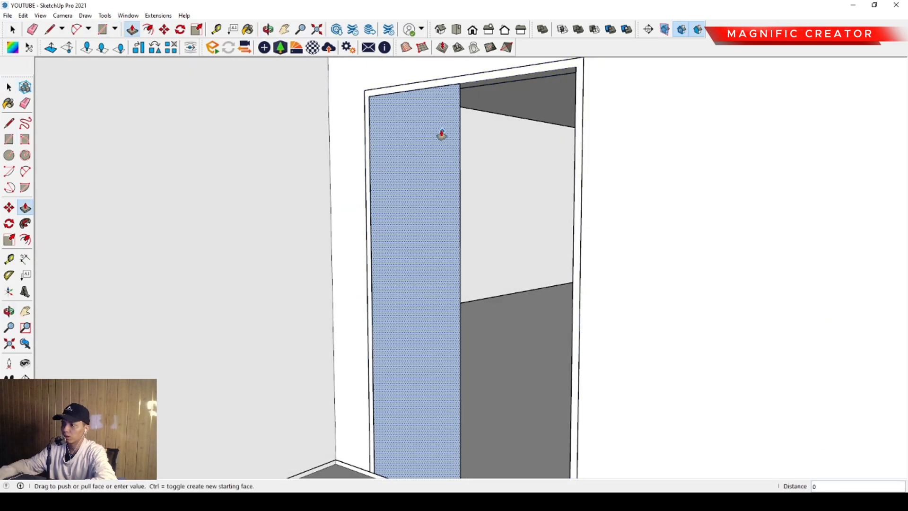
{"action": "left_click", "coordinate": [441, 135]}
{"action": "key", "text": "Return"}
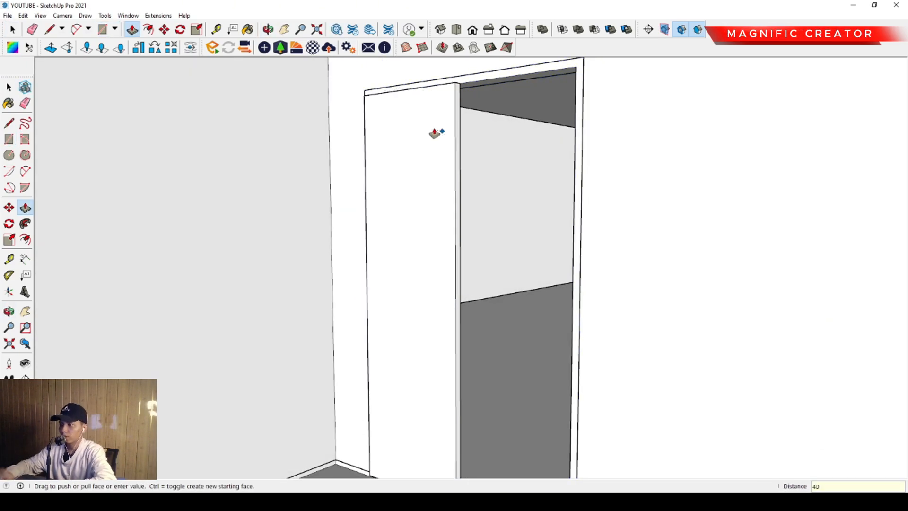
- Select the whole door leaf and make it a component
{"action": "key", "text": "space"}
{"action": "left_click", "coordinate": [436, 132]}
{"action": "key", "text": "ctrl+g"}
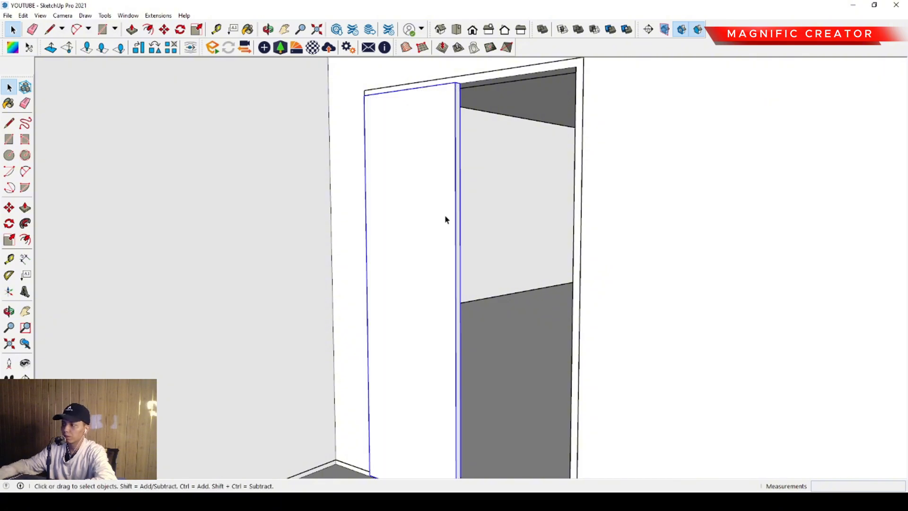
{"action": "scroll", "coordinate": [445, 216], "scroll_direction": "down", "scroll_amount": 1}
{"action": "middle_click_drag", "start_coordinate": [445, 217], "coordinate": [463, 304]}
{"action": "key", "text": "g"}
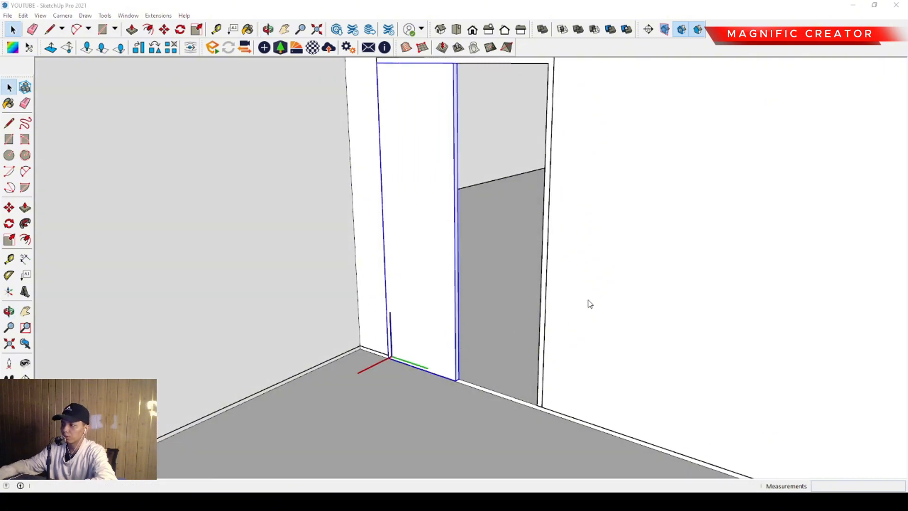
{"action": "left_click", "coordinate": [628, 324]}
- Copy the door leaf into the empty half of the frame and mirror it to form a double door
{"action": "scroll", "coordinate": [430, 371], "scroll_direction": "up", "scroll_amount": 3}
{"action": "middle_click_drag", "start_coordinate": [431, 369], "coordinate": [424, 398]}
{"action": "scroll", "coordinate": [402, 369], "scroll_direction": "up", "scroll_amount": 1}
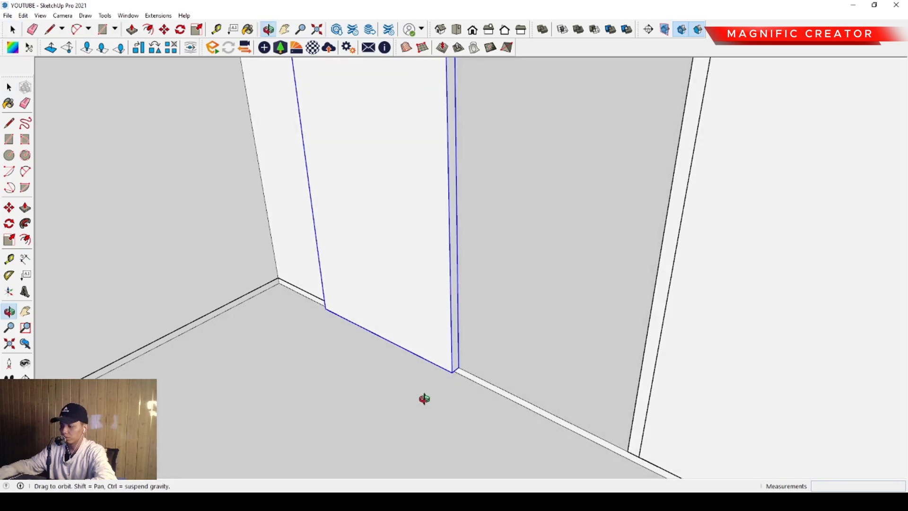
{"action": "key", "text": "m"}
{"action": "left_click", "coordinate": [447, 376]}
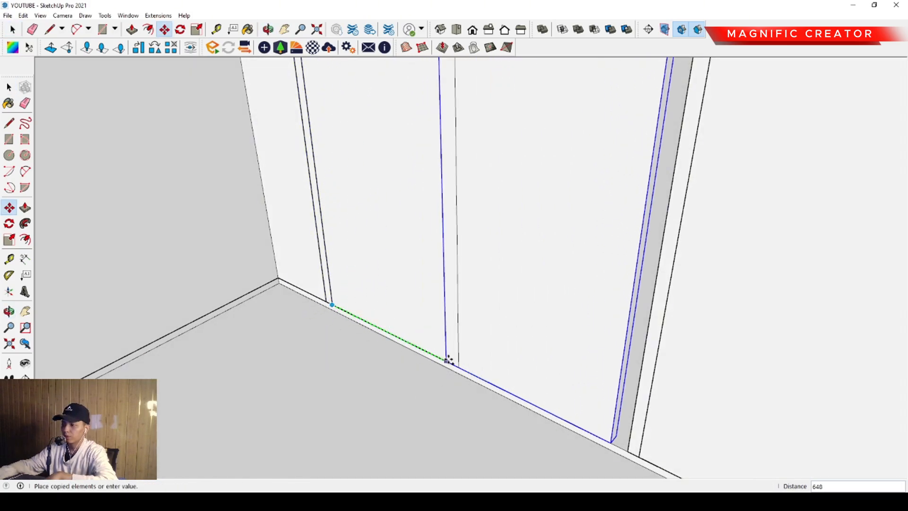
{"action": "left_click", "coordinate": [457, 366]}
{"action": "key", "text": "space"}
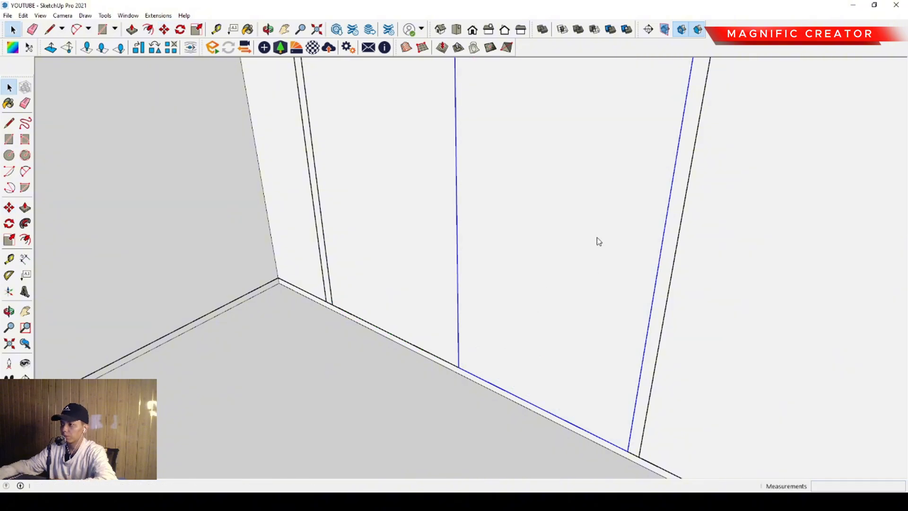
{"action": "scroll", "coordinate": [495, 300], "scroll_direction": "down", "scroll_amount": 2}
{"action": "scroll", "coordinate": [539, 203], "scroll_direction": "down", "scroll_amount": 4}
{"action": "scroll", "coordinate": [509, 267], "scroll_direction": "down", "scroll_amount": 2}
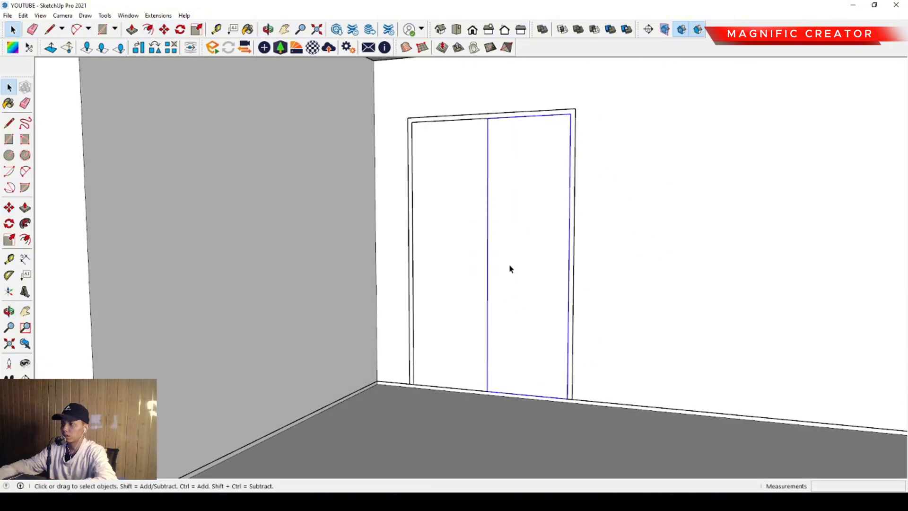
- Open the mirrored leaf for editing and draw a tall, narrow handle rectangle beside the meeting edge
{"action": "key", "text": "r"}
{"action": "key", "text": "space"}
{"action": "triple_click", "coordinate": [498, 213]}
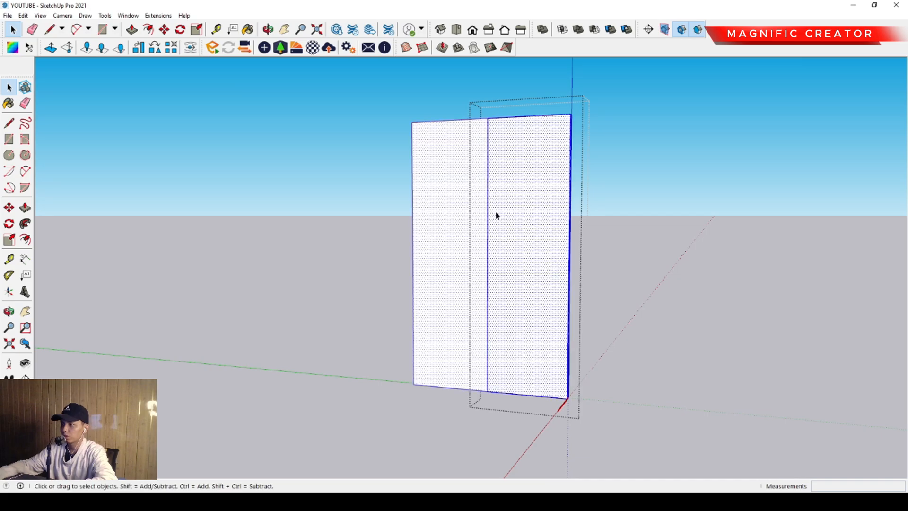
{"action": "key", "text": "r"}
{"action": "left_click", "coordinate": [496, 207]}
{"action": "left_click", "coordinate": [502, 327]}
{"action": "key", "text": "space"}
- Pull the handle rectangle out from the door leaf to form a bar
{"action": "scroll", "coordinate": [496, 260], "scroll_direction": "up", "scroll_amount": 5}
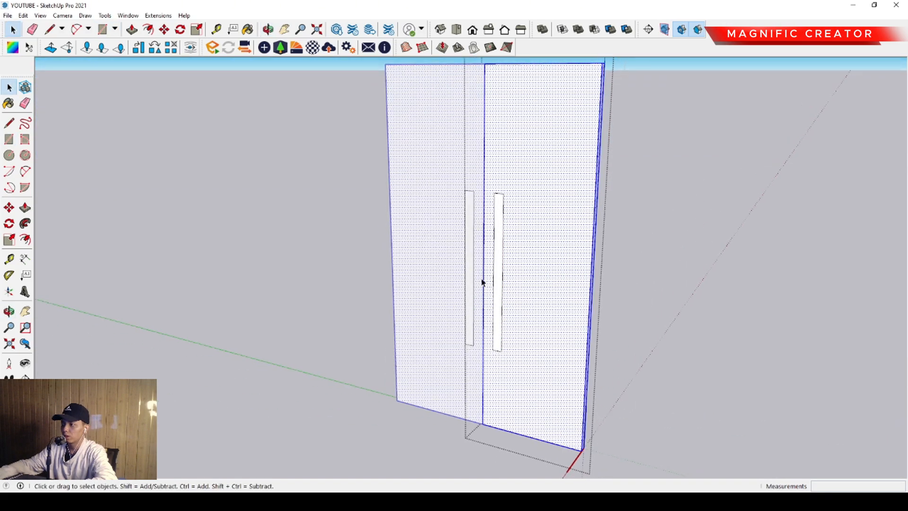
{"action": "key", "text": "p"}
{"action": "double_click", "coordinate": [504, 235]}
{"action": "key", "text": "space"}
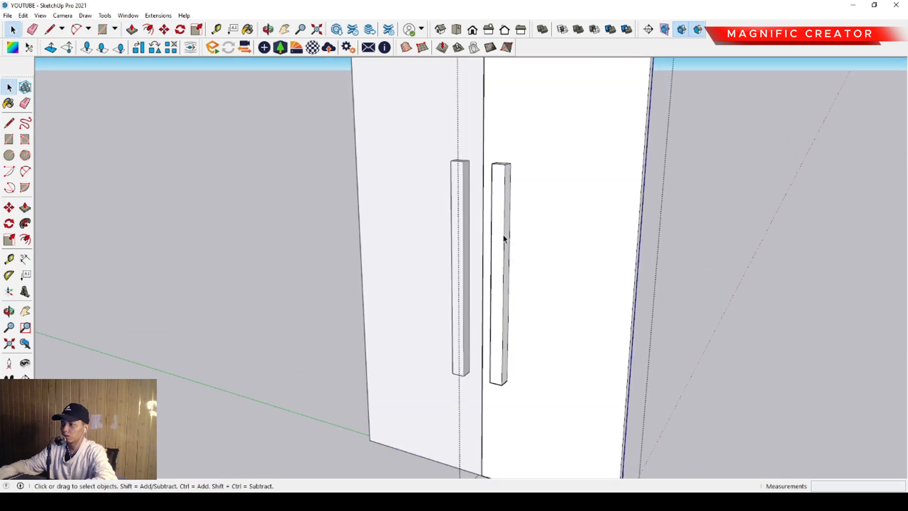
- Inset the handle bar's side face about 9 mm, push the inner face in about 21 mm and leave the leaf component
{"action": "scroll", "coordinate": [503, 239], "scroll_direction": "up", "scroll_amount": 4}
{"action": "key", "text": "f"}
{"action": "left_click", "coordinate": [520, 216]}
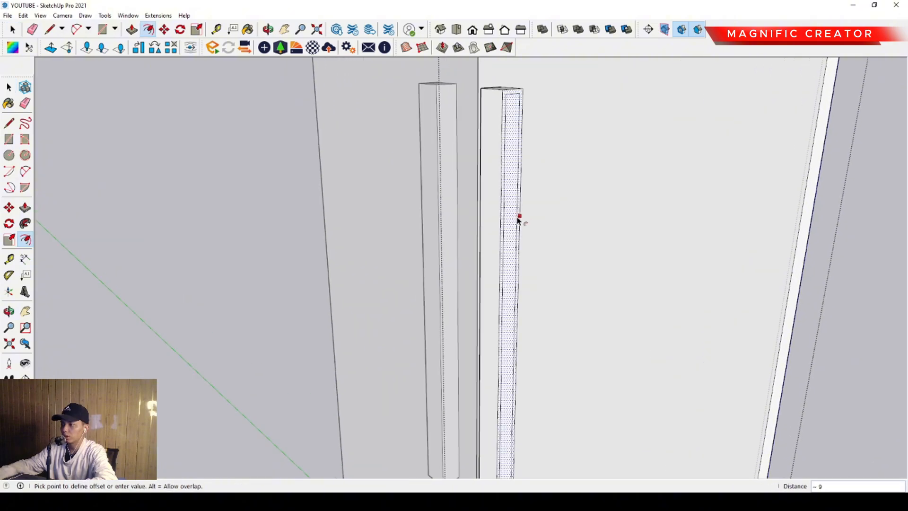
{"action": "left_click", "coordinate": [516, 217]}
{"action": "key", "text": "space"}
{"action": "scroll", "coordinate": [514, 213], "scroll_direction": "up", "scroll_amount": 3}
{"action": "key", "text": "p"}
{"action": "left_click", "coordinate": [514, 202]}
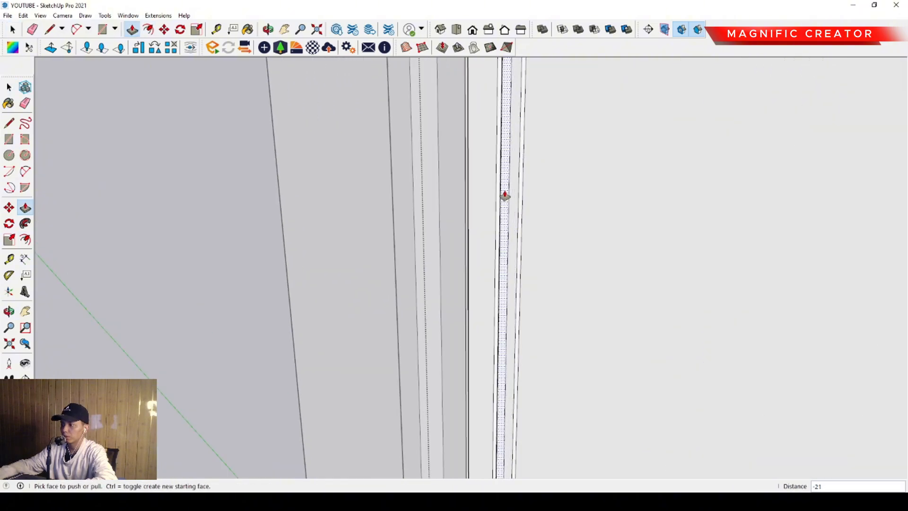
{"action": "middle_click_drag", "start_coordinate": [505, 196], "coordinate": [383, 263]}
{"action": "left_click", "coordinate": [643, 200]}
{"action": "scroll", "coordinate": [389, 306], "scroll_direction": "down", "scroll_amount": 4}
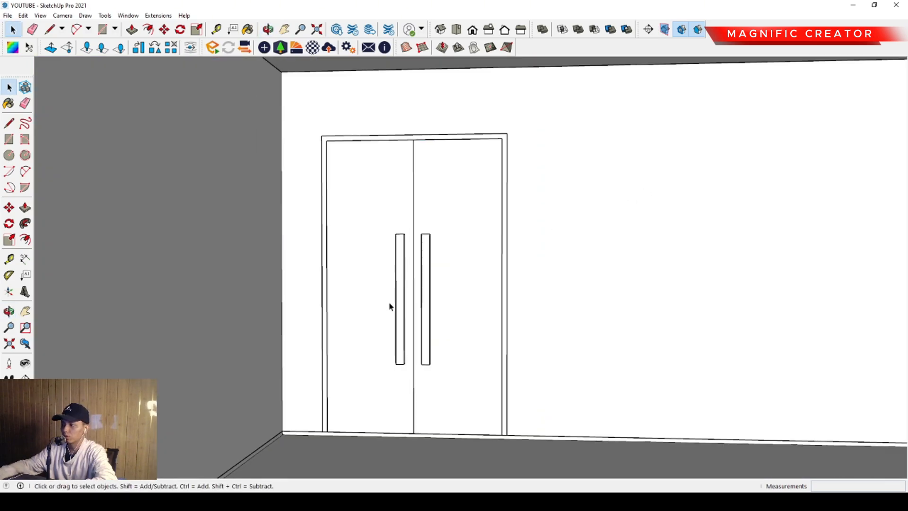
- Draw a rectangle covering the front wall's door opening, from its lower corner to the opposite upper corner
{"action": "middle_click_drag", "start_coordinate": [472, 274], "coordinate": [412, 265]}
{"action": "scroll", "coordinate": [182, 326], "scroll_direction": "up", "scroll_amount": 1}
{"action": "middle_click_drag", "start_coordinate": [182, 326], "coordinate": [338, 320], "text": "shift"}
{"action": "scroll", "coordinate": [338, 320], "scroll_direction": "up", "scroll_amount": 1}
{"action": "key", "text": "r"}
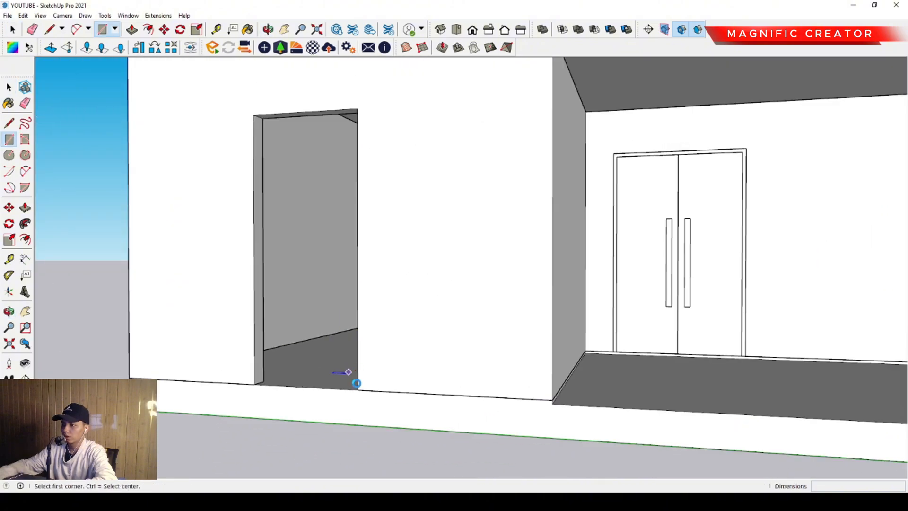
{"action": "left_click", "coordinate": [357, 389]}
{"action": "left_click", "coordinate": [255, 114]}
- Offset the front door rectangle's outline inward and delete the inner face to leave a frame
{"action": "scroll", "coordinate": [339, 162], "scroll_direction": "up", "scroll_amount": 1}
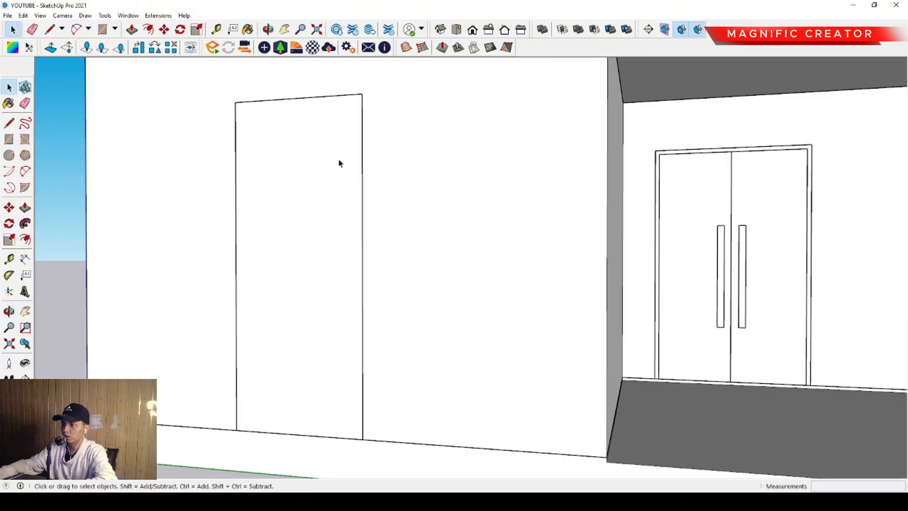
{"action": "key", "text": "f"}
{"action": "left_click", "coordinate": [352, 142]}
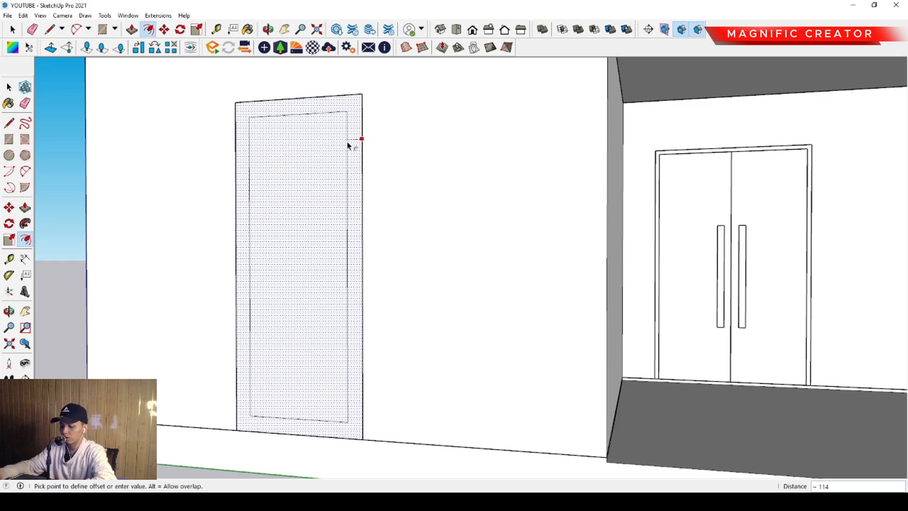
{"action": "left_click", "coordinate": [355, 143]}
{"action": "key", "text": "space"}
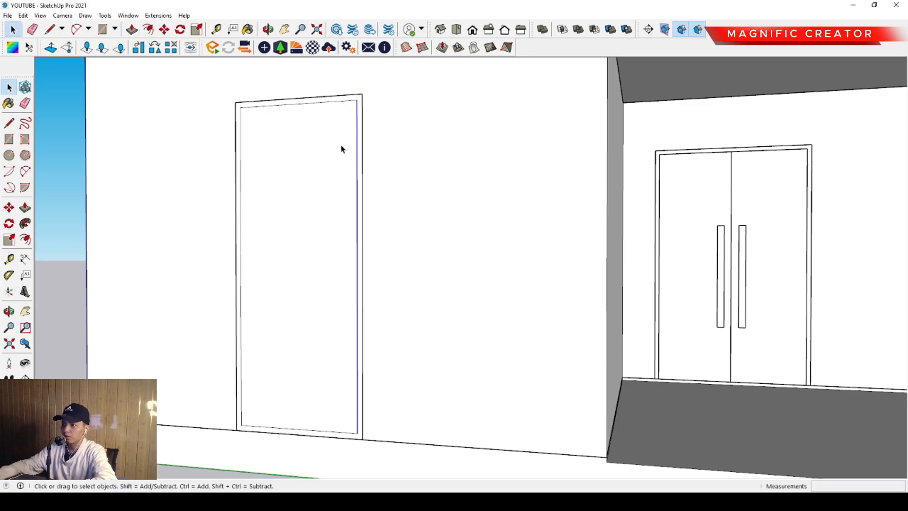
{"action": "left_click", "coordinate": [350, 153]}
{"action": "key", "text": "Delete"}
- Push the front opening's frame face back into the wall to give it depth, and group the frame
{"action": "scroll", "coordinate": [373, 429], "scroll_direction": "up", "scroll_amount": 5}
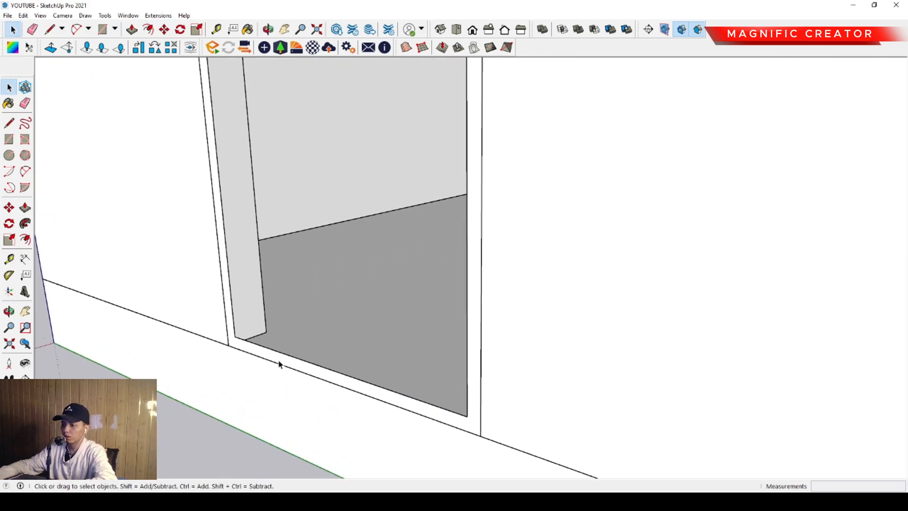
{"action": "left_click", "coordinate": [279, 364]}
{"action": "key", "text": "p"}
{"action": "left_click", "coordinate": [276, 350]}
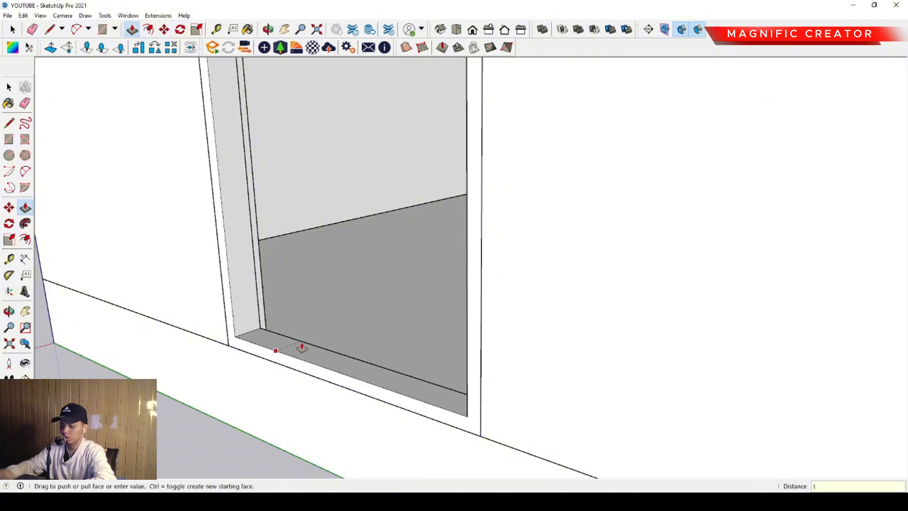
{"action": "left_click", "coordinate": [302, 346]}
{"action": "key", "text": "space"}
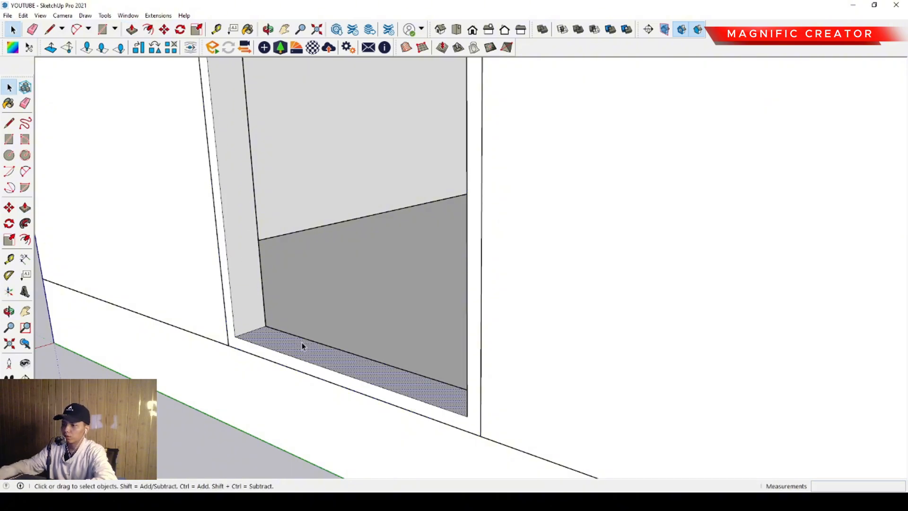
{"action": "triple_click", "coordinate": [302, 343]}
{"action": "left_click", "coordinate": [341, 276]}
- Draw a rectangle over the inner bottom face of the front frame, from one corner to the opposite one
{"action": "scroll", "coordinate": [264, 371], "scroll_direction": "down", "scroll_amount": 5}
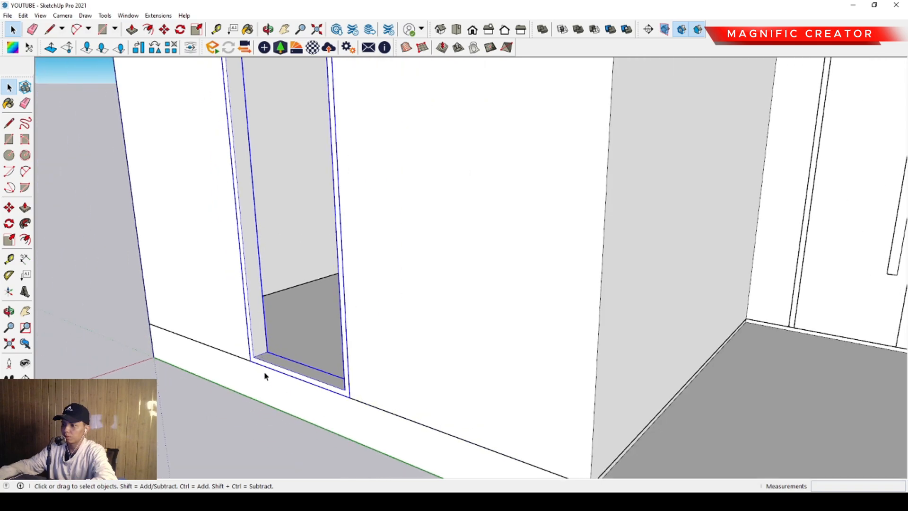
{"action": "middle_click_drag", "start_coordinate": [265, 377], "coordinate": [355, 412]}
{"action": "scroll", "coordinate": [373, 413], "scroll_direction": "up", "scroll_amount": 5}
{"action": "key", "text": "r"}
{"action": "left_click", "coordinate": [454, 468]}
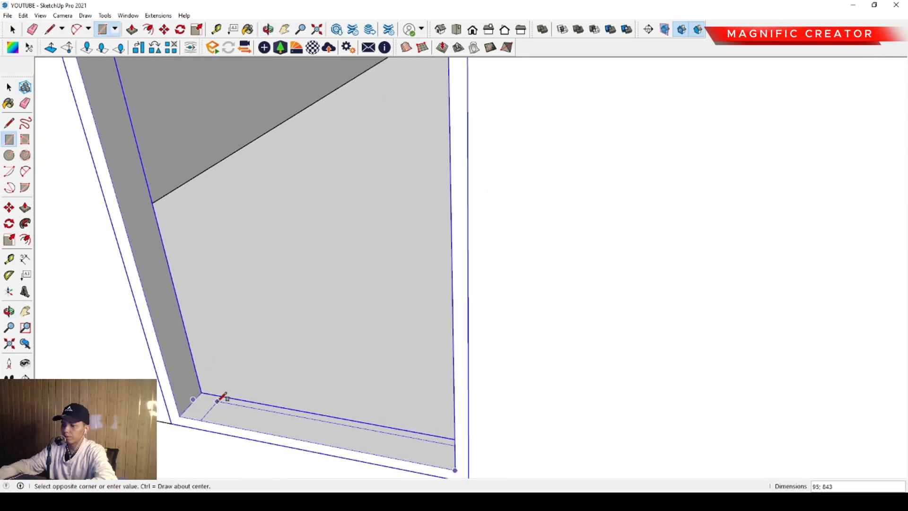
{"action": "middle_click_drag", "start_coordinate": [197, 391], "coordinate": [203, 409]}
- Pull the bottom rectangle up 40 mm to form a horizontal rail, and group it
{"action": "key", "text": "space"}
{"action": "double_click", "coordinate": [203, 410]}
{"action": "key", "text": "p"}
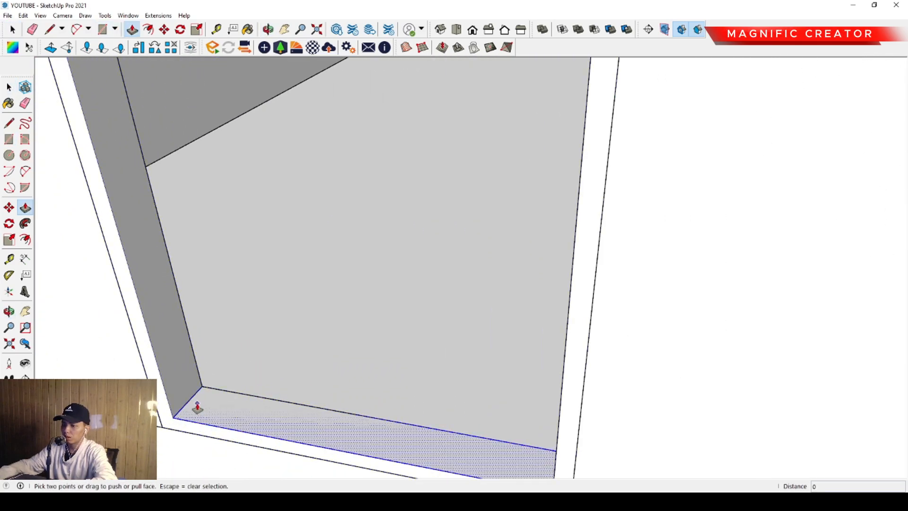
{"action": "left_click", "coordinate": [197, 403]}
{"action": "left_click", "coordinate": [183, 375]}
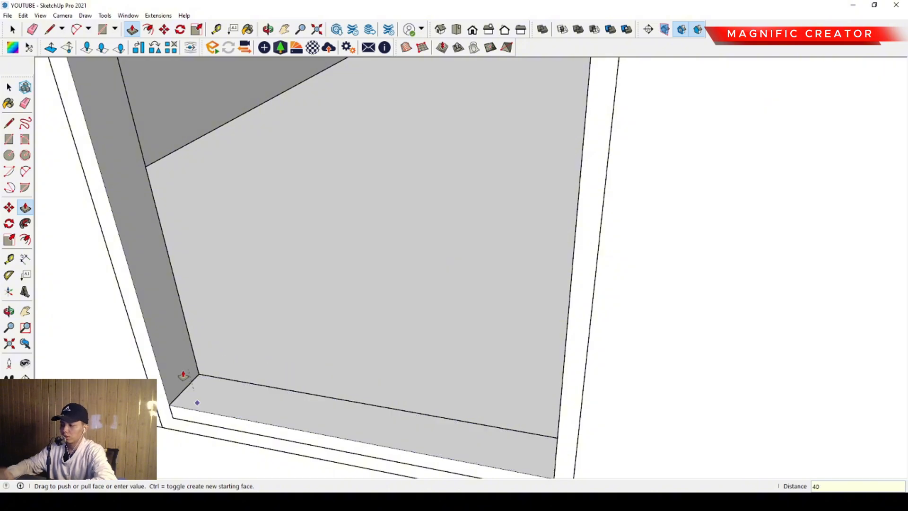
{"action": "key", "text": "space"}
{"action": "double_click", "coordinate": [205, 392]}
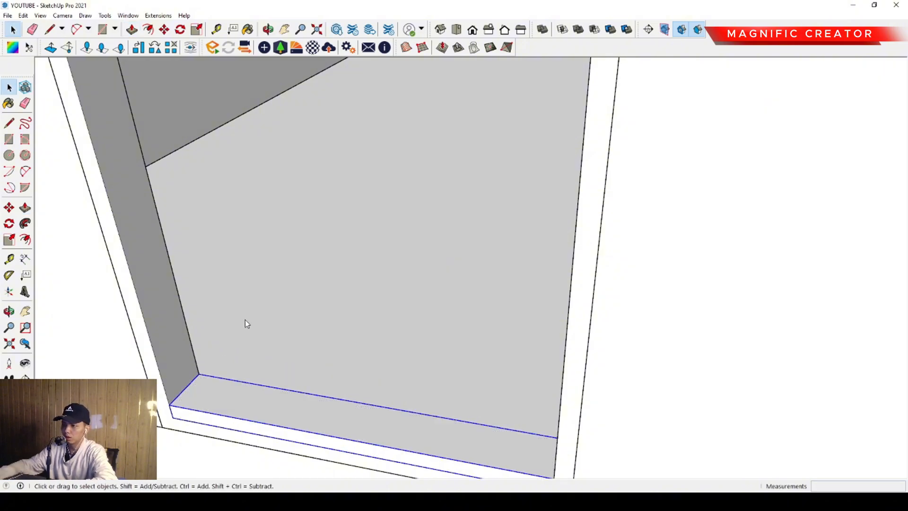
- Move the horizontal rail straight up about 939 mm inside the front frame
{"action": "scroll", "coordinate": [201, 402], "scroll_direction": "down", "scroll_amount": 3}
{"action": "middle_click_drag", "start_coordinate": [202, 402], "coordinate": [246, 415]}
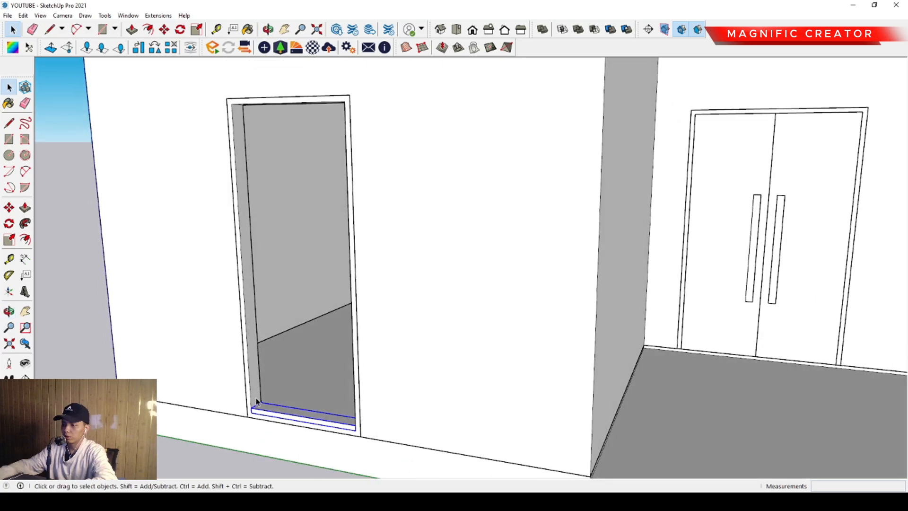
{"action": "key", "text": "m"}
{"action": "left_click", "coordinate": [250, 409]}
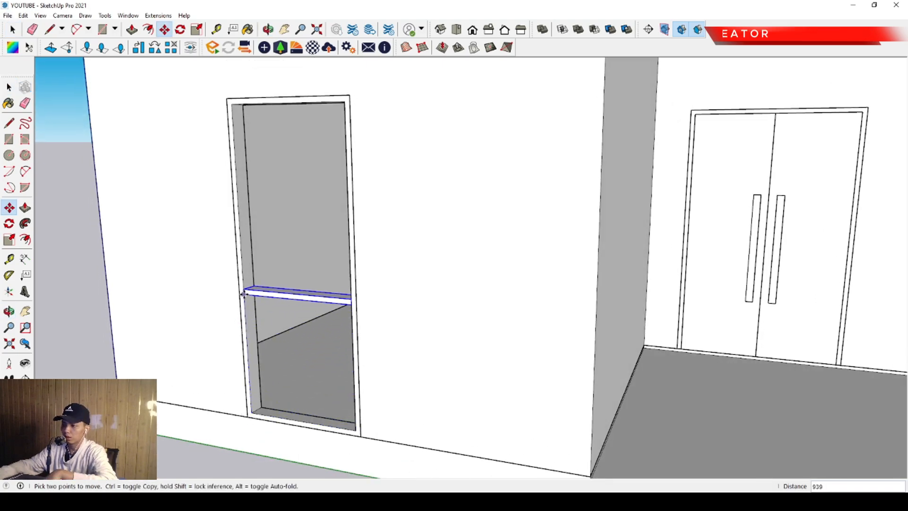
{"action": "left_click", "coordinate": [245, 294]}
{"action": "key", "text": "space"}
- Copy the horizontal rail about 592 mm higher in the front frame
{"action": "scroll", "coordinate": [256, 307], "scroll_direction": "up", "scroll_amount": 6}
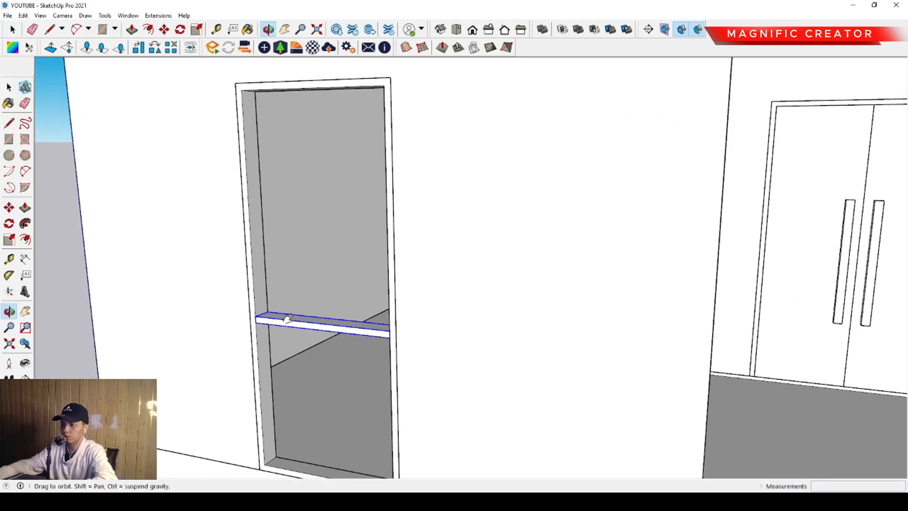
{"action": "key", "text": "m"}
{"action": "key", "text": "ctrl"}
{"action": "left_click", "coordinate": [251, 322]}
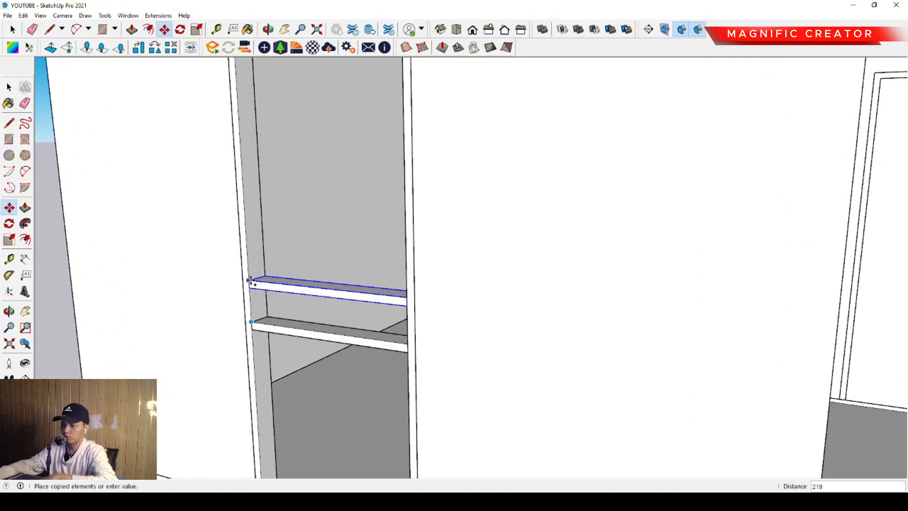
{"action": "left_click", "coordinate": [245, 207]}
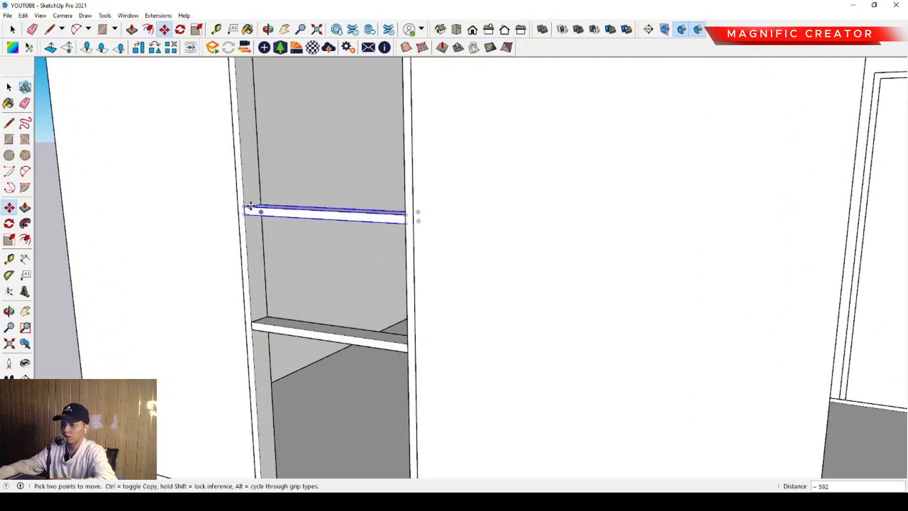
{"action": "key", "text": "space"}
- Draw a rectangle of about 552 by 920 mm filling the opening between the two rails
{"action": "key", "text": "r"}
{"action": "left_click", "coordinate": [244, 214]}
{"action": "scroll", "coordinate": [406, 347], "scroll_direction": "up", "scroll_amount": 1}
{"action": "left_click", "coordinate": [410, 342]}
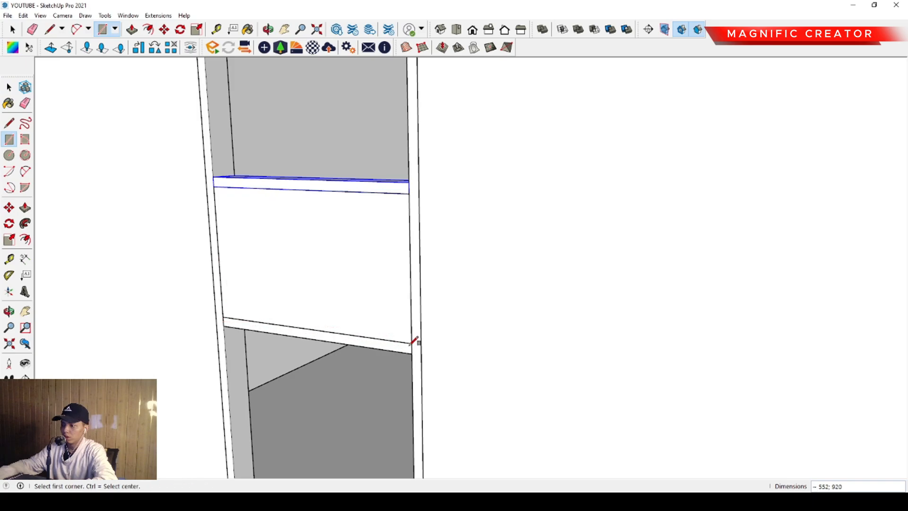
{"action": "key", "text": "space"}
- Offset the middle rectangle's outline inward and delete the inner face to leave a sash frame
{"action": "scroll", "coordinate": [312, 312], "scroll_direction": "up", "scroll_amount": 1}
{"action": "middle_click_drag", "start_coordinate": [305, 307], "coordinate": [314, 351]}
{"action": "double_click", "coordinate": [340, 257]}
{"action": "middle_click_drag", "start_coordinate": [340, 260], "coordinate": [364, 290]}
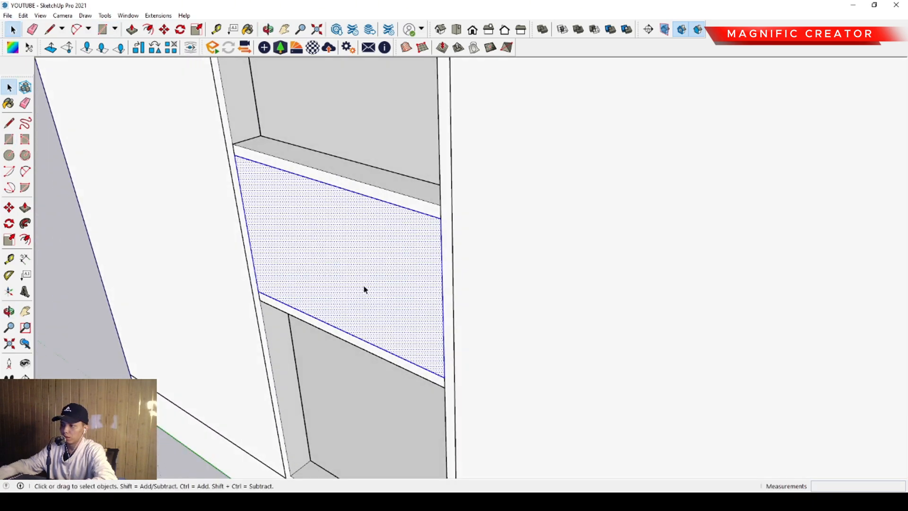
{"action": "scroll", "coordinate": [374, 237], "scroll_direction": "up", "scroll_amount": 1}
{"action": "key", "text": "f"}
{"action": "left_click", "coordinate": [362, 184]}
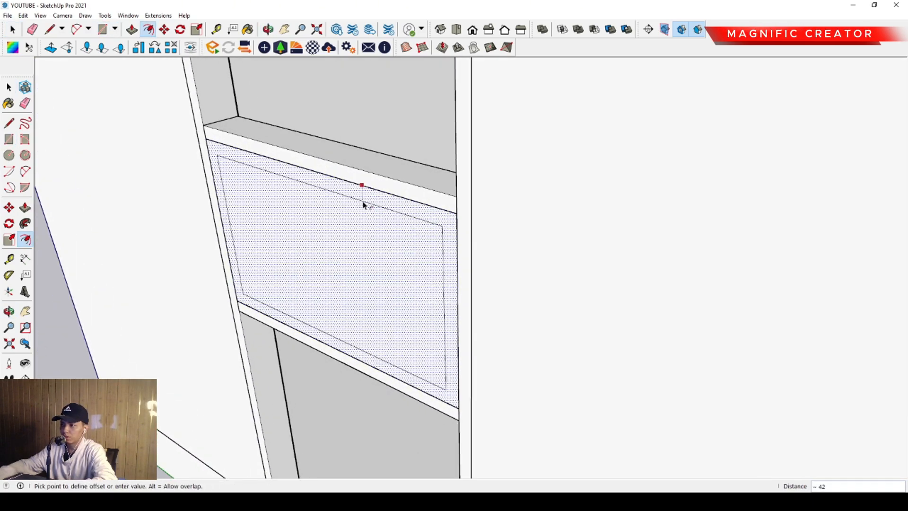
{"action": "left_click", "coordinate": [364, 204]}
{"action": "key", "text": "space"}
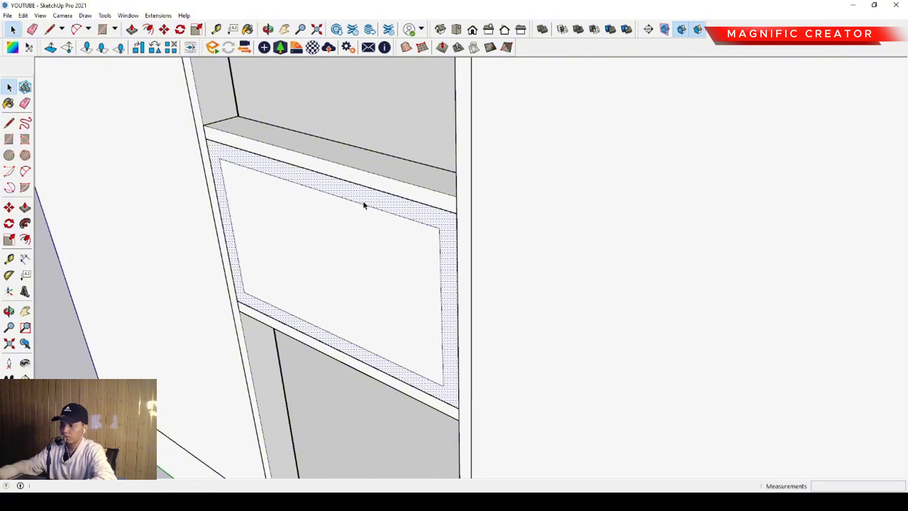
{"action": "left_click", "coordinate": [383, 264]}
{"action": "key", "text": "Delete"}
- Push the middle sash frame's face inward to give it thickness, and group the sash
{"action": "scroll", "coordinate": [265, 308], "scroll_direction": "up", "scroll_amount": 3}
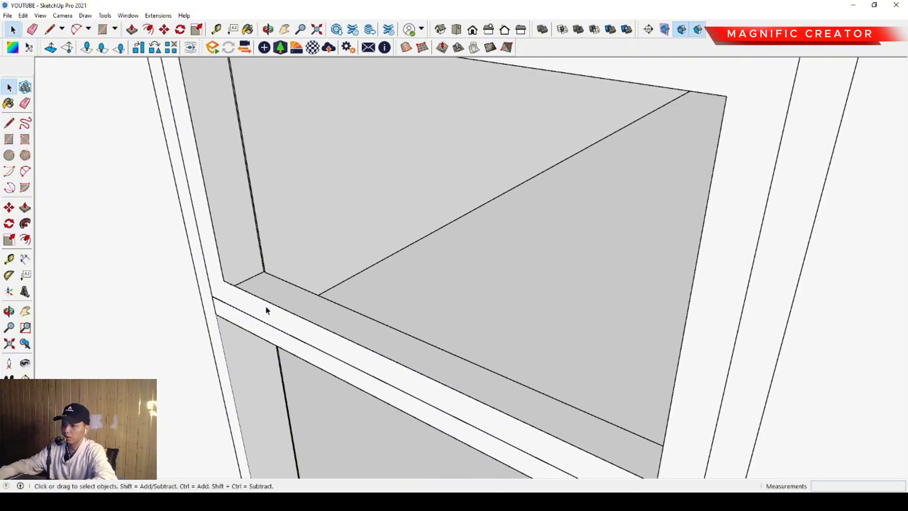
{"action": "key", "text": "p"}
{"action": "left_click", "coordinate": [265, 306]}
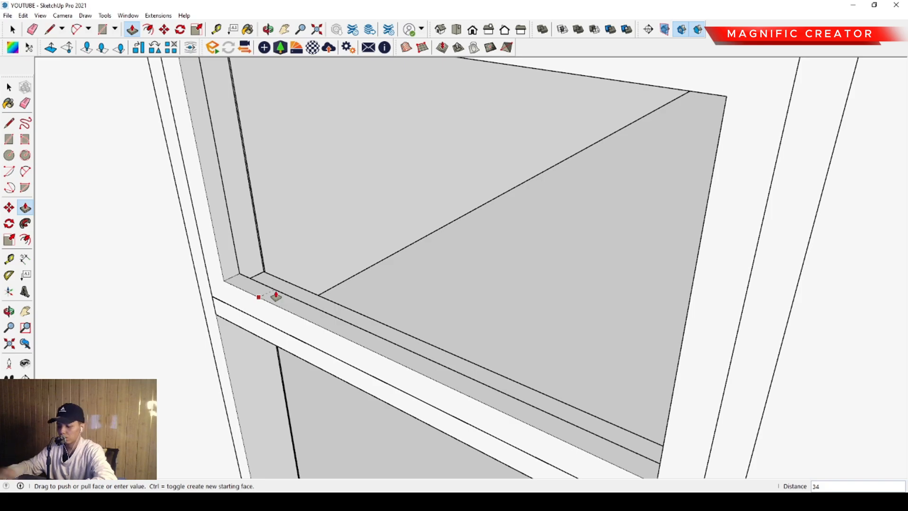
{"action": "key", "text": "Return"}
{"action": "key", "text": "space"}
{"action": "triple_click", "coordinate": [277, 293]}
{"action": "right_click", "coordinate": [277, 294]}
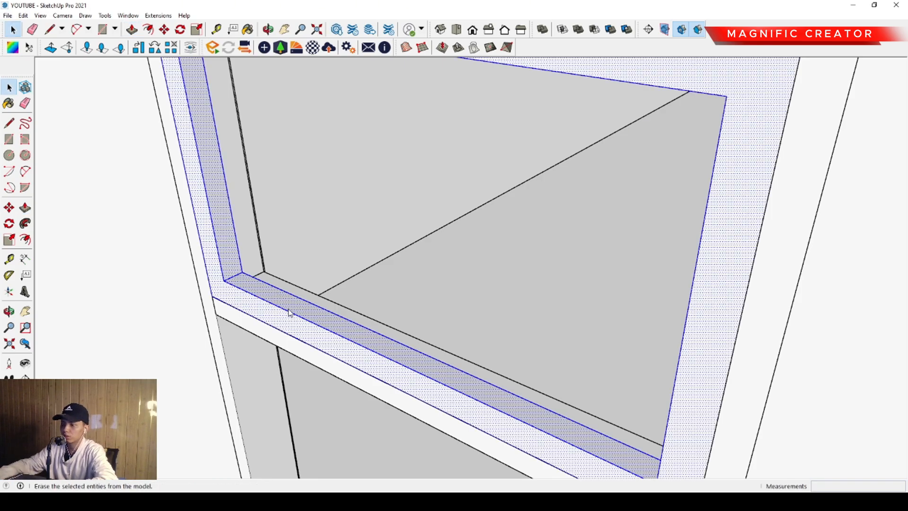
- Draw a rectangle across the middle sash opening between opposite inner corners for the glass pane
{"action": "scroll", "coordinate": [252, 288], "scroll_direction": "down", "scroll_amount": 5}
{"action": "middle_click_drag", "start_coordinate": [229, 265], "coordinate": [428, 284]}
{"action": "key", "text": "r"}
{"action": "left_click", "coordinate": [304, 312]}
{"action": "scroll", "coordinate": [559, 187], "scroll_direction": "up", "scroll_amount": 6}
{"action": "scroll", "coordinate": [572, 190], "scroll_direction": "down", "scroll_amount": 1}
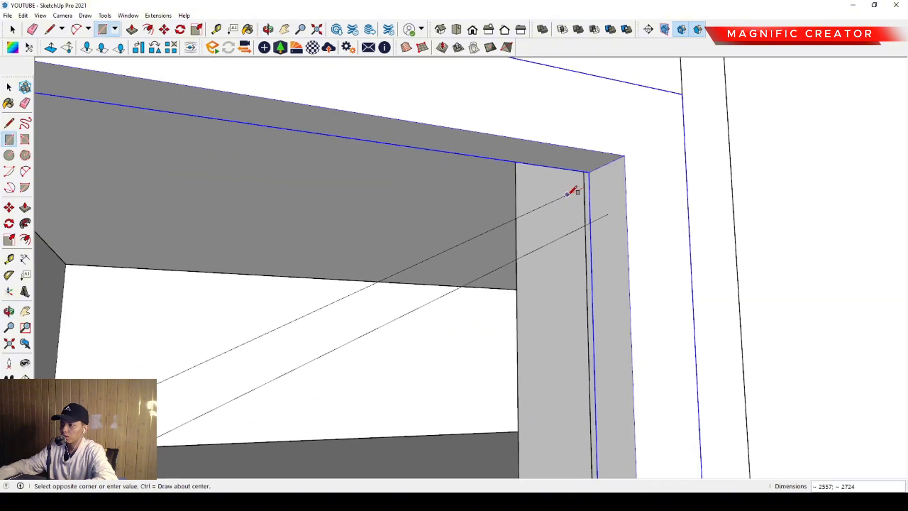
{"action": "left_click", "coordinate": [621, 152]}
- Extrude the middle sash's pane face slightly for thickness and group the pane
{"action": "key", "text": "space"}
{"action": "key", "text": "p"}
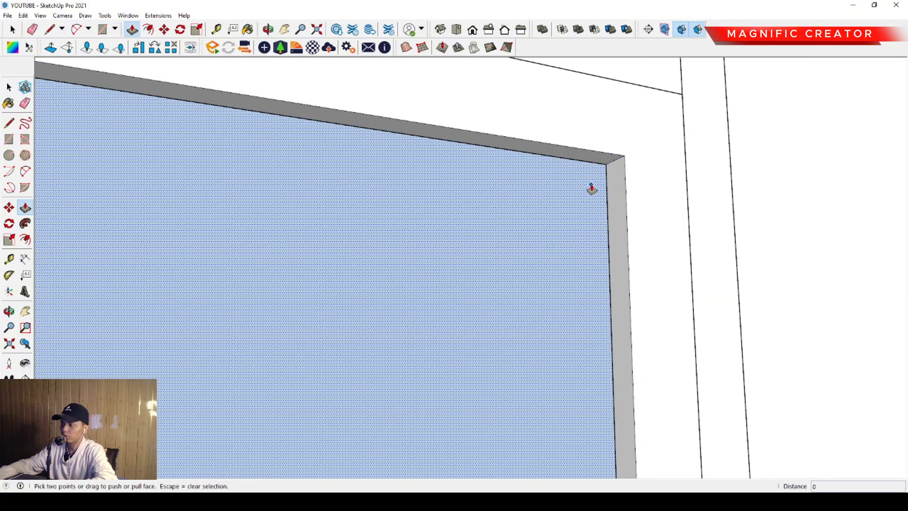
{"action": "left_click", "coordinate": [592, 186]}
{"action": "key", "text": "Return"}
{"action": "key", "text": "space"}
{"action": "double_click", "coordinate": [606, 159]}
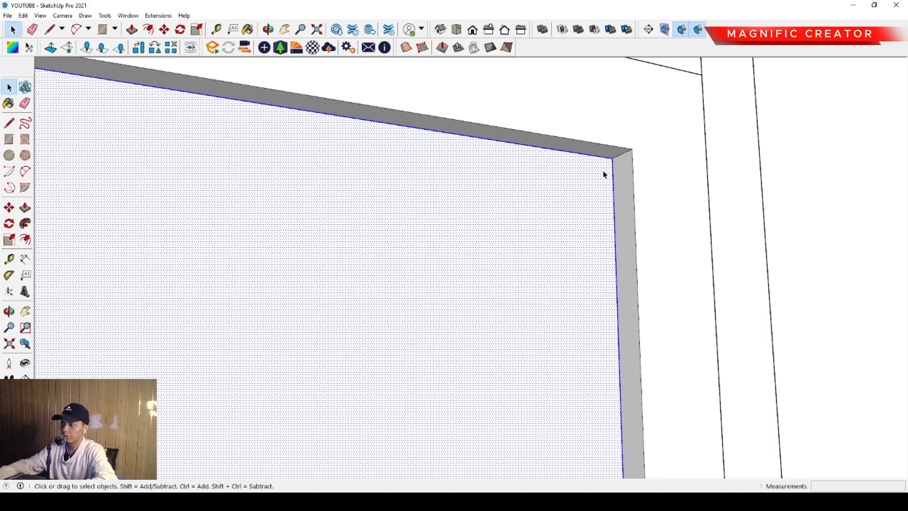
{"action": "right_click", "coordinate": [603, 172]}
{"action": "left_click", "coordinate": [630, 260]}
- Draw a rectangle filling the upper opening of the front frame, from its lower corner to the opposite upper corner
{"action": "scroll", "coordinate": [539, 258], "scroll_direction": "down", "scroll_amount": 5}
{"action": "middle_click_drag", "start_coordinate": [547, 246], "coordinate": [530, 261]}
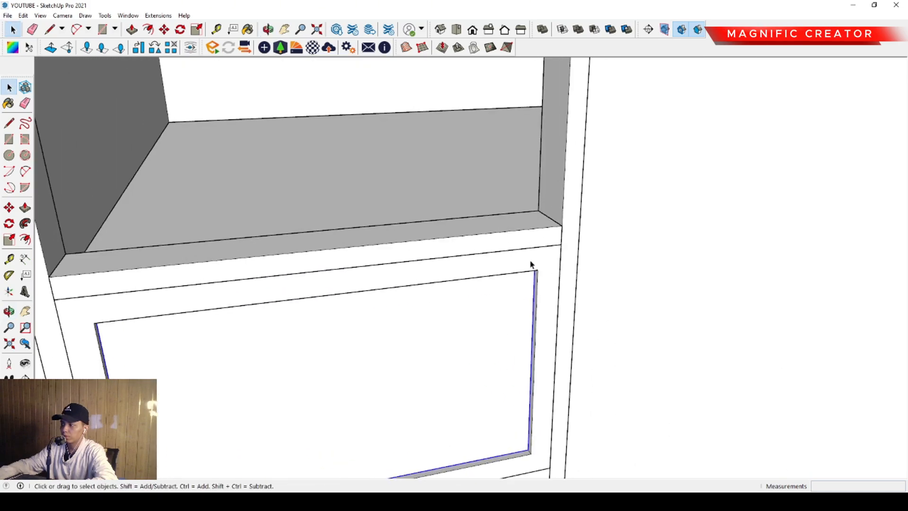
{"action": "scroll", "coordinate": [543, 235], "scroll_direction": "up", "scroll_amount": 3}
{"action": "key", "text": "r"}
{"action": "left_click", "coordinate": [572, 221]}
{"action": "scroll", "coordinate": [446, 282], "scroll_direction": "down", "scroll_amount": 8}
{"action": "middle_click_drag", "start_coordinate": [427, 290], "coordinate": [266, 215]}
{"action": "scroll", "coordinate": [278, 158], "scroll_direction": "up", "scroll_amount": 3}
{"action": "left_click", "coordinate": [278, 155]}
- Extrude the upper opening's rectangle slightly to form a glass pane, and group it
{"action": "key", "text": "space"}
{"action": "scroll", "coordinate": [310, 172], "scroll_direction": "up", "scroll_amount": 5}
{"action": "key", "text": "p"}
{"action": "left_click", "coordinate": [322, 155]}
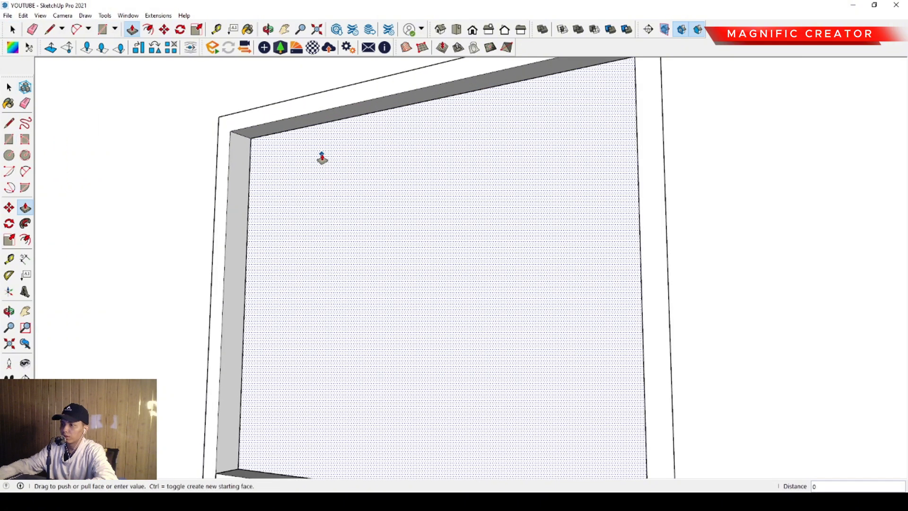
{"action": "key", "text": "space"}
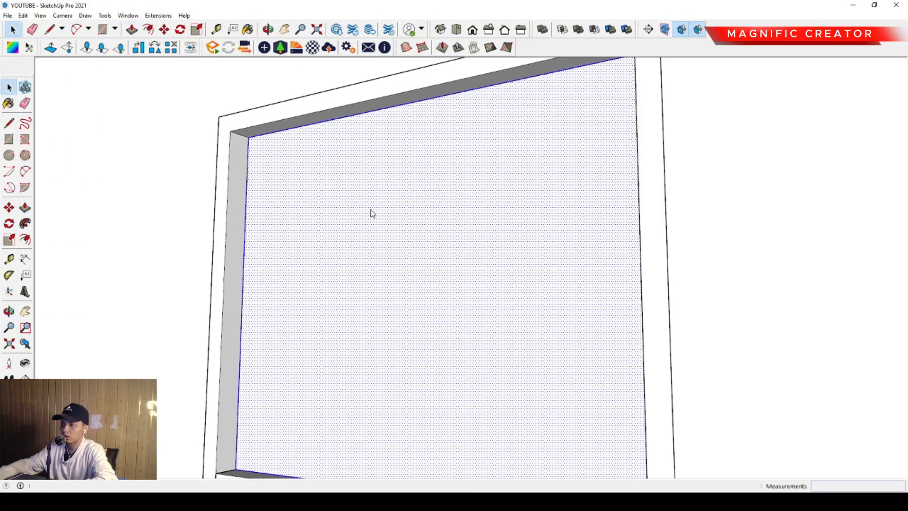
- Copy the upper glass pane down into the lower opening, aligning its top corner under the lower rail
{"action": "scroll", "coordinate": [372, 214], "scroll_direction": "down", "scroll_amount": 5}
{"action": "middle_click_drag", "start_coordinate": [351, 235], "coordinate": [323, 217]}
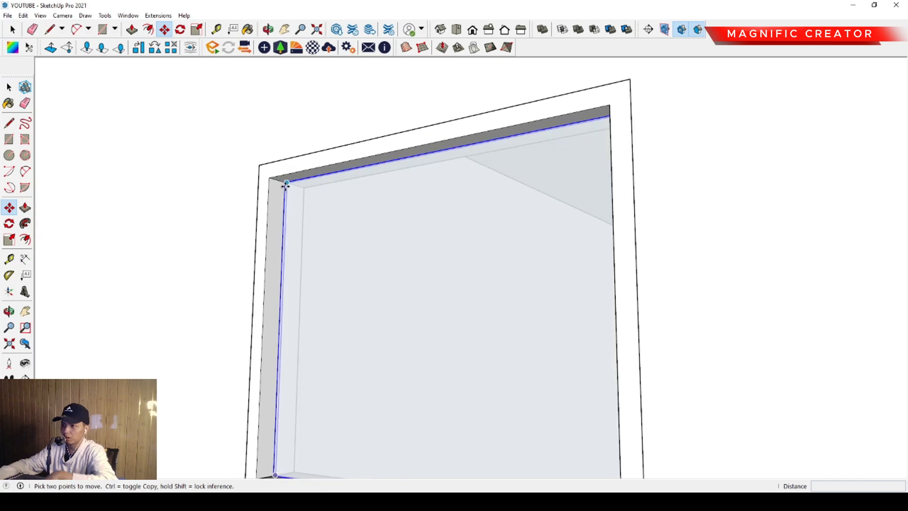
{"action": "left_click", "coordinate": [290, 181]}
{"action": "middle_click_drag", "start_coordinate": [286, 189], "coordinate": [289, 140]}
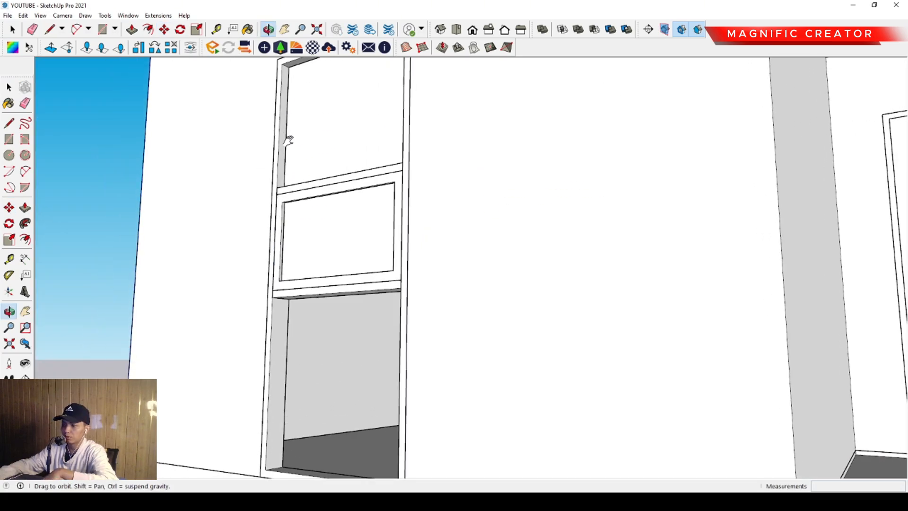
{"action": "left_click", "coordinate": [275, 300]}
{"action": "key", "text": "space"}
- Extend the lower pane's bottom face down to the frame's sill, and leave the group
{"action": "scroll", "coordinate": [301, 284], "scroll_direction": "down", "scroll_amount": 5}
{"action": "middle_click_drag", "start_coordinate": [303, 284], "coordinate": [306, 326]}
{"action": "scroll", "coordinate": [307, 326], "scroll_direction": "up", "scroll_amount": 4}
{"action": "double_click", "coordinate": [305, 327]}
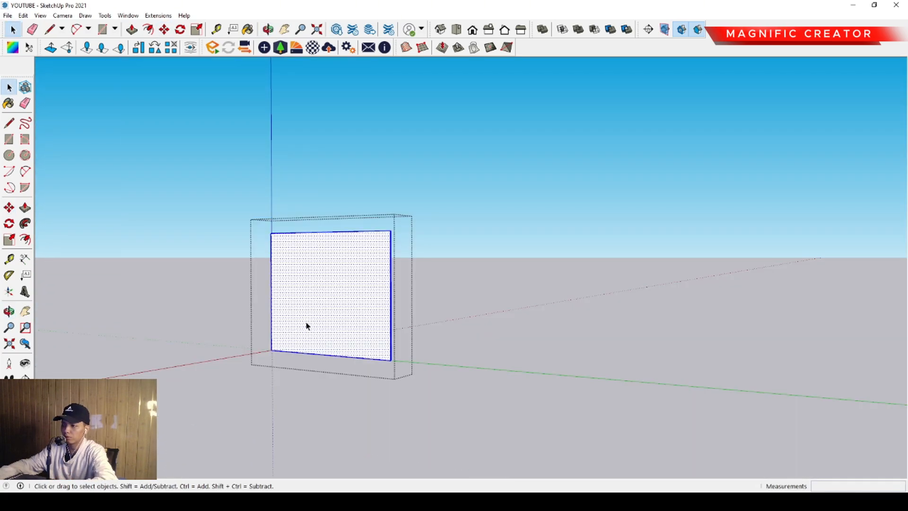
{"action": "scroll", "coordinate": [302, 359], "scroll_direction": "up", "scroll_amount": 2}
{"action": "key", "text": "p"}
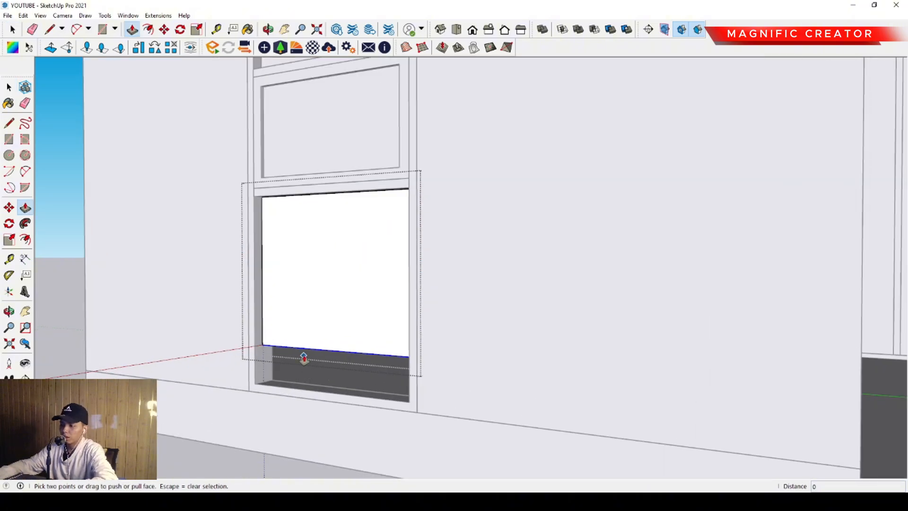
{"action": "left_click", "coordinate": [303, 348]}
{"action": "left_click", "coordinate": [298, 390]}
{"action": "key", "text": "space"}
{"action": "scroll", "coordinate": [389, 382], "scroll_direction": "down", "scroll_amount": 4}
{"action": "left_click", "coordinate": [144, 261]}
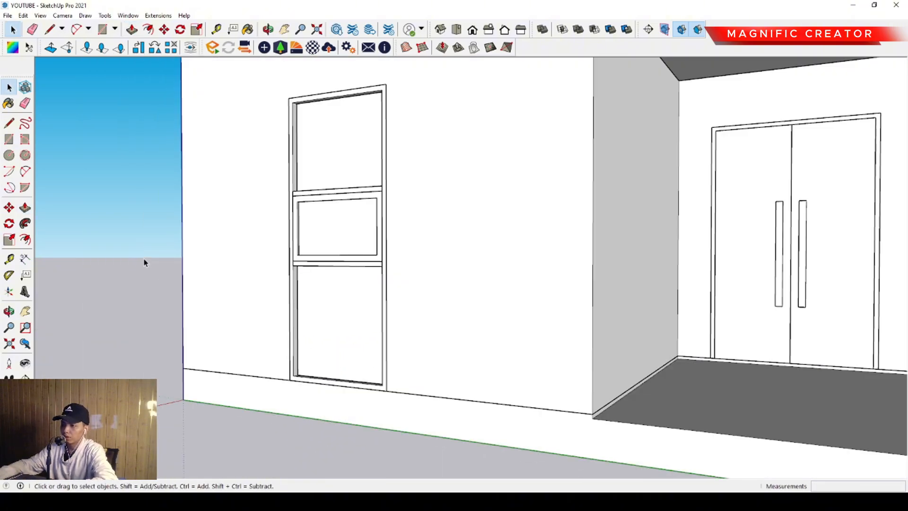
- Paint the upper, middle and lower panes with Translucent Glass Gray from the Glass and Mirrors materials
{"action": "scroll", "coordinate": [373, 279], "scroll_direction": "down", "scroll_amount": 2}
{"action": "middle_click_drag", "start_coordinate": [378, 280], "coordinate": [418, 298]}
{"action": "key", "text": "b"}
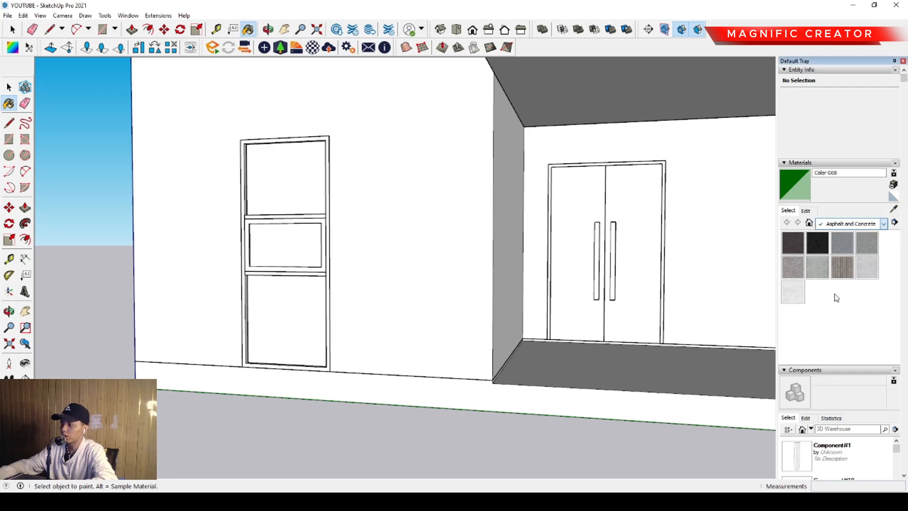
{"action": "left_click", "coordinate": [869, 273]}
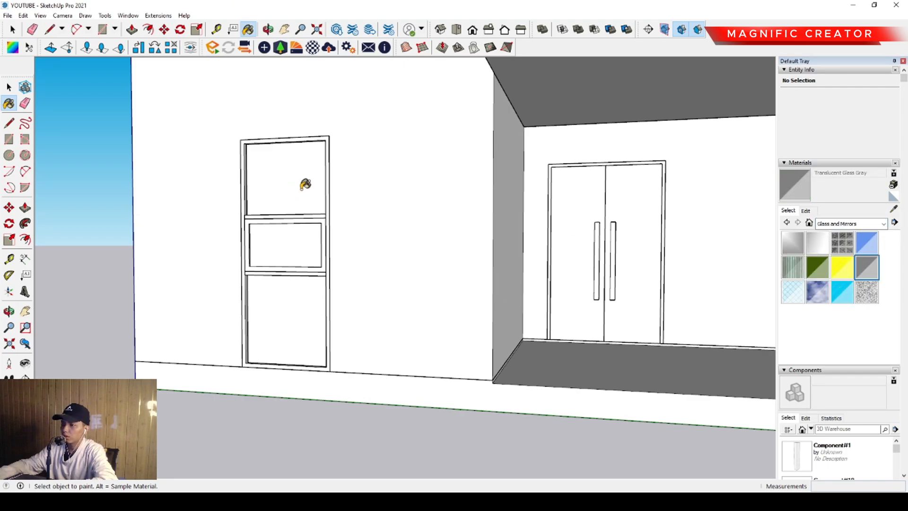
{"action": "left_click", "coordinate": [304, 183]}
{"action": "left_click", "coordinate": [304, 245]}
{"action": "left_click", "coordinate": [304, 318]}
- Paint the window's outer frame, cross rails and middle sash with Color M08 from the Colors materials
{"action": "middle_click_drag", "start_coordinate": [551, 268], "coordinate": [615, 268]}
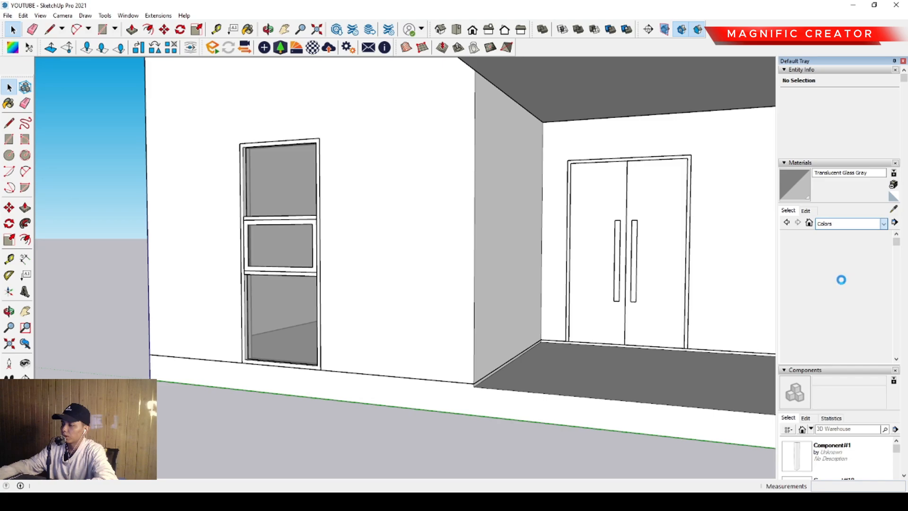
{"action": "scroll", "coordinate": [859, 303], "scroll_direction": "down", "scroll_amount": 15}
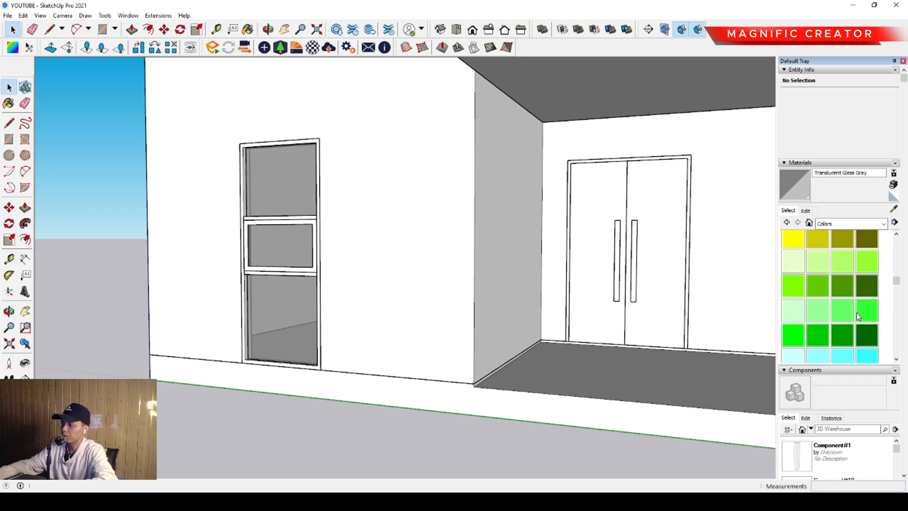
{"action": "scroll", "coordinate": [814, 301], "scroll_direction": "up", "scroll_amount": 2}
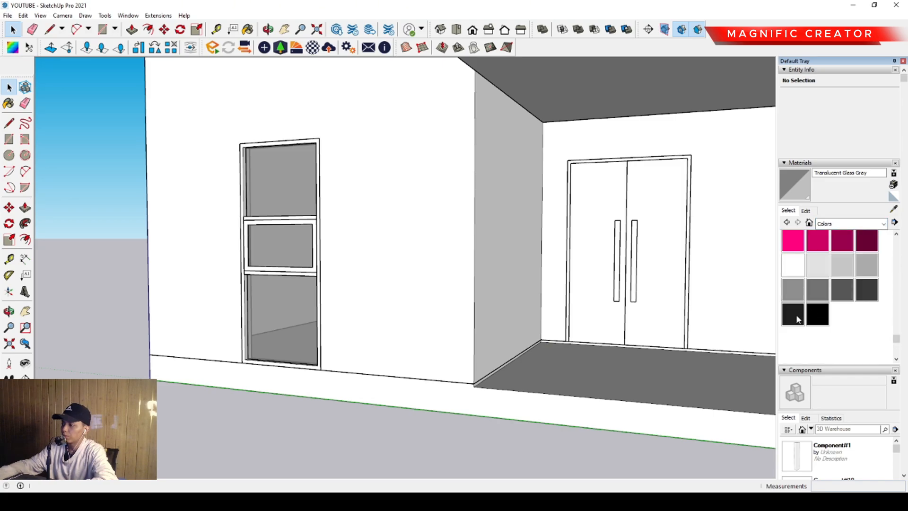
{"action": "left_click", "coordinate": [793, 314]}
{"action": "scroll", "coordinate": [251, 213], "scroll_direction": "up", "scroll_amount": 5}
{"action": "left_click", "coordinate": [251, 213]}
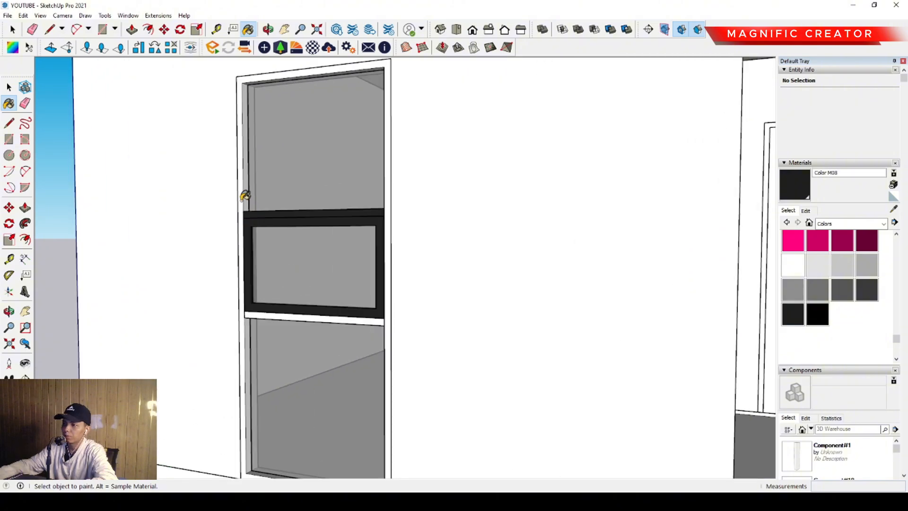
{"action": "left_click", "coordinate": [383, 260]}
- Paint the frame around the porch's double door with Color M08
{"action": "mouse_move", "coordinate": [370, 259]}
{"action": "middle_mouse_down"}
{"action": "mouse_move", "coordinate": [310, 317]}
{"action": "mouse_move", "coordinate": [623, 196]}
{"action": "middle_mouse_up"}
{"action": "scroll", "coordinate": [622, 197], "scroll_direction": "up", "scroll_amount": 2}
{"action": "left_click", "coordinate": [759, 197]}
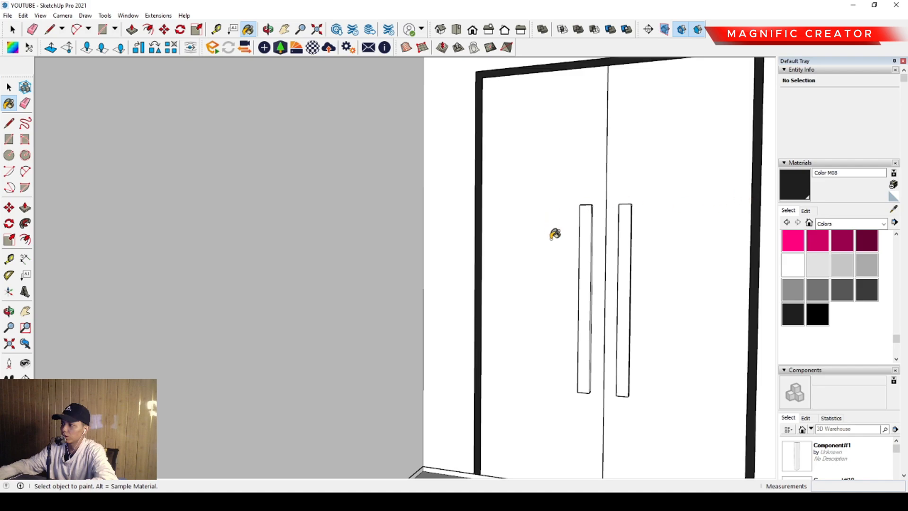
{"action": "left_click", "coordinate": [585, 224]}
{"action": "key", "text": "ctrl+z"}
{"action": "key", "text": "space"}
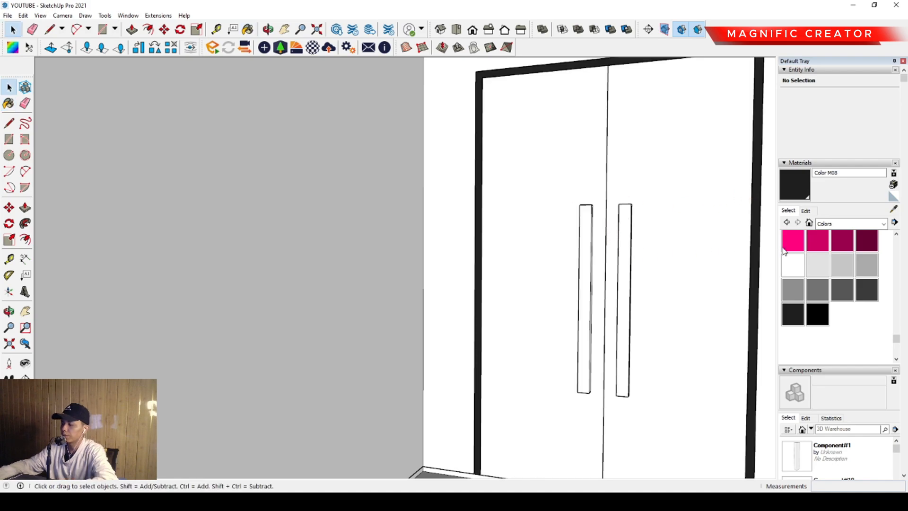
- Try Wood Veneer 02 from the Wood materials on both leaves of the double door
{"action": "left_click", "coordinate": [884, 225]}
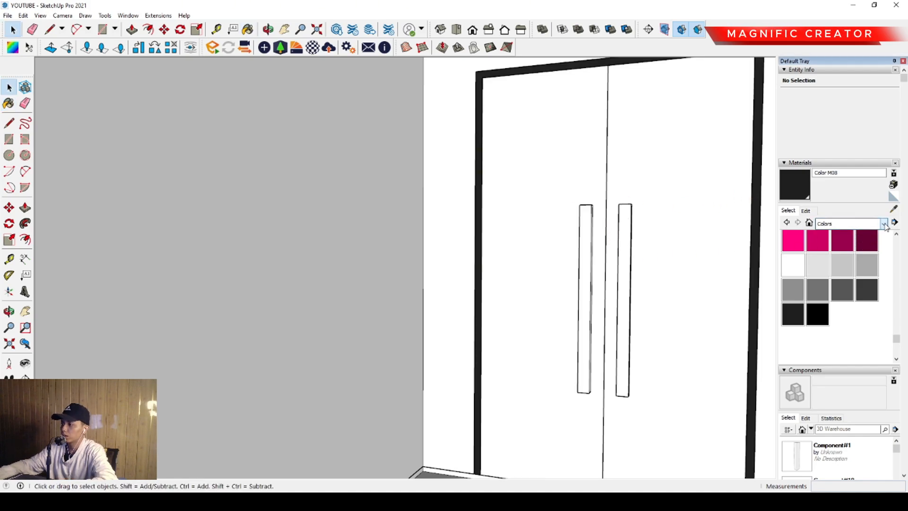
{"action": "left_click", "coordinate": [836, 351]}
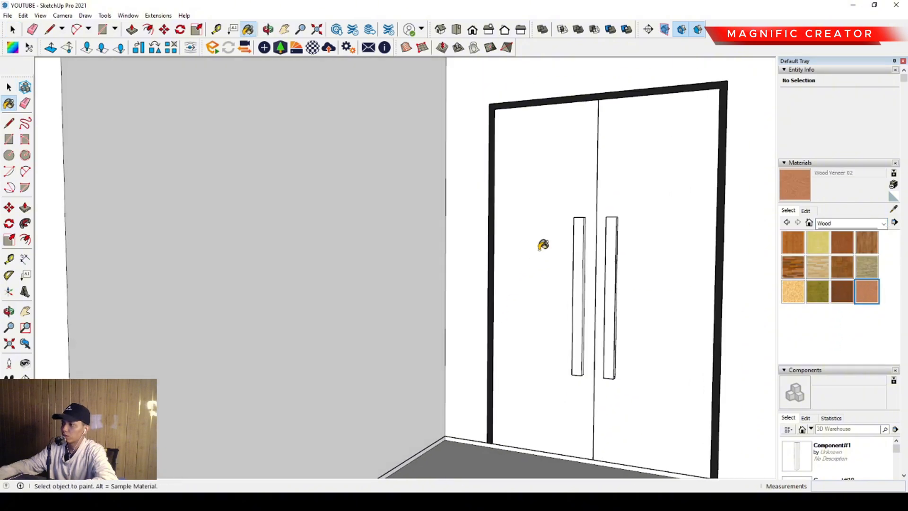
{"action": "left_click", "coordinate": [601, 178]}
{"action": "left_click", "coordinate": [572, 196]}
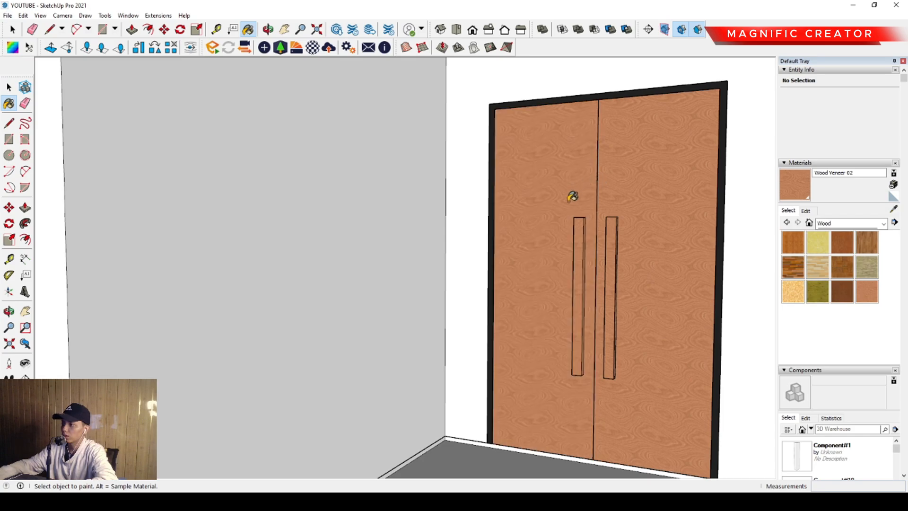
{"action": "key", "text": "space"}
- Paint both leaves of the double door with Wood Lumber ButtJoined
{"action": "scroll", "coordinate": [588, 240], "scroll_direction": "down", "scroll_amount": 3}
{"action": "middle_click_drag", "start_coordinate": [588, 240], "coordinate": [483, 248], "text": "shift"}
{"action": "scroll", "coordinate": [541, 251], "scroll_direction": "up", "scroll_amount": 3}
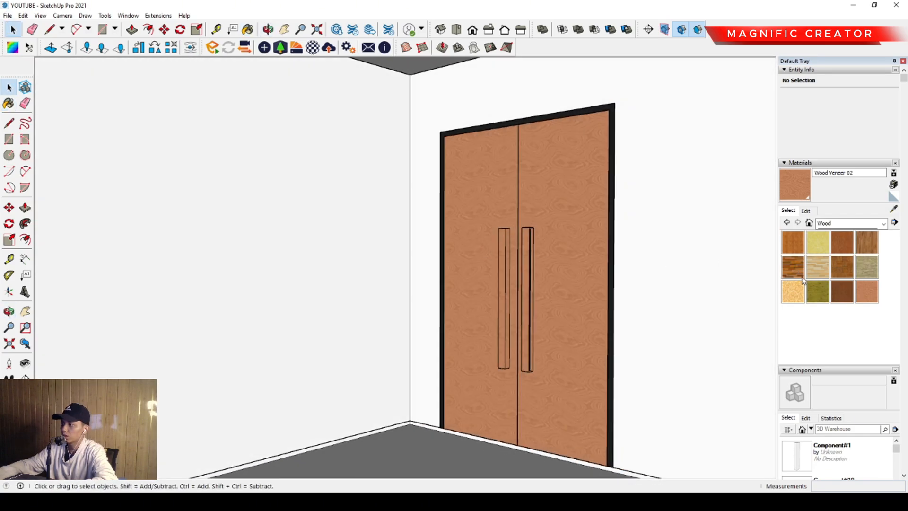
{"action": "left_click", "coordinate": [873, 267]}
{"action": "left_click", "coordinate": [554, 189]}
{"action": "left_click", "coordinate": [480, 189]}
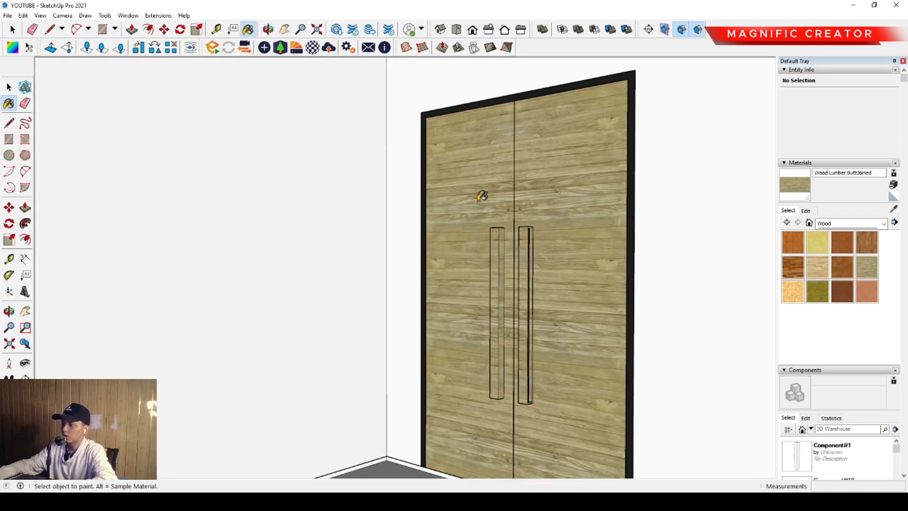
- Select both handles inside the double door's group and paint them with Wood Veneer 01, leaving the group
{"action": "mouse_move", "coordinate": [483, 197]}
{"action": "middle_mouse_down"}
{"action": "mouse_move", "coordinate": [583, 290]}
{"action": "mouse_move", "coordinate": [525, 274]}
{"action": "middle_mouse_up"}
{"action": "key", "text": "space"}
{"action": "scroll", "coordinate": [534, 305], "scroll_direction": "up", "scroll_amount": 3}
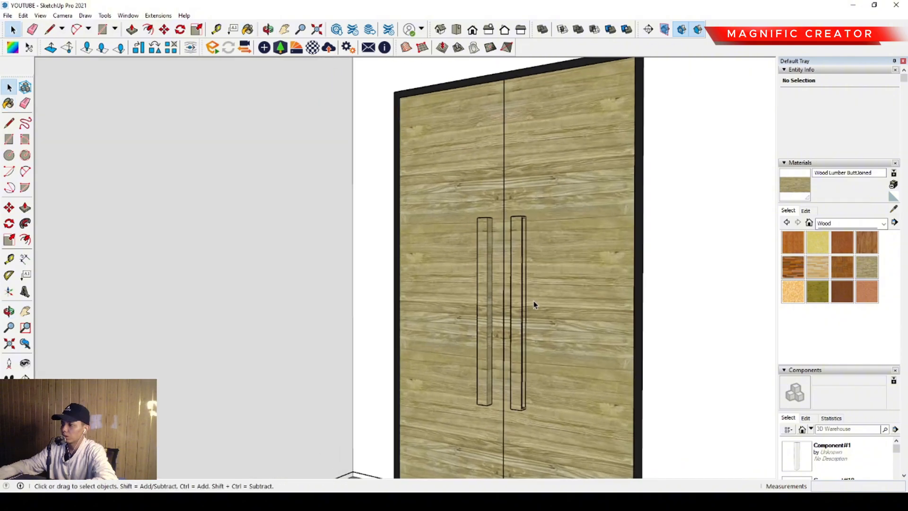
{"action": "double_click", "coordinate": [523, 229]}
{"action": "key", "text": "ctrl+a"}
{"action": "middle_click_drag", "start_coordinate": [499, 330], "coordinate": [521, 239]}
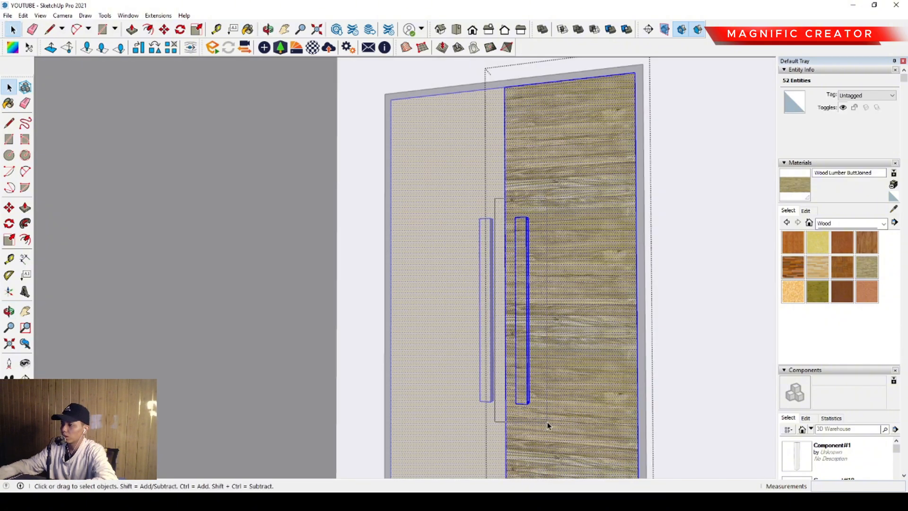
{"action": "left_click_drag", "start_coordinate": [495, 198], "coordinate": [548, 421]}
{"action": "left_click", "coordinate": [840, 293]}
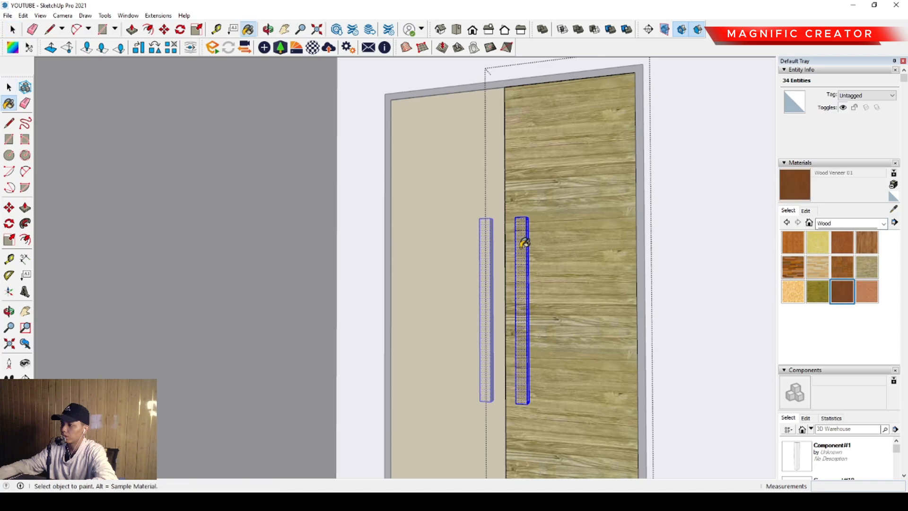
{"action": "left_click", "coordinate": [522, 239]}
{"action": "key", "text": "space"}
- Select all frame and glass groups of the front window and combine them into one component
{"action": "scroll", "coordinate": [495, 300], "scroll_direction": "down", "scroll_amount": 6}
{"action": "scroll", "coordinate": [495, 300], "scroll_direction": "down", "scroll_amount": 4}
{"action": "mouse_move", "coordinate": [495, 299]}
{"action": "middle_mouse_down"}
{"action": "mouse_move", "coordinate": [505, 297]}
{"action": "mouse_move", "coordinate": [442, 305]}
{"action": "mouse_move", "coordinate": [411, 287]}
{"action": "middle_mouse_up"}
{"action": "scroll", "coordinate": [514, 297], "scroll_direction": "up", "scroll_amount": 4}
{"action": "scroll", "coordinate": [459, 280], "scroll_direction": "down", "scroll_amount": 4}
{"action": "scroll", "coordinate": [460, 283], "scroll_direction": "down", "scroll_amount": 2}
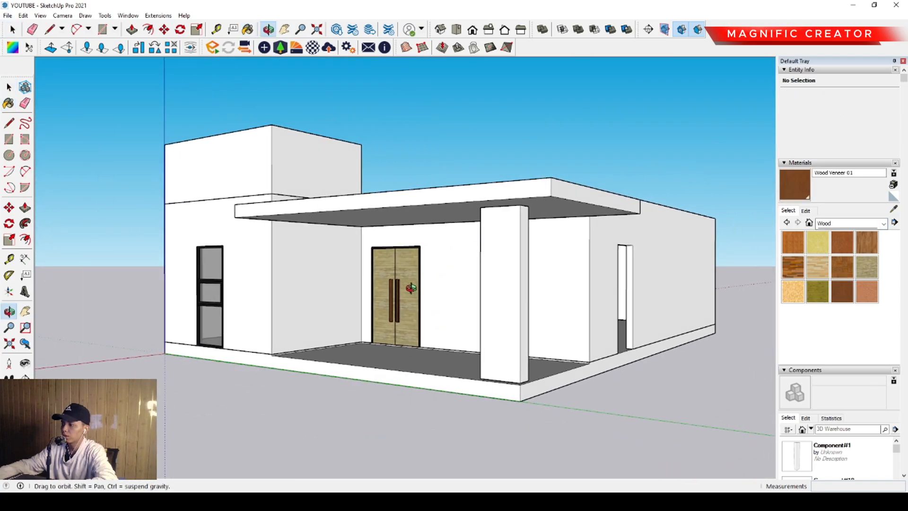
{"action": "scroll", "coordinate": [240, 312], "scroll_direction": "up", "scroll_amount": 3}
{"action": "scroll", "coordinate": [239, 312], "scroll_direction": "up", "scroll_amount": 2}
{"action": "middle_click_drag", "start_coordinate": [239, 312], "coordinate": [363, 324]}
{"action": "left_click_drag", "start_coordinate": [268, 126], "coordinate": [280, 151]}
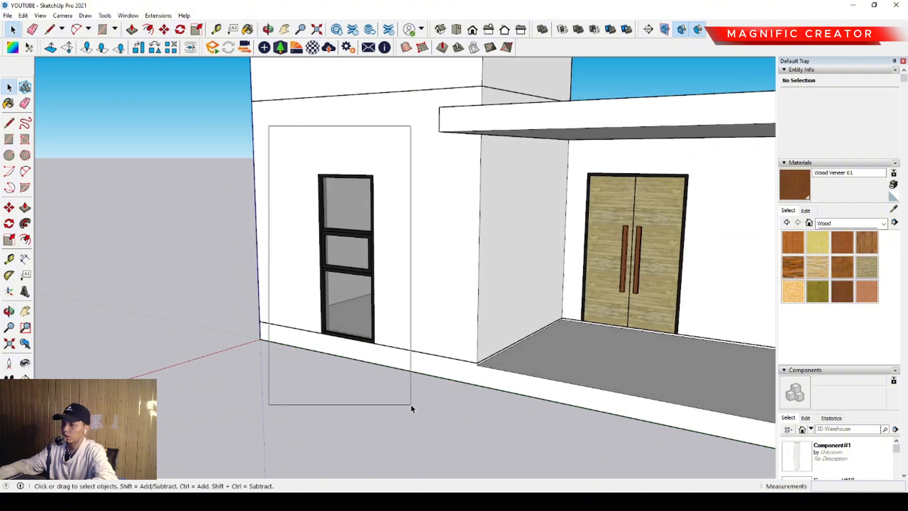
{"action": "left_click_drag", "start_coordinate": [412, 407], "coordinate": [411, 405]}
{"action": "scroll", "coordinate": [376, 262], "scroll_direction": "up", "scroll_amount": 3}
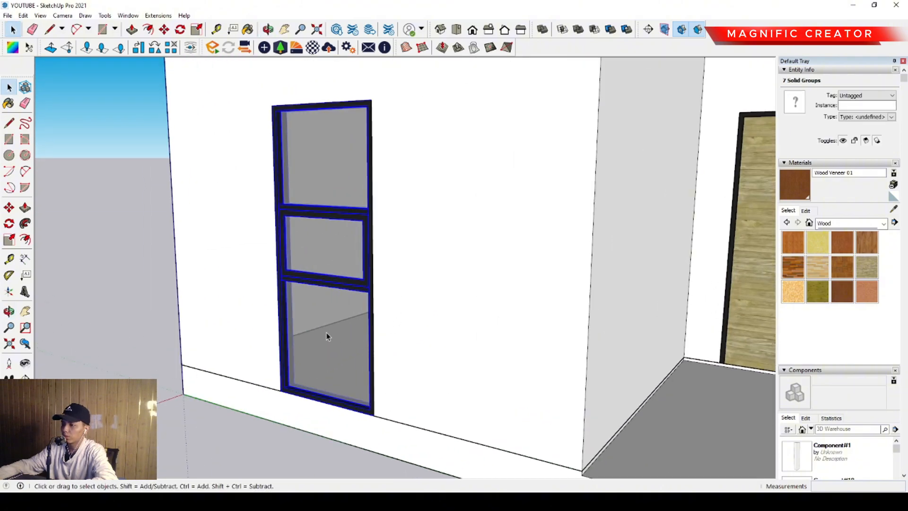
{"action": "key", "text": "g"}
{"action": "left_click", "coordinate": [635, 322]}
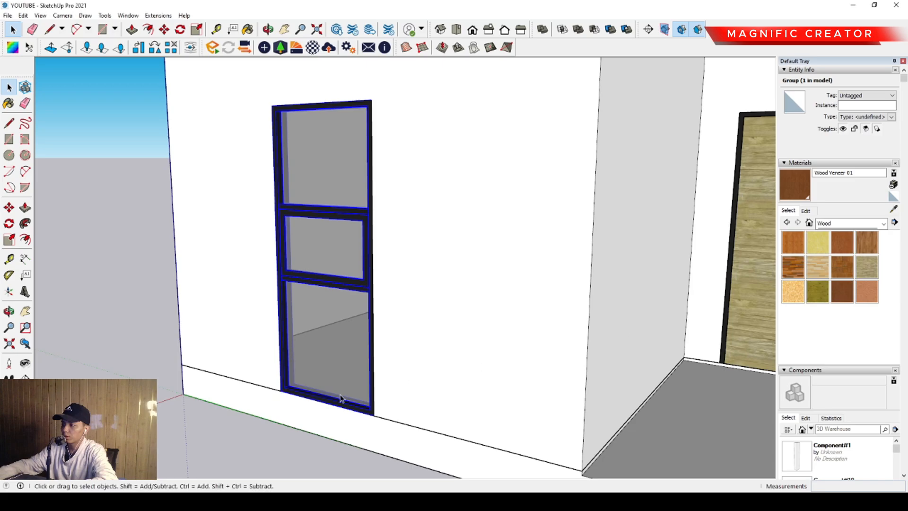
- Copy the window component from its bottom corner across to the empty opening in the side wall
{"action": "scroll", "coordinate": [340, 399], "scroll_direction": "up", "scroll_amount": 2}
{"action": "middle_click_drag", "start_coordinate": [337, 398], "coordinate": [284, 397]}
{"action": "key", "text": "m"}
{"action": "left_click", "coordinate": [285, 366]}
{"action": "key", "text": "ctrl"}
{"action": "scroll", "coordinate": [271, 326], "scroll_direction": "down", "scroll_amount": 5}
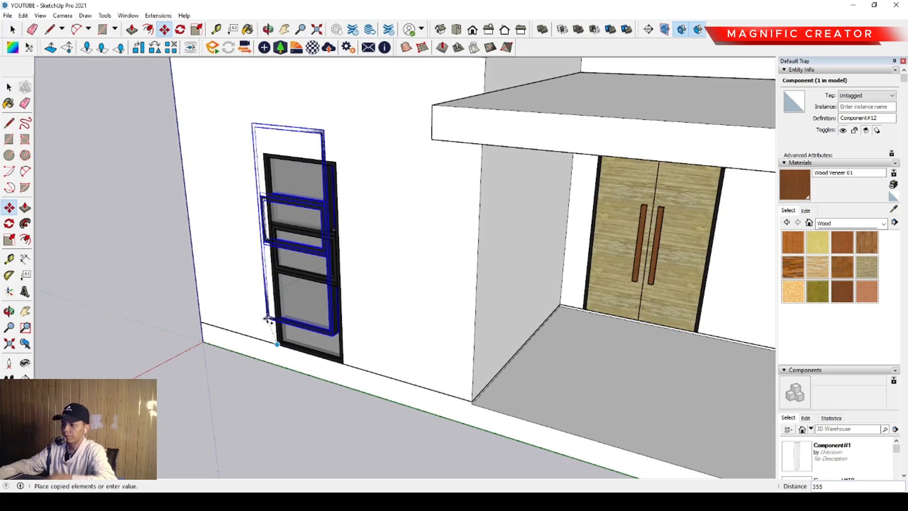
{"action": "middle_click_drag", "start_coordinate": [334, 316], "coordinate": [204, 331]}
{"action": "scroll", "coordinate": [584, 371], "scroll_direction": "up", "scroll_amount": 5}
{"action": "left_click", "coordinate": [539, 330]}
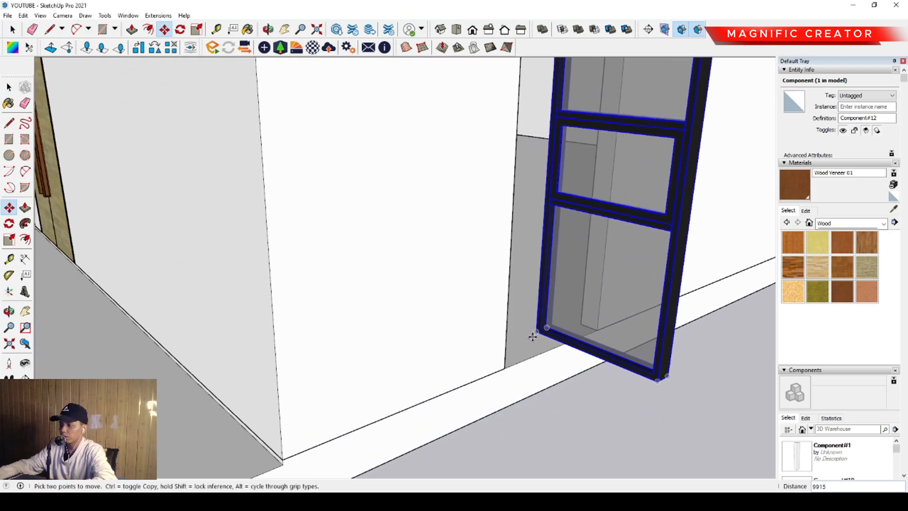
- Rotate the copied window 90 degrees about its bottom corner to line up with the side wall
{"action": "scroll", "coordinate": [534, 334], "scroll_direction": "up", "scroll_amount": 3}
{"action": "middle_click_drag", "start_coordinate": [534, 337], "coordinate": [536, 362]}
{"action": "key", "text": "space"}
{"action": "key", "text": "q"}
{"action": "left_click", "coordinate": [535, 341]}
{"action": "left_click", "coordinate": [508, 352]}
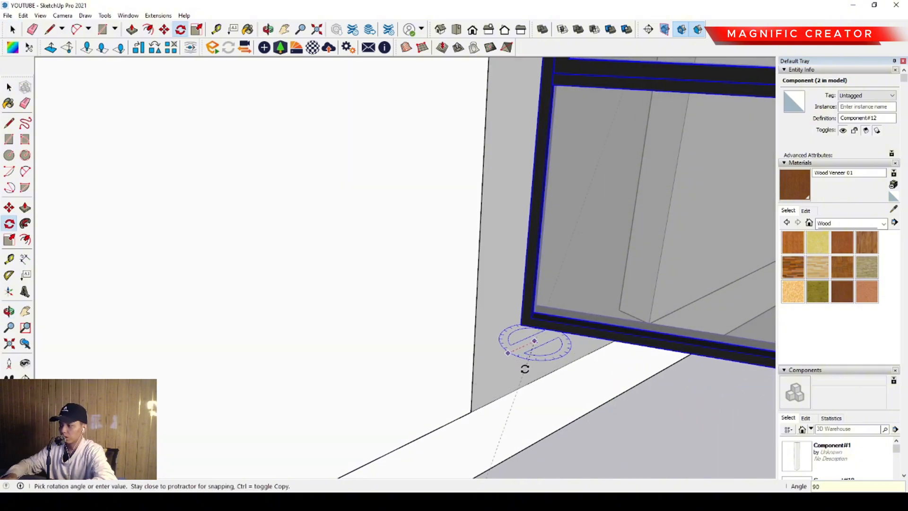
{"action": "key", "text": "Return"}
{"action": "key", "text": "space"}
- Move the rotated window by its bottom corner into the bottom corner of the side wall's opening
{"action": "middle_click_drag", "start_coordinate": [524, 372], "coordinate": [513, 383]}
{"action": "key", "text": "m"}
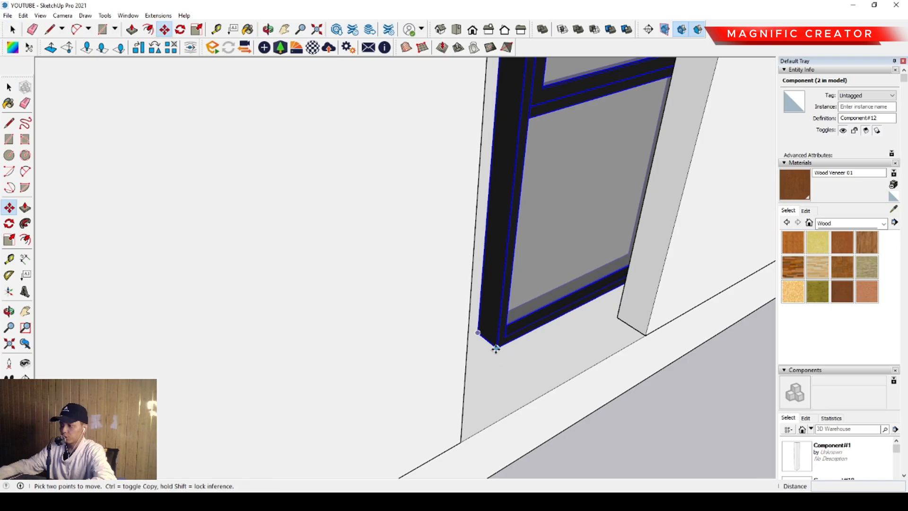
{"action": "left_click", "coordinate": [496, 348]}
{"action": "left_click", "coordinate": [461, 442]}
{"action": "key", "text": "space"}
{"action": "scroll", "coordinate": [534, 327], "scroll_direction": "down", "scroll_amount": 4}
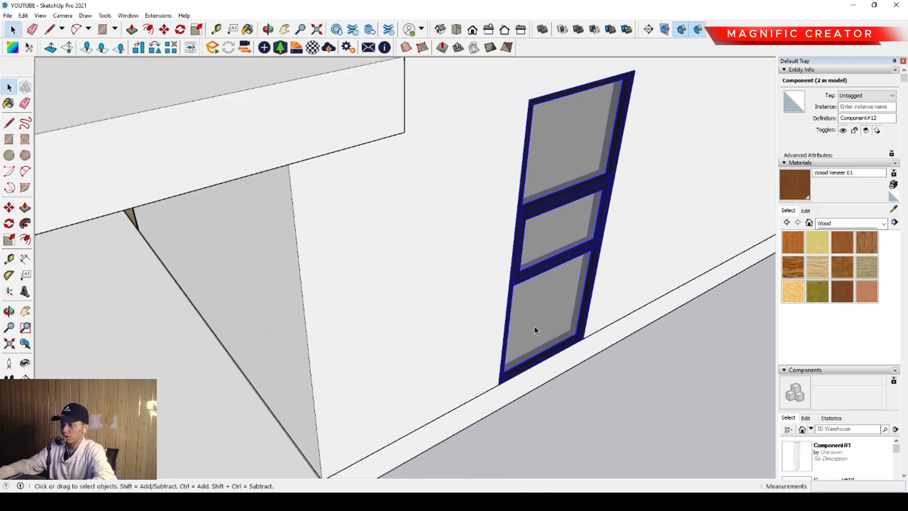
- Draw lines along the outer vertical edge and the 4000 mm top edge of the taller block's front wall
{"action": "scroll", "coordinate": [534, 327], "scroll_direction": "down", "scroll_amount": 5}
{"action": "middle_click_drag", "start_coordinate": [490, 321], "coordinate": [518, 223]}
{"action": "scroll", "coordinate": [518, 223], "scroll_direction": "down", "scroll_amount": 2}
{"action": "middle_click_drag", "start_coordinate": [445, 283], "coordinate": [258, 257]}
{"action": "scroll", "coordinate": [371, 296], "scroll_direction": "up", "scroll_amount": 3}
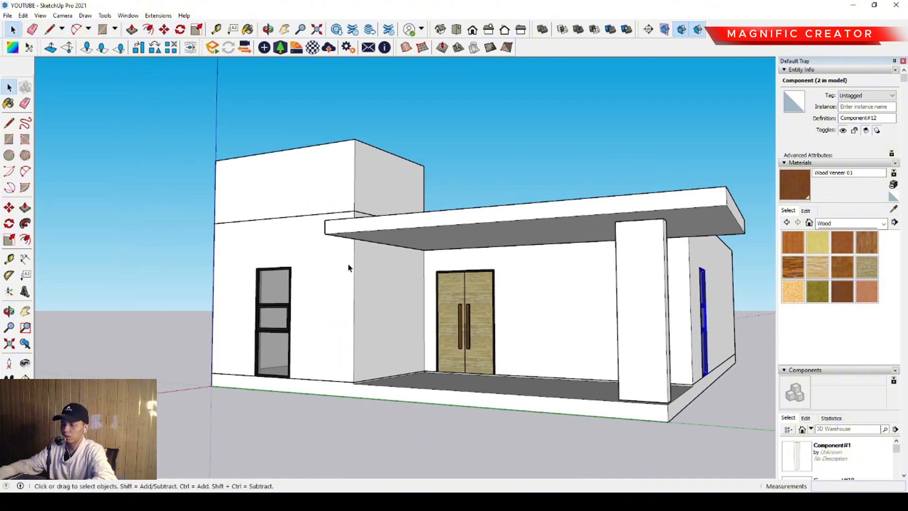
{"action": "middle_click_drag", "start_coordinate": [301, 304], "coordinate": [315, 304], "text": "shift"}
{"action": "key", "text": "l"}
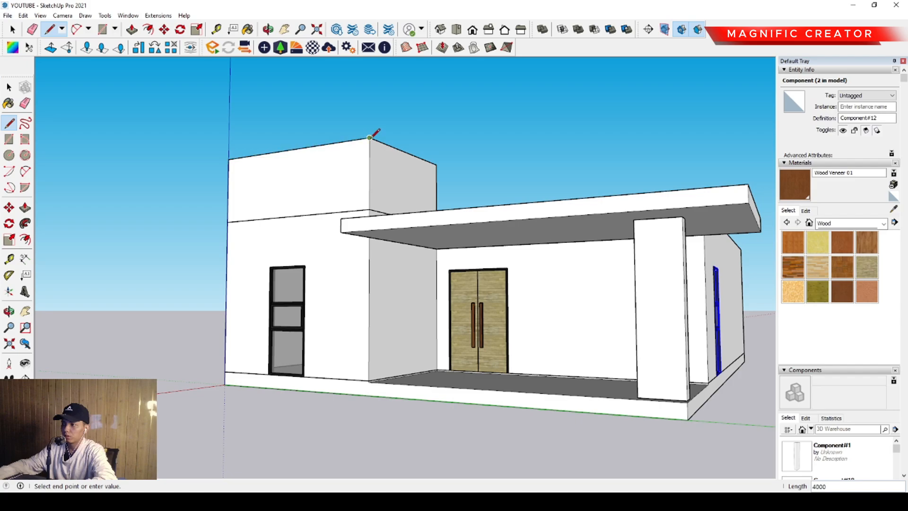
{"action": "key", "text": "space"}
- Offset the two traced front-wall edges inward by about 300 mm
{"action": "scroll", "coordinate": [344, 147], "scroll_direction": "up", "scroll_amount": 2}
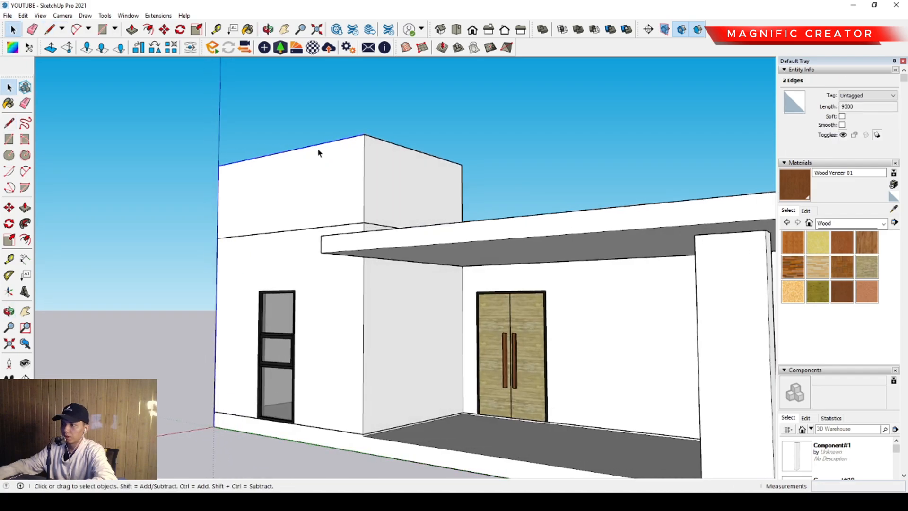
{"action": "key", "text": "f"}
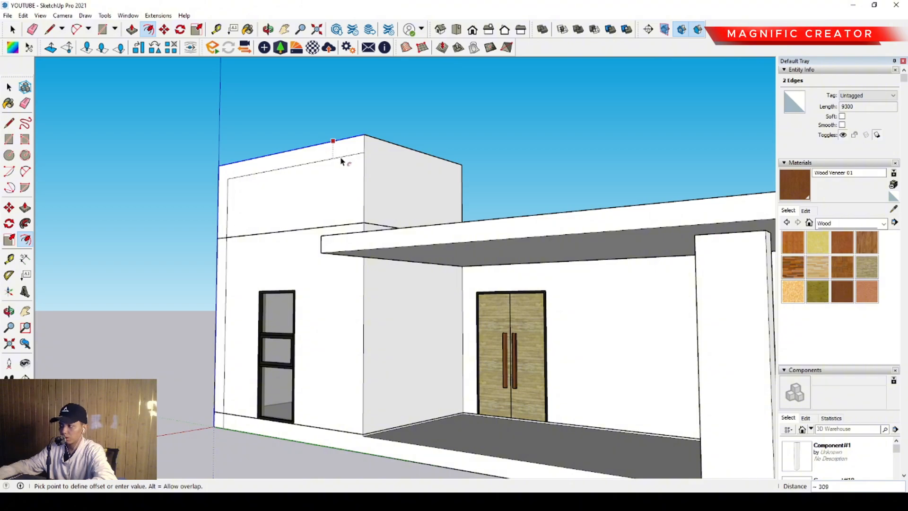
{"action": "key", "text": "space"}
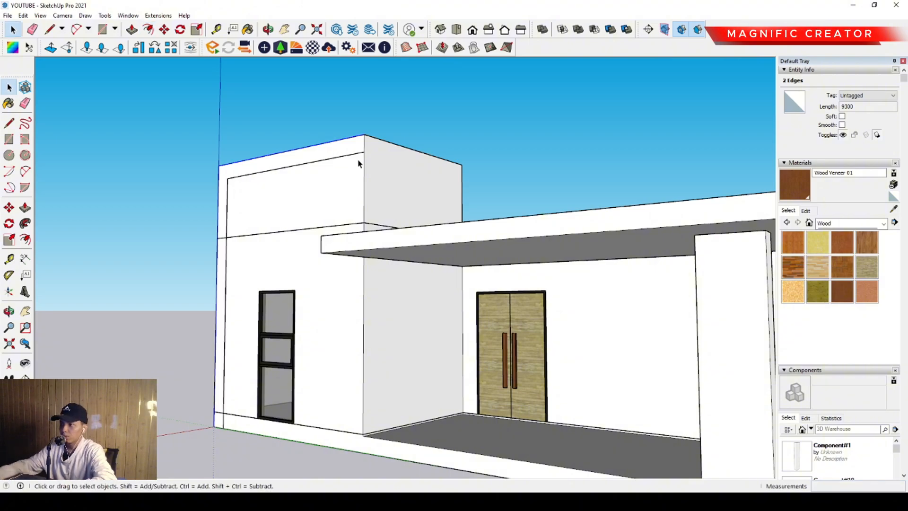
- Close the offset outline with short lines at the roof corner and the wall's base to form an L-shaped strip
{"action": "scroll", "coordinate": [364, 148], "scroll_direction": "up", "scroll_amount": 1}
{"action": "key", "text": "l"}
{"action": "left_click", "coordinate": [364, 125]}
{"action": "key", "text": "space"}
{"action": "scroll", "coordinate": [360, 168], "scroll_direction": "down", "scroll_amount": 3}
{"action": "middle_click_drag", "start_coordinate": [293, 222], "coordinate": [303, 280]}
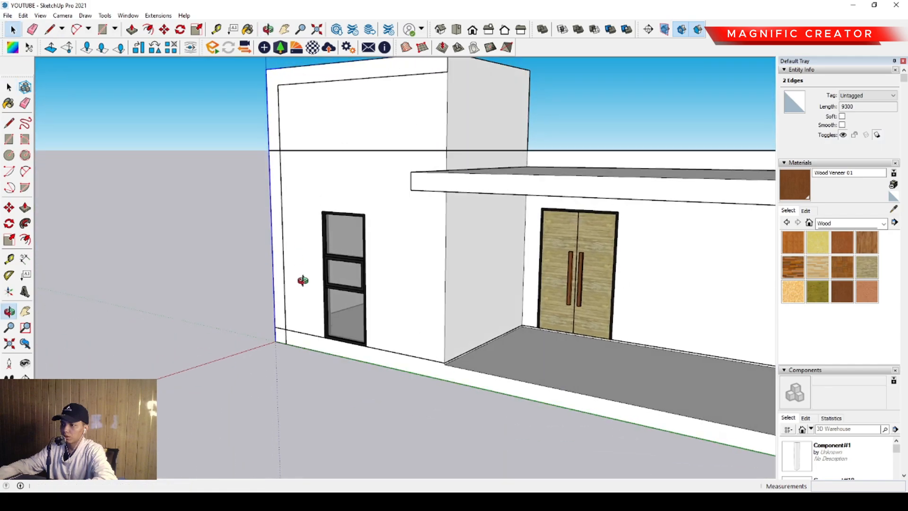
{"action": "scroll", "coordinate": [287, 343], "scroll_direction": "up", "scroll_amount": 4}
{"action": "key", "text": "l"}
{"action": "scroll", "coordinate": [292, 353], "scroll_direction": "up", "scroll_amount": 1}
{"action": "left_click", "coordinate": [289, 359]}
{"action": "key", "text": "space"}
{"action": "scroll", "coordinate": [298, 312], "scroll_direction": "down", "scroll_amount": 6}
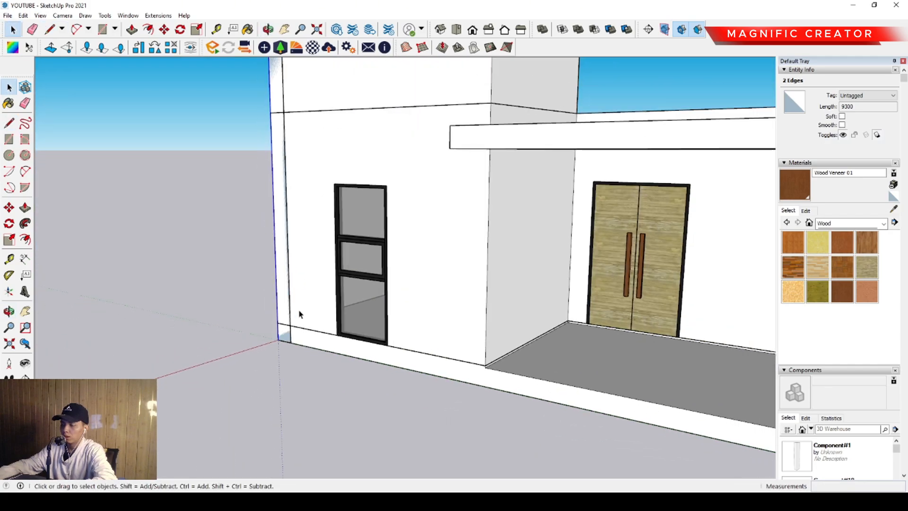
- Leave the parapet group and extrude the L-shaped strip outward from the front wall by about 500 mm
{"action": "scroll", "coordinate": [367, 166], "scroll_direction": "up", "scroll_amount": 5}
{"action": "left_click", "coordinate": [368, 166]}
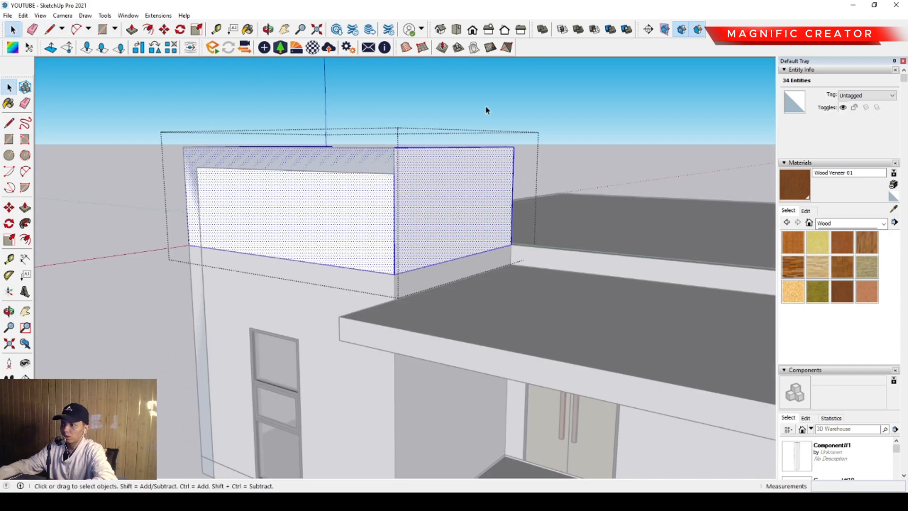
{"action": "left_click", "coordinate": [487, 111]}
{"action": "double_click", "coordinate": [374, 175]}
{"action": "key", "text": "p"}
{"action": "left_click", "coordinate": [369, 173]}
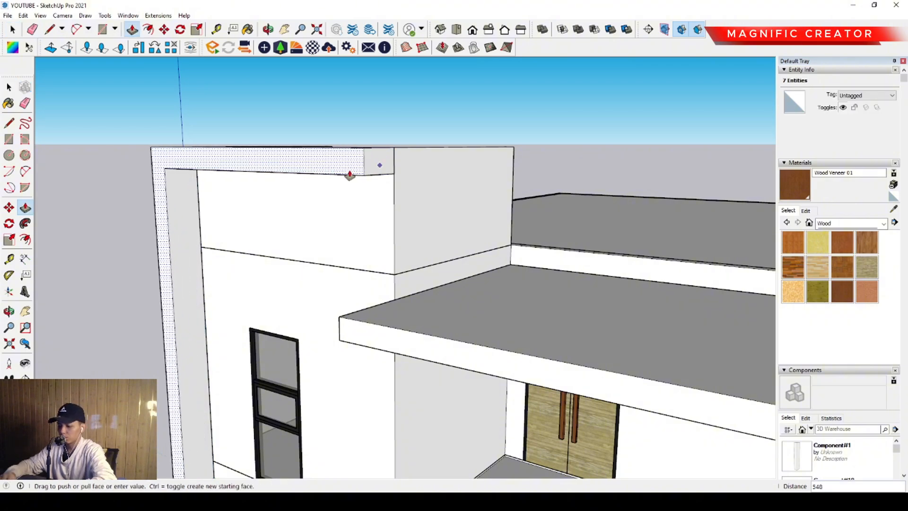
{"action": "left_click", "coordinate": [350, 175]}
- Extend the free end of the frame's top beam 500 mm past the front wall's corner
{"action": "middle_click_drag", "start_coordinate": [377, 172], "coordinate": [372, 195]}
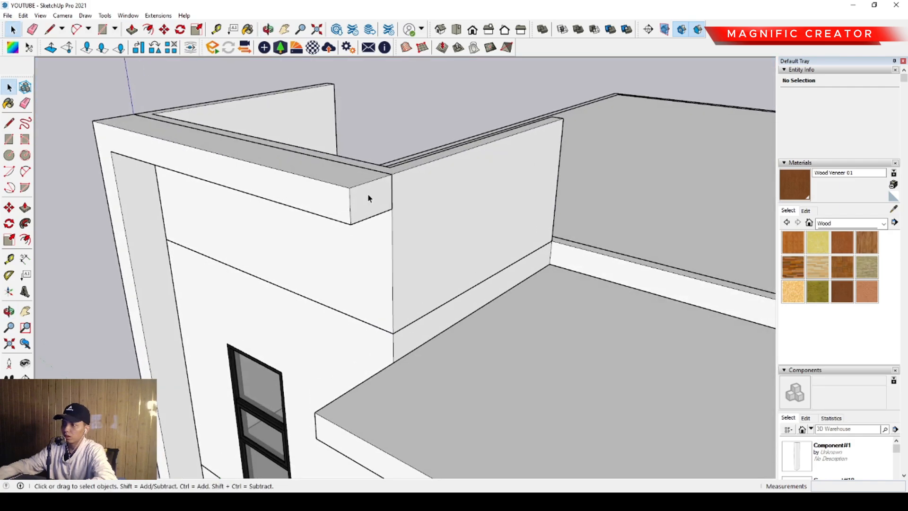
{"action": "left_click_drag", "start_coordinate": [377, 185], "coordinate": [410, 210]}
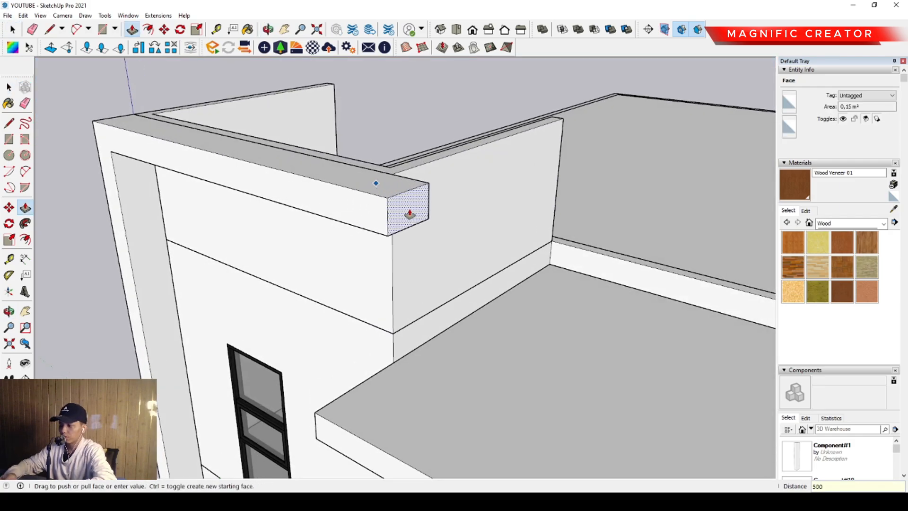
{"action": "key", "text": "Return"}
{"action": "key", "text": "space"}
{"action": "scroll", "coordinate": [417, 205], "scroll_direction": "up", "scroll_amount": 2}
{"action": "middle_click_drag", "start_coordinate": [418, 205], "coordinate": [254, 210]}
{"action": "scroll", "coordinate": [252, 171], "scroll_direction": "up", "scroll_amount": 3}
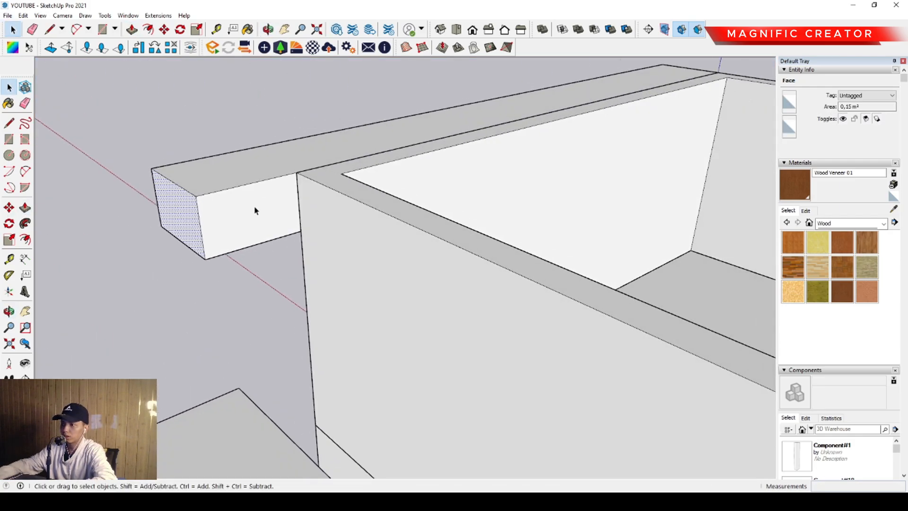
- Draw a 500 by 300 mm rectangle on the inner face of the beam's overhanging end and extrude it back along the side wall
{"action": "key", "text": "r"}
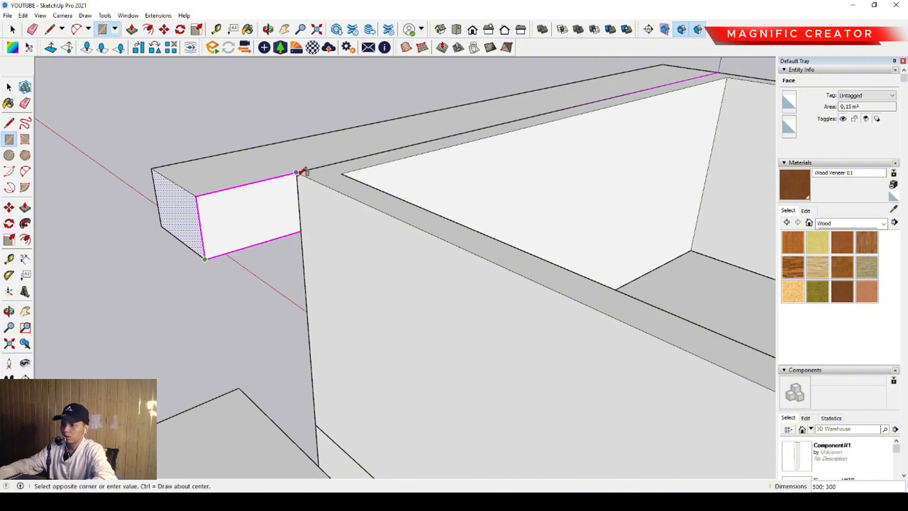
{"action": "left_click", "coordinate": [303, 172]}
{"action": "key", "text": "space"}
{"action": "key", "text": "p"}
{"action": "middle_click_drag", "start_coordinate": [268, 194], "coordinate": [469, 295]}
{"action": "key", "text": "space"}
- Select all connected geometry of the facade frame and make it a group
{"action": "scroll", "coordinate": [326, 262], "scroll_direction": "down", "scroll_amount": 4}
{"action": "middle_click_drag", "start_coordinate": [237, 257], "coordinate": [400, 181]}
{"action": "scroll", "coordinate": [388, 178], "scroll_direction": "up", "scroll_amount": 2}
{"action": "left_click", "coordinate": [391, 176]}
{"action": "triple_click", "coordinate": [390, 176]}
{"action": "key", "text": "g"}
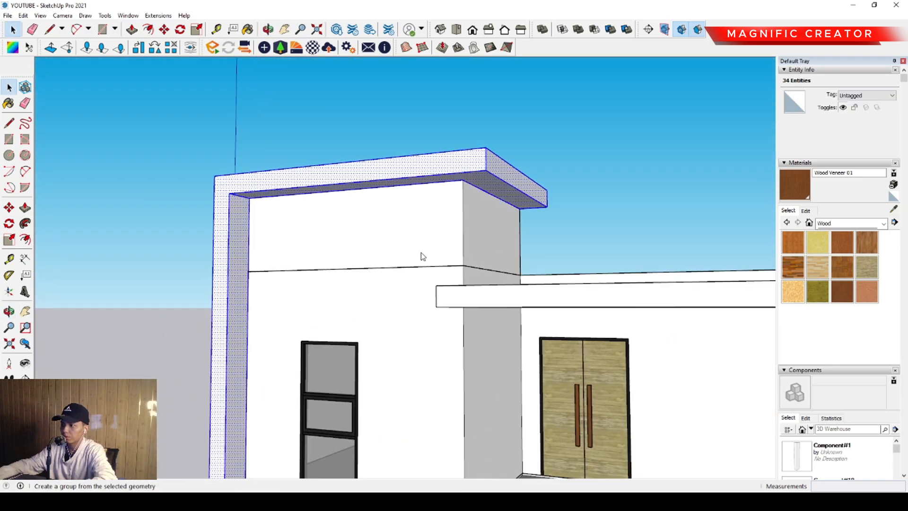
- Draw a rectangle about 245 by 2033 mm above the front window, from the window's top corner to the frame's vertical leg
{"action": "scroll", "coordinate": [379, 255], "scroll_direction": "down", "scroll_amount": 3}
{"action": "scroll", "coordinate": [365, 249], "scroll_direction": "up", "scroll_amount": 1}
{"action": "scroll", "coordinate": [366, 249], "scroll_direction": "up", "scroll_amount": 2}
{"action": "middle_click_drag", "start_coordinate": [366, 249], "coordinate": [412, 312]}
{"action": "key", "text": "r"}
{"action": "scroll", "coordinate": [399, 405], "scroll_direction": "up", "scroll_amount": 2}
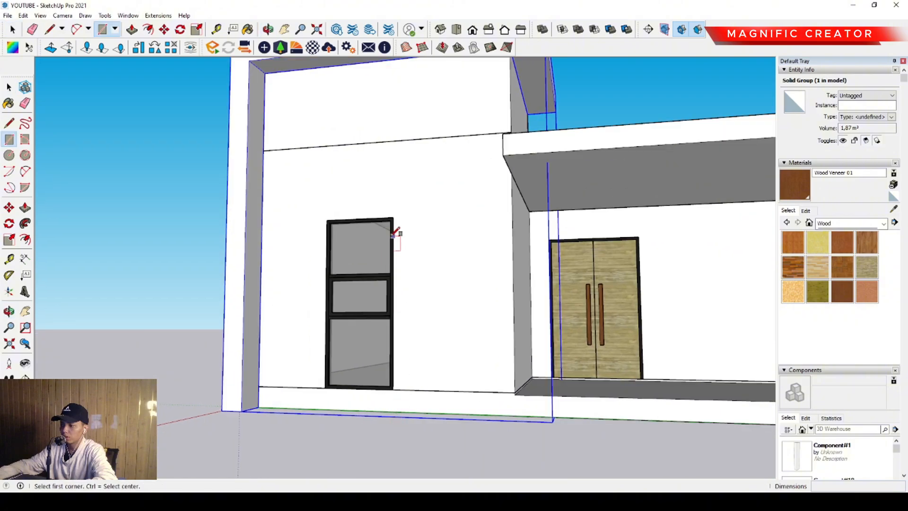
{"action": "scroll", "coordinate": [393, 234], "scroll_direction": "up", "scroll_amount": 2}
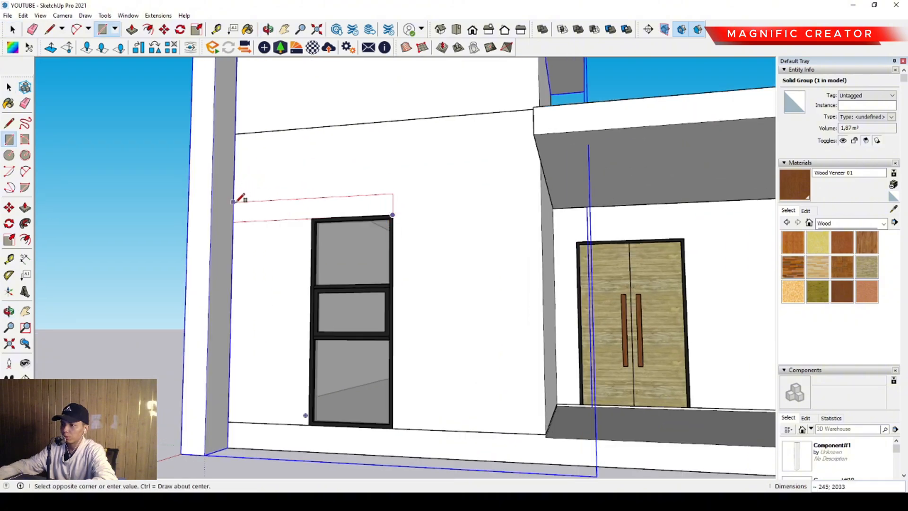
{"action": "key", "text": "space"}
- Select the rectangle above the front window with its edges and scale it lengthwise to the front wall's outer corner
{"action": "scroll", "coordinate": [380, 210], "scroll_direction": "down", "scroll_amount": 2}
{"action": "double_click", "coordinate": [377, 202]}
{"action": "scroll", "coordinate": [386, 212], "scroll_direction": "up", "scroll_amount": 1}
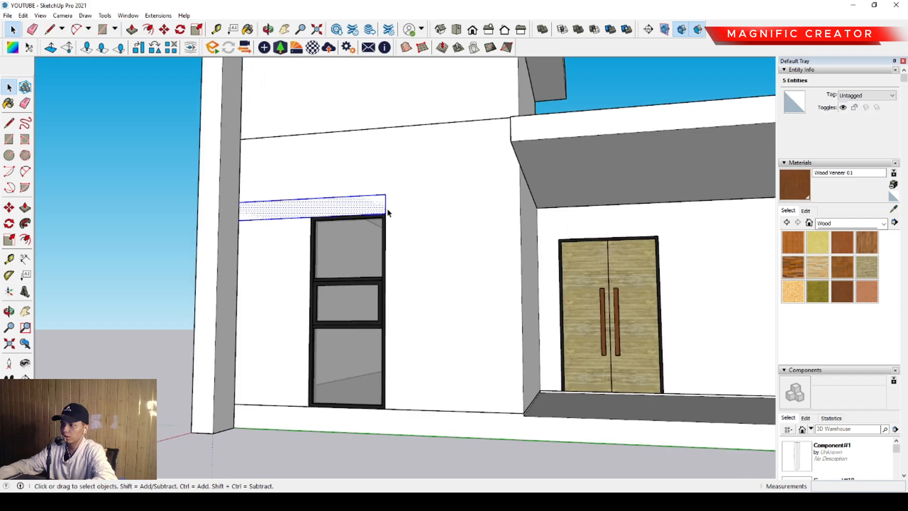
{"action": "key", "text": "s"}
{"action": "left_click_drag", "start_coordinate": [386, 203], "coordinate": [515, 142]}
{"action": "key", "text": "space"}
- Extrude the strip outward from the front wall to form a canopy over the window, and group it
{"action": "middle_click_drag", "start_coordinate": [456, 201], "coordinate": [363, 216]}
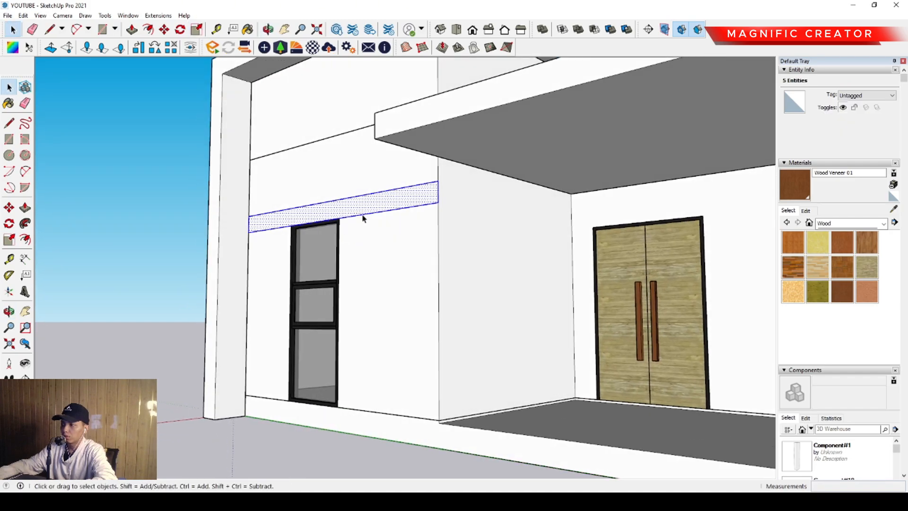
{"action": "key", "text": "p"}
{"action": "left_click", "coordinate": [387, 200]}
{"action": "left_click", "coordinate": [387, 199]}
{"action": "key", "text": "space"}
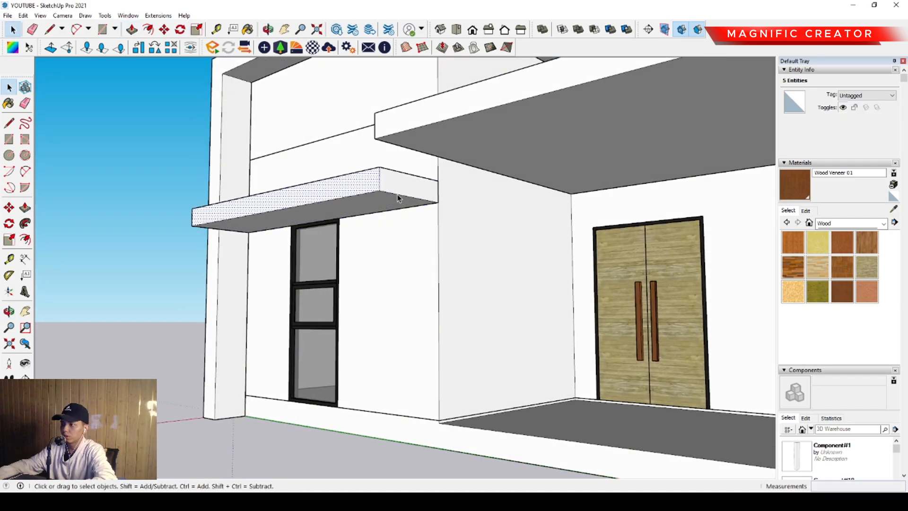
{"action": "triple_click", "coordinate": [399, 198]}
{"action": "scroll", "coordinate": [329, 270], "scroll_direction": "down", "scroll_amount": 3}
{"action": "middle_click_drag", "start_coordinate": [328, 269], "coordinate": [290, 257]}
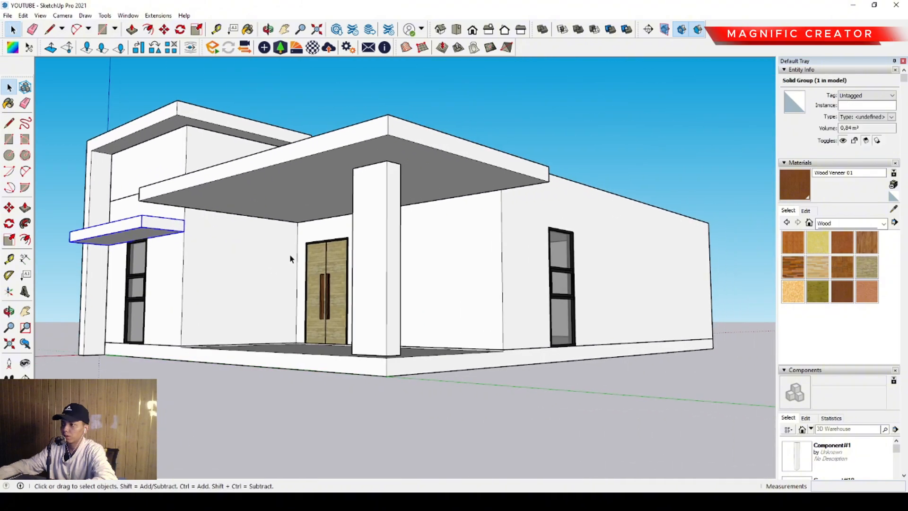
- Draw a rectangle above the side-wall window, starting from the top corner of its frame
{"action": "scroll", "coordinate": [552, 248], "scroll_direction": "up", "scroll_amount": 2}
{"action": "key", "text": "r"}
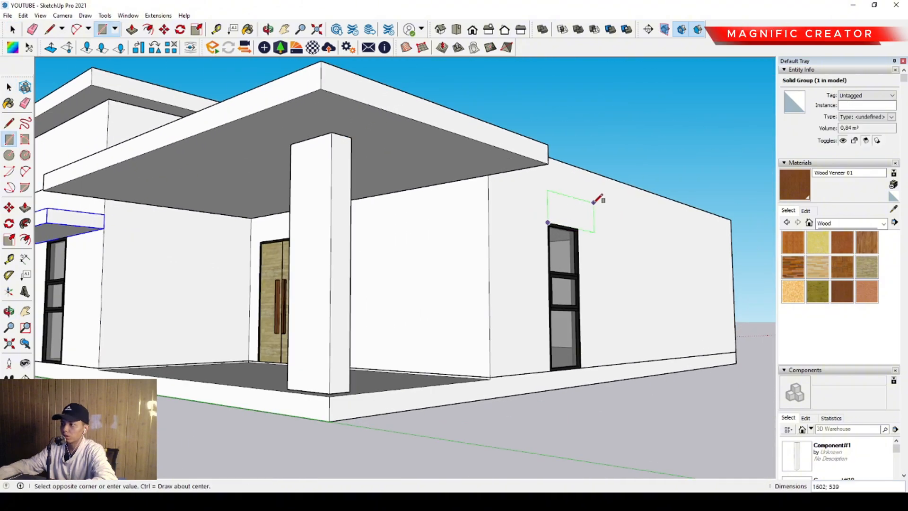
{"action": "scroll", "coordinate": [597, 201], "scroll_direction": "up", "scroll_amount": 6}
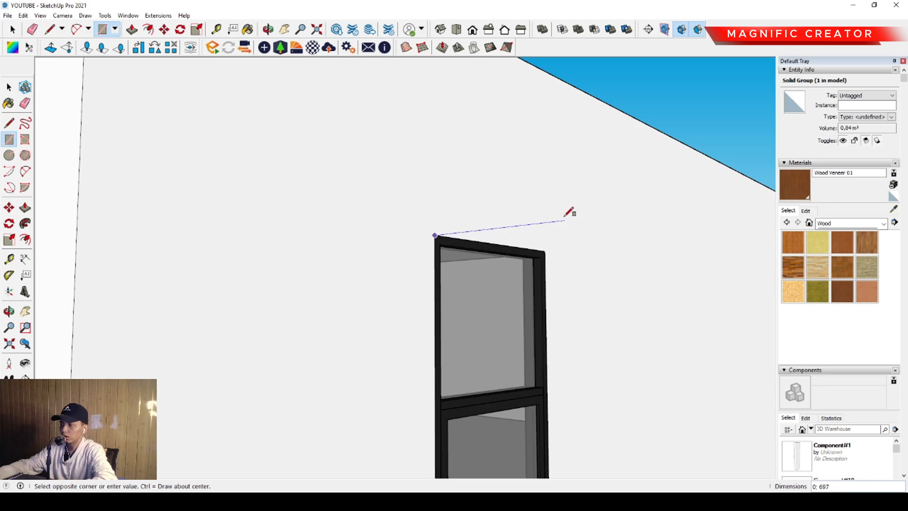
- Draw a rectangle about 1490 by 203 mm on the wall above the side window and widen it by about 1.28
{"action": "key", "text": "space"}
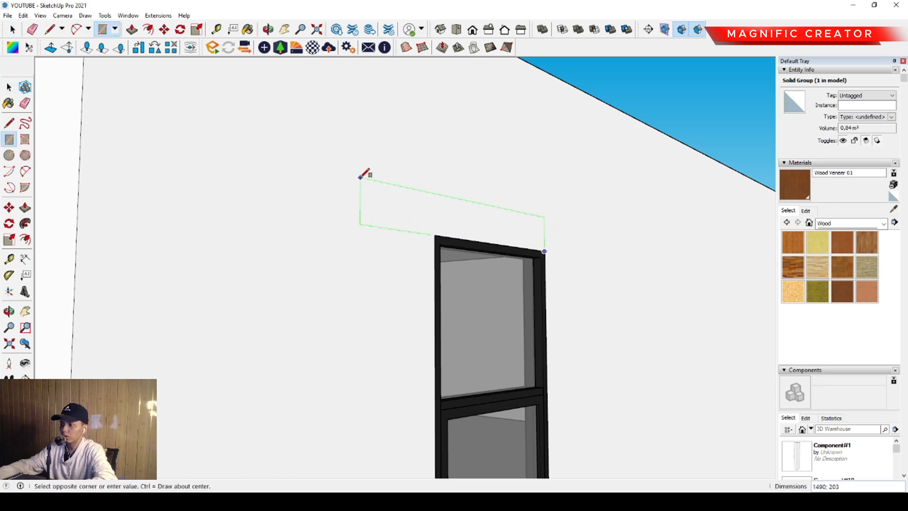
{"action": "left_click", "coordinate": [360, 178]}
{"action": "key", "text": "space"}
{"action": "scroll", "coordinate": [432, 198], "scroll_direction": "down", "scroll_amount": 2}
{"action": "double_click", "coordinate": [486, 211]}
{"action": "key", "text": "s"}
{"action": "left_click", "coordinate": [513, 225]}
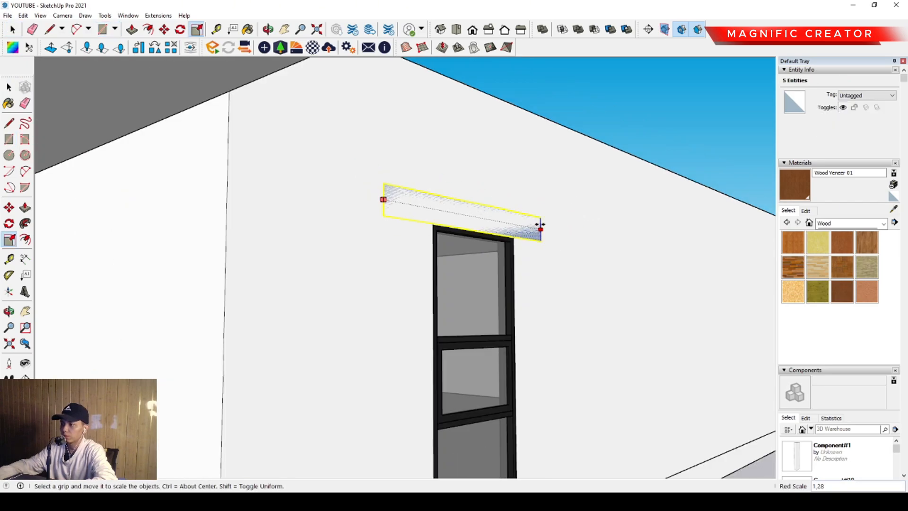
{"action": "key", "text": "space"}
- Pull the rectangle above the side window outward into a canopy slab and group it
{"action": "scroll", "coordinate": [480, 221], "scroll_direction": "down", "scroll_amount": 2}
{"action": "key", "text": "p"}
{"action": "left_click", "coordinate": [488, 216]}
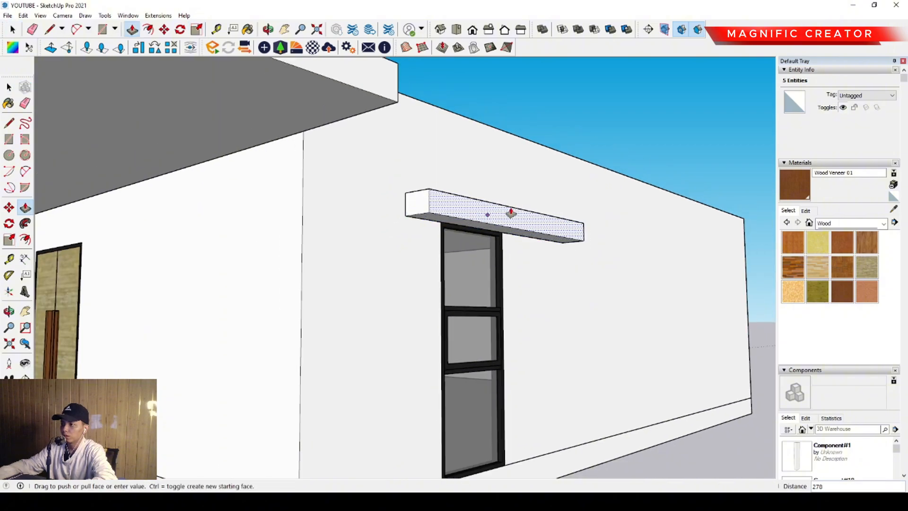
{"action": "left_click", "coordinate": [531, 209]}
{"action": "key", "text": "space"}
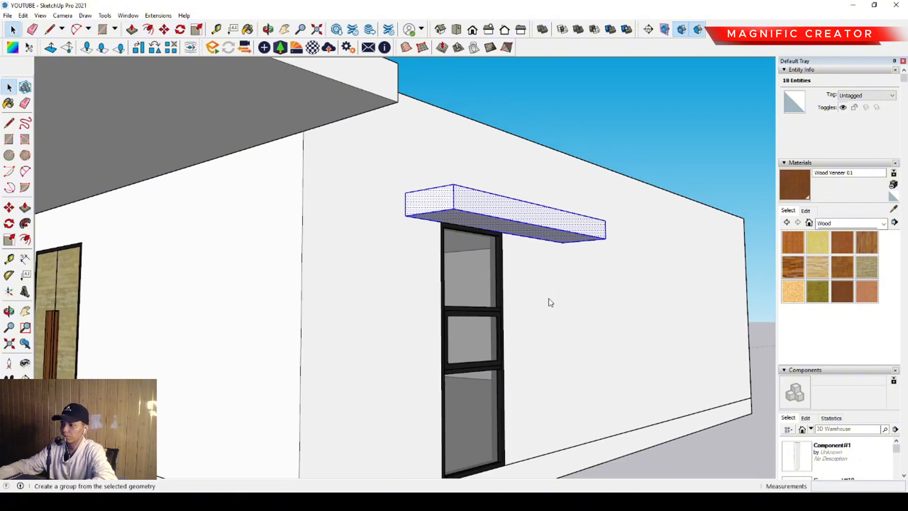
- Draw a rectangle on the front facade between the window and the porch-side corner, from ground level to the underside of the roof
{"action": "scroll", "coordinate": [591, 265], "scroll_direction": "down", "scroll_amount": 5}
{"action": "mouse_move", "coordinate": [413, 282]}
{"action": "middle_mouse_down"}
{"action": "mouse_move", "coordinate": [433, 274]}
{"action": "mouse_move", "coordinate": [409, 277]}
{"action": "middle_mouse_up"}
{"action": "middle_click_drag", "start_coordinate": [331, 269], "coordinate": [411, 273]}
{"action": "scroll", "coordinate": [257, 279], "scroll_direction": "up", "scroll_amount": 5}
{"action": "key", "text": "r"}
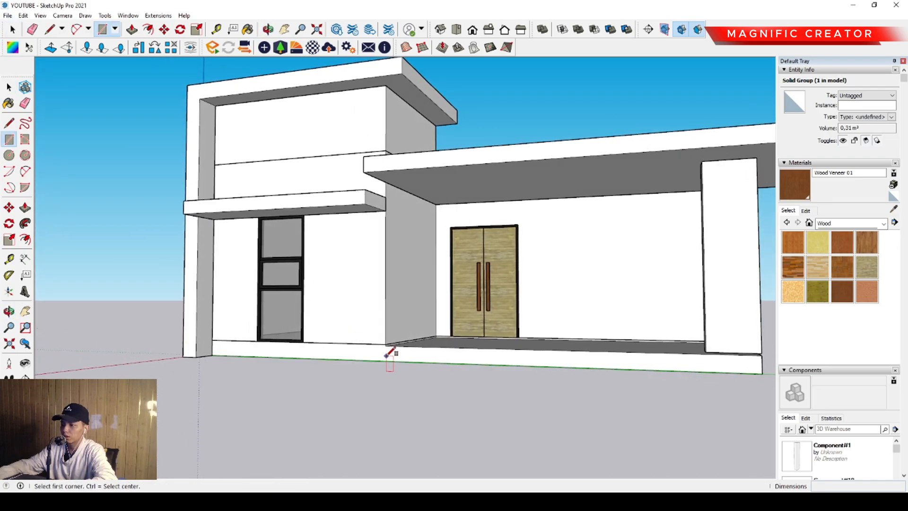
{"action": "scroll", "coordinate": [385, 351], "scroll_direction": "up", "scroll_amount": 3}
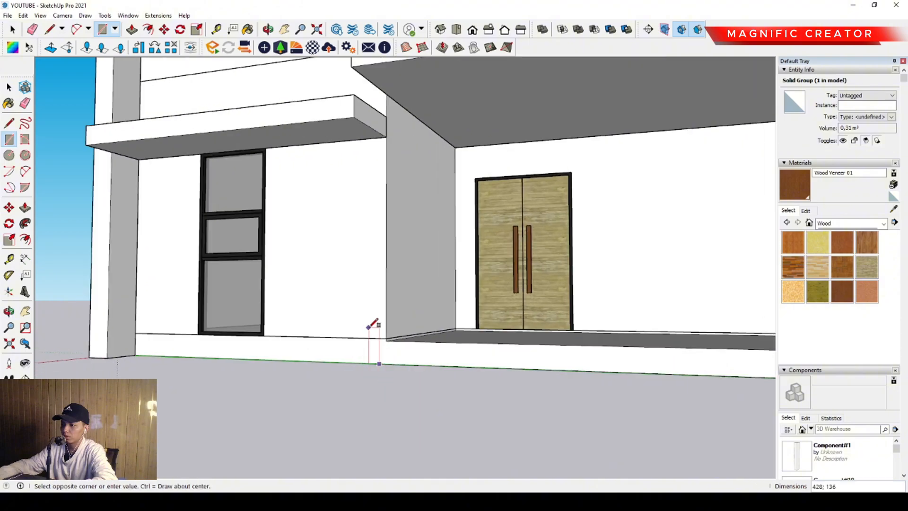
{"action": "middle_click_drag", "start_coordinate": [373, 324], "coordinate": [285, 202]}
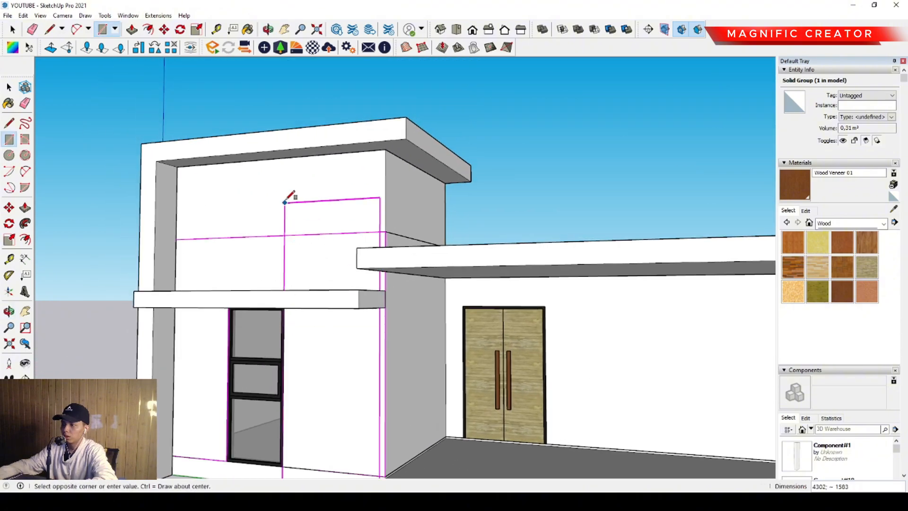
{"action": "key", "text": "Escape"}
{"action": "key", "text": "space"}
- Pull the rectangle beside the front window outward into a thin wall panel
{"action": "middle_click_drag", "start_coordinate": [357, 207], "coordinate": [353, 149]}
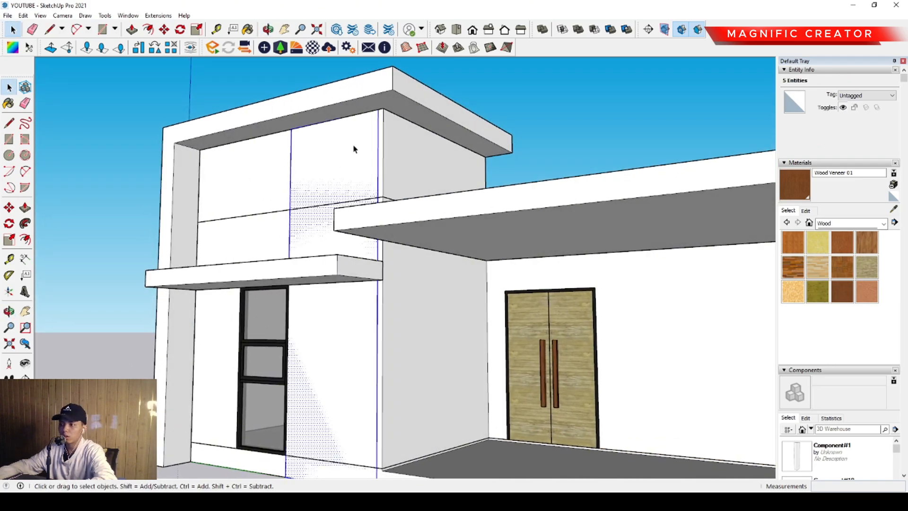
{"action": "key", "text": "p"}
{"action": "left_click", "coordinate": [367, 127]}
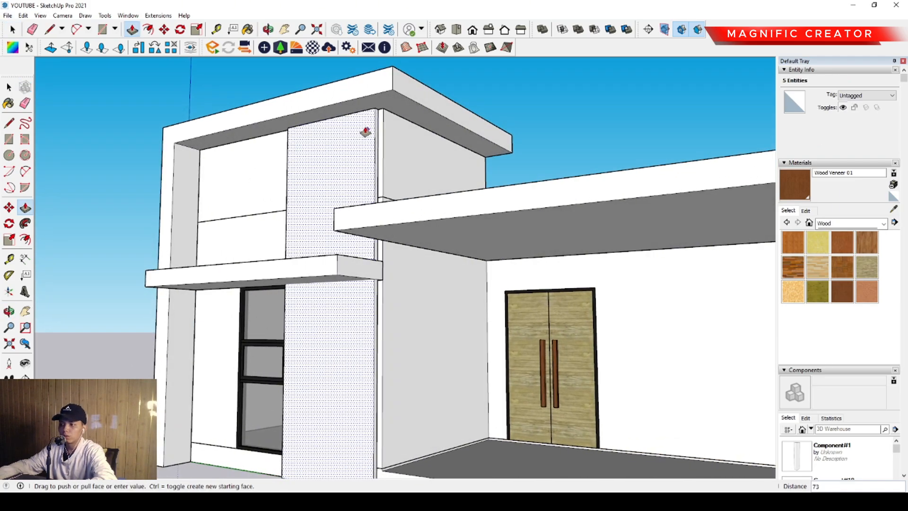
{"action": "left_click", "coordinate": [365, 130]}
{"action": "key", "text": "space"}
- Extend the narrow side face of the front panel to the porch-side wall corner
{"action": "scroll", "coordinate": [373, 284], "scroll_direction": "up", "scroll_amount": 6}
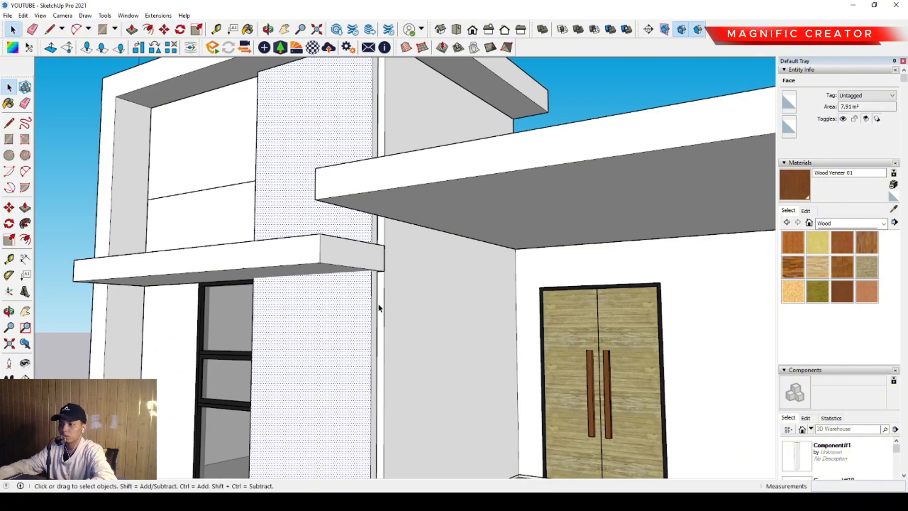
{"action": "scroll", "coordinate": [375, 271], "scroll_direction": "up", "scroll_amount": 2}
{"action": "left_click", "coordinate": [377, 270]}
{"action": "key", "text": "p"}
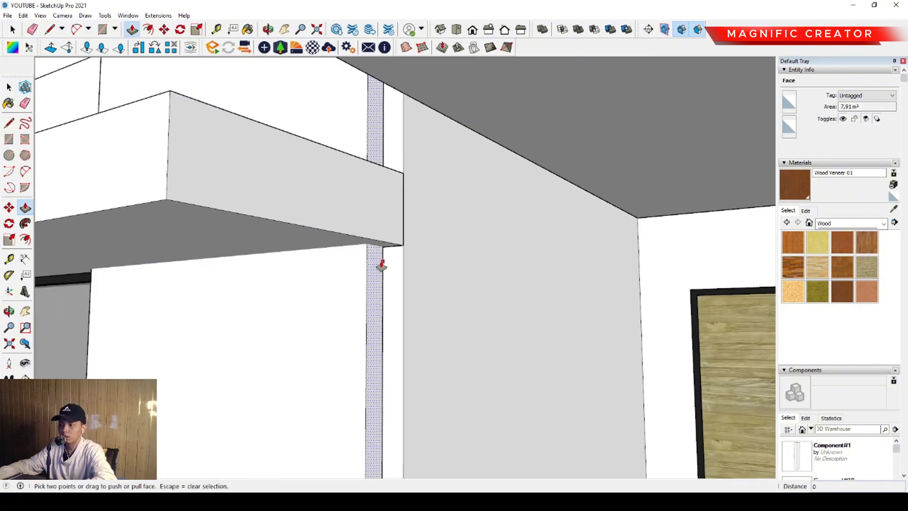
{"action": "left_click", "coordinate": [382, 263]}
{"action": "left_click", "coordinate": [402, 263]}
{"action": "key", "text": "space"}
- Make the front wall panel beside the window a group
{"action": "scroll", "coordinate": [374, 260], "scroll_direction": "down", "scroll_amount": 4}
{"action": "left_click", "coordinate": [371, 275]}
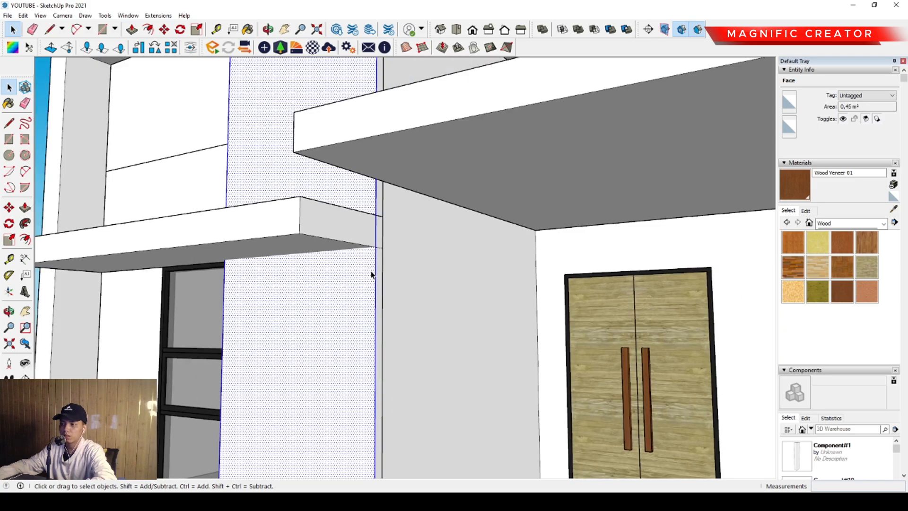
{"action": "right_click", "coordinate": [372, 274]}
{"action": "left_click", "coordinate": [404, 353]}
- Draw a rectangle on the front facade between the side fin and the window, from ground level to the roof's underside
{"action": "scroll", "coordinate": [232, 292], "scroll_direction": "down", "scroll_amount": 5}
{"action": "middle_click_drag", "start_coordinate": [231, 292], "coordinate": [253, 352]}
{"action": "scroll", "coordinate": [253, 352], "scroll_direction": "up", "scroll_amount": 3}
{"action": "scroll", "coordinate": [207, 385], "scroll_direction": "up", "scroll_amount": 2}
{"action": "key", "text": "r"}
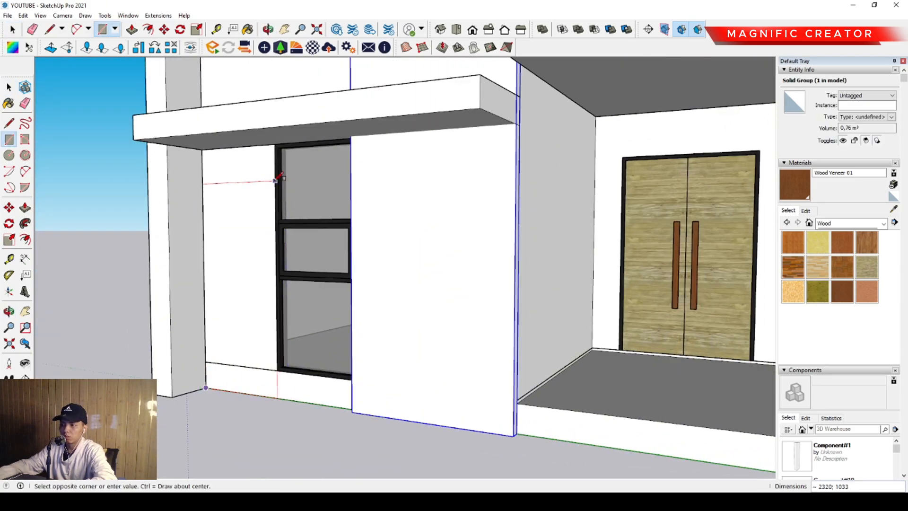
{"action": "scroll", "coordinate": [275, 173], "scroll_direction": "down", "scroll_amount": 2}
{"action": "middle_click_drag", "start_coordinate": [275, 173], "coordinate": [296, 331], "text": "shift"}
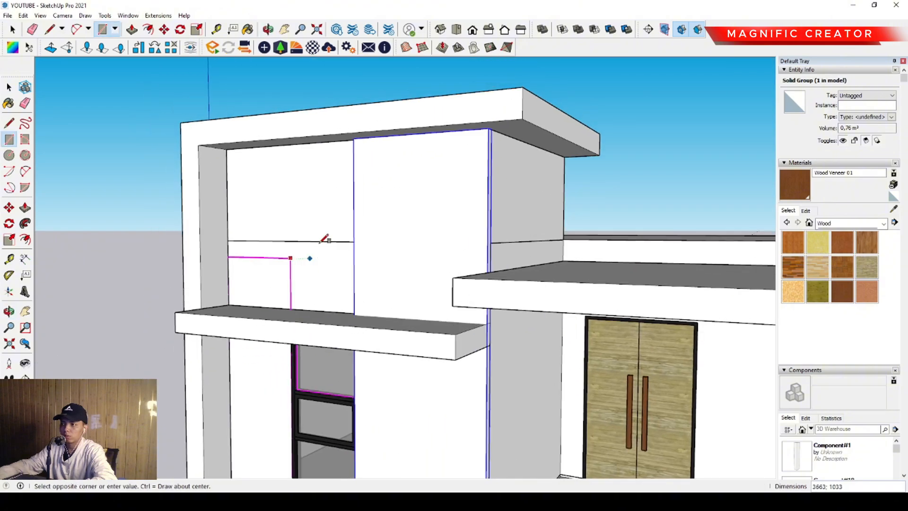
{"action": "left_click", "coordinate": [353, 139]}
{"action": "key", "text": "space"}
- Pull this strip outward about 91 mm, level with the neighbouring front panel, and group it
{"action": "scroll", "coordinate": [290, 201], "scroll_direction": "down", "scroll_amount": 2}
{"action": "middle_click_drag", "start_coordinate": [303, 205], "coordinate": [290, 188]}
{"action": "scroll", "coordinate": [290, 189], "scroll_direction": "up", "scroll_amount": 2}
{"action": "key", "text": "p"}
{"action": "left_click", "coordinate": [285, 167]}
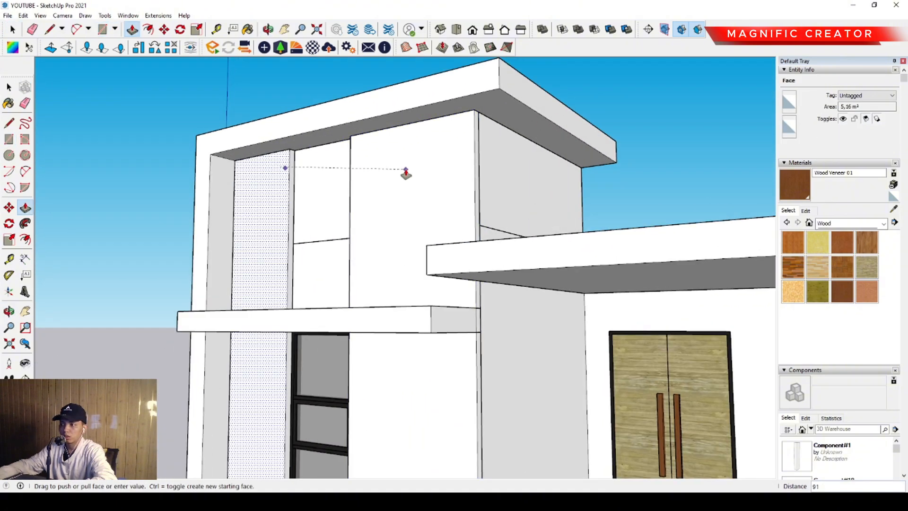
{"action": "key", "text": "space"}
{"action": "triple_click", "coordinate": [285, 179]}
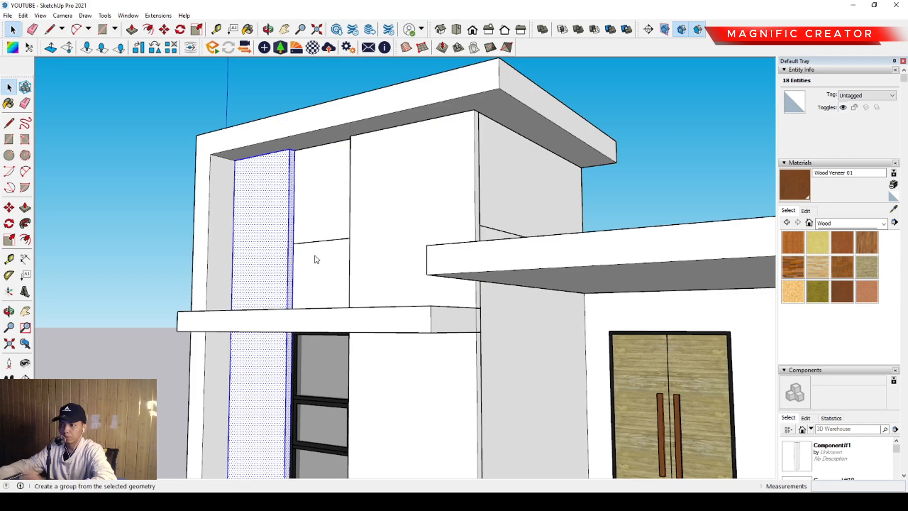
- Draw a rectangle covering the porch side wall, from the front panel's base corner to the inner corner under the porch roof
{"action": "scroll", "coordinate": [310, 246], "scroll_direction": "down", "scroll_amount": 4}
{"action": "middle_click_drag", "start_coordinate": [292, 244], "coordinate": [410, 228]}
{"action": "middle_click_drag", "start_coordinate": [352, 240], "coordinate": [326, 324]}
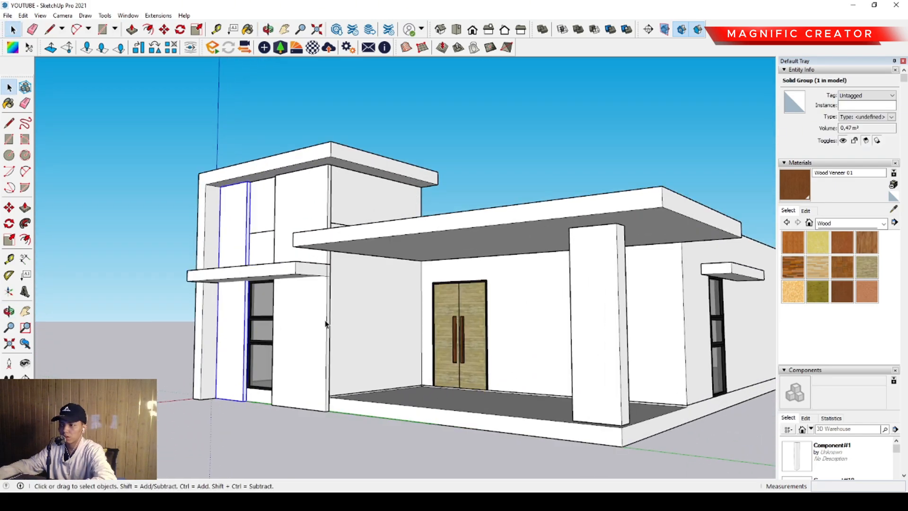
{"action": "scroll", "coordinate": [325, 324], "scroll_direction": "up", "scroll_amount": 10}
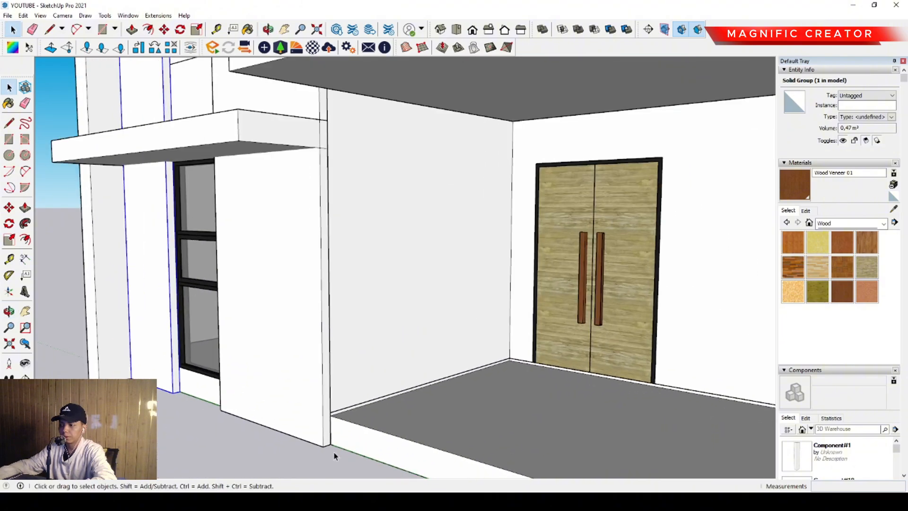
{"action": "scroll", "coordinate": [333, 455], "scroll_direction": "up", "scroll_amount": 2}
{"action": "key", "text": "r"}
{"action": "left_click", "coordinate": [329, 442]}
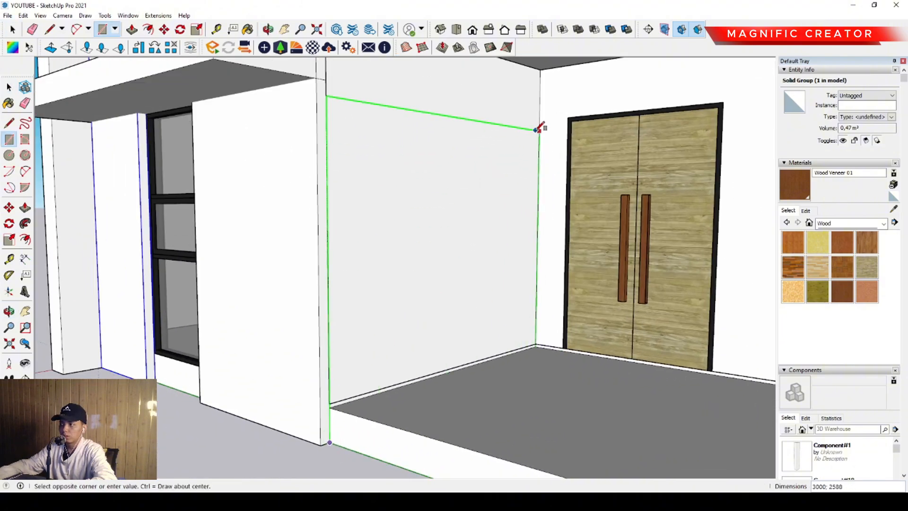
{"action": "middle_click_drag", "start_coordinate": [535, 130], "coordinate": [531, 193], "text": "shift"}
{"action": "key", "text": "space"}
- Pull the porch side-wall rectangle into a thin panel and extend its front edge flush with the front facade panel
{"action": "scroll", "coordinate": [445, 168], "scroll_direction": "down", "scroll_amount": 2}
{"action": "left_click", "coordinate": [371, 188]}
{"action": "key", "text": "p"}
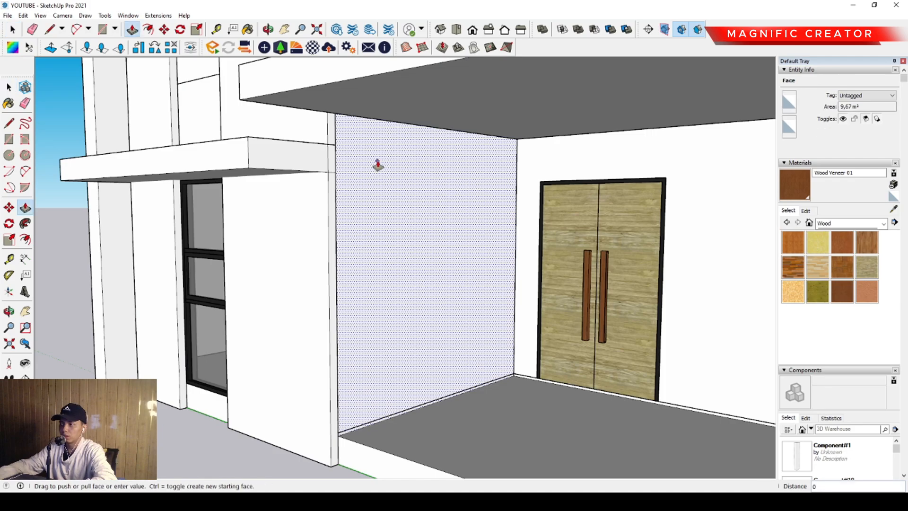
{"action": "scroll", "coordinate": [335, 192], "scroll_direction": "up", "scroll_amount": 5}
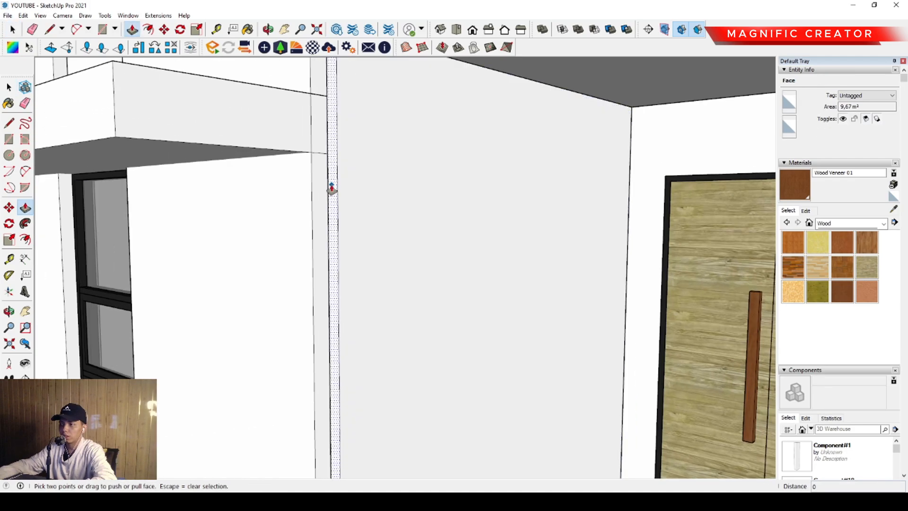
{"action": "left_click", "coordinate": [331, 189]}
{"action": "left_click", "coordinate": [312, 190]}
{"action": "key", "text": "space"}
- Select the whole porch side-wall panel and group it
{"action": "scroll", "coordinate": [371, 188], "scroll_direction": "down", "scroll_amount": 5}
{"action": "left_click", "coordinate": [371, 188]}
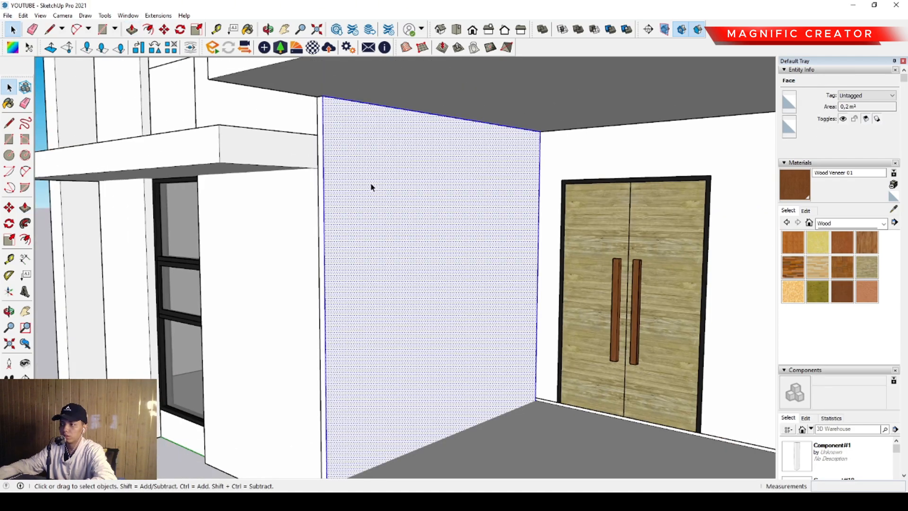
{"action": "triple_click", "coordinate": [410, 239]}
{"action": "key", "text": "g"}
- Draw a rectangle beside the side window, from the frame's lower corner to the underside of the canopy slab
{"action": "scroll", "coordinate": [405, 268], "scroll_direction": "down", "scroll_amount": 6}
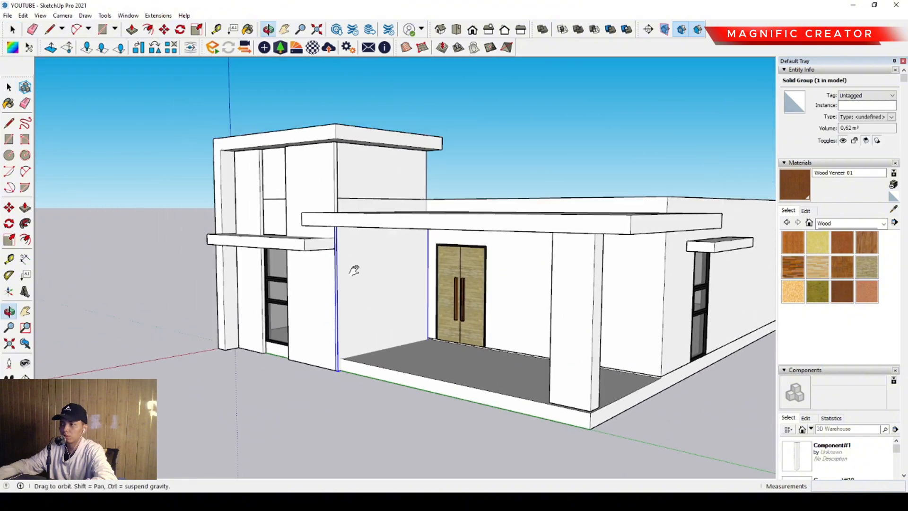
{"action": "middle_click_drag", "start_coordinate": [391, 256], "coordinate": [350, 243]}
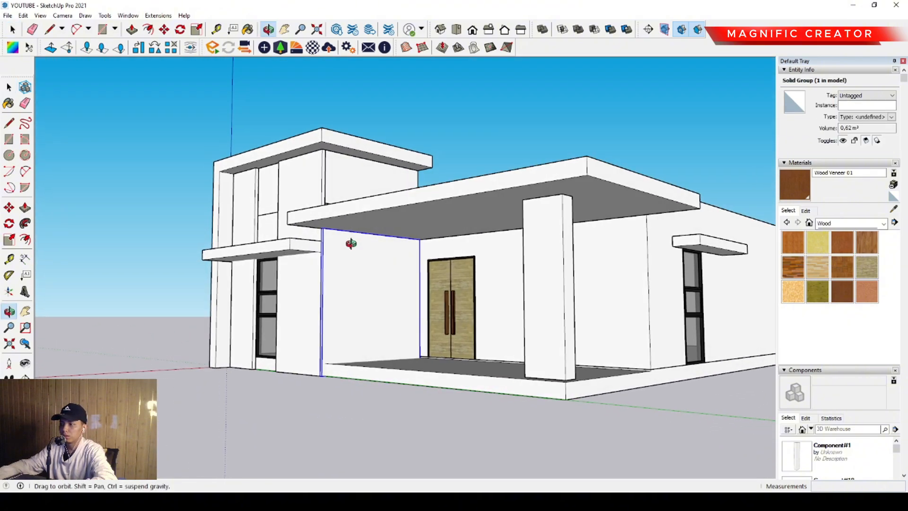
{"action": "middle_click_drag", "start_coordinate": [586, 279], "coordinate": [368, 283], "text": "shift"}
{"action": "middle_click_drag", "start_coordinate": [545, 285], "coordinate": [395, 353]}
{"action": "key", "text": "r"}
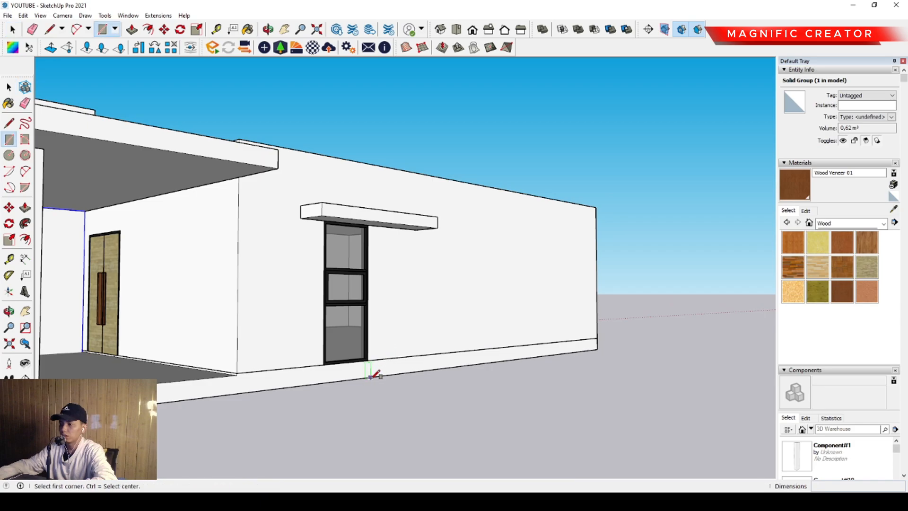
{"action": "scroll", "coordinate": [367, 358], "scroll_direction": "up", "scroll_amount": 6}
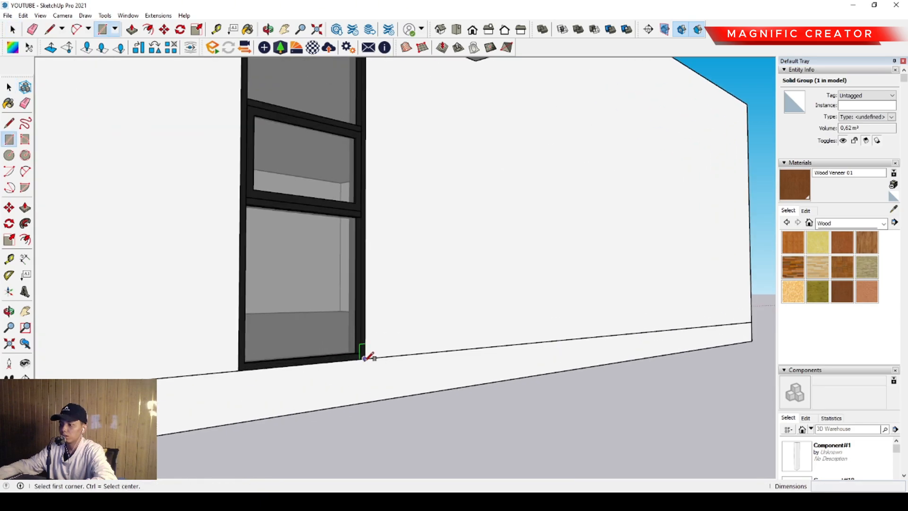
{"action": "scroll", "coordinate": [395, 304], "scroll_direction": "down", "scroll_amount": 4}
{"action": "middle_click_drag", "start_coordinate": [437, 207], "coordinate": [424, 283], "text": "shift"}
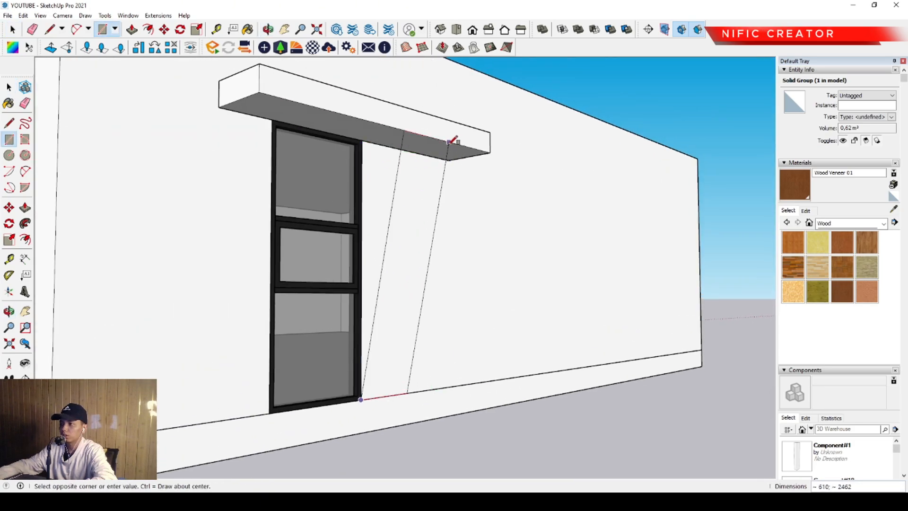
{"action": "scroll", "coordinate": [432, 159], "scroll_direction": "down", "scroll_amount": 2}
{"action": "left_click", "coordinate": [444, 159]}
{"action": "key", "text": "space"}
{"action": "scroll", "coordinate": [419, 184], "scroll_direction": "down", "scroll_amount": 2}
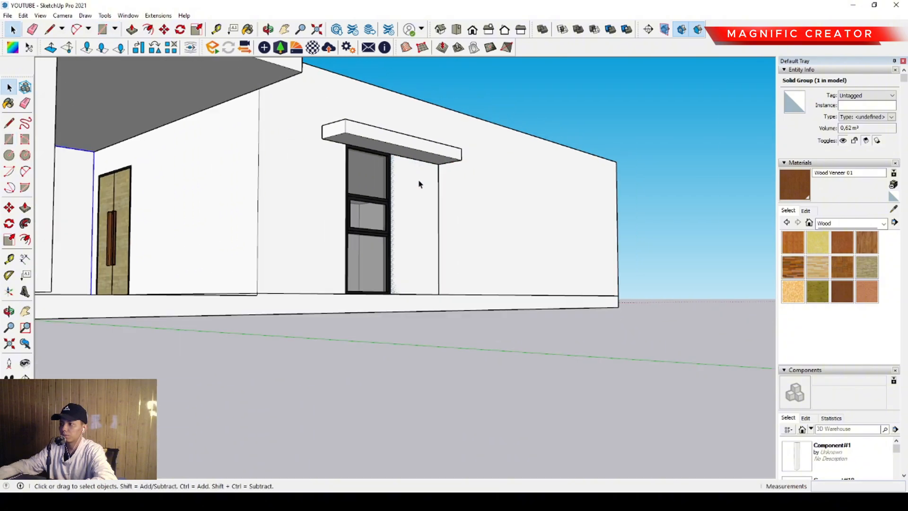
- Scale the rectangle beside the side window upward by about 1.46 to the top edge of the wall
{"action": "middle_click_drag", "start_coordinate": [418, 185], "coordinate": [418, 199], "text": "shift"}
{"action": "key", "text": "s"}
{"action": "left_click", "coordinate": [415, 174]}
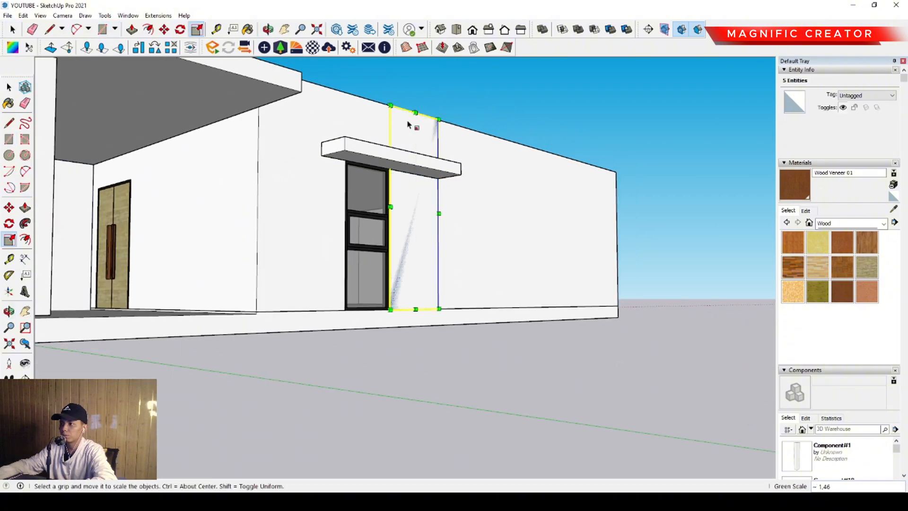
{"action": "key", "text": "space"}
- Pull the tall rectangle beside the side window into a thin panel and group it
{"action": "key", "text": "p"}
{"action": "key", "text": "space"}
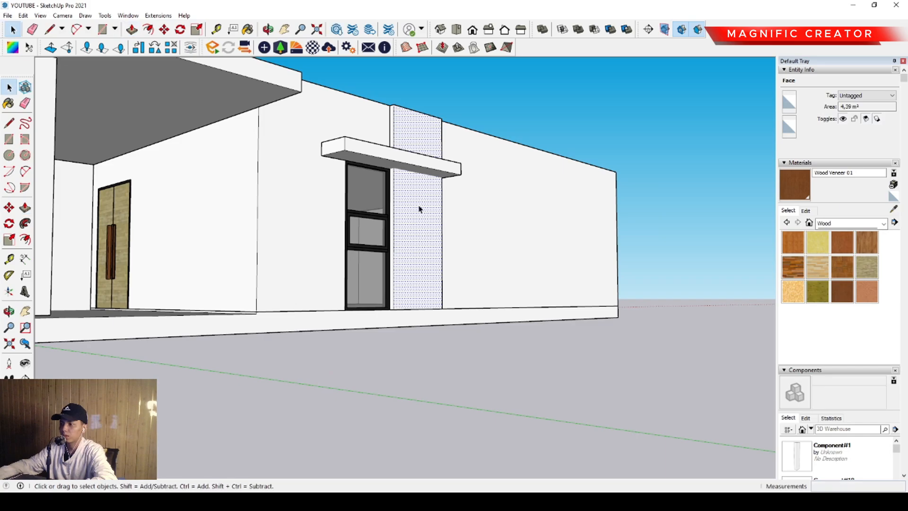
{"action": "right_click", "coordinate": [419, 209]}
{"action": "left_click", "coordinate": [446, 290]}
- Edit the side panel group and extend its lower end down to the base of the plinth
{"action": "double_click", "coordinate": [416, 270]}
{"action": "left_click", "coordinate": [416, 270]}
{"action": "left_click_drag", "start_coordinate": [364, 281], "coordinate": [517, 372]}
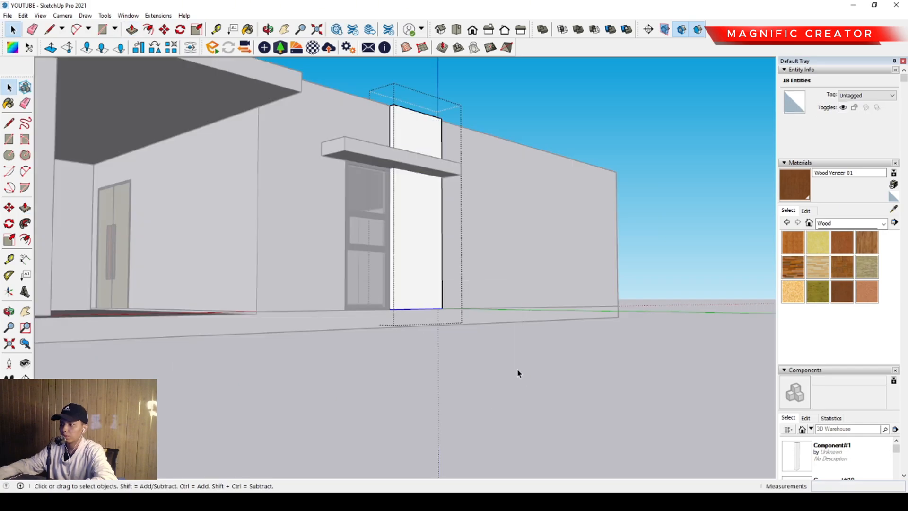
{"action": "key", "text": "p"}
{"action": "key", "text": "space"}
{"action": "scroll", "coordinate": [587, 265], "scroll_direction": "down", "scroll_amount": 2}
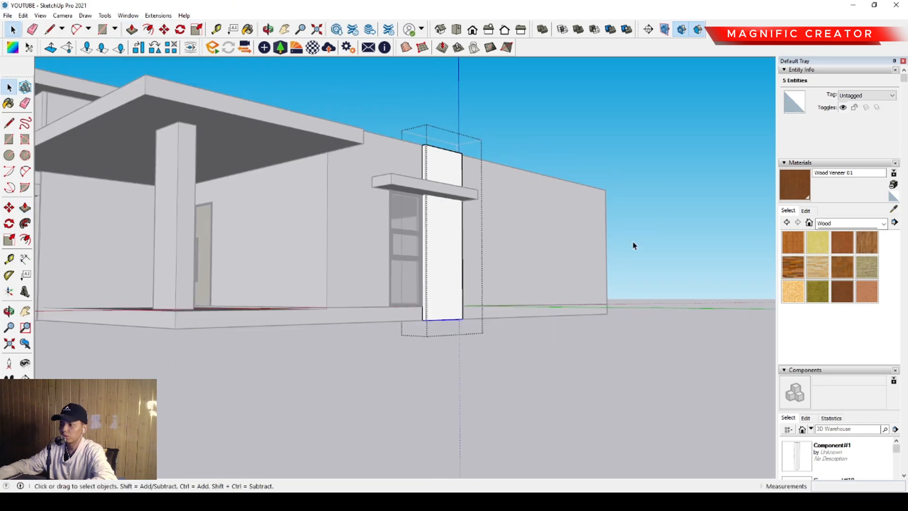
{"action": "left_click", "coordinate": [635, 242]}
- Copy the grouped panel beside the side window to the window's opposite side, against its frame
{"action": "scroll", "coordinate": [420, 273], "scroll_direction": "up", "scroll_amount": 2}
{"action": "middle_click_drag", "start_coordinate": [431, 278], "coordinate": [403, 325]}
{"action": "left_click", "coordinate": [419, 308]}
{"action": "scroll", "coordinate": [421, 307], "scroll_direction": "up", "scroll_amount": 1}
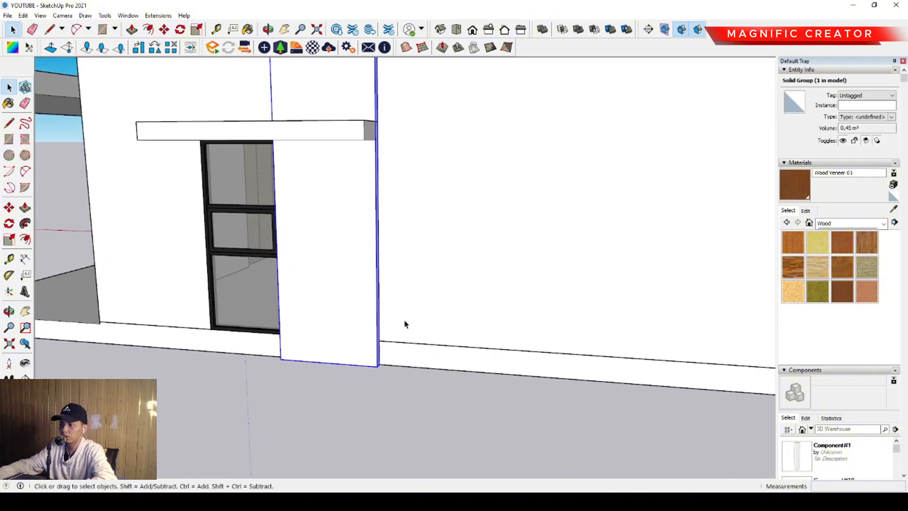
{"action": "scroll", "coordinate": [370, 224], "scroll_direction": "up", "scroll_amount": 2}
{"action": "key", "text": "m"}
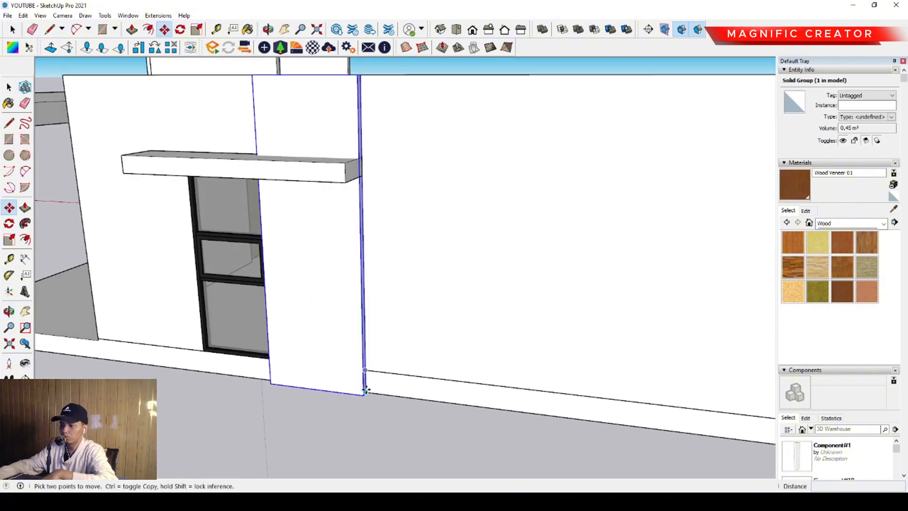
{"action": "left_click", "coordinate": [365, 390]}
{"action": "key", "text": "ctrl"}
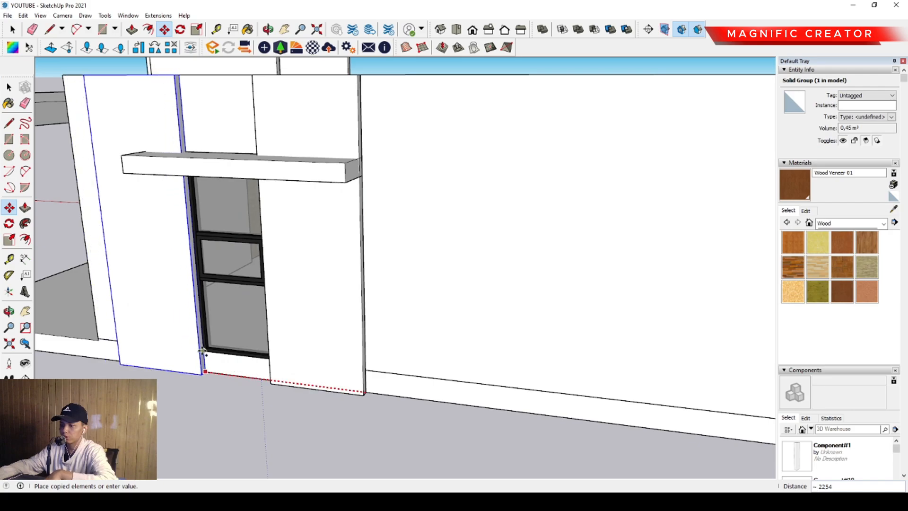
{"action": "left_click", "coordinate": [203, 351]}
{"action": "key", "text": "space"}
- Edit the canopy slab over the side window and pull its end face farther along the side wall
{"action": "scroll", "coordinate": [334, 273], "scroll_direction": "down", "scroll_amount": 3}
{"action": "middle_click_drag", "start_coordinate": [335, 273], "coordinate": [423, 190]}
{"action": "triple_click", "coordinate": [445, 169]}
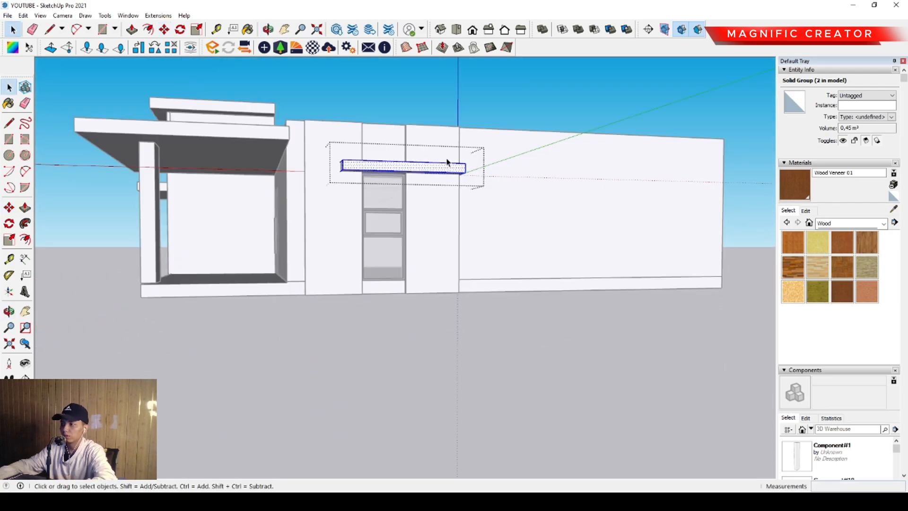
{"action": "key", "text": "p"}
{"action": "left_click_drag", "start_coordinate": [464, 168], "coordinate": [590, 175]}
{"action": "scroll", "coordinate": [558, 152], "scroll_direction": "down", "scroll_amount": 2}
{"action": "key", "text": "space"}
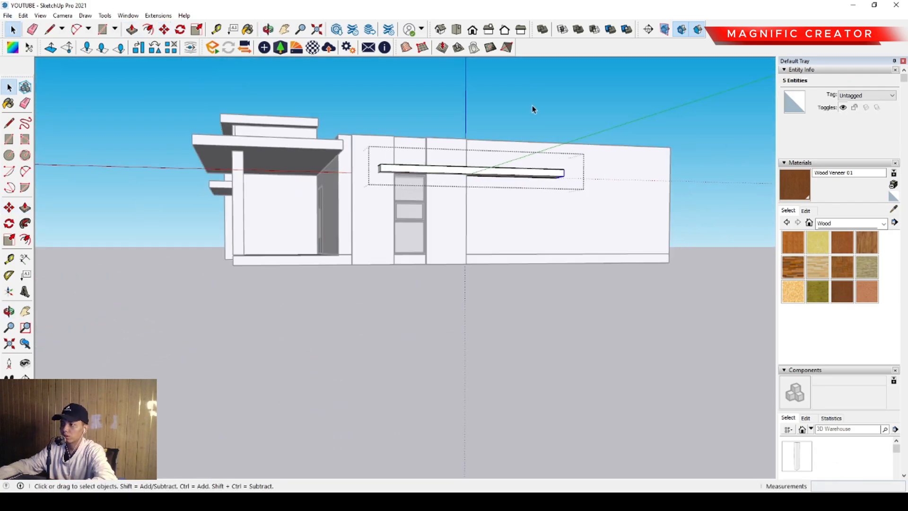
{"action": "left_click", "coordinate": [532, 109]}
- Copy the grouped panel beside the side window along the wall to its far corner
{"action": "middle_click_drag", "start_coordinate": [532, 109], "coordinate": [478, 282]}
{"action": "left_click", "coordinate": [478, 282]}
{"action": "scroll", "coordinate": [481, 344], "scroll_direction": "up", "scroll_amount": 3}
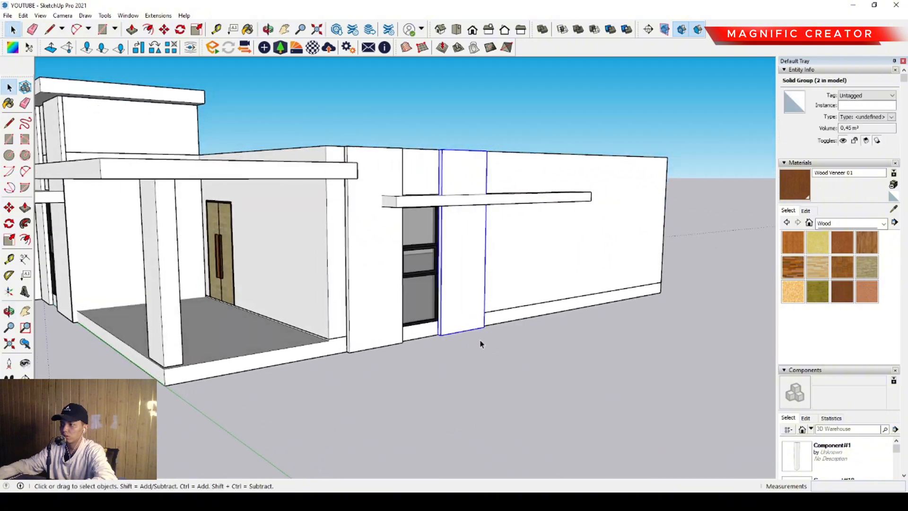
{"action": "key", "text": "m"}
{"action": "key", "text": "ctrl"}
{"action": "left_click", "coordinate": [484, 328]}
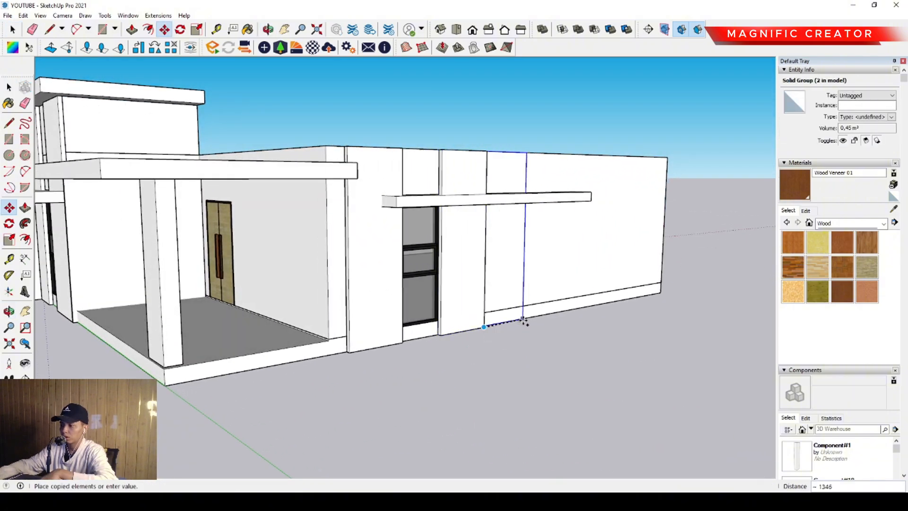
{"action": "middle_click_drag", "start_coordinate": [543, 330], "coordinate": [581, 305]}
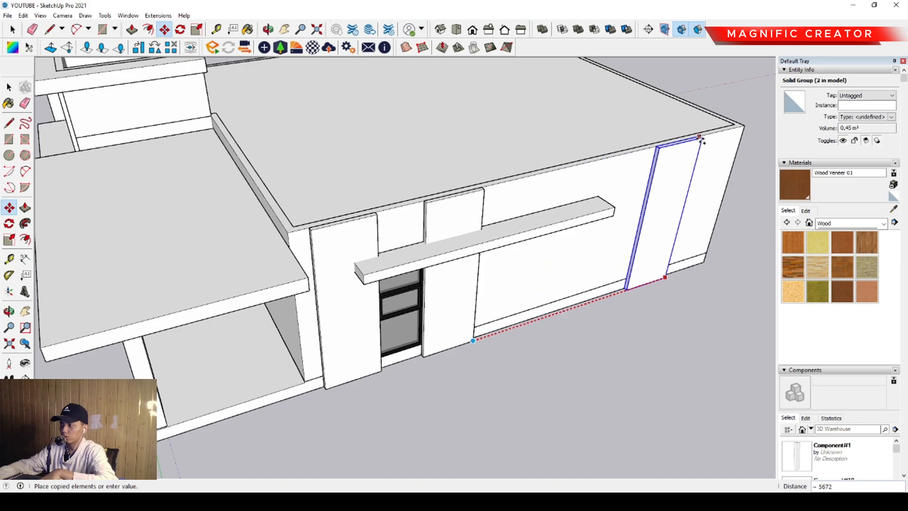
{"action": "left_click", "coordinate": [732, 138]}
{"action": "key", "text": "space"}
- Open the corner panel's group, select its geometry and leave the group
{"action": "double_click", "coordinate": [730, 142]}
{"action": "left_click_drag", "start_coordinate": [645, 117], "coordinate": [718, 351]}
{"action": "middle_click_drag", "start_coordinate": [714, 348], "coordinate": [574, 223]}
{"action": "scroll", "coordinate": [573, 223], "scroll_direction": "down", "scroll_amount": 4}
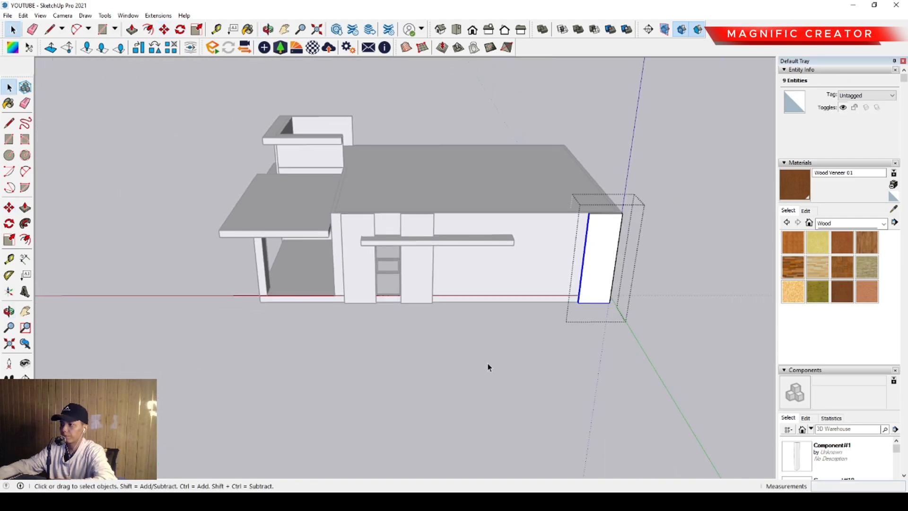
{"action": "left_click", "coordinate": [487, 363]}
- Copy the side window component along the wall to the far edge of the adjacent panel, under the canopy slab
{"action": "scroll", "coordinate": [413, 292], "scroll_direction": "up", "scroll_amount": 4}
{"action": "middle_click_drag", "start_coordinate": [413, 293], "coordinate": [377, 349]}
{"action": "scroll", "coordinate": [386, 246], "scroll_direction": "up", "scroll_amount": 3}
{"action": "left_click", "coordinate": [382, 244]}
{"action": "scroll", "coordinate": [382, 244], "scroll_direction": "down", "scroll_amount": 3}
{"action": "scroll", "coordinate": [362, 378], "scroll_direction": "up", "scroll_amount": 7}
{"action": "middle_click_drag", "start_coordinate": [356, 388], "coordinate": [371, 413]}
{"action": "scroll", "coordinate": [371, 415], "scroll_direction": "up", "scroll_amount": 2}
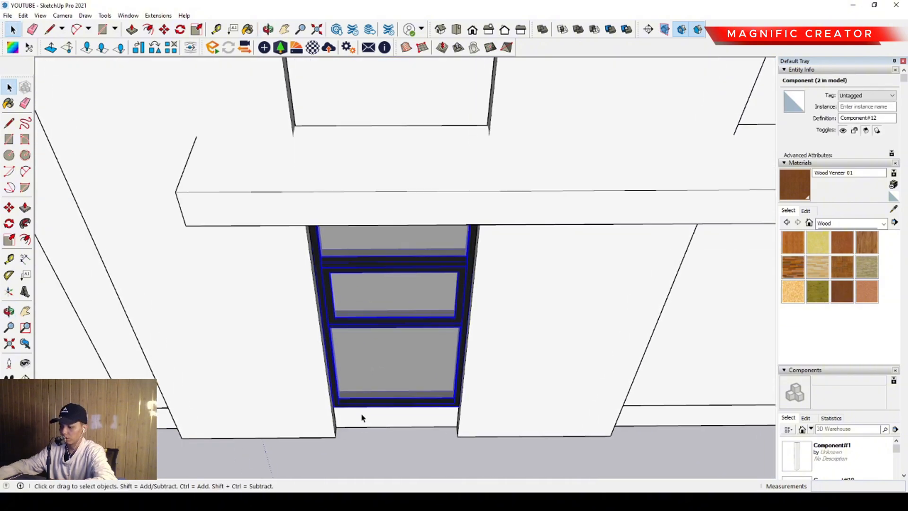
{"action": "key", "text": "m"}
{"action": "scroll", "coordinate": [331, 405], "scroll_direction": "up", "scroll_amount": 3}
{"action": "left_click", "coordinate": [331, 407]}
{"action": "key", "text": "ctrl"}
{"action": "scroll", "coordinate": [349, 411], "scroll_direction": "down", "scroll_amount": 6}
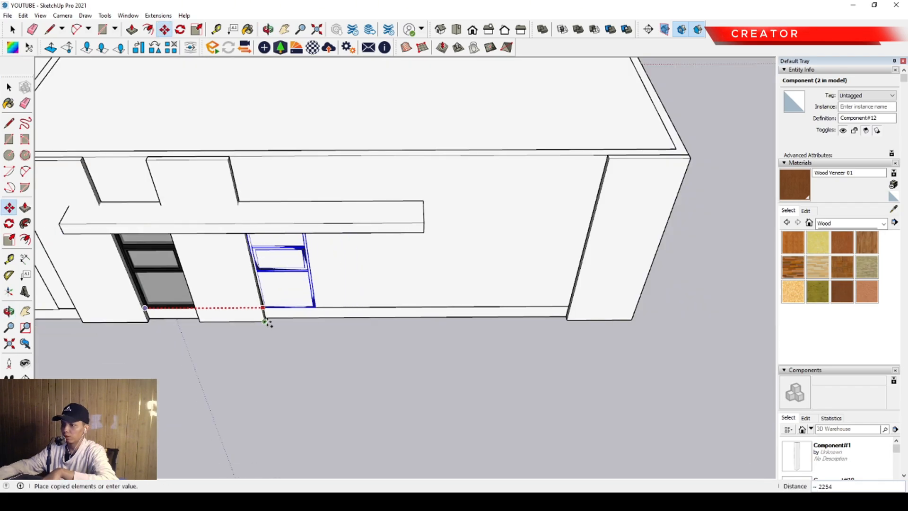
{"action": "middle_click_drag", "start_coordinate": [306, 299], "coordinate": [310, 213]}
{"action": "key", "text": "space"}
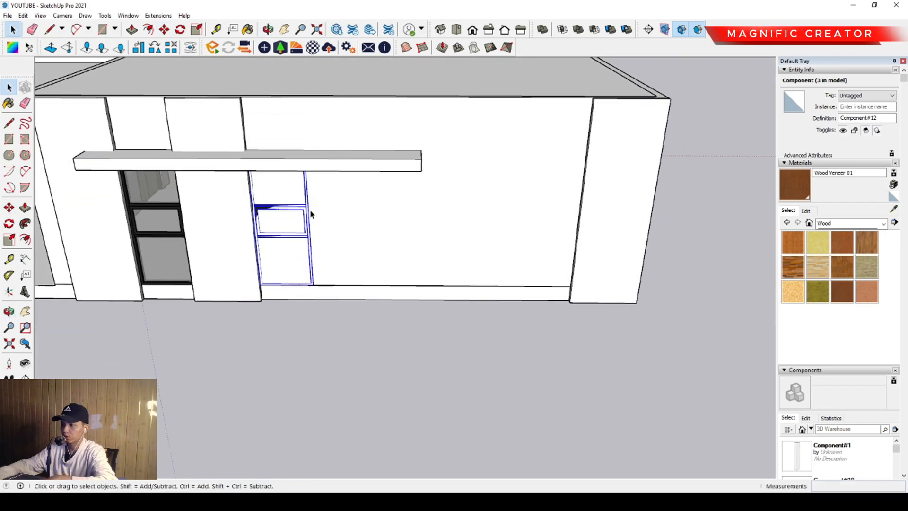
- Copy the new window once more directly next to itself to form a double window
{"action": "scroll", "coordinate": [292, 260], "scroll_direction": "up", "scroll_amount": 3}
{"action": "middle_click_drag", "start_coordinate": [293, 260], "coordinate": [216, 320]}
{"action": "key", "text": "m"}
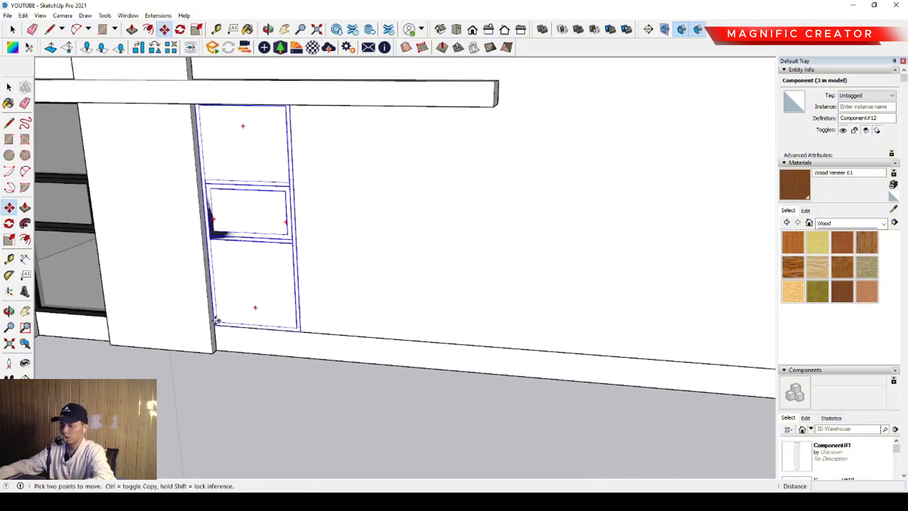
{"action": "left_click", "coordinate": [213, 326]}
{"action": "key", "text": "ctrl"}
{"action": "scroll", "coordinate": [299, 331], "scroll_direction": "up", "scroll_amount": 1}
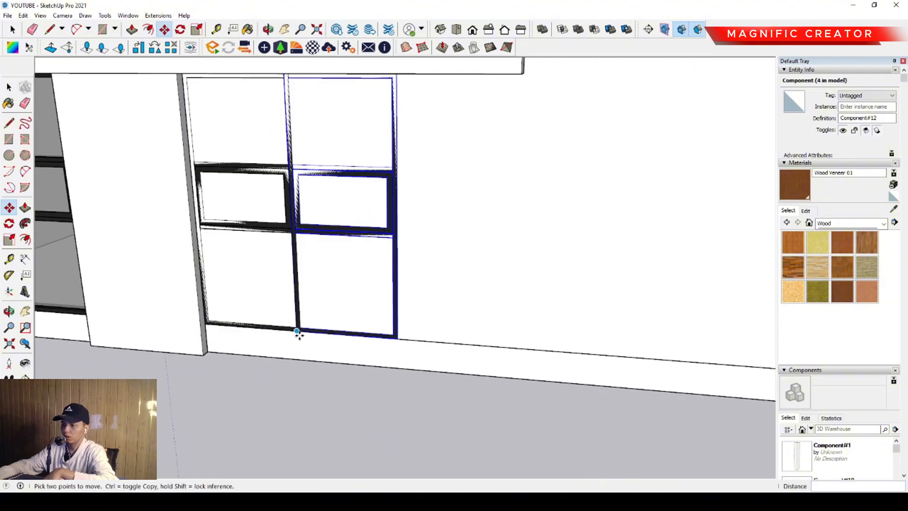
{"action": "key", "text": "space"}
- Edit the wall group and draw a 2400 by 1960 rectangle matching the double window's outline
{"action": "scroll", "coordinate": [333, 290], "scroll_direction": "down", "scroll_amount": 3}
{"action": "middle_click_drag", "start_coordinate": [351, 273], "coordinate": [423, 164]}
{"action": "double_click", "coordinate": [424, 163]}
{"action": "double_click", "coordinate": [424, 163]}
{"action": "key", "text": "r"}
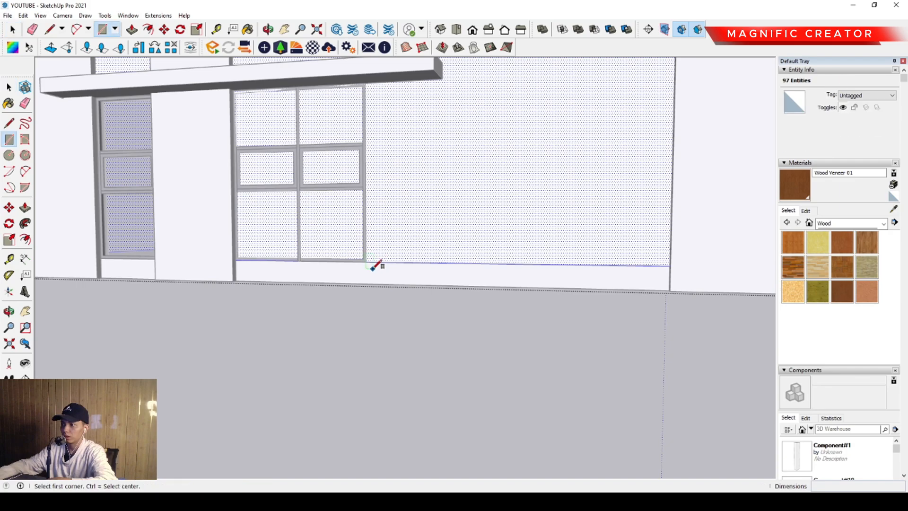
{"action": "scroll", "coordinate": [227, 88], "scroll_direction": "up", "scroll_amount": 4}
{"action": "left_click", "coordinate": [228, 88]}
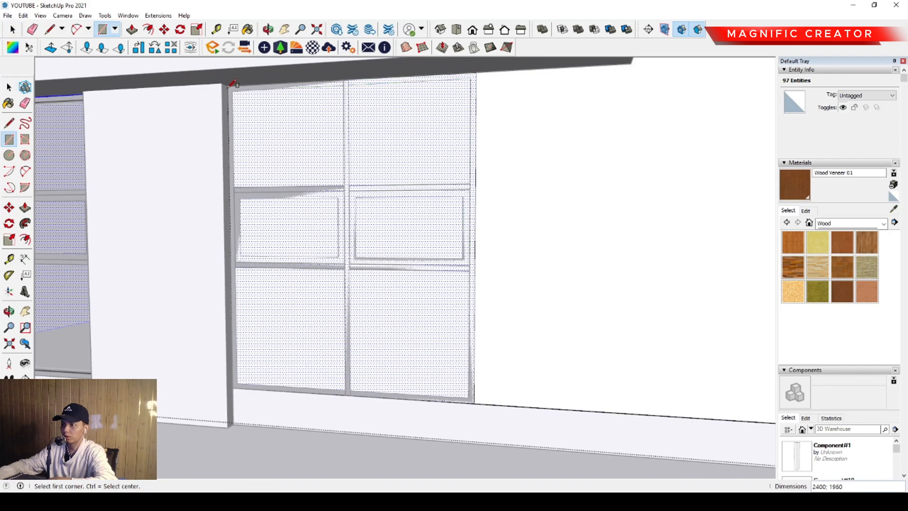
- Push the double window's rectangle 150 through the wall to cut the opening, and leave the wall group
{"action": "scroll", "coordinate": [232, 92], "scroll_direction": "down", "scroll_amount": 2}
{"action": "middle_click_drag", "start_coordinate": [239, 106], "coordinate": [273, 219]}
{"action": "key", "text": "space"}
{"action": "left_click", "coordinate": [259, 293]}
{"action": "key", "text": "p"}
{"action": "left_click", "coordinate": [258, 299]}
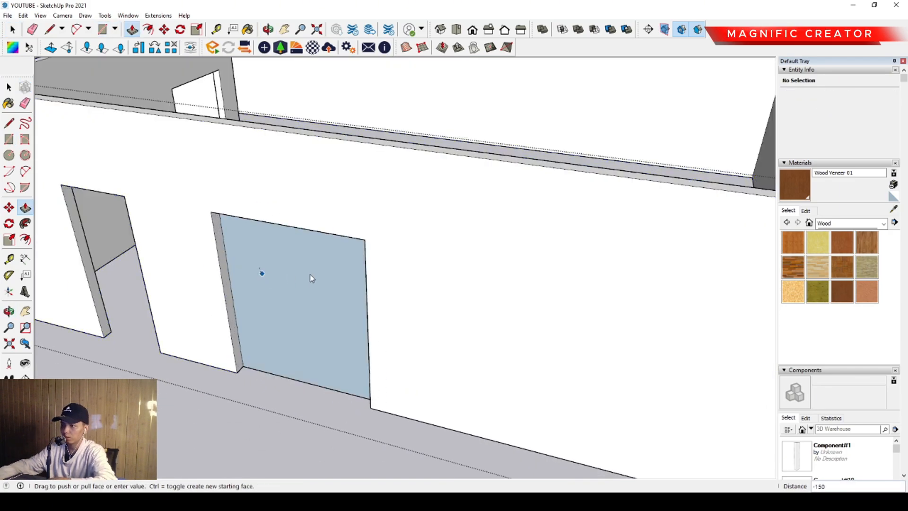
{"action": "left_click", "coordinate": [321, 278]}
{"action": "key", "text": "space"}
{"action": "scroll", "coordinate": [332, 279], "scroll_direction": "down", "scroll_amount": 3}
{"action": "left_click", "coordinate": [665, 190]}
{"action": "scroll", "coordinate": [242, 310], "scroll_direction": "down", "scroll_amount": 1}
{"action": "middle_click_drag", "start_coordinate": [241, 310], "coordinate": [458, 203]}
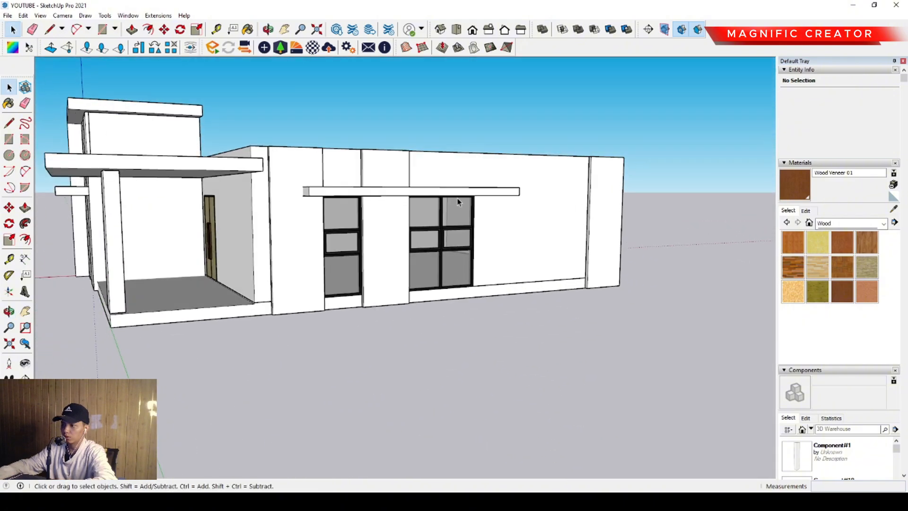
- Copy the panel between the two side windows to the far side of the double window
{"action": "scroll", "coordinate": [458, 203], "scroll_direction": "up", "scroll_amount": 1}
{"action": "left_click", "coordinate": [357, 308]}
{"action": "scroll", "coordinate": [355, 314], "scroll_direction": "up", "scroll_amount": 5}
{"action": "key", "text": "m"}
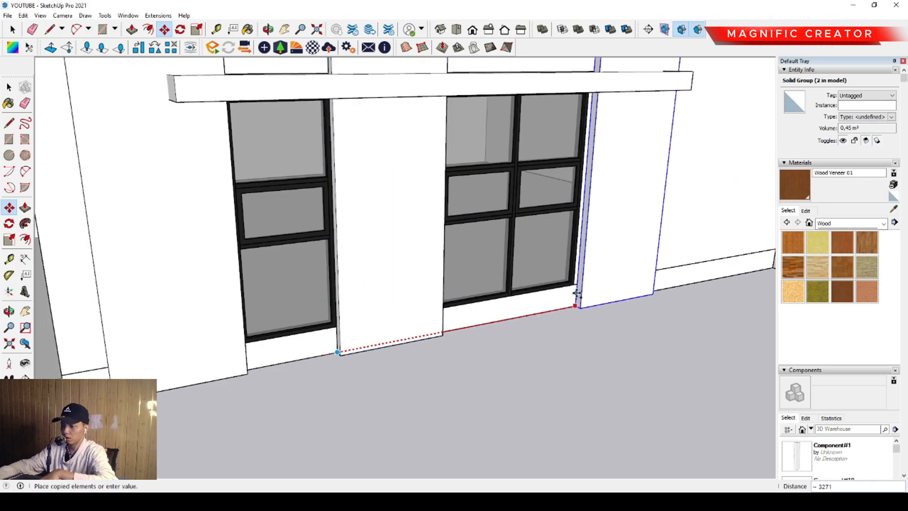
{"action": "left_click", "coordinate": [576, 284]}
{"action": "key", "text": "space"}
{"action": "scroll", "coordinate": [547, 276], "scroll_direction": "down", "scroll_amount": 3}
{"action": "middle_click_drag", "start_coordinate": [506, 271], "coordinate": [554, 219]}
{"action": "scroll", "coordinate": [558, 213], "scroll_direction": "down", "scroll_amount": 2}
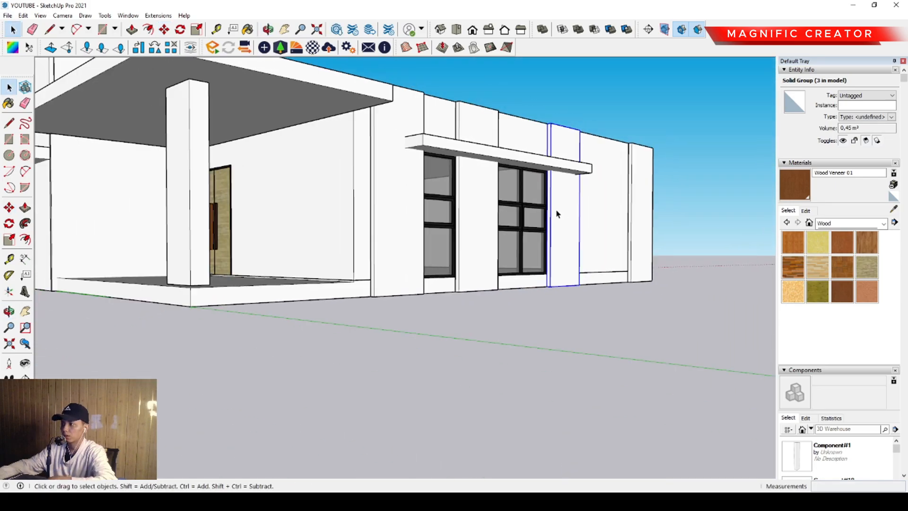
- Edit the side canopy slab and pull its end face outward past the panel beyond the double window
{"action": "scroll", "coordinate": [544, 222], "scroll_direction": "down", "scroll_amount": 1}
{"action": "middle_click_drag", "start_coordinate": [454, 251], "coordinate": [407, 208]}
{"action": "triple_click", "coordinate": [564, 185]}
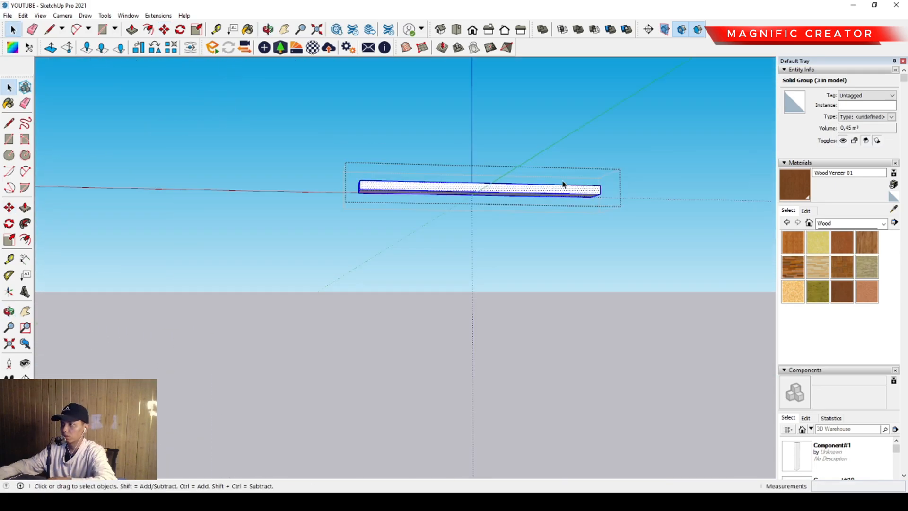
{"action": "left_click_drag", "start_coordinate": [581, 176], "coordinate": [605, 202]}
{"action": "key", "text": "p"}
{"action": "left_click", "coordinate": [600, 194]}
{"action": "left_click", "coordinate": [638, 193]}
{"action": "key", "text": "space"}
{"action": "left_click", "coordinate": [698, 105]}
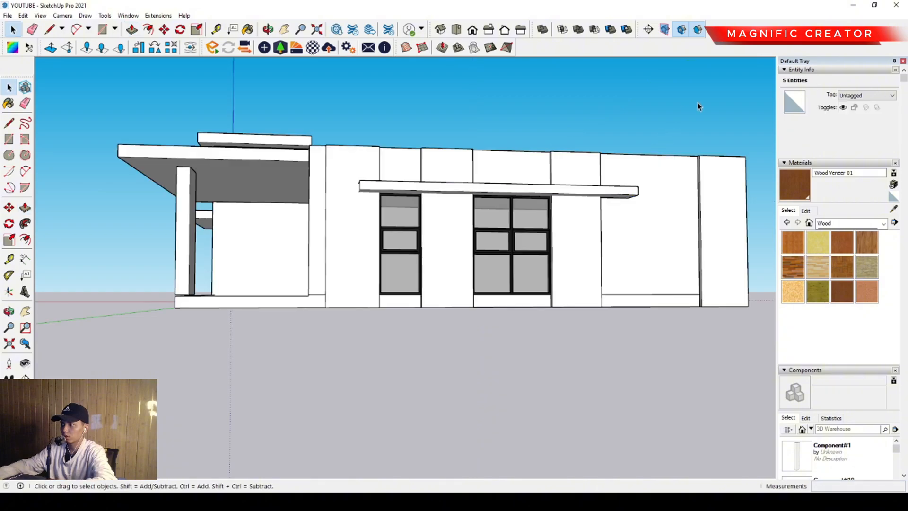
- Draw a rectangle filling the bare wall between the last two side panels, from the plinth base to the wall's top edge
{"action": "scroll", "coordinate": [486, 249], "scroll_direction": "down", "scroll_amount": 1}
{"action": "scroll", "coordinate": [582, 339], "scroll_direction": "up", "scroll_amount": 4}
{"action": "key", "text": "r"}
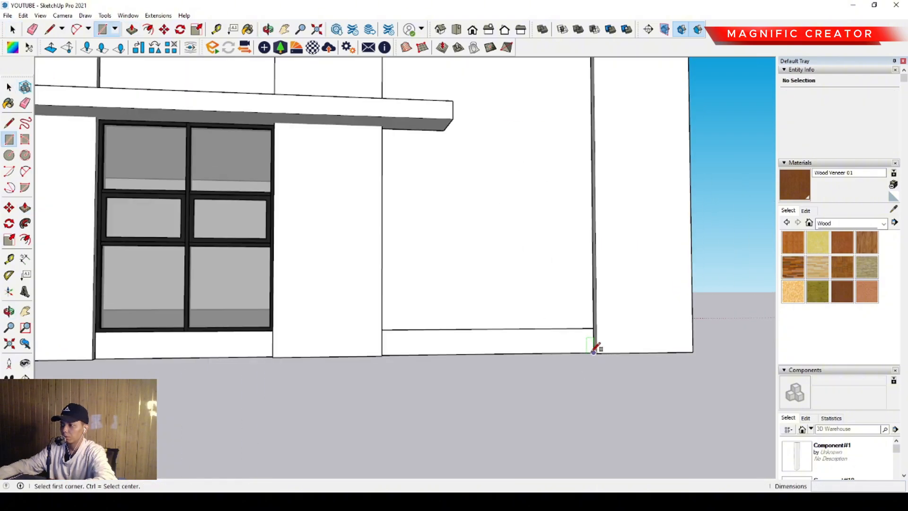
{"action": "scroll", "coordinate": [598, 349], "scroll_direction": "up", "scroll_amount": 1}
{"action": "left_click", "coordinate": [595, 352]}
{"action": "scroll", "coordinate": [340, 208], "scroll_direction": "down", "scroll_amount": 3}
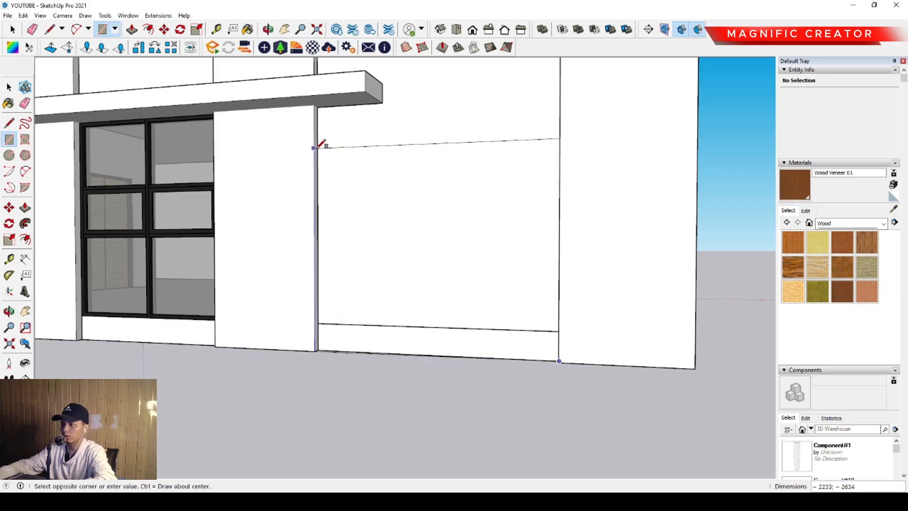
{"action": "scroll", "coordinate": [323, 138], "scroll_direction": "up", "scroll_amount": 2}
{"action": "left_click", "coordinate": [299, 151]}
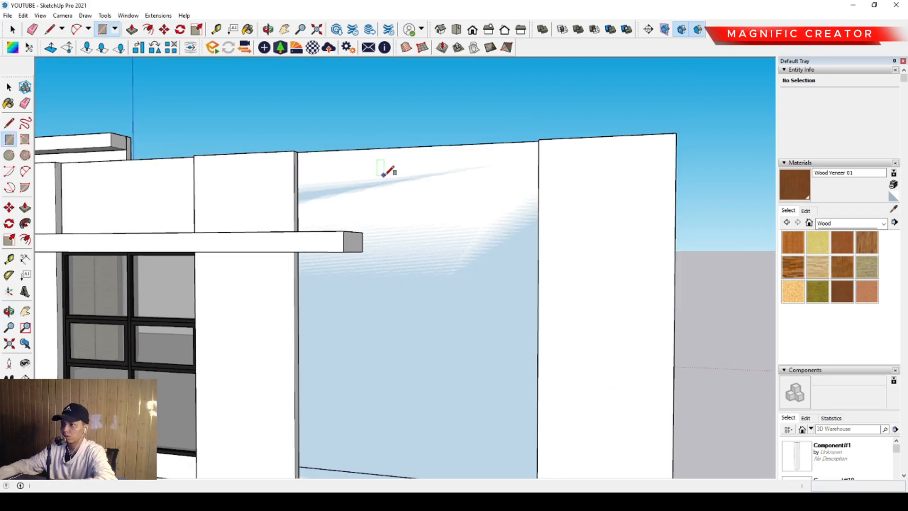
{"action": "key", "text": "space"}
- Pull the rectangle between the last two side panels into a thin slab and group it
{"action": "middle_click_drag", "start_coordinate": [390, 172], "coordinate": [365, 290]}
{"action": "double_click", "coordinate": [395, 199]}
{"action": "key", "text": "p"}
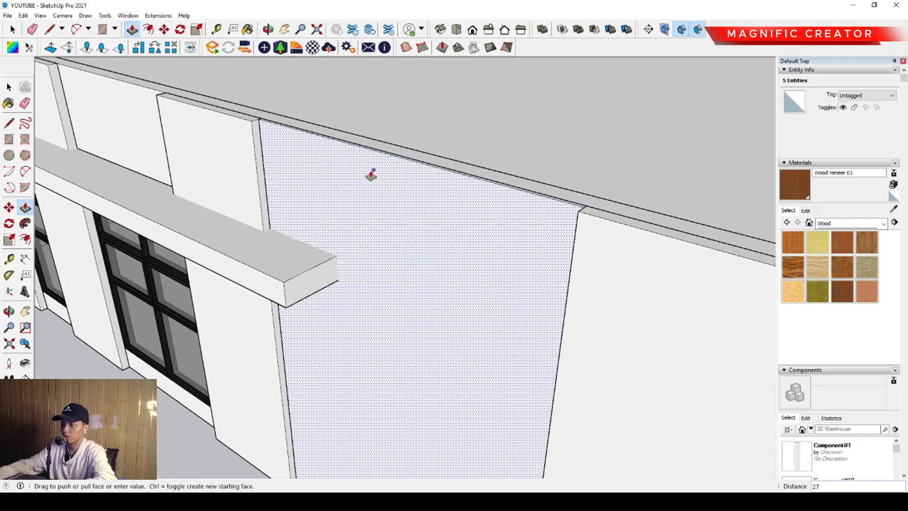
{"action": "key", "text": "space"}
{"action": "right_click", "coordinate": [385, 171]}
{"action": "left_click", "coordinate": [416, 254]}
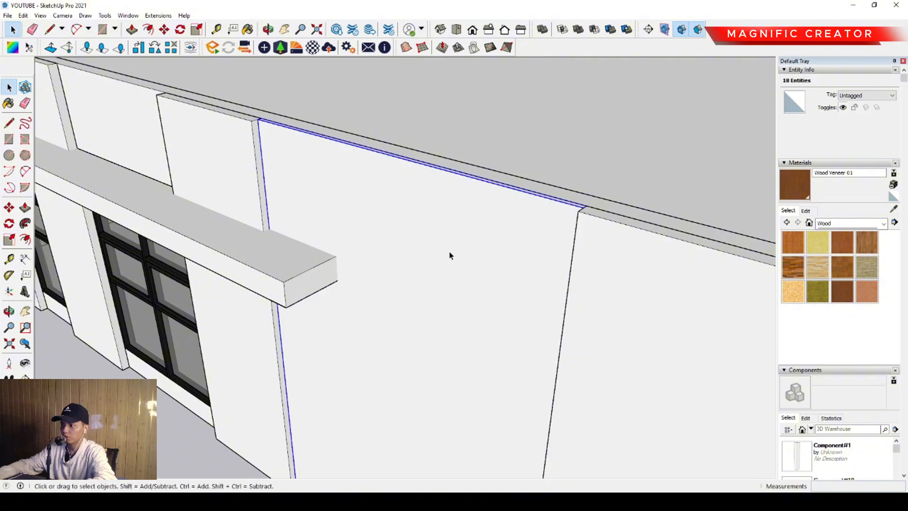
- Trace lines along the bottom edges of the porch plinth, from the front panel around the outer corner to the side panel
{"action": "scroll", "coordinate": [520, 262], "scroll_direction": "down", "scroll_amount": 5}
{"action": "middle_click_drag", "start_coordinate": [203, 295], "coordinate": [348, 295]}
{"action": "scroll", "coordinate": [213, 199], "scroll_direction": "up", "scroll_amount": 5}
{"action": "key", "text": "l"}
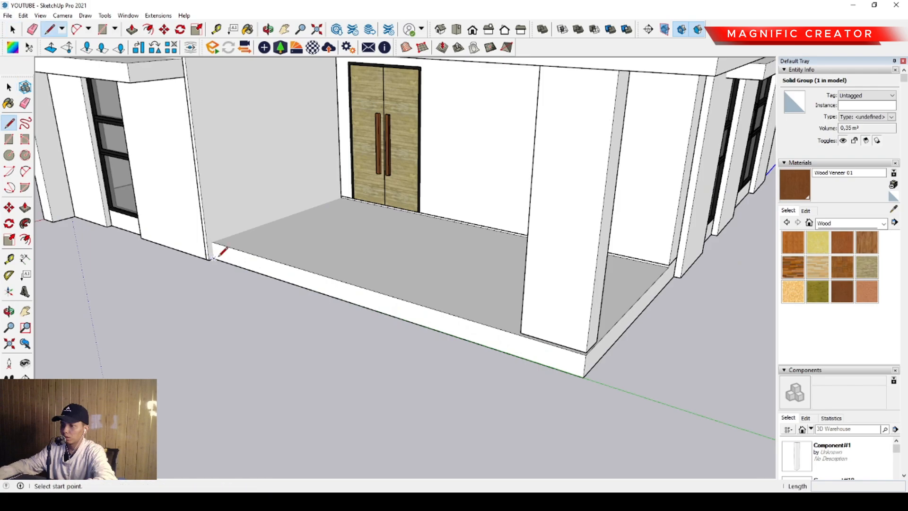
{"action": "scroll", "coordinate": [215, 256], "scroll_direction": "up", "scroll_amount": 2}
{"action": "scroll", "coordinate": [297, 285], "scroll_direction": "down", "scroll_amount": 3}
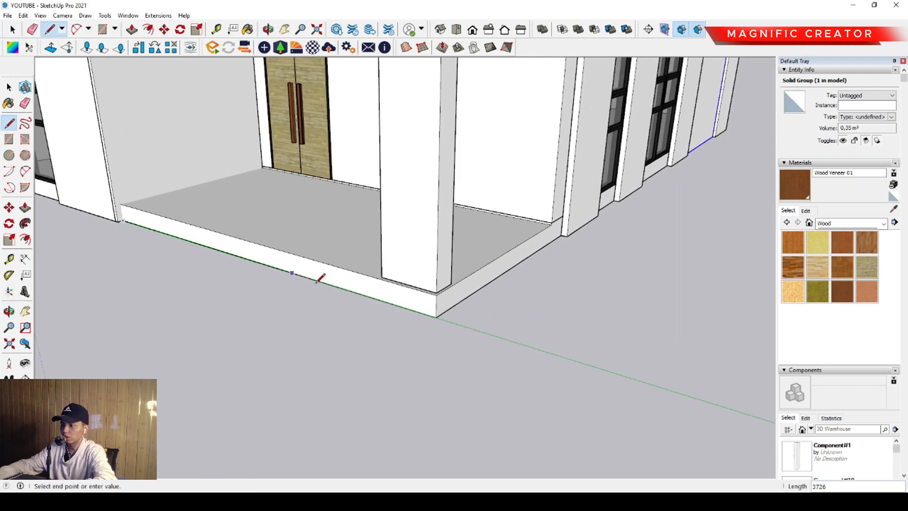
{"action": "scroll", "coordinate": [557, 232], "scroll_direction": "up", "scroll_amount": 1}
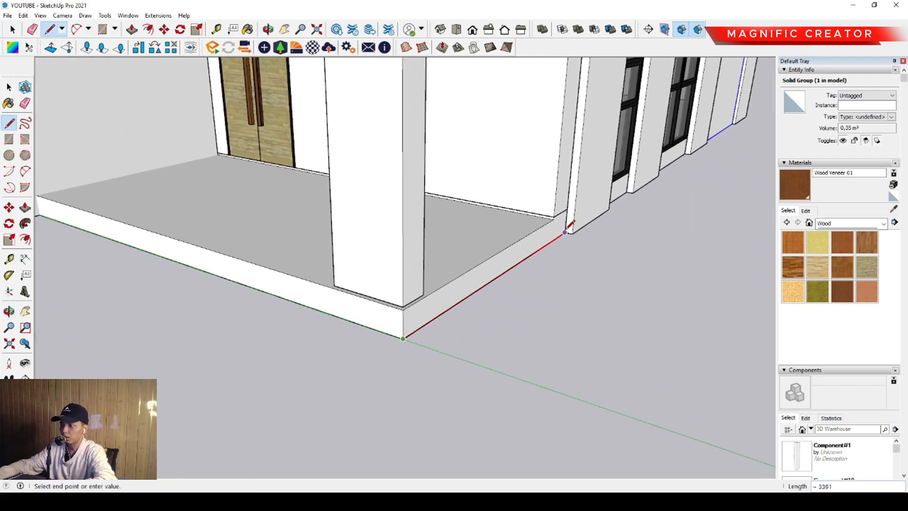
{"action": "key", "text": "space"}
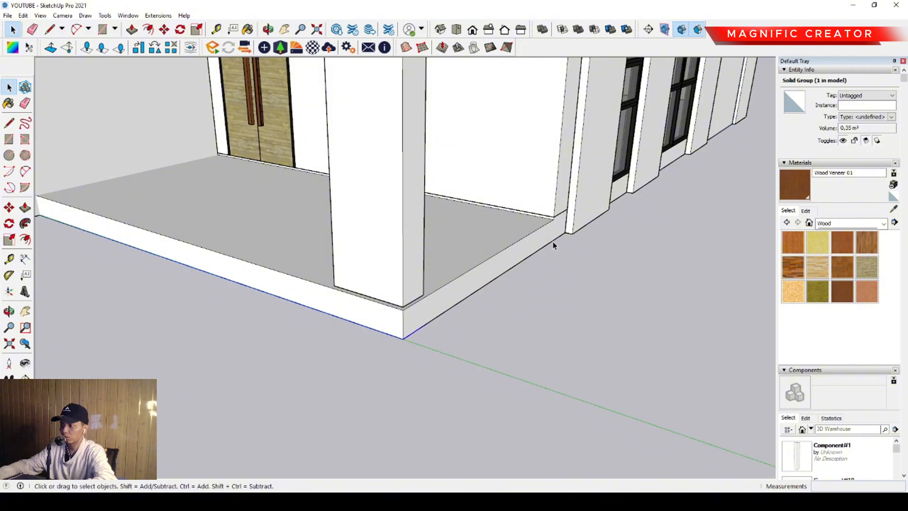
- Offset the two traced porch plinth edges outward by 700
{"action": "middle_click_drag", "start_coordinate": [552, 246], "coordinate": [531, 286]}
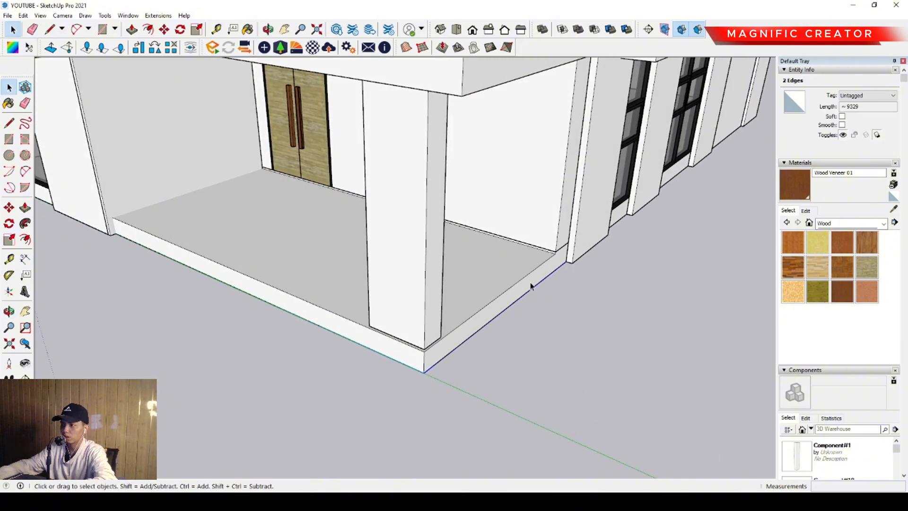
{"action": "key", "text": "f"}
{"action": "left_click", "coordinate": [553, 271]}
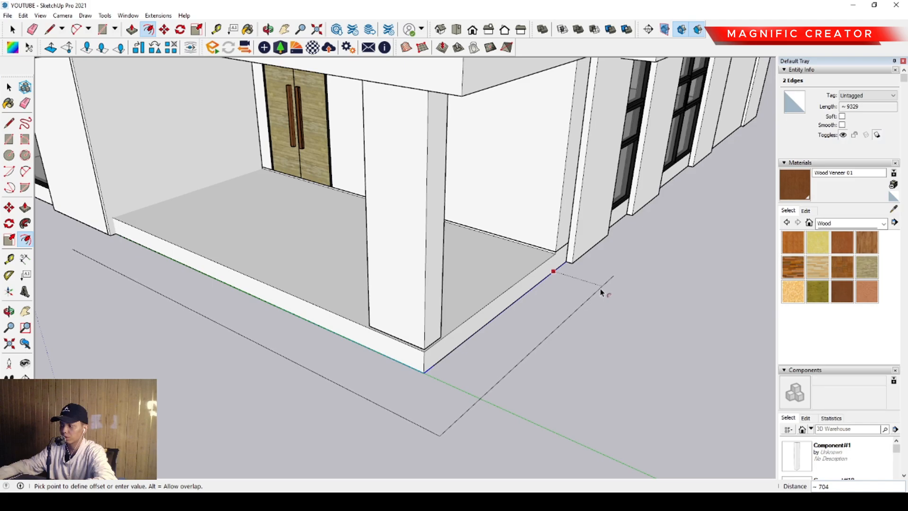
{"action": "key", "text": "Return"}
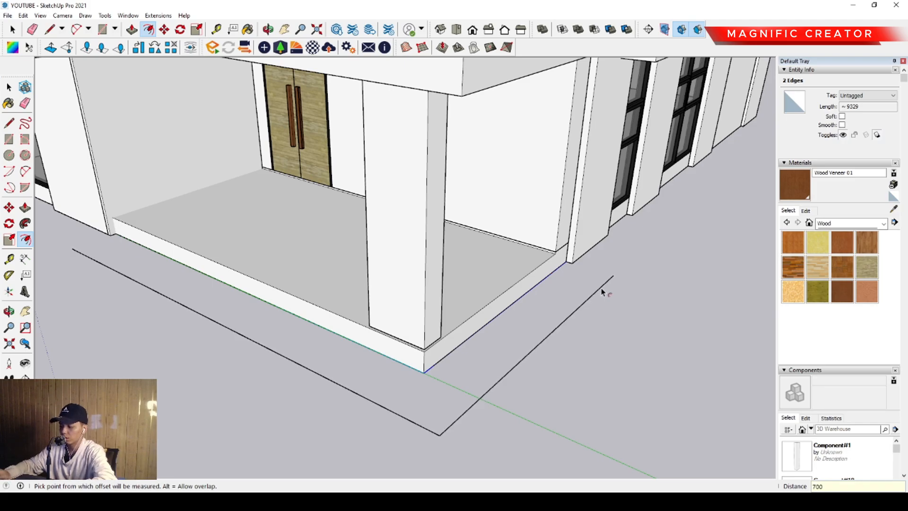
- Close both ends of the 700 offset outline with lines back to the porch plinth's bottom corners
{"action": "key", "text": "space"}
{"action": "scroll", "coordinate": [610, 277], "scroll_direction": "up", "scroll_amount": 2}
{"action": "key", "text": "l"}
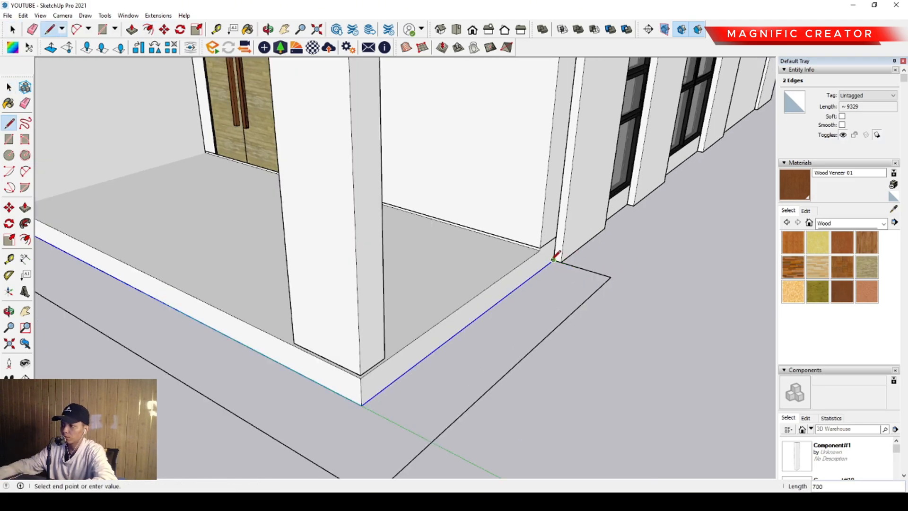
{"action": "left_click", "coordinate": [553, 260]}
{"action": "scroll", "coordinate": [506, 259], "scroll_direction": "down", "scroll_amount": 3}
{"action": "middle_click_drag", "start_coordinate": [282, 248], "coordinate": [360, 262]}
{"action": "scroll", "coordinate": [286, 227], "scroll_direction": "up", "scroll_amount": 4}
{"action": "scroll", "coordinate": [346, 226], "scroll_direction": "up", "scroll_amount": 1}
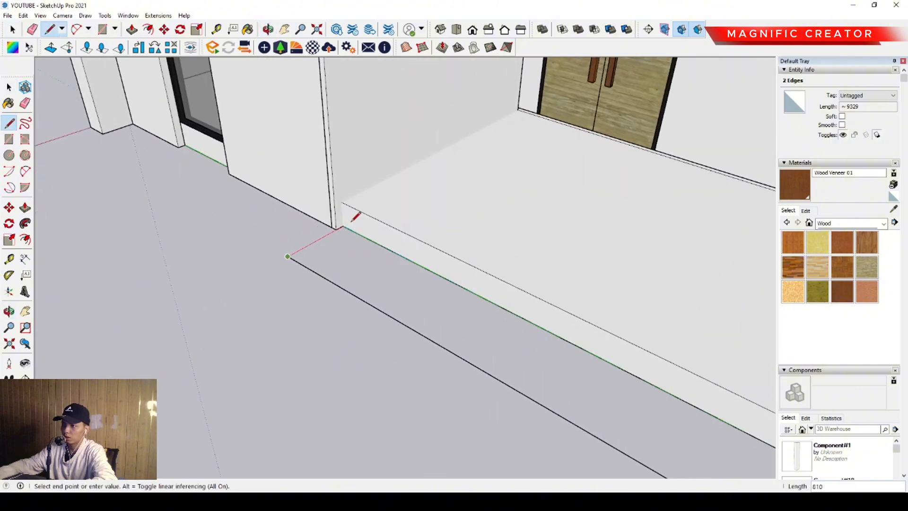
{"action": "left_click", "coordinate": [344, 227]}
- Pull the L-shaped step face around the porch up by 150
{"action": "key", "text": "space"}
{"action": "scroll", "coordinate": [331, 230], "scroll_direction": "down", "scroll_amount": 4}
{"action": "middle_click_drag", "start_coordinate": [442, 322], "coordinate": [461, 273]}
{"action": "scroll", "coordinate": [456, 289], "scroll_direction": "up", "scroll_amount": 2}
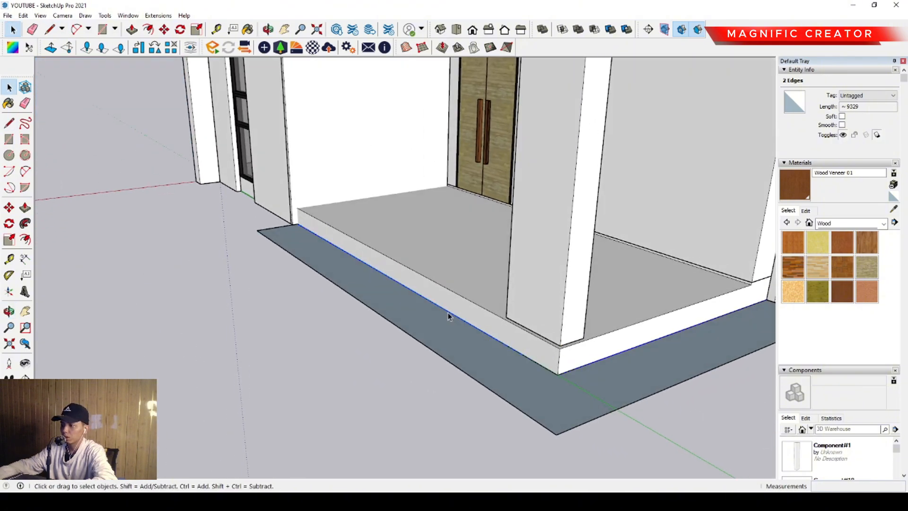
{"action": "key", "text": "p"}
{"action": "scroll", "coordinate": [402, 298], "scroll_direction": "up", "scroll_amount": 2}
{"action": "left_click", "coordinate": [423, 297]}
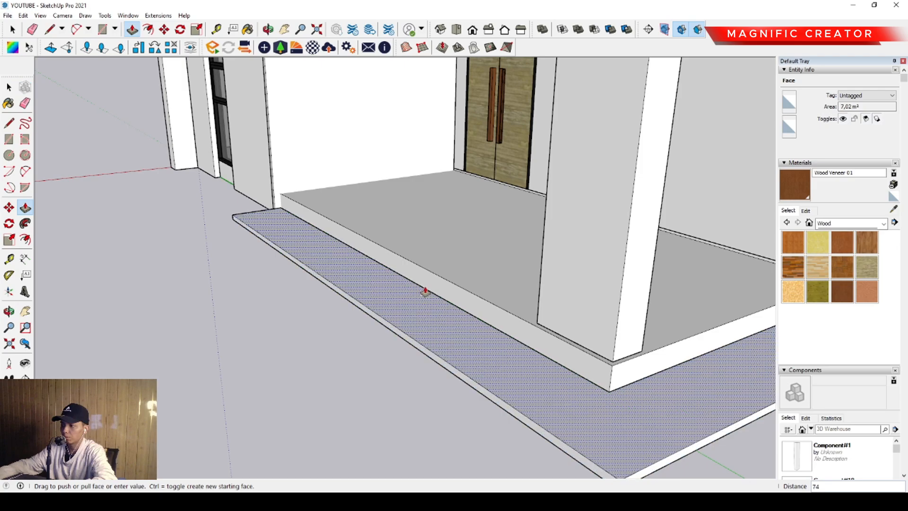
{"action": "scroll", "coordinate": [424, 294], "scroll_direction": "up", "scroll_amount": 1}
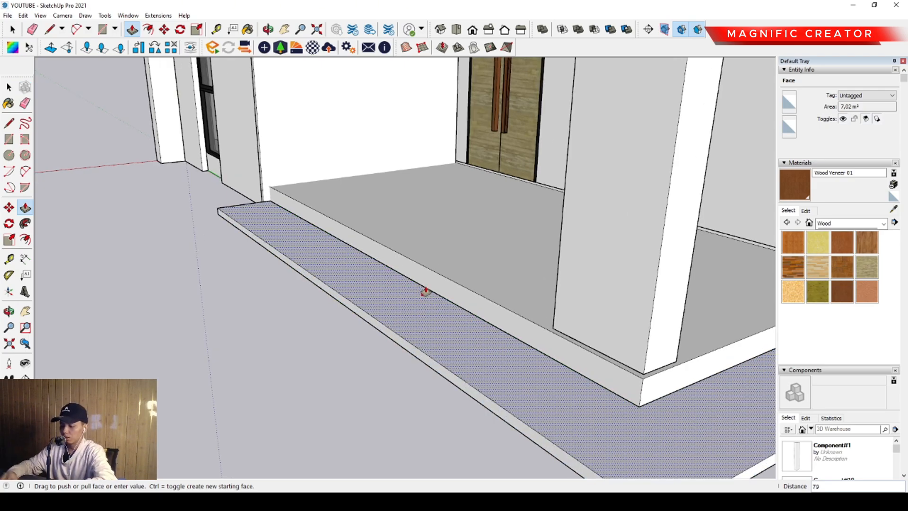
{"action": "type", "text": "15"}
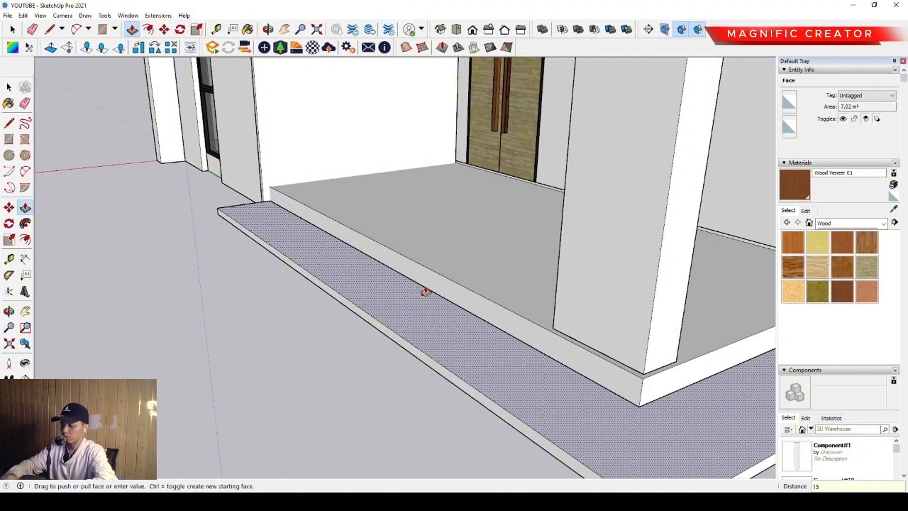
{"action": "type", "text": "0"}
{"action": "key", "text": "Return"}
- Group the complete L-shaped porch step
{"action": "key", "text": "space"}
{"action": "triple_click", "coordinate": [405, 304]}
{"action": "right_click", "coordinate": [405, 304]}
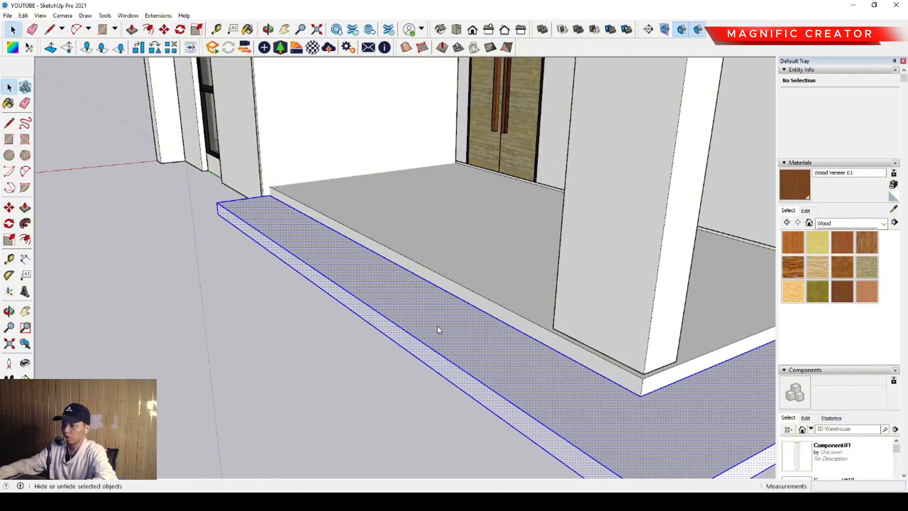
{"action": "left_click", "coordinate": [444, 382]}
- Draw a ground rectangle about 3762 by 700 along the front wall, from the porch step's end to the corner column
{"action": "scroll", "coordinate": [274, 222], "scroll_direction": "down", "scroll_amount": 2}
{"action": "middle_click_drag", "start_coordinate": [273, 222], "coordinate": [462, 297]}
{"action": "scroll", "coordinate": [354, 261], "scroll_direction": "up", "scroll_amount": 2}
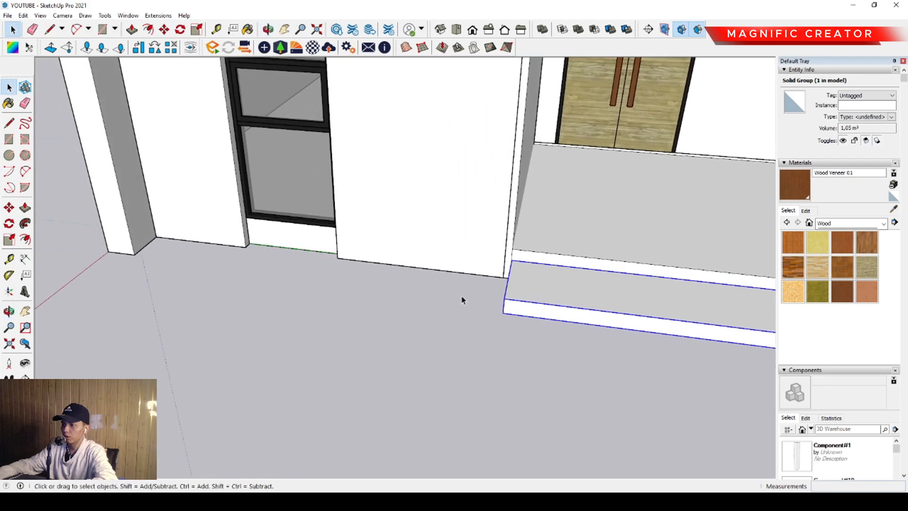
{"action": "key", "text": "r"}
{"action": "left_click", "coordinate": [503, 312]}
{"action": "scroll", "coordinate": [288, 247], "scroll_direction": "up", "scroll_amount": 1}
{"action": "scroll", "coordinate": [274, 245], "scroll_direction": "down", "scroll_amount": 2}
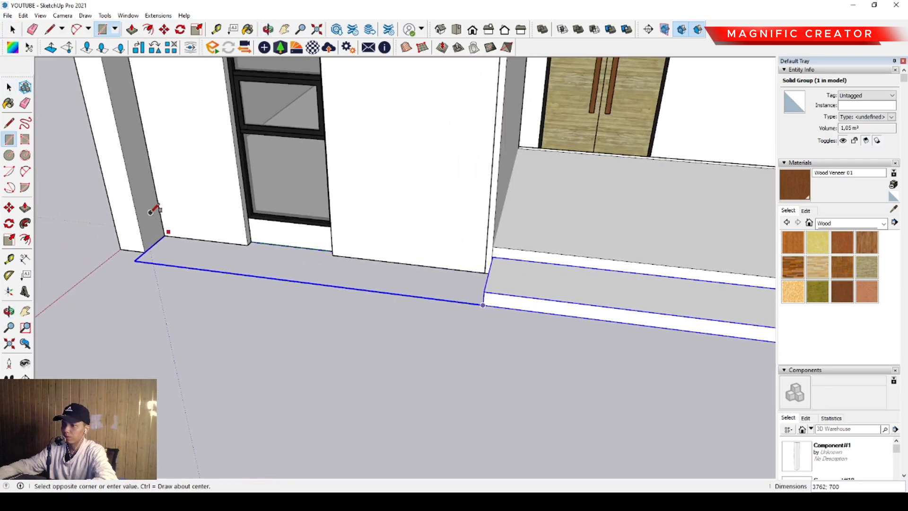
{"action": "left_click", "coordinate": [149, 214]}
- Pull the front wall's ground rectangle up by 150, level with the porch step
{"action": "scroll", "coordinate": [150, 252], "scroll_direction": "up", "scroll_amount": 2}
{"action": "middle_click_drag", "start_coordinate": [150, 251], "coordinate": [303, 284]}
{"action": "key", "text": "space"}
{"action": "double_click", "coordinate": [209, 267]}
{"action": "key", "text": "s"}
{"action": "key", "text": "space"}
{"action": "key", "text": "p"}
{"action": "double_click", "coordinate": [426, 303]}
{"action": "left_click", "coordinate": [629, 356]}
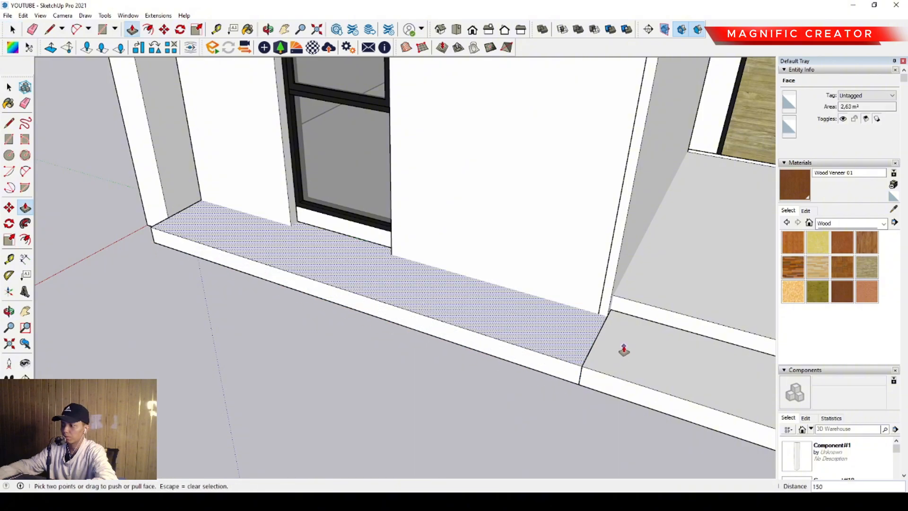
- Offset the front planter's top face inward to form a narrow rim, and group the planter
{"action": "key", "text": "space"}
{"action": "scroll", "coordinate": [371, 263], "scroll_direction": "up", "scroll_amount": 2}
{"action": "key", "text": "f"}
{"action": "left_click", "coordinate": [343, 239]}
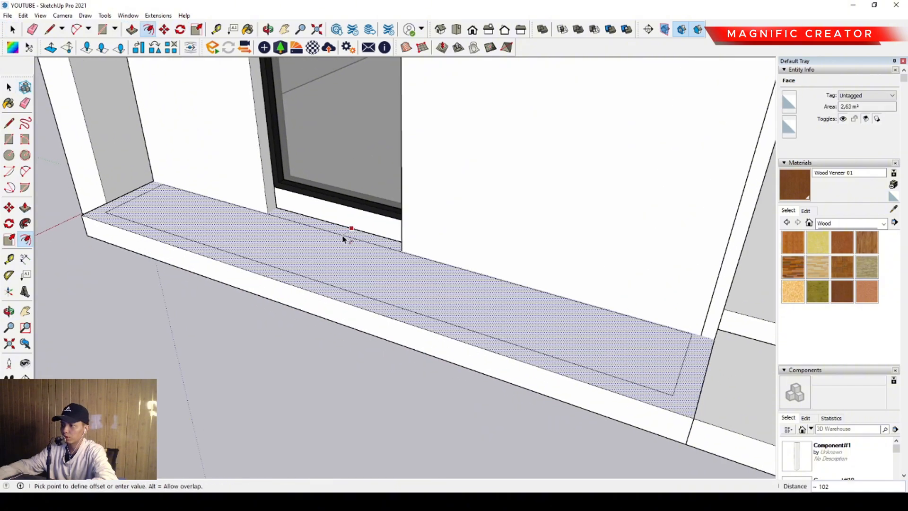
{"action": "left_click", "coordinate": [343, 238]}
{"action": "key", "text": "space"}
{"action": "left_click", "coordinate": [330, 275]}
{"action": "scroll", "coordinate": [329, 275], "scroll_direction": "down", "scroll_amount": 3}
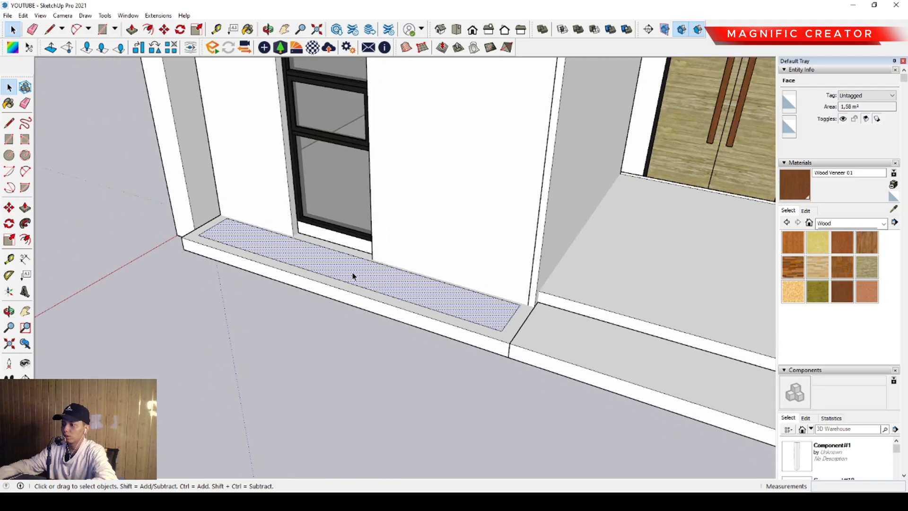
{"action": "triple_click", "coordinate": [365, 268]}
{"action": "key", "text": "g"}
- Draw a ground rectangle along the side wall, from the porch step's end corner to the building's far corner
{"action": "scroll", "coordinate": [339, 282], "scroll_direction": "down", "scroll_amount": 4}
{"action": "scroll", "coordinate": [339, 282], "scroll_direction": "down", "scroll_amount": 3}
{"action": "middle_click_drag", "start_coordinate": [340, 282], "coordinate": [89, 229]}
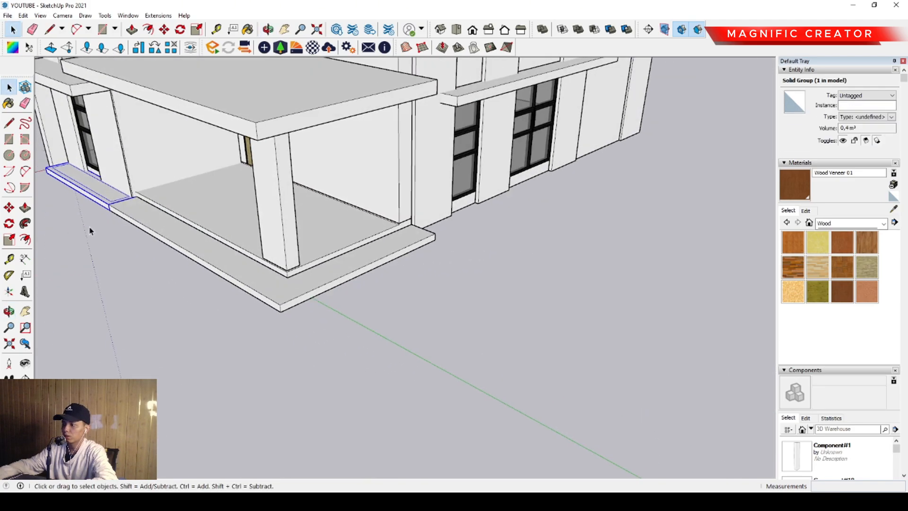
{"action": "middle_click_drag", "start_coordinate": [415, 271], "coordinate": [99, 284]}
{"action": "scroll", "coordinate": [260, 248], "scroll_direction": "up", "scroll_amount": 4}
{"action": "key", "text": "r"}
{"action": "left_click", "coordinate": [277, 257]}
{"action": "scroll", "coordinate": [277, 257], "scroll_direction": "down", "scroll_amount": 3}
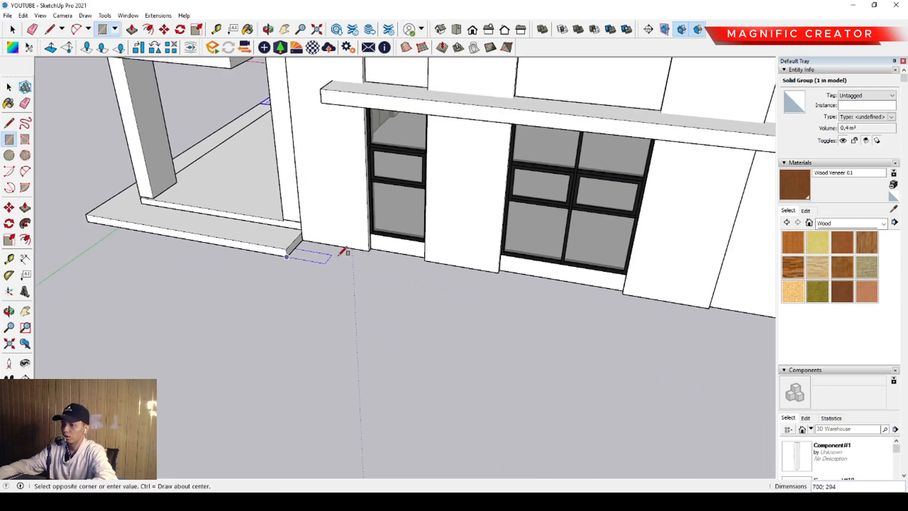
{"action": "scroll", "coordinate": [345, 138], "scroll_direction": "up", "scroll_amount": 2}
{"action": "middle_click_drag", "start_coordinate": [569, 358], "coordinate": [366, 314], "text": "shift"}
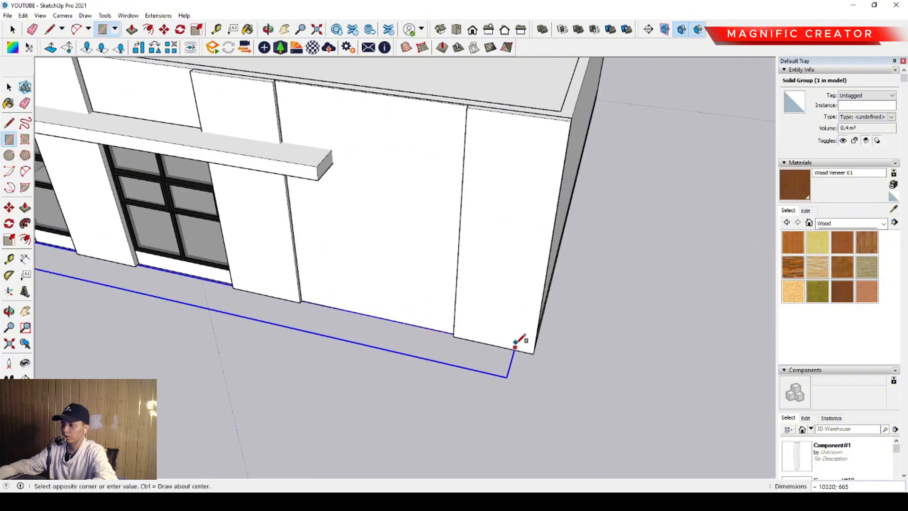
{"action": "left_click", "coordinate": [534, 352]}
- Pull the side wall's ground rectangle up level with the top of the porch step
{"action": "key", "text": "space"}
{"action": "scroll", "coordinate": [271, 274], "scroll_direction": "down", "scroll_amount": 3}
{"action": "middle_click_drag", "start_coordinate": [271, 273], "coordinate": [511, 219]}
{"action": "scroll", "coordinate": [312, 314], "scroll_direction": "up", "scroll_amount": 5}
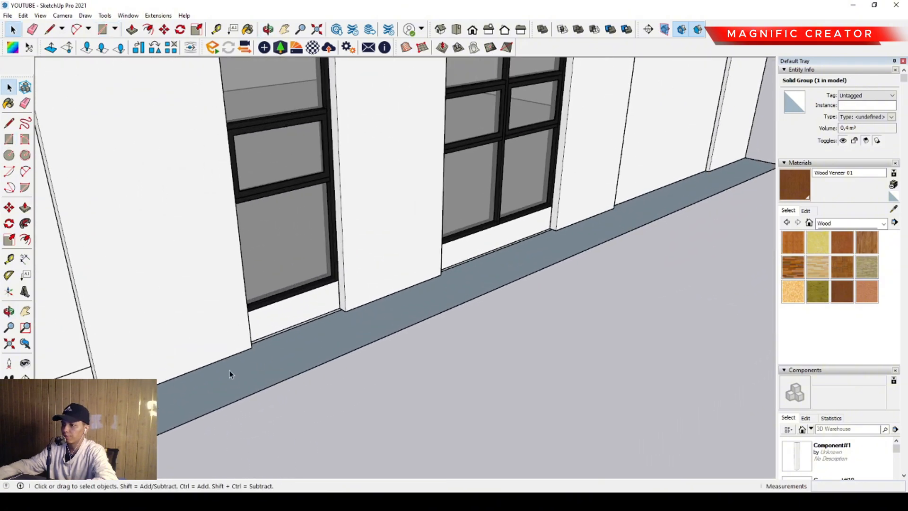
{"action": "middle_click_drag", "start_coordinate": [229, 370], "coordinate": [414, 308], "text": "shift"}
{"action": "key", "text": "p"}
{"action": "left_click", "coordinate": [412, 306]}
{"action": "left_click", "coordinate": [267, 326]}
{"action": "key", "text": "space"}
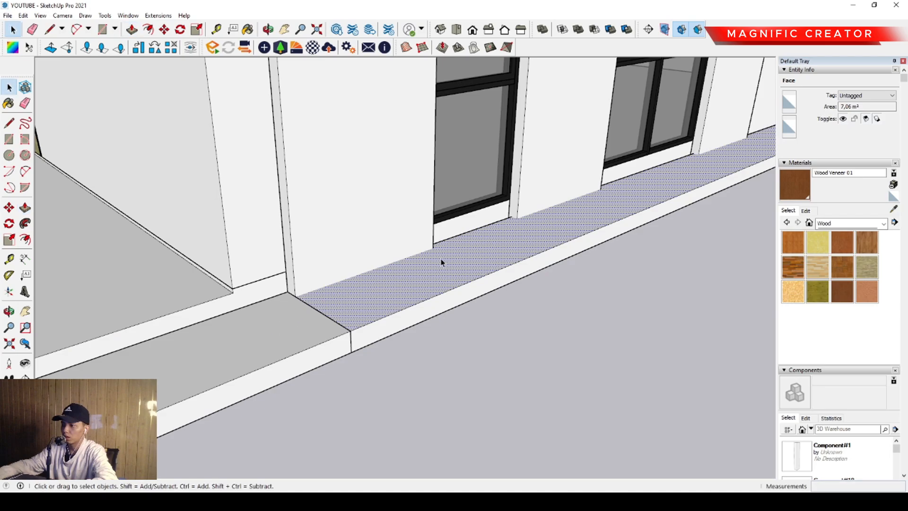
- Offset the side planter's top face inward to form a narrow rim, and group the planter
{"action": "scroll", "coordinate": [457, 253], "scroll_direction": "up", "scroll_amount": 1}
{"action": "key", "text": "f"}
{"action": "key", "text": "ctrl+z"}
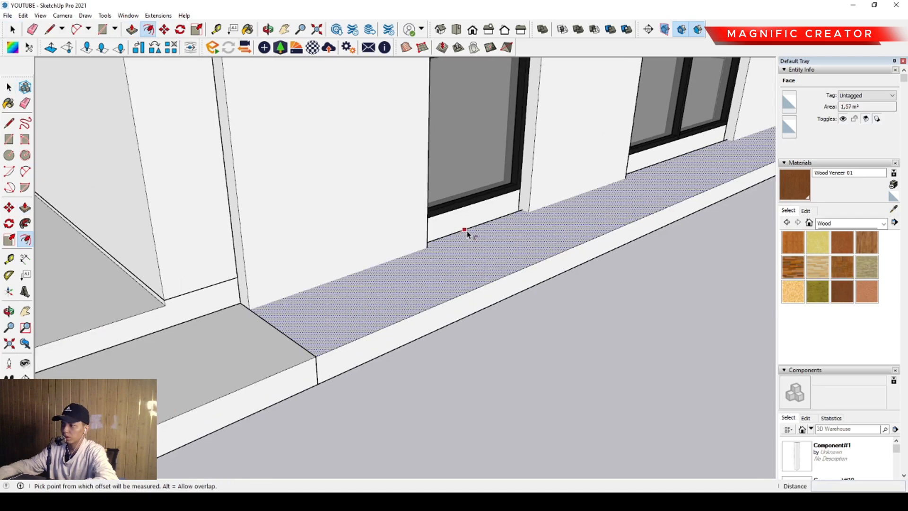
{"action": "left_click", "coordinate": [465, 230]}
{"action": "left_click", "coordinate": [471, 237]}
{"action": "key", "text": "space"}
{"action": "triple_click", "coordinate": [471, 240]}
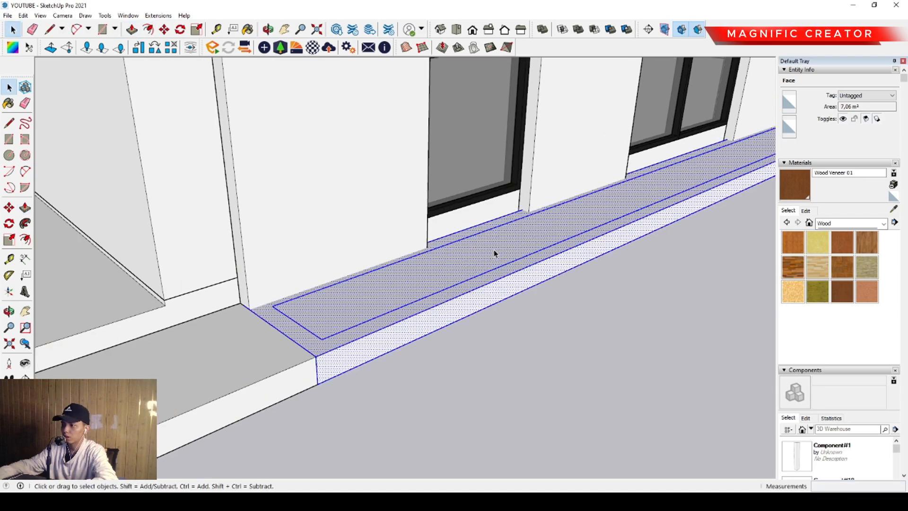
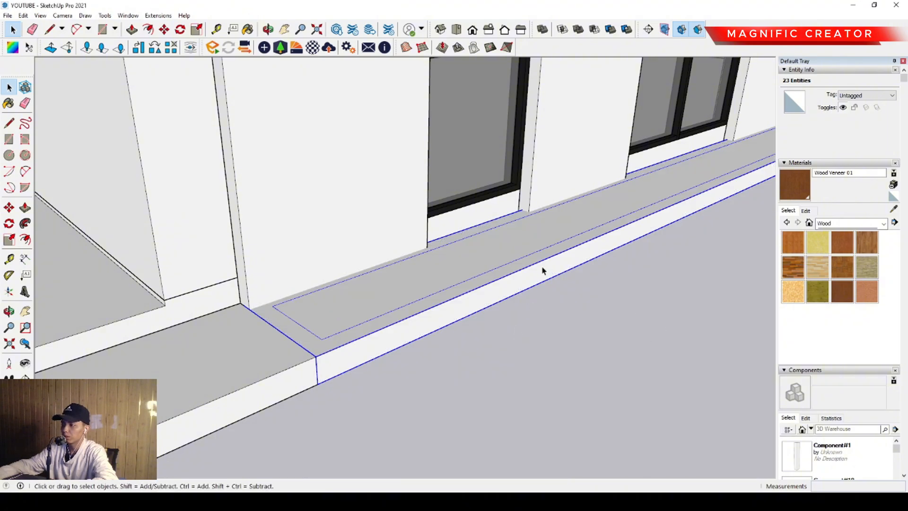
- Draw the ground slab's outer outline from the front planter's corner, around the front and side, to the side planter's far end
{"action": "scroll", "coordinate": [541, 266], "scroll_direction": "down", "scroll_amount": 10}
{"action": "middle_click_drag", "start_coordinate": [377, 233], "coordinate": [383, 267]}
{"action": "left_click_drag", "start_coordinate": [383, 267], "coordinate": [382, 321]}
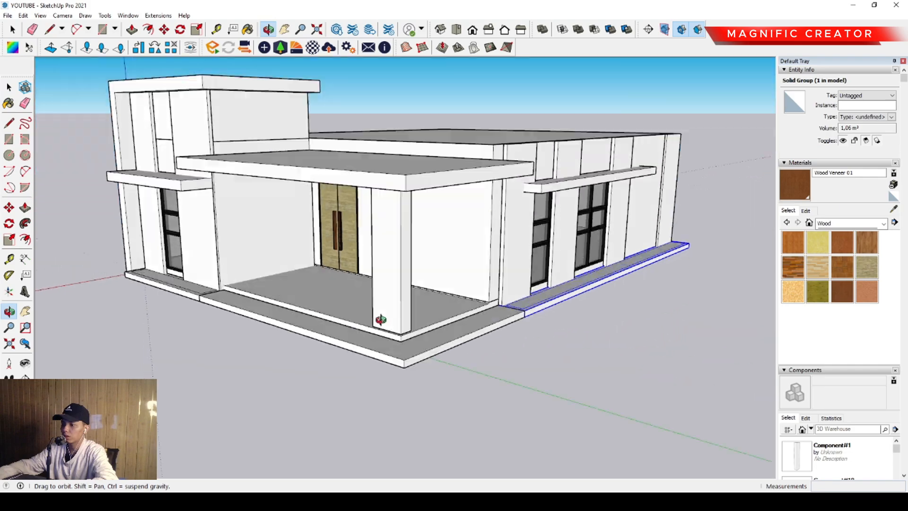
{"action": "scroll", "coordinate": [325, 253], "scroll_direction": "up", "scroll_amount": 6}
{"action": "key", "text": "l"}
{"action": "key", "text": "space"}
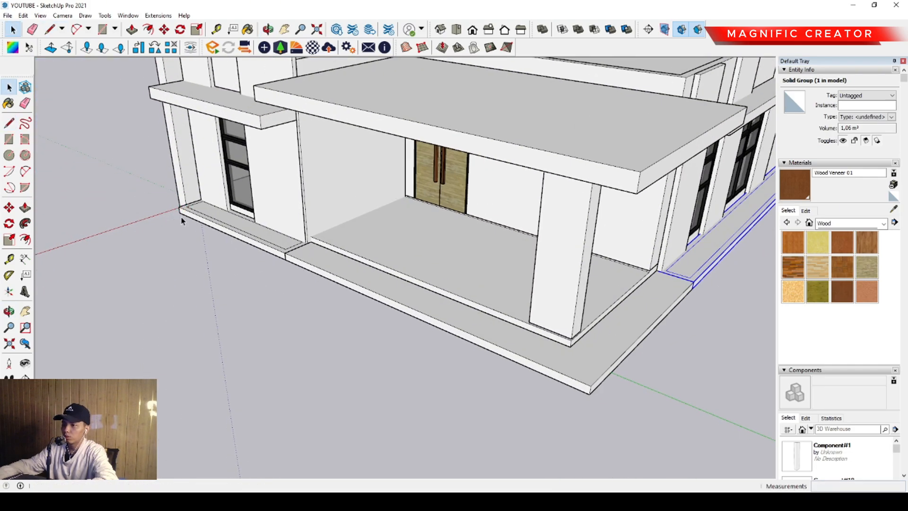
{"action": "scroll", "coordinate": [180, 211], "scroll_direction": "down", "scroll_amount": 3}
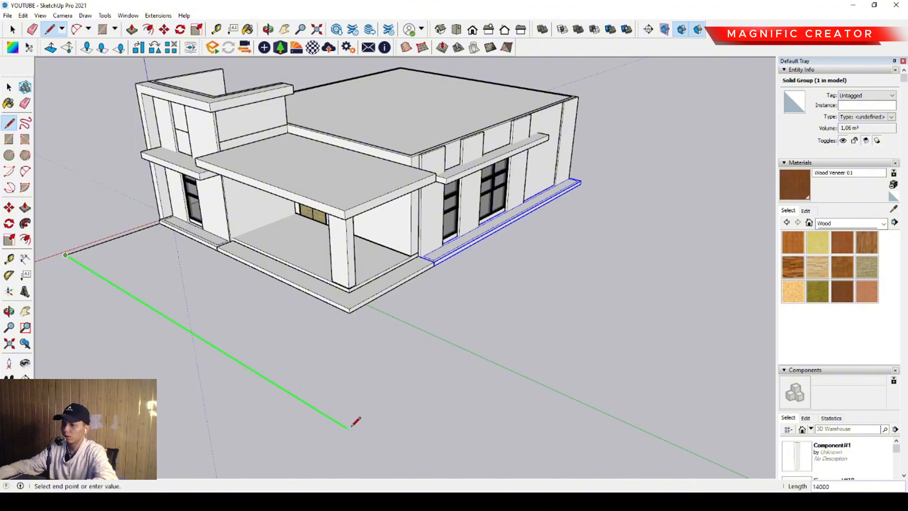
{"action": "scroll", "coordinate": [578, 181], "scroll_direction": "up", "scroll_amount": 2}
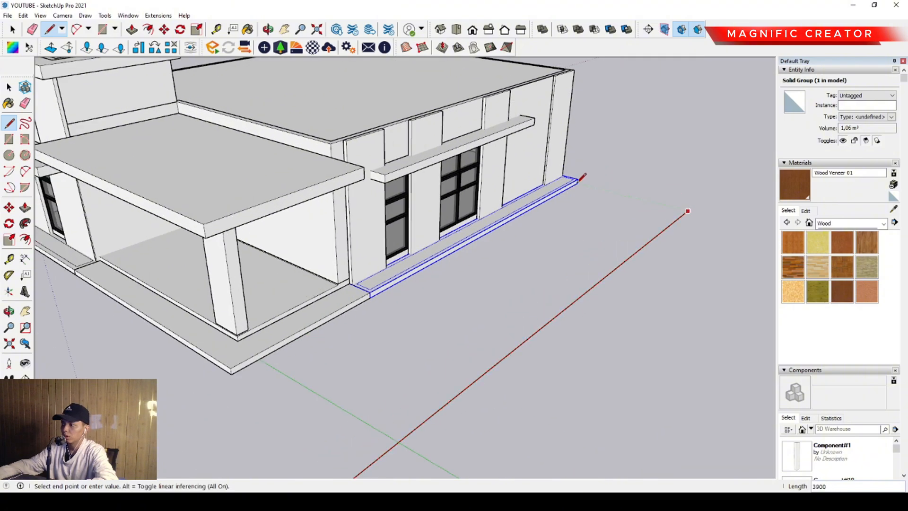
- Close the ground outline with a line from the porch step's outer corner to the front planter's outer corner
{"action": "left_click", "coordinate": [232, 374]}
{"action": "middle_click_drag", "start_coordinate": [101, 320], "coordinate": [301, 298]}
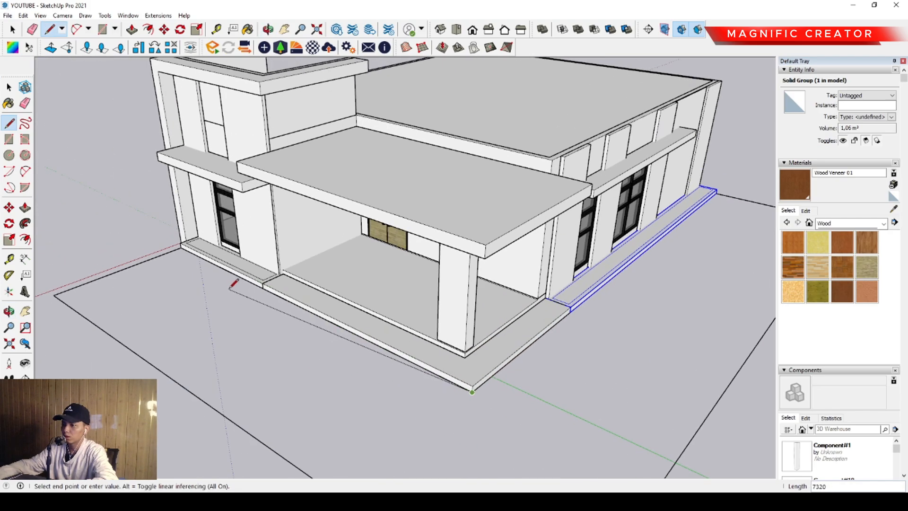
{"action": "left_click", "coordinate": [181, 246]}
- Pull the ground face down into a slab about 178 thick and group it
{"action": "key", "text": "p"}
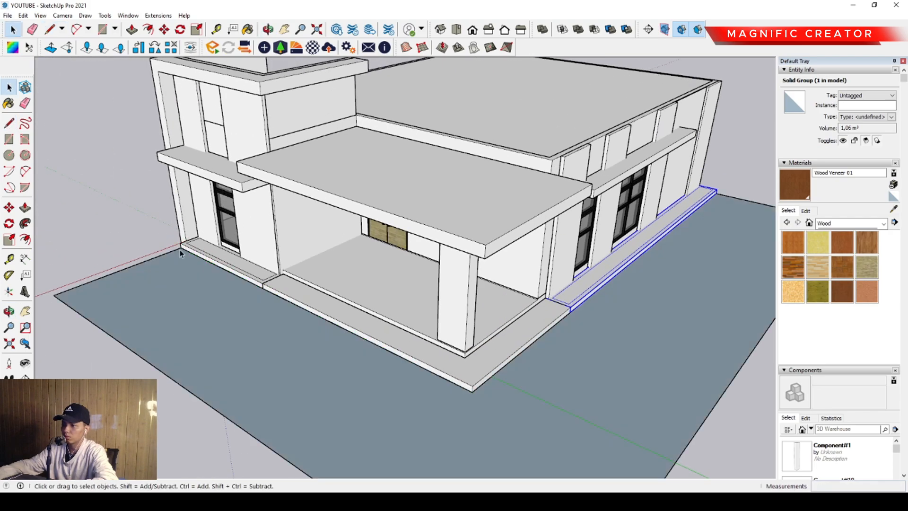
{"action": "middle_click_drag", "start_coordinate": [179, 250], "coordinate": [513, 339]}
{"action": "left_click", "coordinate": [513, 339]}
{"action": "left_click", "coordinate": [563, 340]}
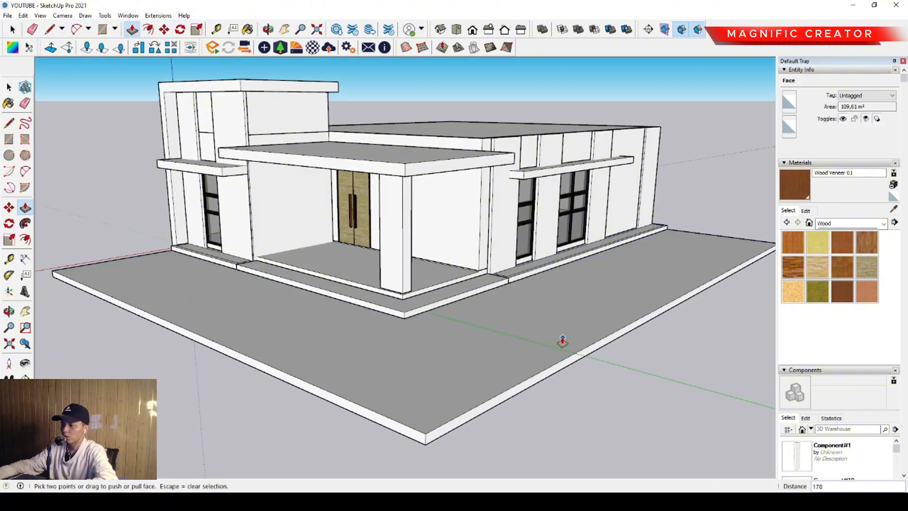
{"action": "key", "text": "space"}
{"action": "triple_click", "coordinate": [573, 323]}
{"action": "key", "text": "ctrl+g"}
- Paint the inner top face of the side planter with the Vegetation Grass landscaping material
{"action": "scroll", "coordinate": [545, 303], "scroll_direction": "up", "scroll_amount": 2}
{"action": "middle_click_drag", "start_coordinate": [540, 302], "coordinate": [538, 373], "text": "shift"}
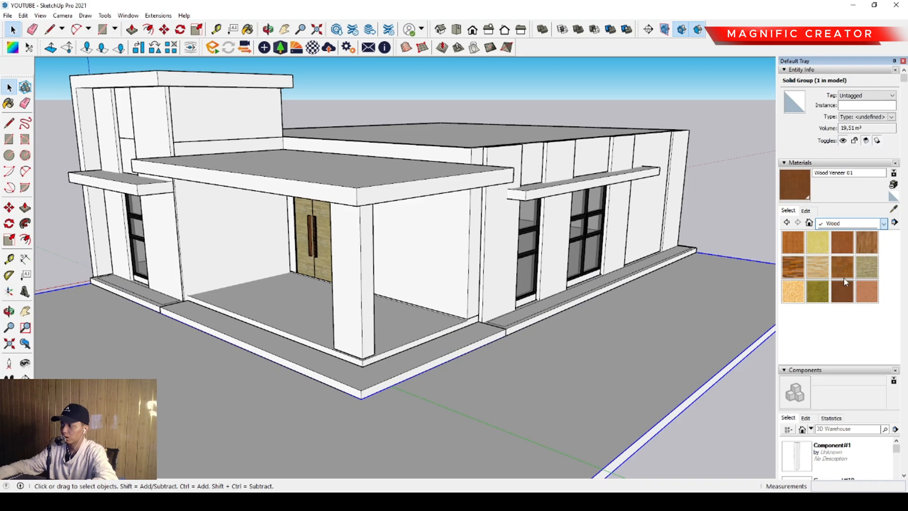
{"action": "left_click", "coordinate": [839, 275]}
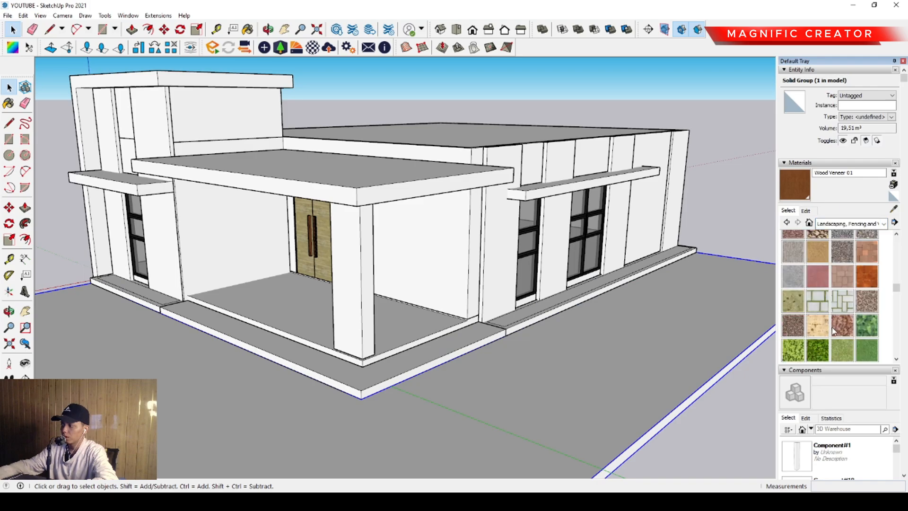
{"action": "left_click", "coordinate": [846, 296]}
{"action": "middle_click_drag", "start_coordinate": [492, 312], "coordinate": [506, 365]}
{"action": "scroll", "coordinate": [515, 353], "scroll_direction": "up", "scroll_amount": 3}
{"action": "left_click", "coordinate": [515, 353]}
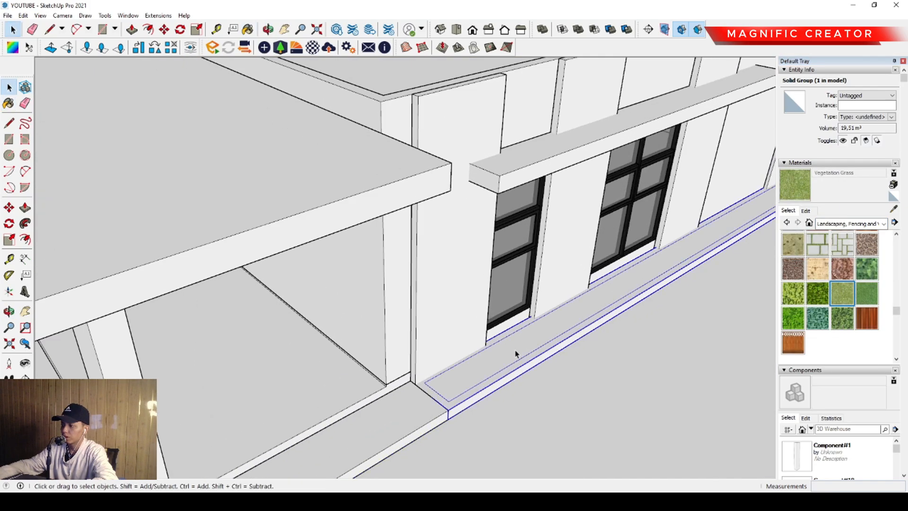
{"action": "double_click", "coordinate": [515, 353]}
{"action": "left_click", "coordinate": [538, 336]}
{"action": "key", "text": "b"}
{"action": "left_click", "coordinate": [547, 325]}
- Paint the inner top face of the front planter with Vegetation Grass and leave its group
{"action": "scroll", "coordinate": [548, 325], "scroll_direction": "down", "scroll_amount": 3}
{"action": "middle_click_drag", "start_coordinate": [341, 365], "coordinate": [389, 310]}
{"action": "left_click", "coordinate": [390, 310]}
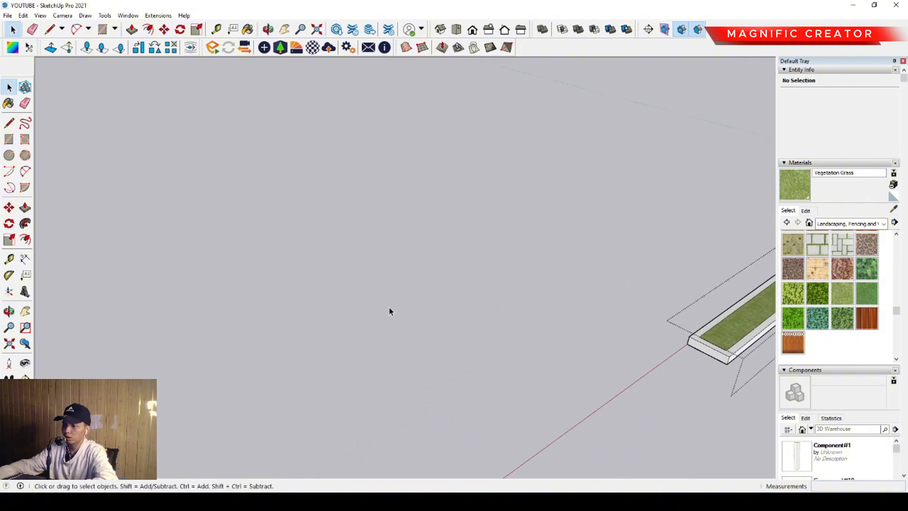
{"action": "left_click", "coordinate": [389, 311]}
{"action": "triple_click", "coordinate": [252, 249]}
{"action": "left_click", "coordinate": [243, 237]}
{"action": "key", "text": "b"}
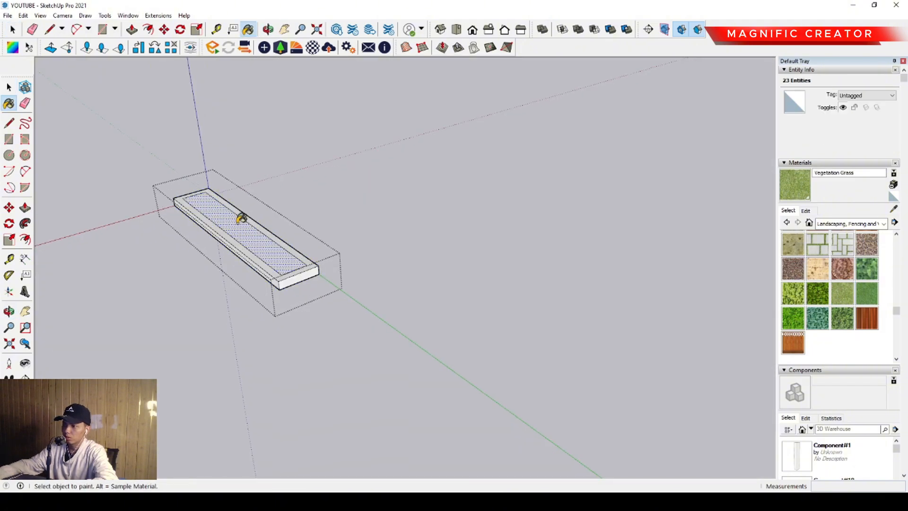
{"action": "left_click", "coordinate": [240, 221]}
{"action": "key", "text": "space"}
{"action": "scroll", "coordinate": [274, 189], "scroll_direction": "down", "scroll_amount": 4}
{"action": "left_click", "coordinate": [274, 189]}
- Paint the front tower's wall panels beside the window with the Wood Fence material
{"action": "mouse_move", "coordinate": [378, 281]}
{"action": "middle_mouse_down", "text": "shift"}
{"action": "mouse_move", "coordinate": [382, 320]}
{"action": "mouse_move", "coordinate": [380, 289]}
{"action": "middle_mouse_up", "text": "shift"}
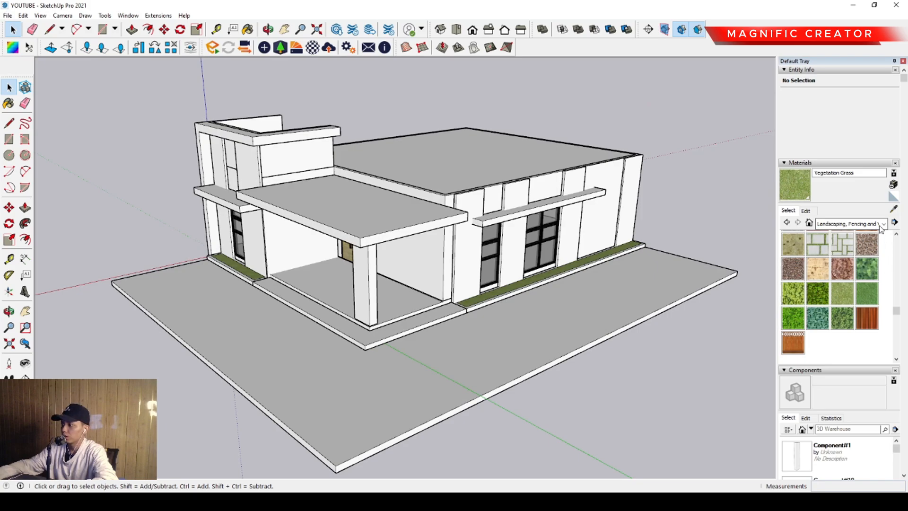
{"action": "left_click", "coordinate": [867, 318]}
{"action": "scroll", "coordinate": [212, 237], "scroll_direction": "up", "scroll_amount": 8}
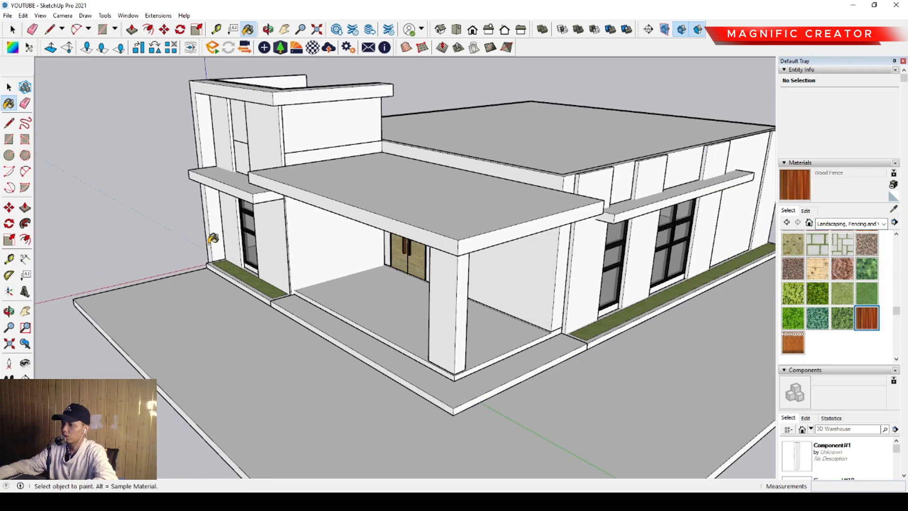
{"action": "left_click", "coordinate": [255, 213]}
{"action": "left_click", "coordinate": [191, 206]}
{"action": "key", "text": "space"}
{"action": "scroll", "coordinate": [251, 209], "scroll_direction": "down", "scroll_amount": 4}
{"action": "middle_click_drag", "start_coordinate": [258, 233], "coordinate": [265, 208]}
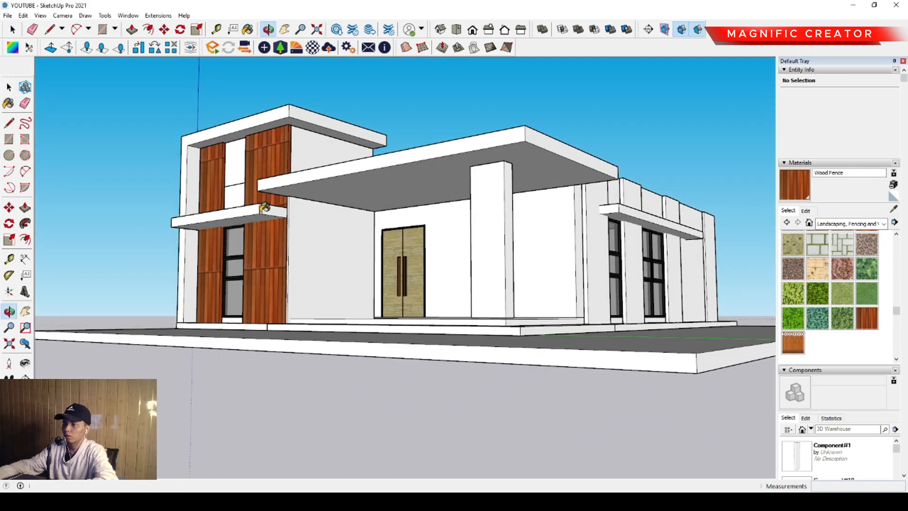
- Draw a rectangle filling the upper wall opening between the tower's wood panels, from the canopy ledge to the roof overhang
{"action": "scroll", "coordinate": [268, 262], "scroll_direction": "up", "scroll_amount": 5}
{"action": "middle_click_drag", "start_coordinate": [268, 263], "coordinate": [281, 278]}
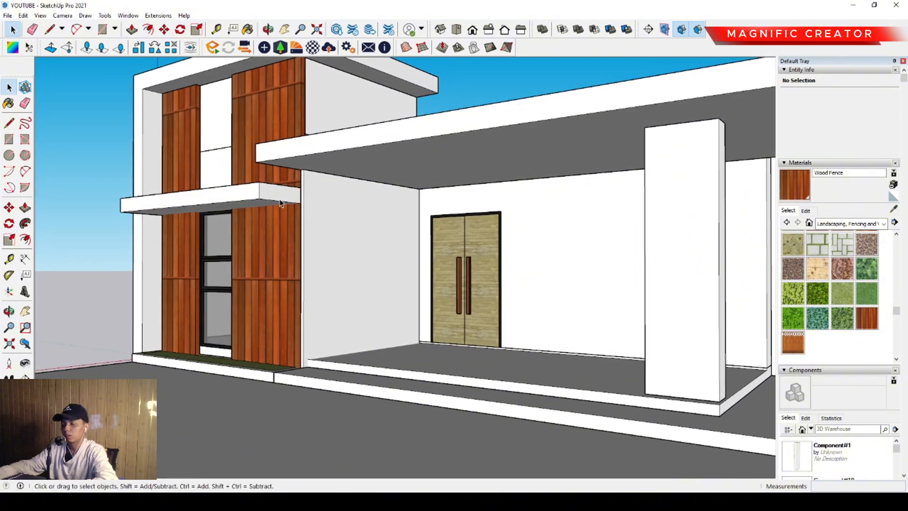
{"action": "scroll", "coordinate": [283, 233], "scroll_direction": "down", "scroll_amount": 5}
{"action": "middle_click_drag", "start_coordinate": [283, 232], "coordinate": [324, 247]}
{"action": "scroll", "coordinate": [274, 239], "scroll_direction": "up", "scroll_amount": 5}
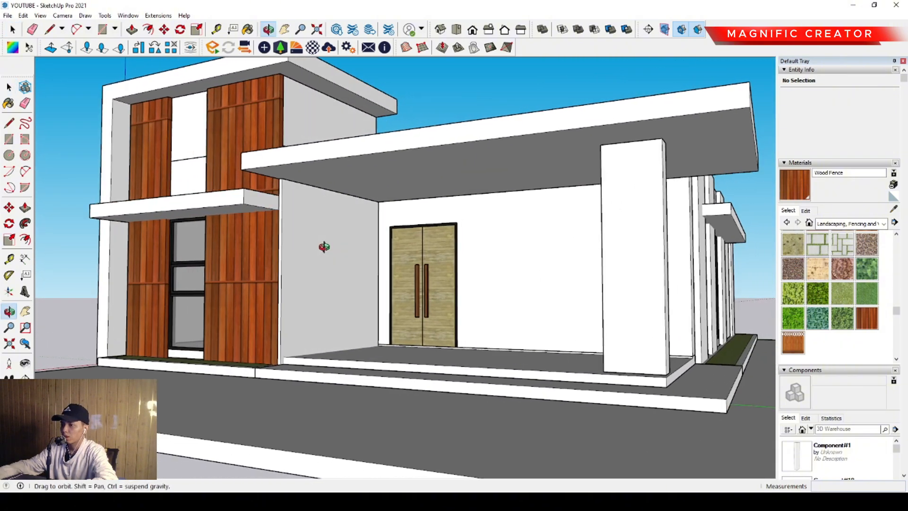
{"action": "scroll", "coordinate": [205, 189], "scroll_direction": "up", "scroll_amount": 10}
{"action": "key", "text": "r"}
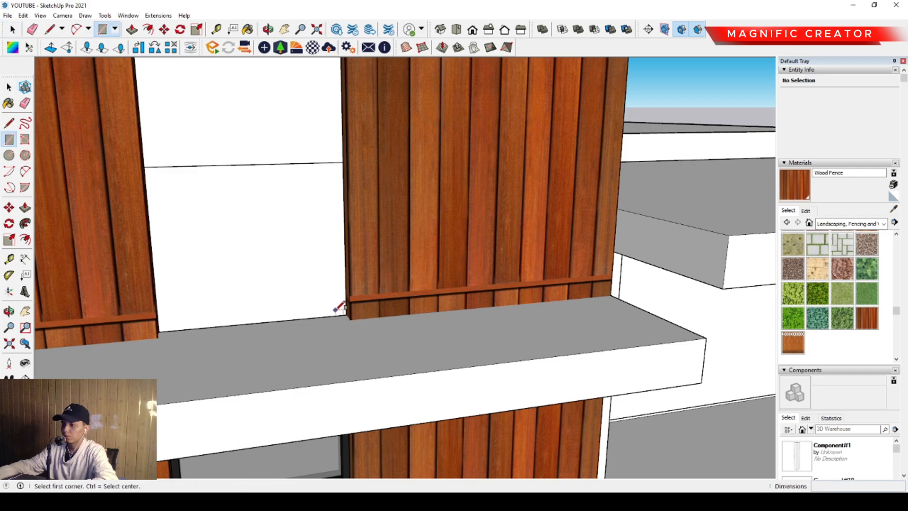
{"action": "left_click", "coordinate": [348, 312]}
{"action": "scroll", "coordinate": [263, 187], "scroll_direction": "down", "scroll_amount": 5}
{"action": "scroll", "coordinate": [166, 77], "scroll_direction": "up", "scroll_amount": 6}
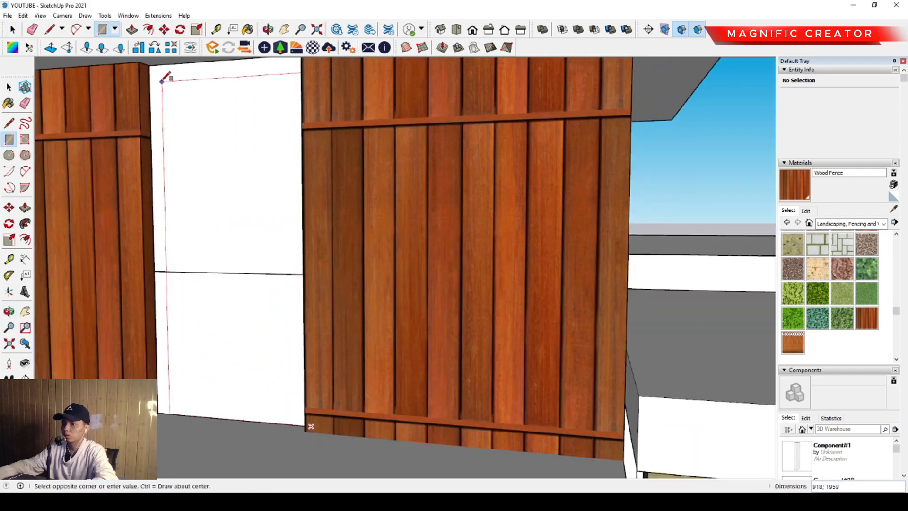
{"action": "left_click", "coordinate": [150, 66]}
- Push/Pull the new rectangle between the wood panels into a thin solid panel and group it
{"action": "key", "text": "space"}
{"action": "scroll", "coordinate": [221, 141], "scroll_direction": "up", "scroll_amount": 2}
{"action": "key", "text": "p"}
{"action": "double_click", "coordinate": [220, 129]}
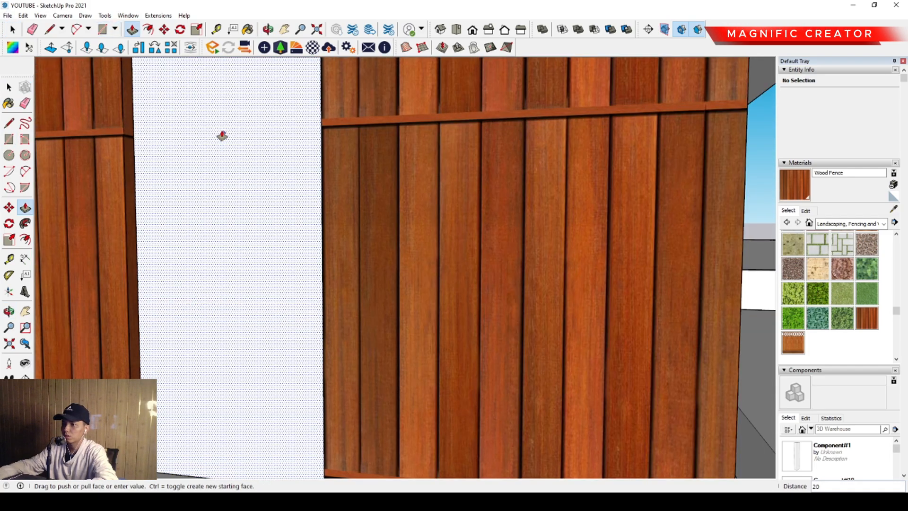
{"action": "key", "text": "space"}
{"action": "triple_click", "coordinate": [318, 217]}
{"action": "key", "text": "ctrl+g"}
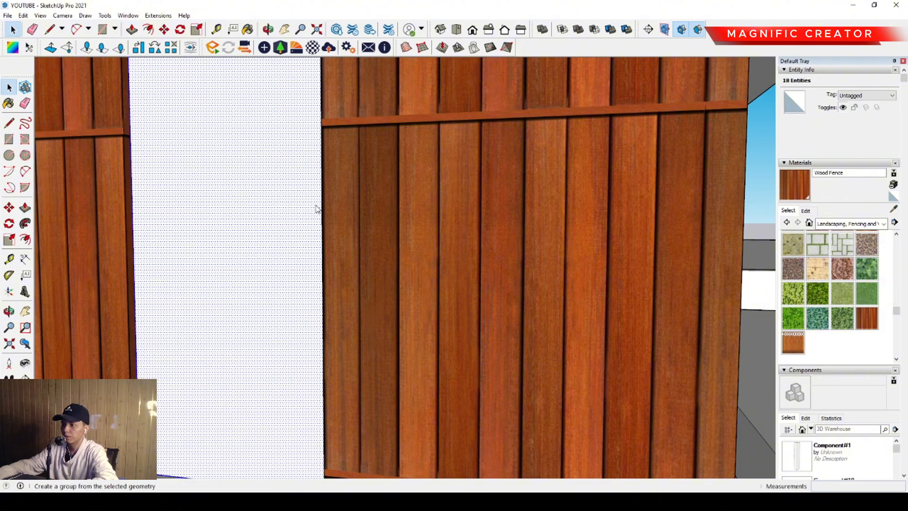
- Set the Wood Fence texture size to 800 wide and 8000 high, and clear the selection
{"action": "scroll", "coordinate": [317, 206], "scroll_direction": "down", "scroll_amount": 3}
{"action": "left_click", "coordinate": [810, 209]}
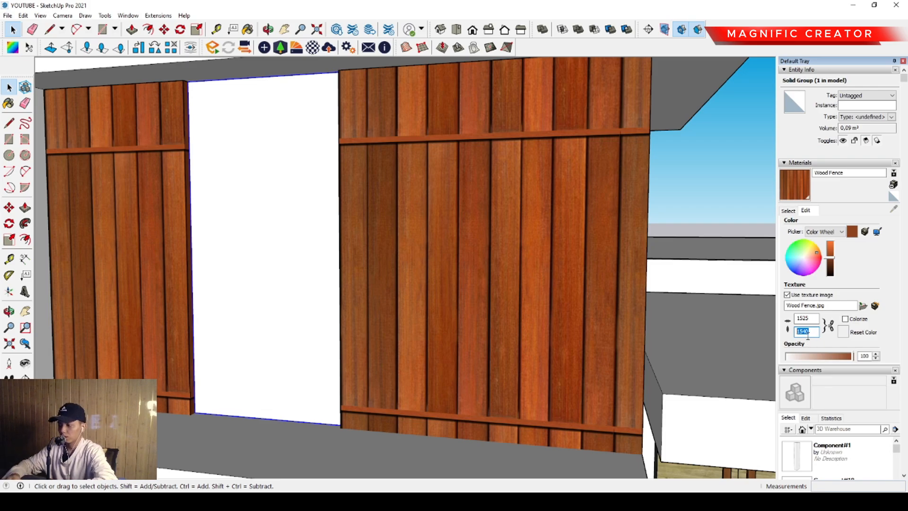
{"action": "type", "text": "8000"}
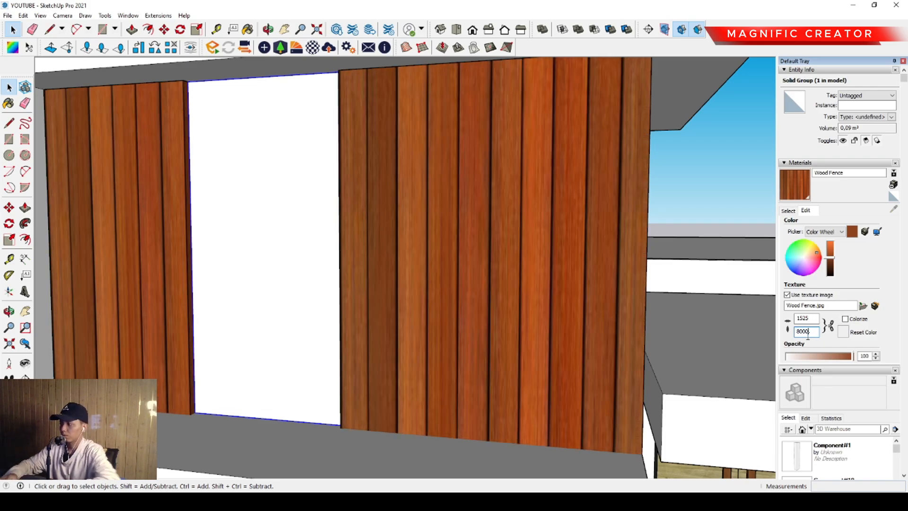
{"action": "scroll", "coordinate": [575, 305], "scroll_direction": "down", "scroll_amount": 10}
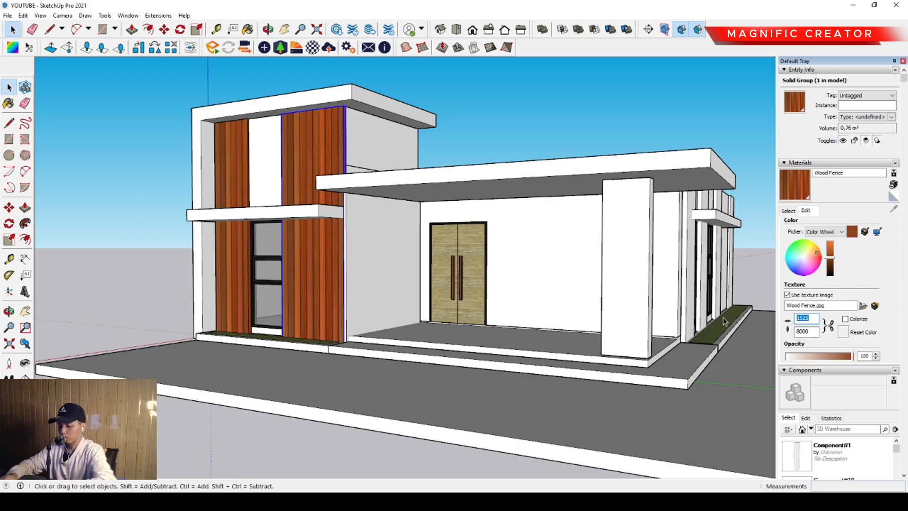
{"action": "type", "text": "800"}
{"action": "scroll", "coordinate": [381, 260], "scroll_direction": "up", "scroll_amount": 3}
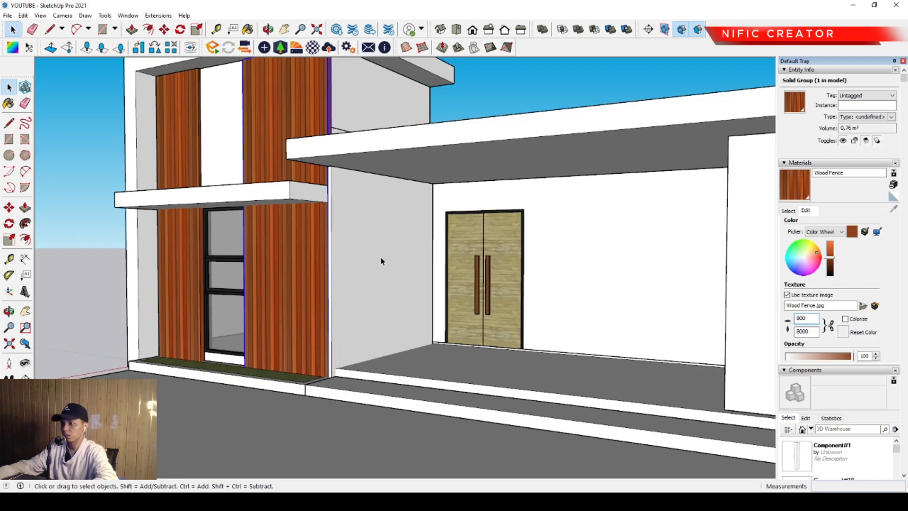
{"action": "middle_click_drag", "start_coordinate": [381, 259], "coordinate": [363, 265]}
{"action": "scroll", "coordinate": [308, 235], "scroll_direction": "down", "scroll_amount": 2}
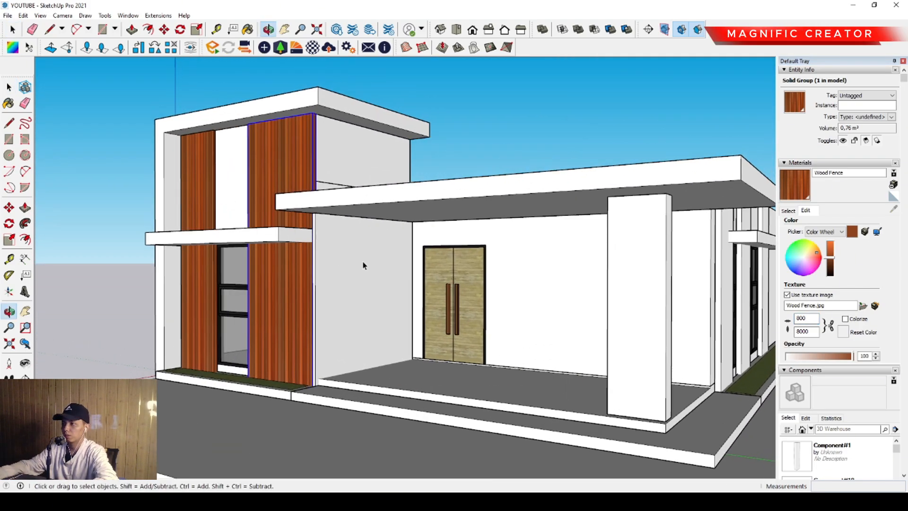
{"action": "left_click", "coordinate": [485, 144]}
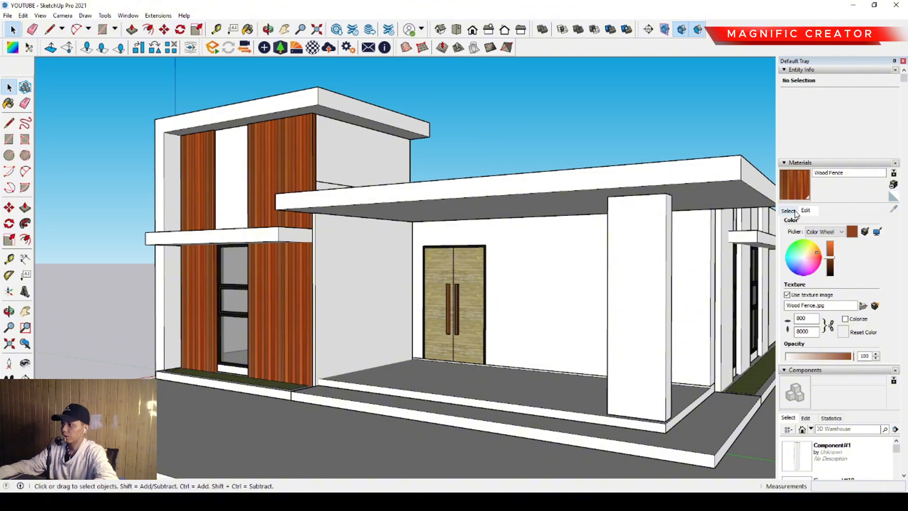
- Paint the porch floor slab with the Blacktop Old 02 material from the Asphalt and Concrete collection
{"action": "left_click", "coordinate": [788, 210]}
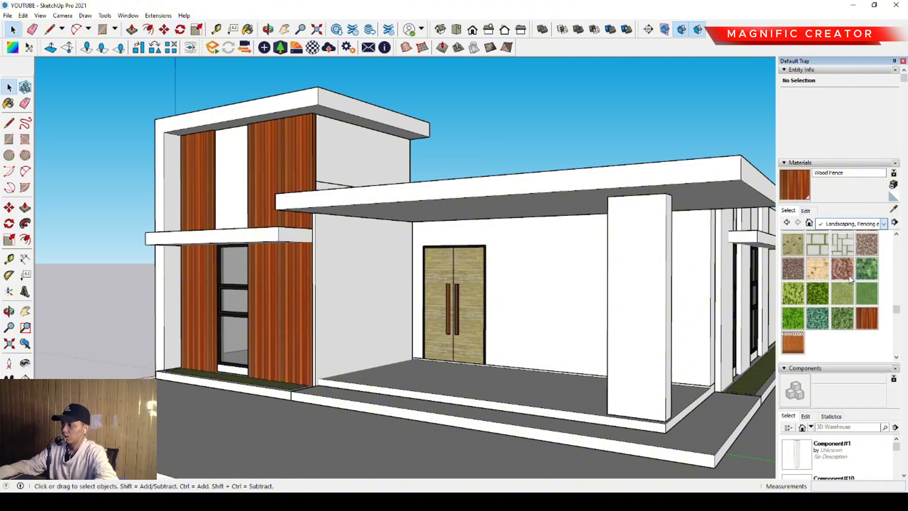
{"action": "left_click", "coordinate": [841, 261]}
{"action": "left_click", "coordinate": [866, 242]}
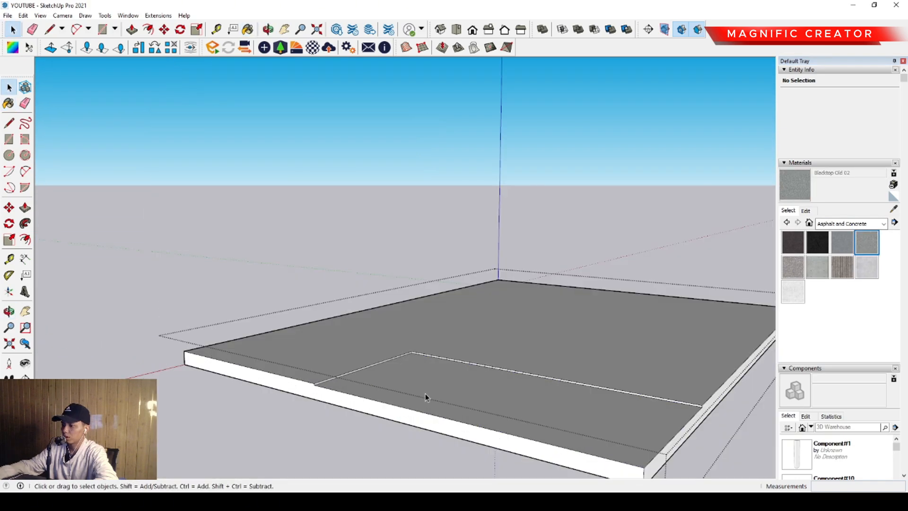
{"action": "left_click", "coordinate": [424, 395]}
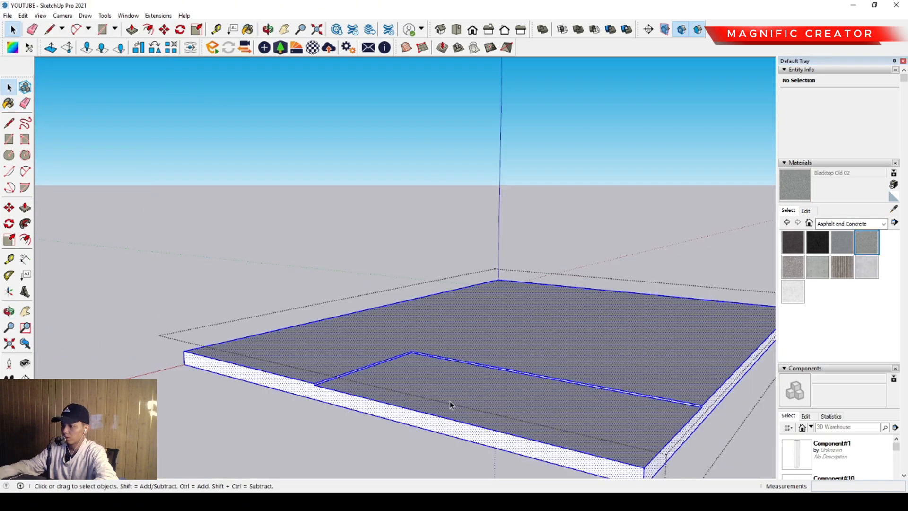
{"action": "key", "text": "b"}
{"action": "left_click", "coordinate": [406, 402]}
{"action": "left_click", "coordinate": [416, 417]}
{"action": "middle_click_drag", "start_coordinate": [416, 415], "coordinate": [655, 401]}
{"action": "left_click", "coordinate": [645, 421]}
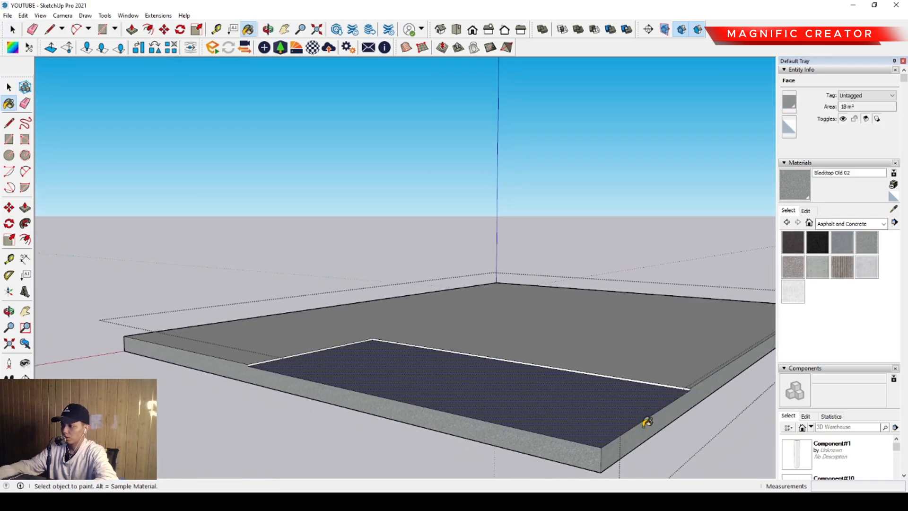
- Paint the L-shaped porch step with Blacktop Old 02 and leave its group
{"action": "key", "text": "space"}
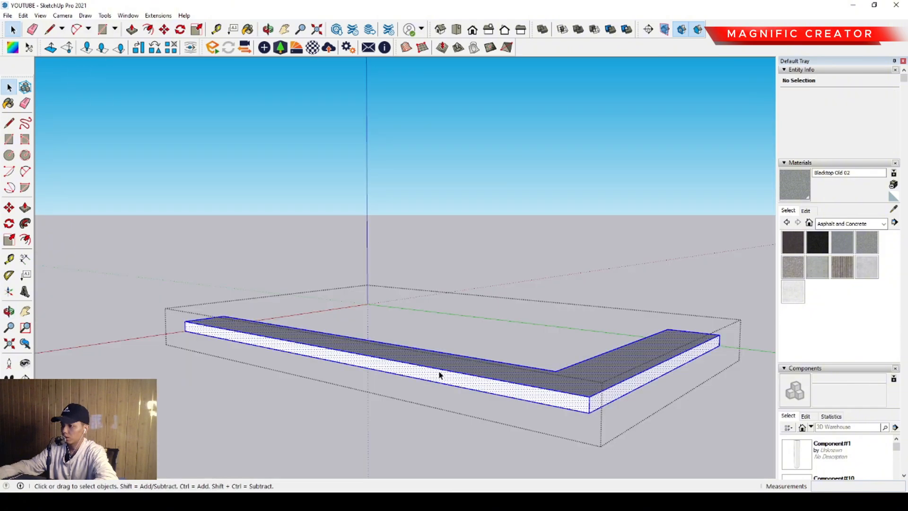
{"action": "key", "text": "b"}
{"action": "left_click", "coordinate": [470, 367]}
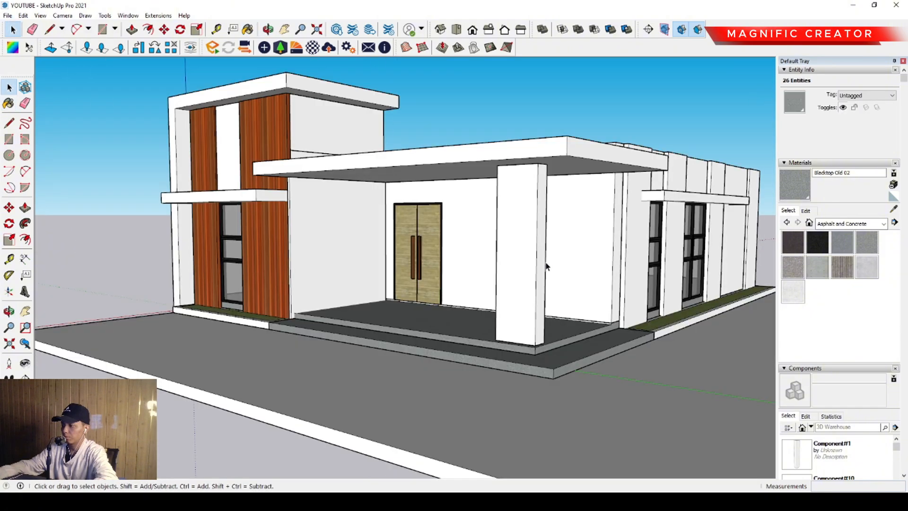
{"action": "middle_click_drag", "start_coordinate": [440, 359], "coordinate": [412, 340]}
{"action": "key", "text": "space"}
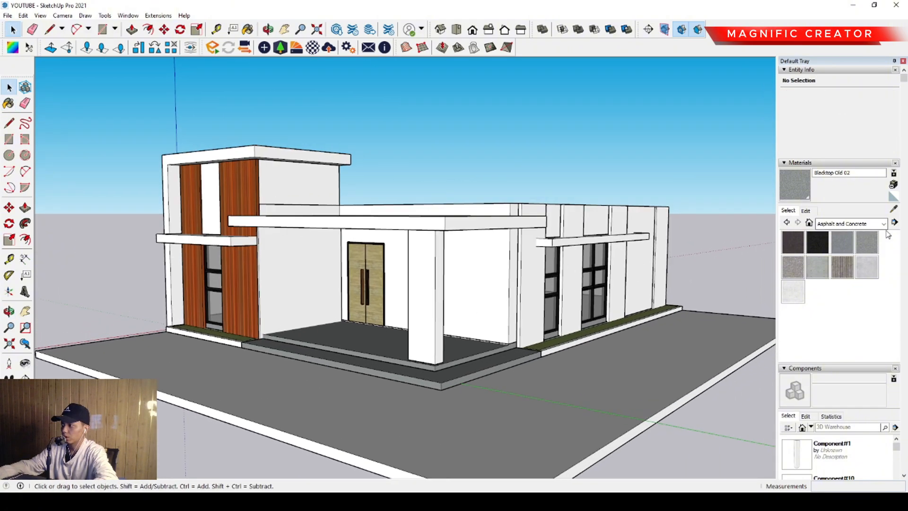
- Paint the ground slab around the house with the Pavers Flagstone Gray landscaping material
{"action": "left_click", "coordinate": [882, 226]}
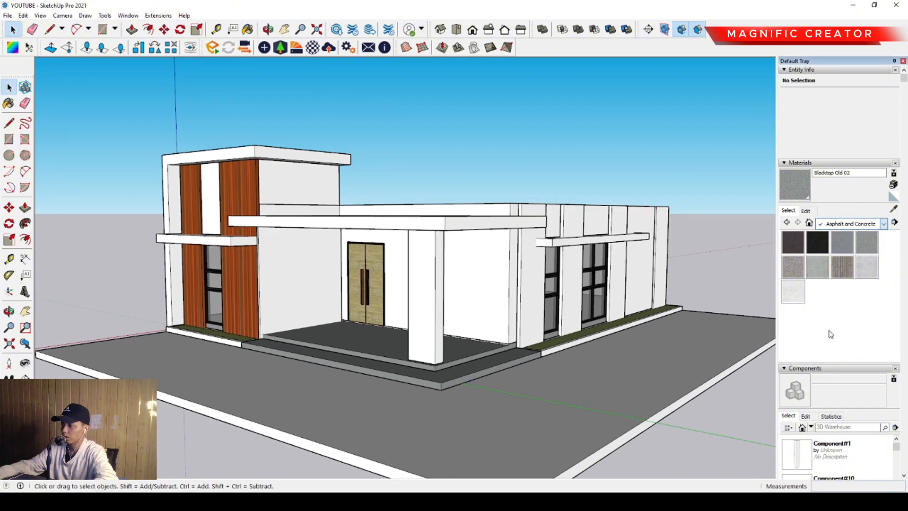
{"action": "left_click", "coordinate": [846, 284]}
{"action": "scroll", "coordinate": [834, 310], "scroll_direction": "down", "scroll_amount": 3}
{"action": "left_click", "coordinate": [843, 302]}
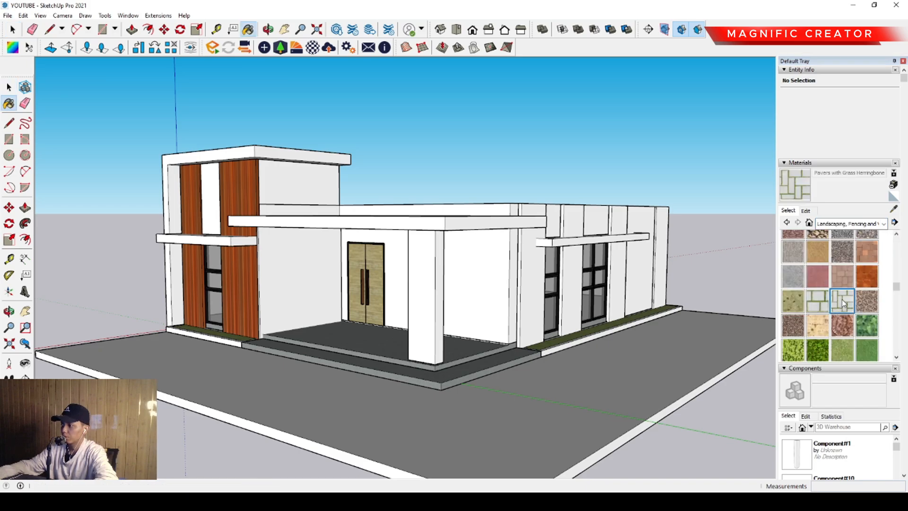
{"action": "left_click", "coordinate": [870, 253]}
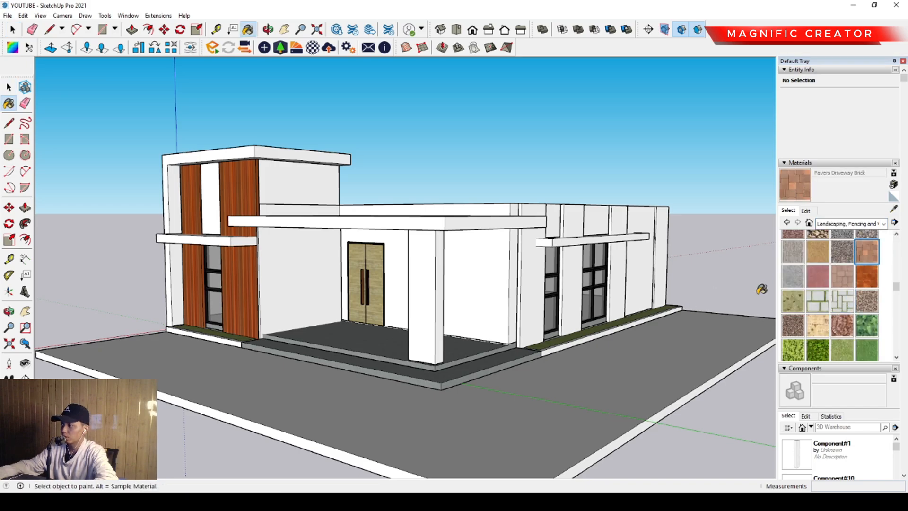
{"action": "left_click", "coordinate": [794, 274]}
{"action": "left_click", "coordinate": [564, 377]}
{"action": "key", "text": "space"}
{"action": "scroll", "coordinate": [379, 362], "scroll_direction": "up", "scroll_amount": 2}
{"action": "middle_click_drag", "start_coordinate": [379, 363], "coordinate": [348, 340]}
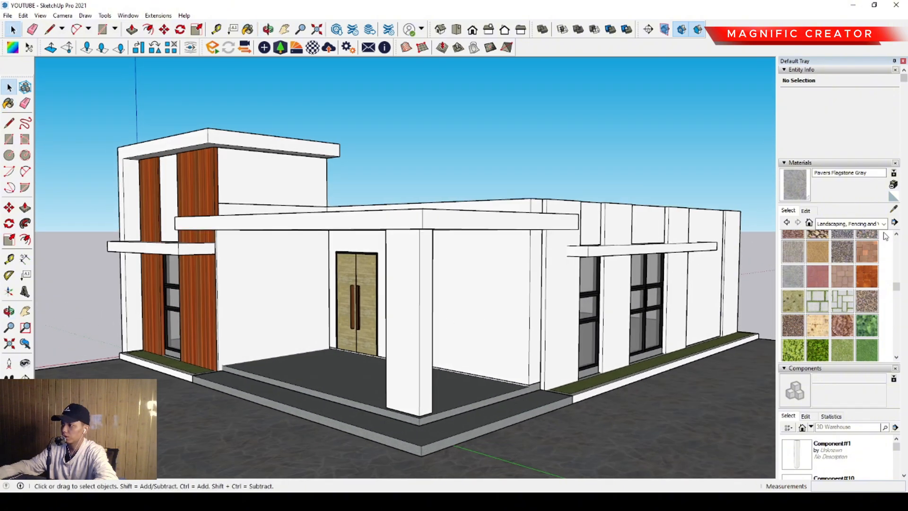
- Paint the projecting vertical panels on the window side wall with the Beadboard material from Brick, Cladding and Siding
{"action": "left_click", "coordinate": [883, 227]}
{"action": "left_click", "coordinate": [837, 256]}
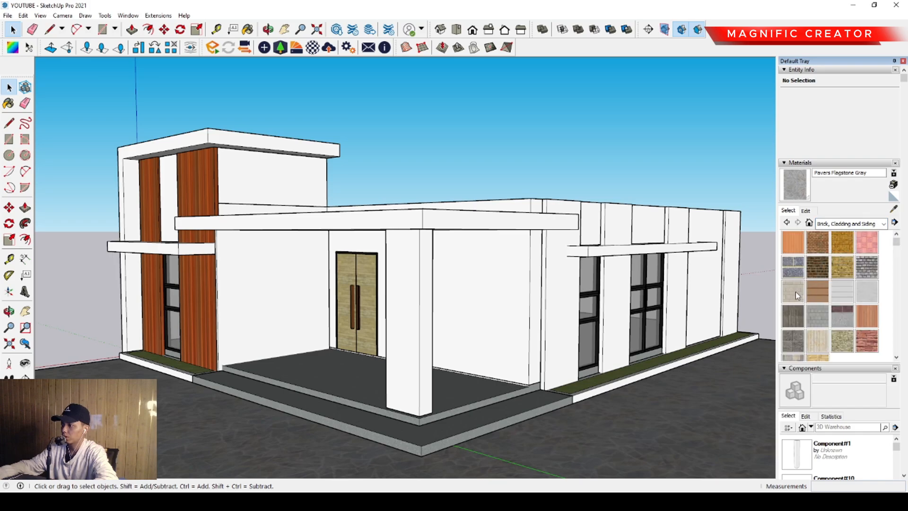
{"action": "left_click", "coordinate": [799, 242]}
{"action": "left_click", "coordinate": [569, 293]}
{"action": "left_click", "coordinate": [625, 284]}
{"action": "left_click", "coordinate": [695, 279]}
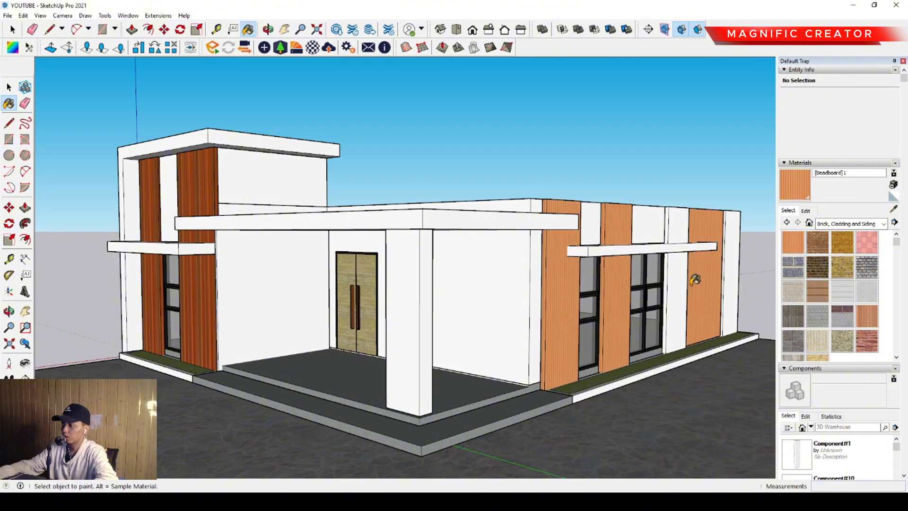
{"action": "key", "text": "space"}
- Draw a rectangle on the porch's back wall from the outer floor corner to the ceiling above the door frame's near edge
{"action": "mouse_move", "coordinate": [689, 276]}
{"action": "middle_mouse_down"}
{"action": "mouse_move", "coordinate": [426, 260]}
{"action": "mouse_move", "coordinate": [517, 284]}
{"action": "mouse_move", "coordinate": [576, 355]}
{"action": "mouse_move", "coordinate": [768, 318]}
{"action": "middle_mouse_up"}
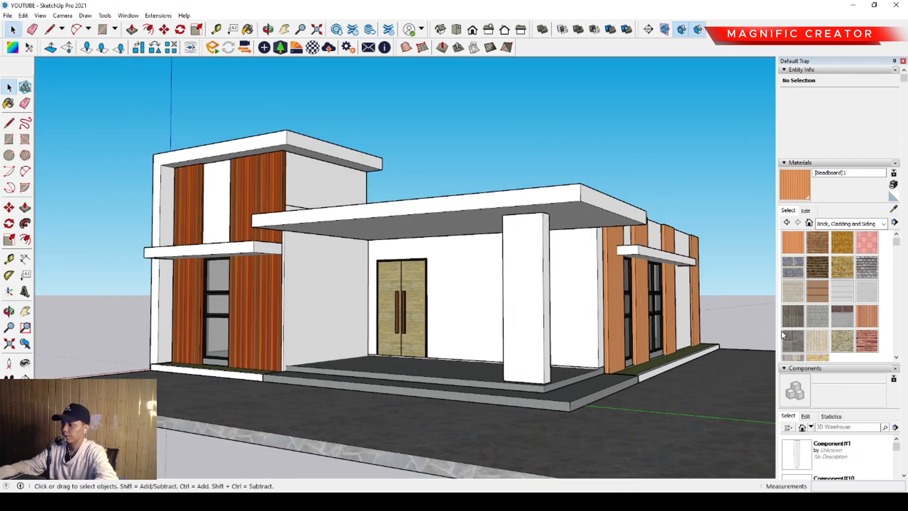
{"action": "scroll", "coordinate": [517, 314], "scroll_direction": "up", "scroll_amount": 2}
{"action": "key", "text": "r"}
{"action": "scroll", "coordinate": [615, 392], "scroll_direction": "up", "scroll_amount": 5}
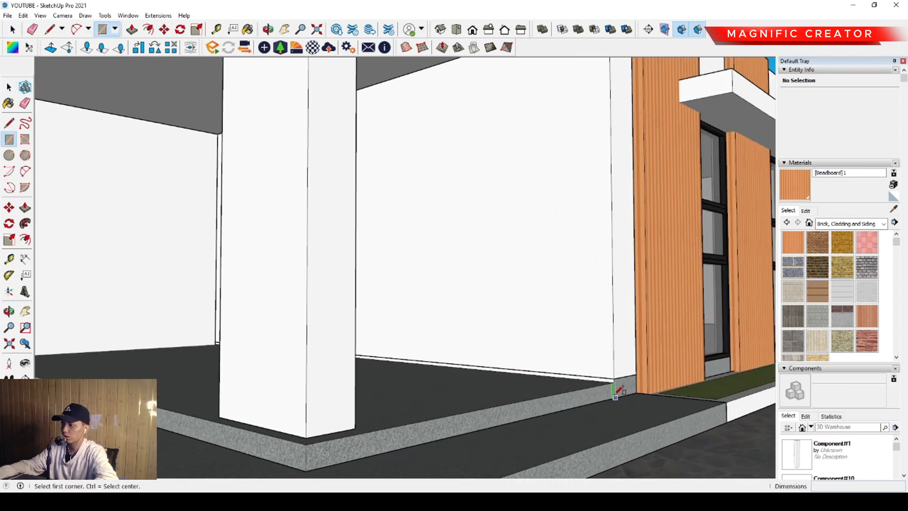
{"action": "scroll", "coordinate": [615, 391], "scroll_direction": "up", "scroll_amount": 1}
{"action": "left_click", "coordinate": [614, 382]}
{"action": "scroll", "coordinate": [544, 350], "scroll_direction": "down", "scroll_amount": 4}
{"action": "middle_click_drag", "start_coordinate": [383, 290], "coordinate": [440, 284]}
{"action": "scroll", "coordinate": [398, 227], "scroll_direction": "up", "scroll_amount": 1}
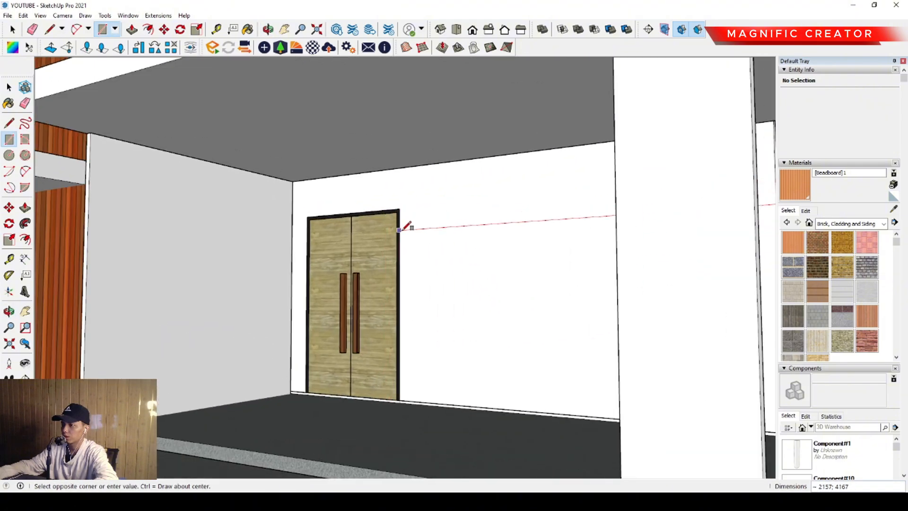
{"action": "left_click", "coordinate": [401, 166]}
- Pull the back wall rectangle out about 67 into a cladding panel and group it
{"action": "key", "text": "p"}
{"action": "left_click", "coordinate": [452, 178]}
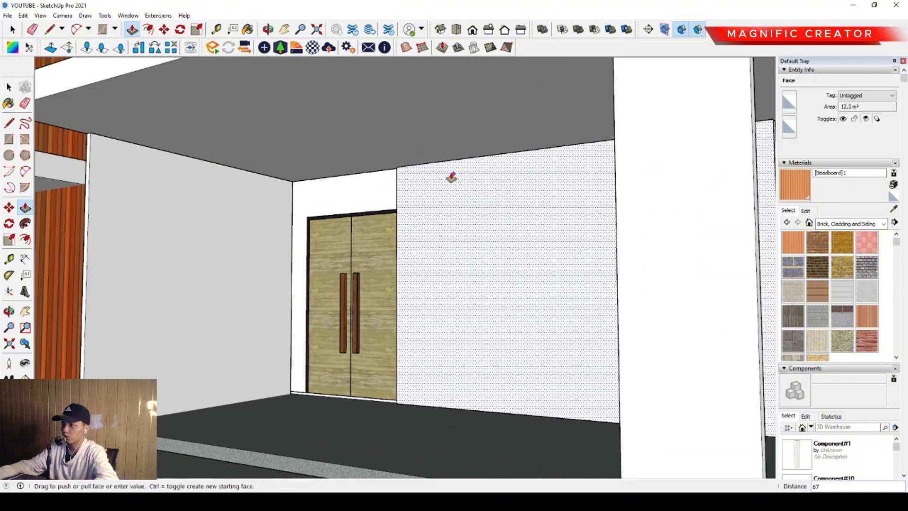
{"action": "key", "text": "space"}
{"action": "right_click", "coordinate": [474, 210]}
{"action": "left_click", "coordinate": [509, 294]}
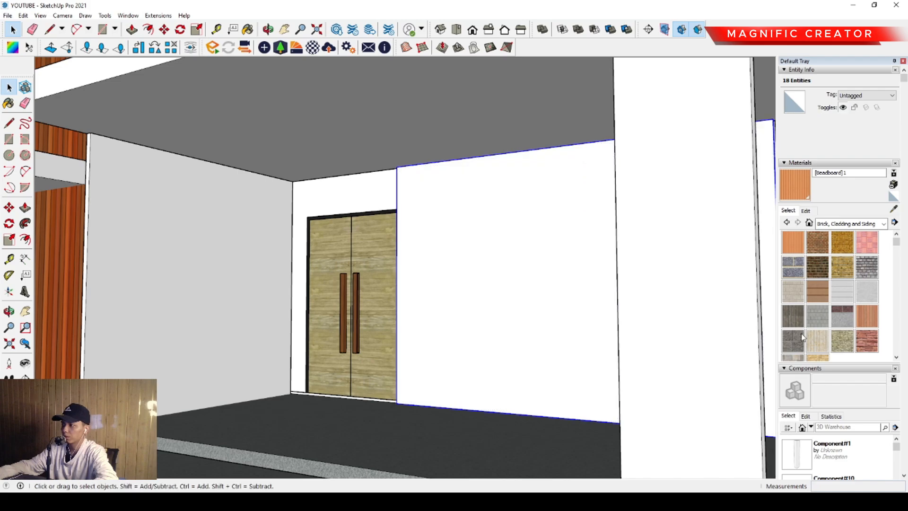
- Paint the new back wall panel and the porch's tower-side wall with the Rough Square Concrete Block material
{"action": "left_click", "coordinate": [793, 338]}
{"action": "left_click", "coordinate": [460, 257]}
{"action": "scroll", "coordinate": [459, 257], "scroll_direction": "down", "scroll_amount": 4}
{"action": "left_click", "coordinate": [271, 244]}
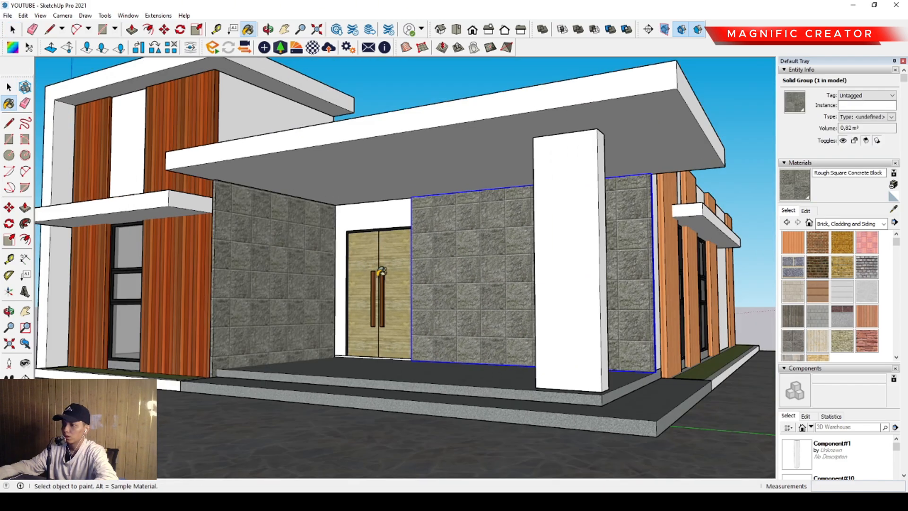
- Paint the porch column, the wall around the door and the side wall section above the windows with Cladding Stucco White
{"action": "scroll", "coordinate": [331, 251], "scroll_direction": "down", "scroll_amount": 3}
{"action": "middle_click_drag", "start_coordinate": [374, 258], "coordinate": [402, 264]}
{"action": "scroll", "coordinate": [461, 265], "scroll_direction": "up", "scroll_amount": 3}
{"action": "middle_click_drag", "start_coordinate": [456, 284], "coordinate": [447, 308], "text": "shift"}
{"action": "scroll", "coordinate": [449, 305], "scroll_direction": "down", "scroll_amount": 3}
{"action": "scroll", "coordinate": [414, 307], "scroll_direction": "up", "scroll_amount": 2}
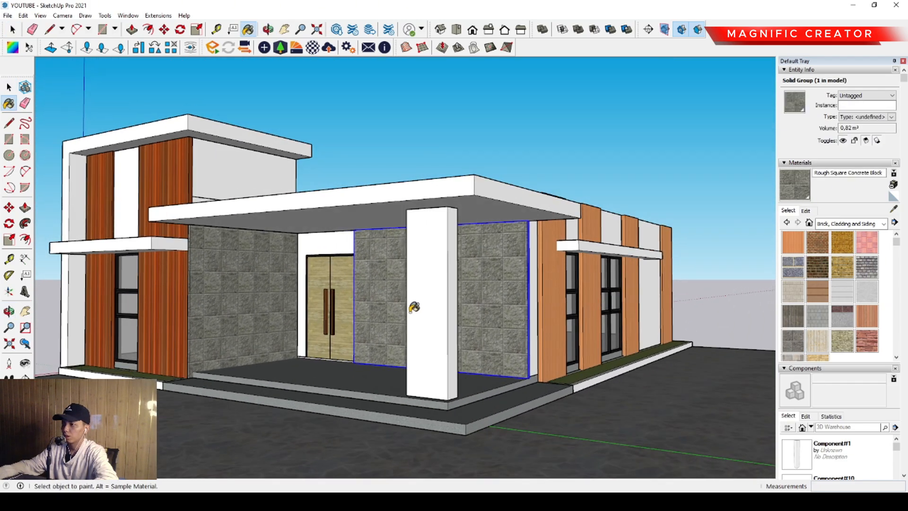
{"action": "key", "text": "space"}
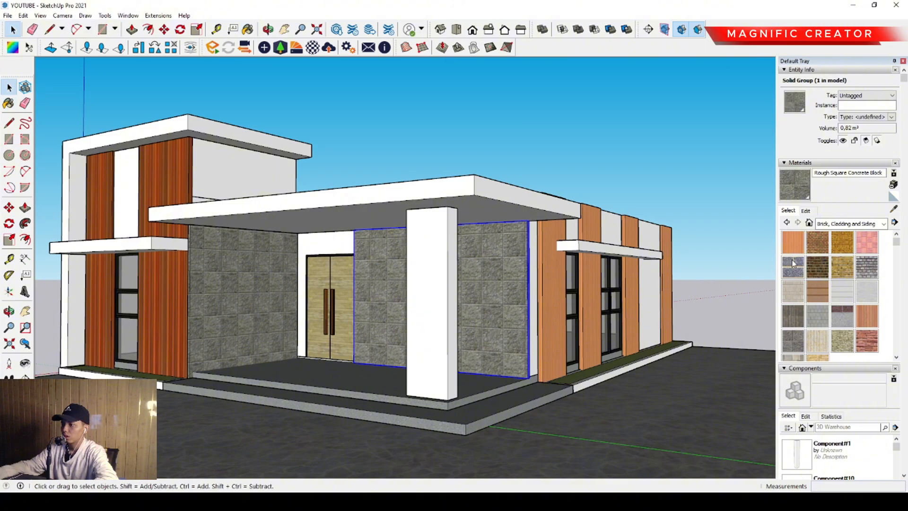
{"action": "left_click", "coordinate": [868, 293]}
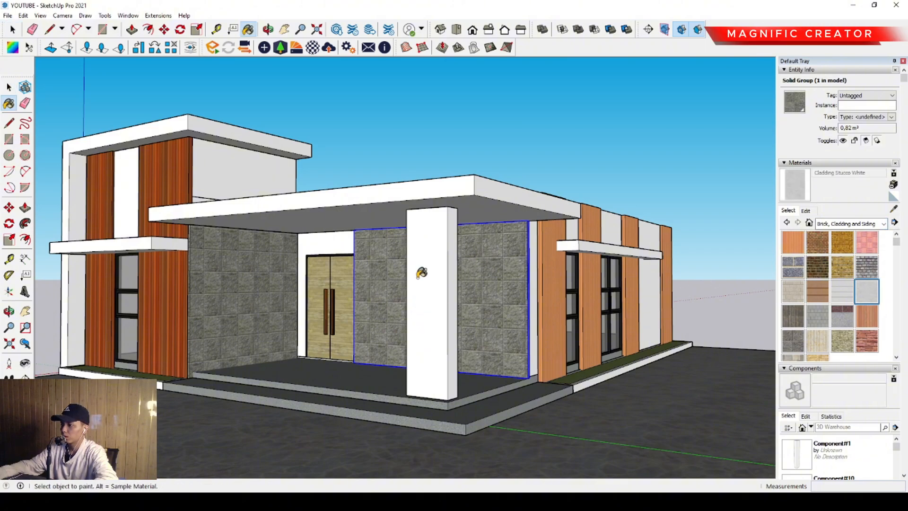
{"action": "left_click", "coordinate": [425, 269]}
{"action": "left_click", "coordinate": [611, 229]}
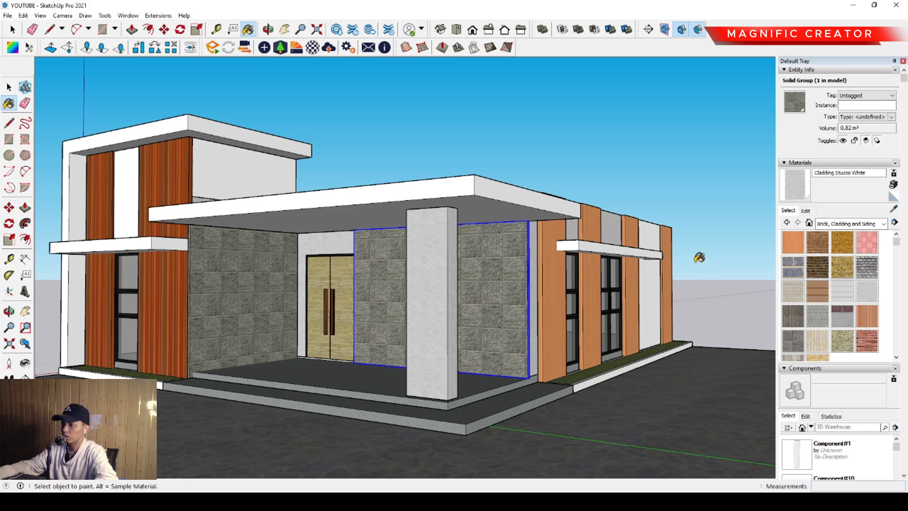
- Paint the side wall section beside the far window, the tower's side wall and its front strip with Cladding Stucco White
{"action": "left_click", "coordinate": [648, 233]}
{"action": "left_click", "coordinate": [216, 179]}
{"action": "left_click", "coordinate": [127, 189]}
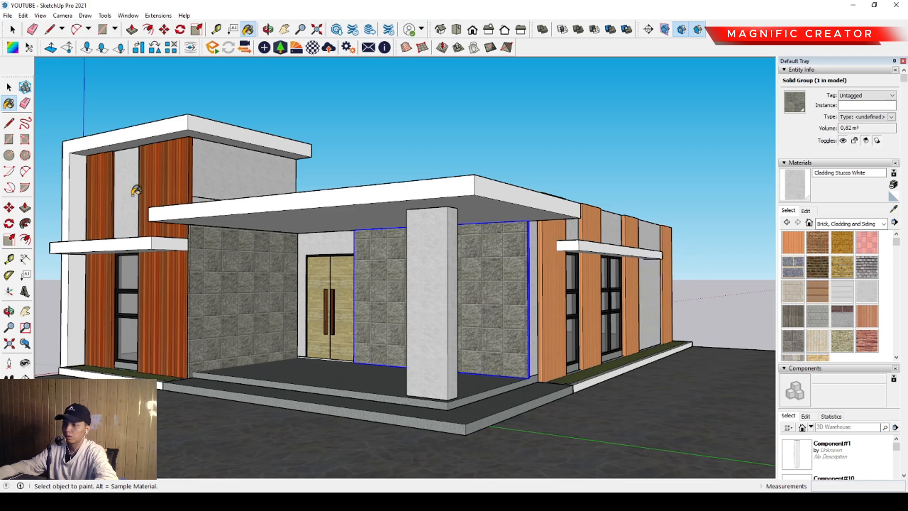
{"action": "mouse_move", "coordinate": [127, 190]}
{"action": "middle_mouse_down"}
{"action": "mouse_move", "coordinate": [208, 185]}
{"action": "mouse_move", "coordinate": [330, 262]}
{"action": "mouse_move", "coordinate": [362, 257]}
{"action": "mouse_move", "coordinate": [304, 260]}
{"action": "mouse_move", "coordinate": [531, 253]}
{"action": "mouse_move", "coordinate": [462, 280]}
{"action": "mouse_move", "coordinate": [498, 280]}
{"action": "mouse_move", "coordinate": [369, 286]}
{"action": "middle_mouse_up"}
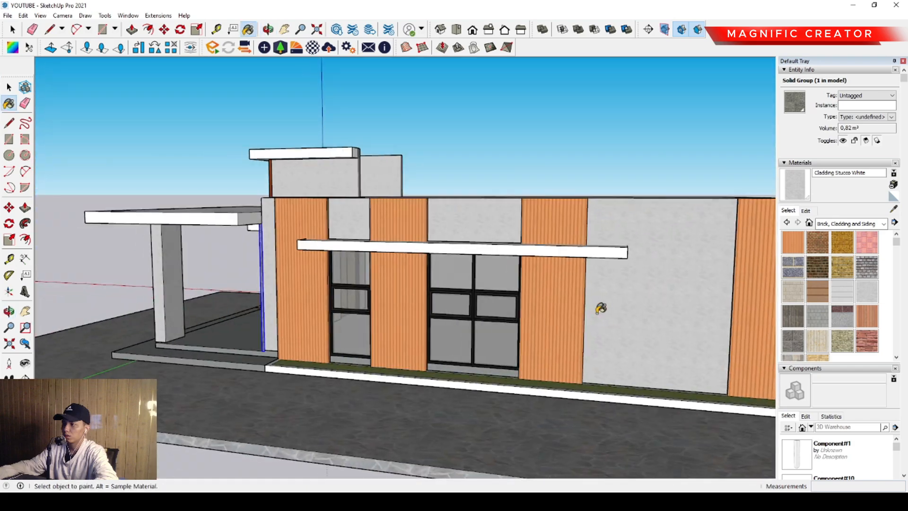
- Draw a line up the outer edge of the end wood panel and along the wall top to the third panel
{"action": "middle_click_drag", "start_coordinate": [600, 308], "coordinate": [235, 288], "text": "shift"}
{"action": "key", "text": "space"}
{"action": "scroll", "coordinate": [396, 399], "scroll_direction": "up", "scroll_amount": 2}
{"action": "scroll", "coordinate": [396, 398], "scroll_direction": "up", "scroll_amount": 2}
{"action": "key", "text": "l"}
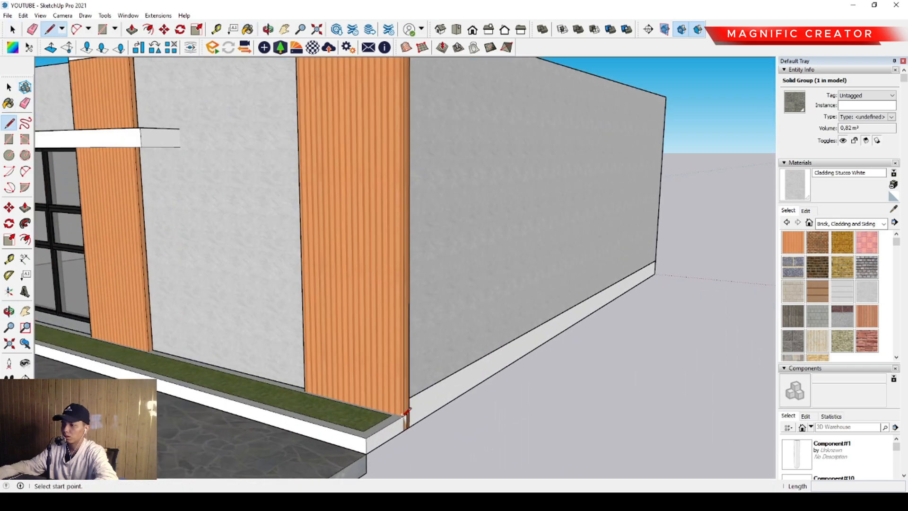
{"action": "scroll", "coordinate": [397, 326], "scroll_direction": "down", "scroll_amount": 3}
{"action": "middle_click_drag", "start_coordinate": [404, 333], "coordinate": [419, 328]}
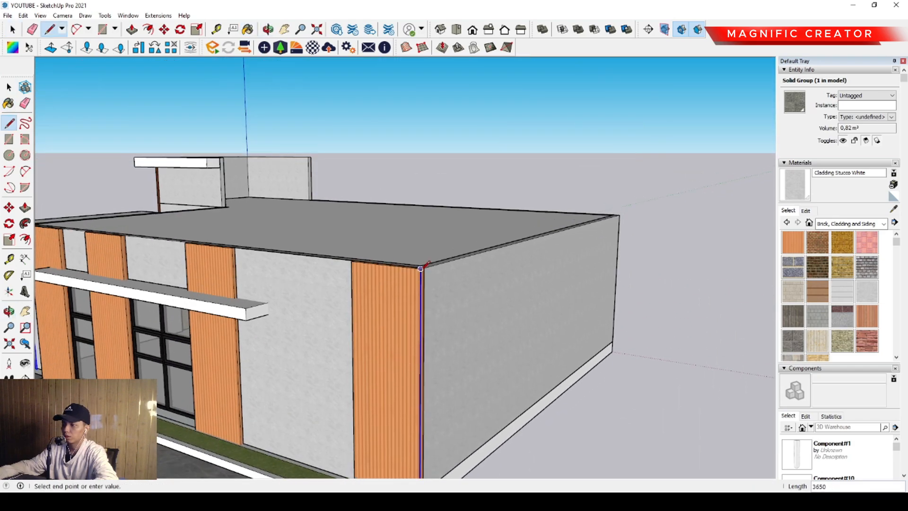
{"action": "middle_click_drag", "start_coordinate": [267, 251], "coordinate": [357, 372]}
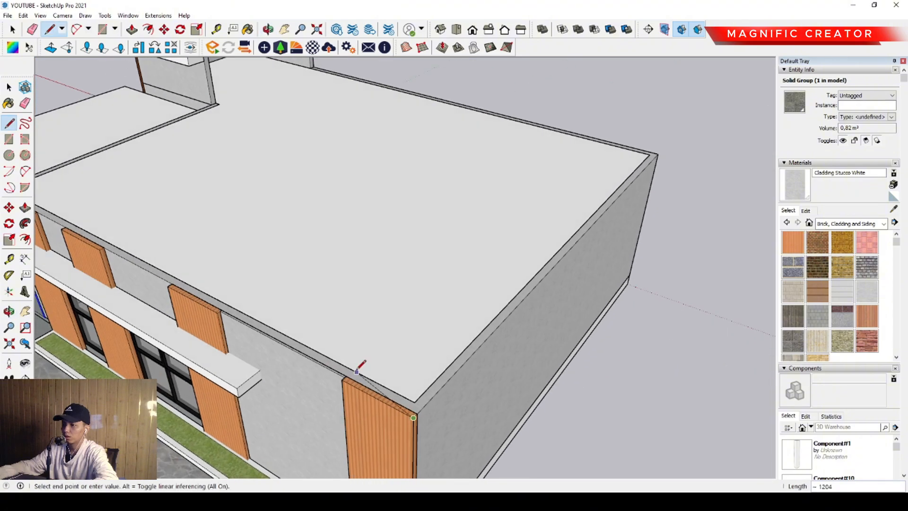
{"action": "scroll", "coordinate": [357, 373], "scroll_direction": "up", "scroll_amount": 2}
{"action": "middle_click_drag", "start_coordinate": [182, 305], "coordinate": [411, 255]}
{"action": "left_click", "coordinate": [496, 246]}
{"action": "key", "text": "space"}
- Offset the vertical and top edges outward by about 380 and close both open ends with lines into an L-shaped face
{"action": "scroll", "coordinate": [496, 247], "scroll_direction": "down", "scroll_amount": 4}
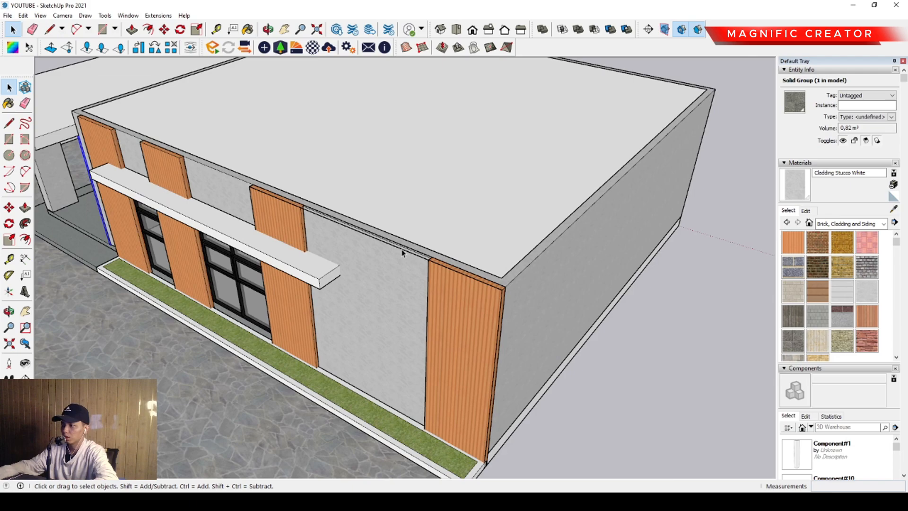
{"action": "scroll", "coordinate": [399, 252], "scroll_direction": "up", "scroll_amount": 1}
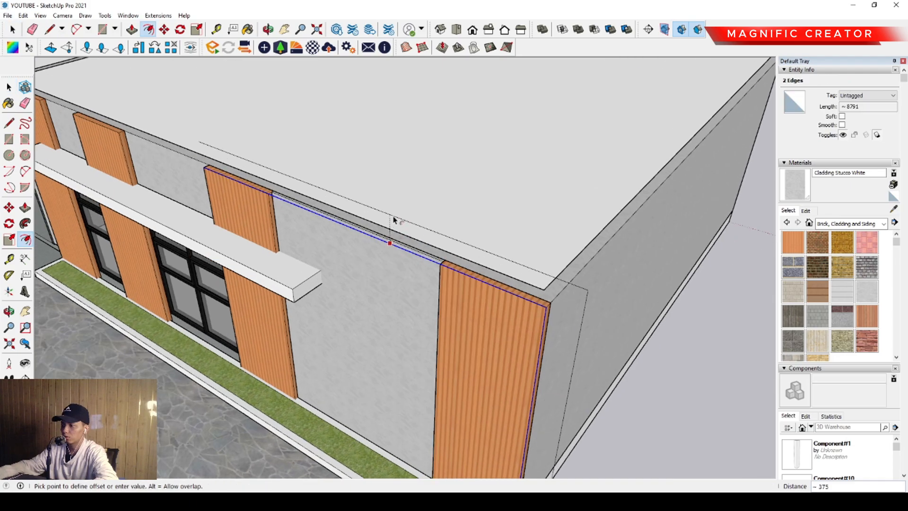
{"action": "key", "text": "l"}
{"action": "scroll", "coordinate": [199, 163], "scroll_direction": "up", "scroll_amount": 2}
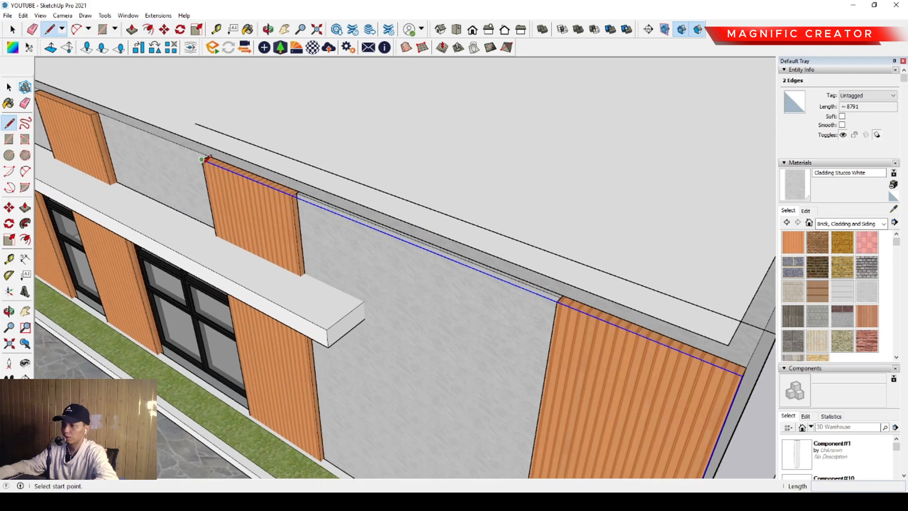
{"action": "key", "text": "space"}
{"action": "scroll", "coordinate": [225, 155], "scroll_direction": "down", "scroll_amount": 3}
{"action": "left_click", "coordinate": [207, 134]}
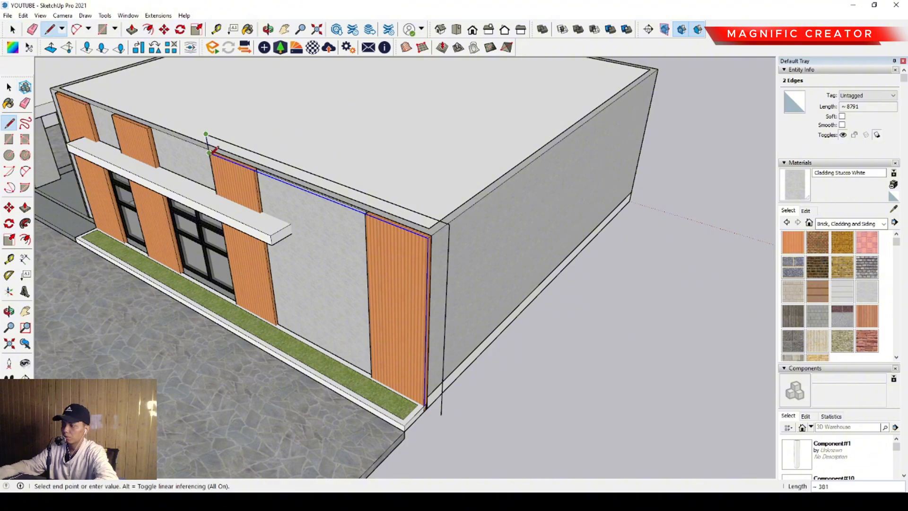
{"action": "key", "text": "space"}
{"action": "scroll", "coordinate": [411, 331], "scroll_direction": "up", "scroll_amount": 3}
{"action": "key", "text": "l"}
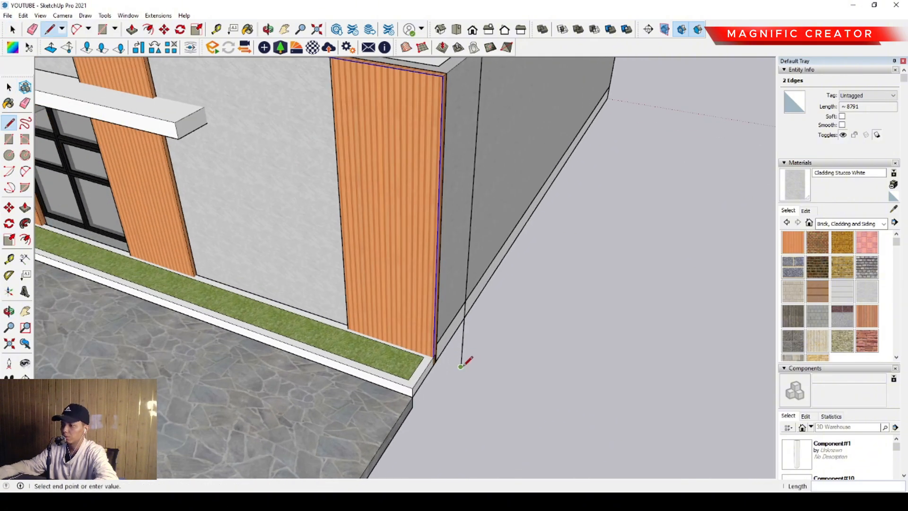
{"action": "scroll", "coordinate": [447, 365], "scroll_direction": "up", "scroll_amount": 2}
{"action": "left_click", "coordinate": [430, 359]}
{"action": "key", "text": "space"}
- Extrude the L-shaped face, pull its front out beyond the wall panels and group the resulting frame
{"action": "scroll", "coordinate": [435, 335], "scroll_direction": "down", "scroll_amount": 2}
{"action": "key", "text": "p"}
{"action": "left_click", "coordinate": [444, 326]}
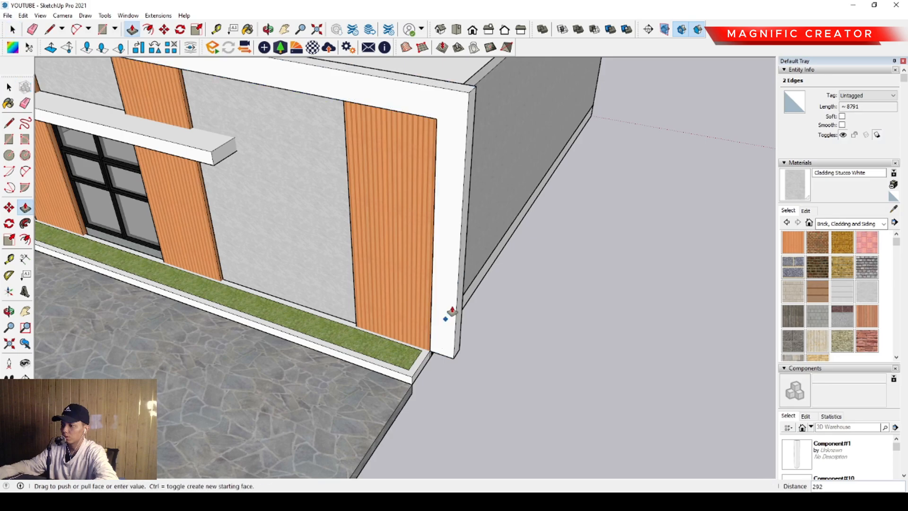
{"action": "left_click", "coordinate": [464, 291]}
{"action": "key", "text": "space"}
{"action": "left_click", "coordinate": [439, 211]}
{"action": "key", "text": "p"}
{"action": "left_click", "coordinate": [446, 199]}
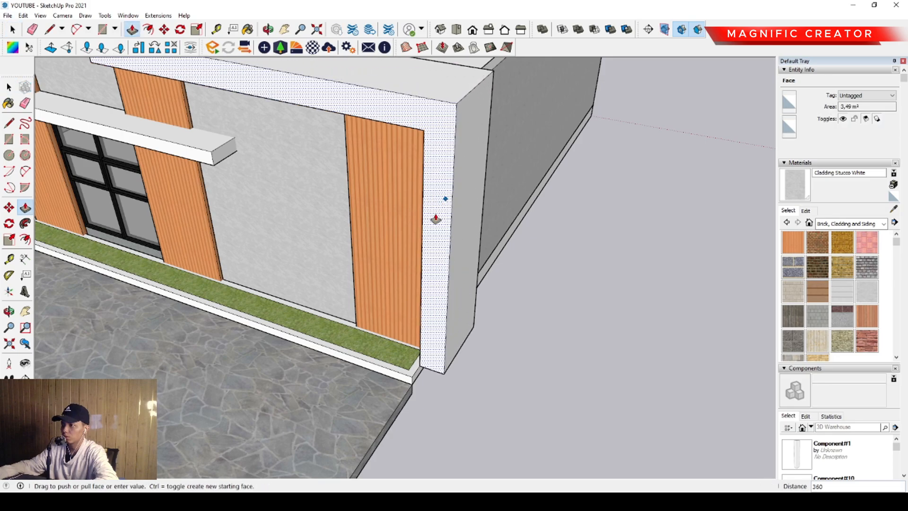
{"action": "left_click", "coordinate": [427, 231]}
{"action": "key", "text": "space"}
{"action": "triple_click", "coordinate": [431, 193]}
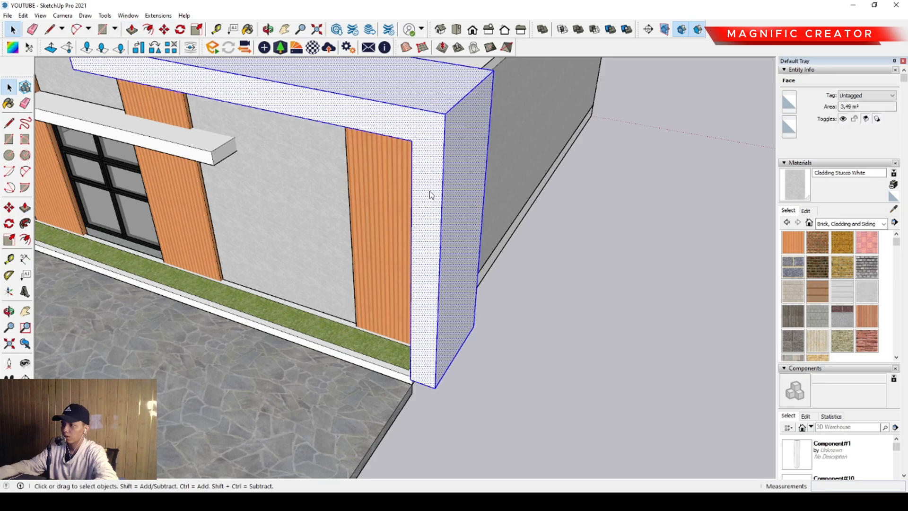
{"action": "key", "text": "ctrl+g"}
- Extend the frame's top beam about 6194 along the side wall toward the porch roof and leave the group
{"action": "scroll", "coordinate": [274, 302], "scroll_direction": "down", "scroll_amount": 1}
{"action": "middle_click_drag", "start_coordinate": [274, 302], "coordinate": [542, 176]}
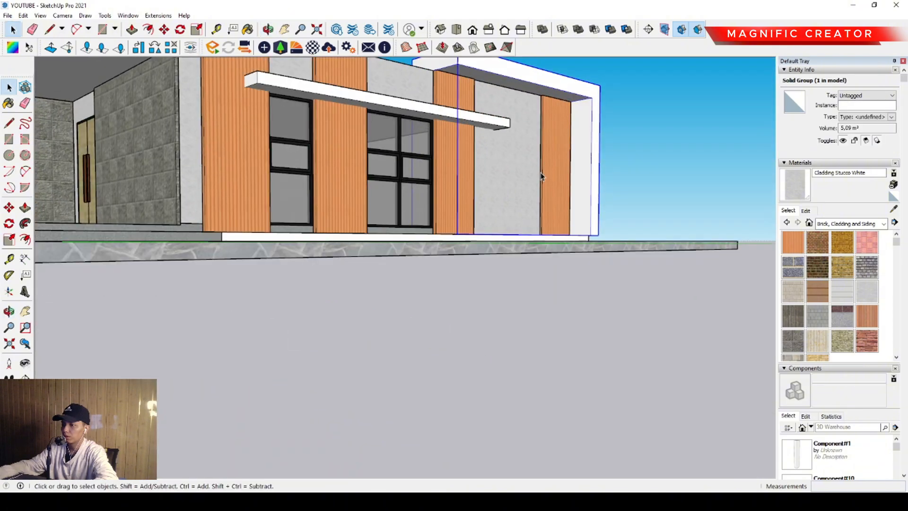
{"action": "scroll", "coordinate": [542, 176], "scroll_direction": "down", "scroll_amount": 3}
{"action": "middle_click_drag", "start_coordinate": [445, 255], "coordinate": [500, 235]}
{"action": "scroll", "coordinate": [505, 258], "scroll_direction": "down", "scroll_amount": 2}
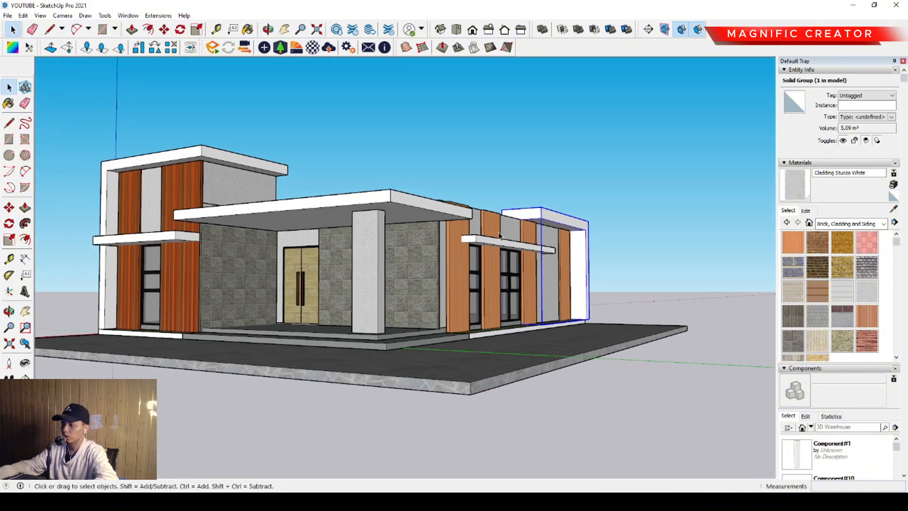
{"action": "scroll", "coordinate": [512, 224], "scroll_direction": "up", "scroll_amount": 3}
{"action": "double_click", "coordinate": [529, 209]}
{"action": "key", "text": "p"}
{"action": "left_click", "coordinate": [538, 207]}
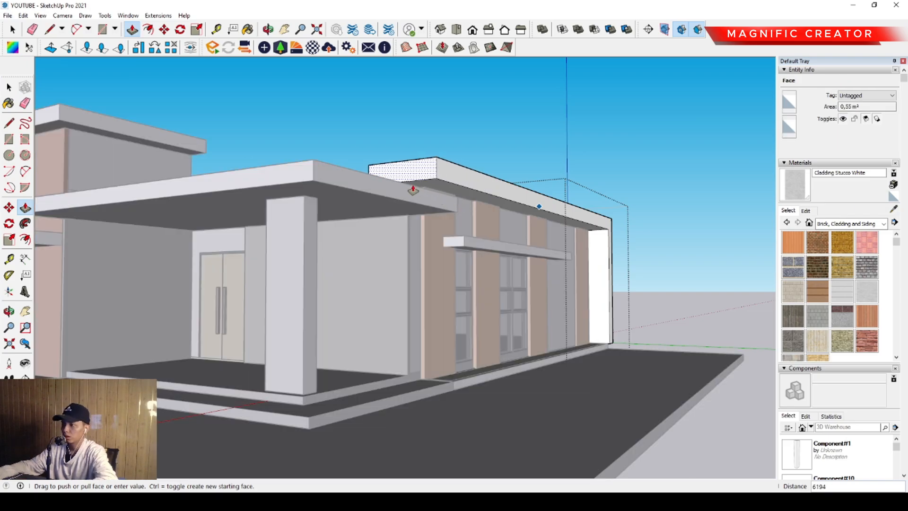
{"action": "left_click", "coordinate": [412, 186]}
{"action": "key", "text": "space"}
{"action": "scroll", "coordinate": [465, 201], "scroll_direction": "down", "scroll_amount": 2}
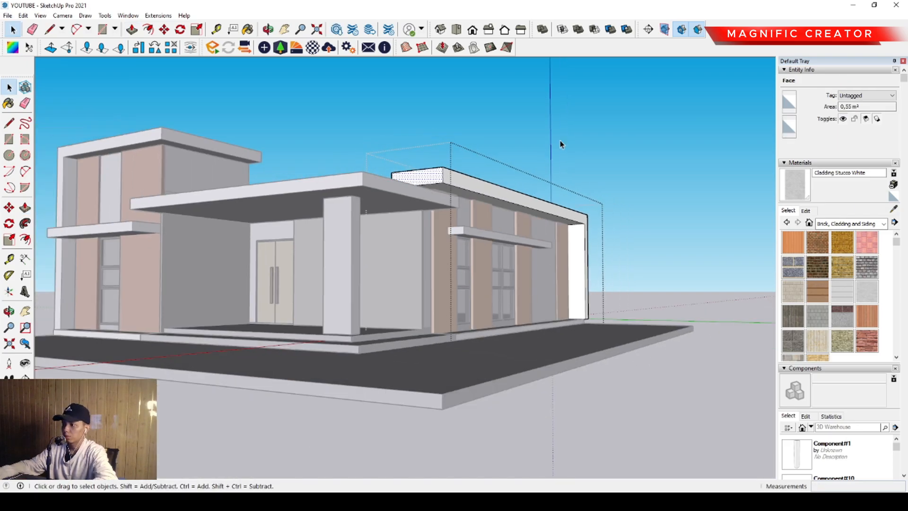
{"action": "left_click", "coordinate": [560, 141]}
{"action": "middle_click_drag", "start_coordinate": [333, 266], "coordinate": [367, 257]}
{"action": "scroll", "coordinate": [372, 287], "scroll_direction": "up", "scroll_amount": 2}
{"action": "middle_click_drag", "start_coordinate": [373, 288], "coordinate": [425, 318]}
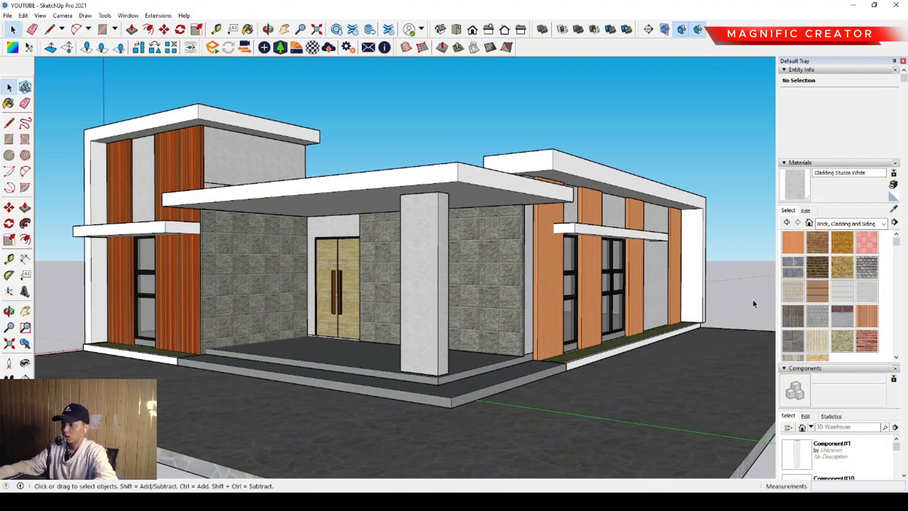
- Paint the porch's back wall panel and tower-side wall with the Cladding Siding Tan material
{"action": "left_click", "coordinate": [819, 298]}
{"action": "left_click", "coordinate": [384, 273]}
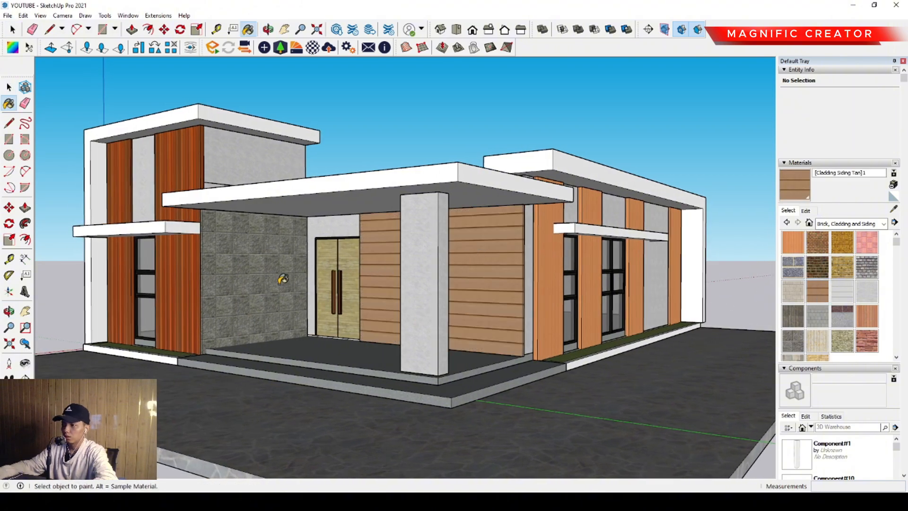
{"action": "left_click", "coordinate": [262, 263]}
{"action": "mouse_move", "coordinate": [420, 294]}
{"action": "middle_mouse_down"}
{"action": "mouse_move", "coordinate": [512, 306]}
{"action": "mouse_move", "coordinate": [460, 281]}
{"action": "mouse_move", "coordinate": [473, 279]}
{"action": "middle_mouse_up"}
- Paint the four vertical panels on the side wall with the Cladding Siding Tan material
{"action": "left_click", "coordinate": [565, 267]}
{"action": "left_click", "coordinate": [615, 267]}
{"action": "left_click", "coordinate": [671, 278]}
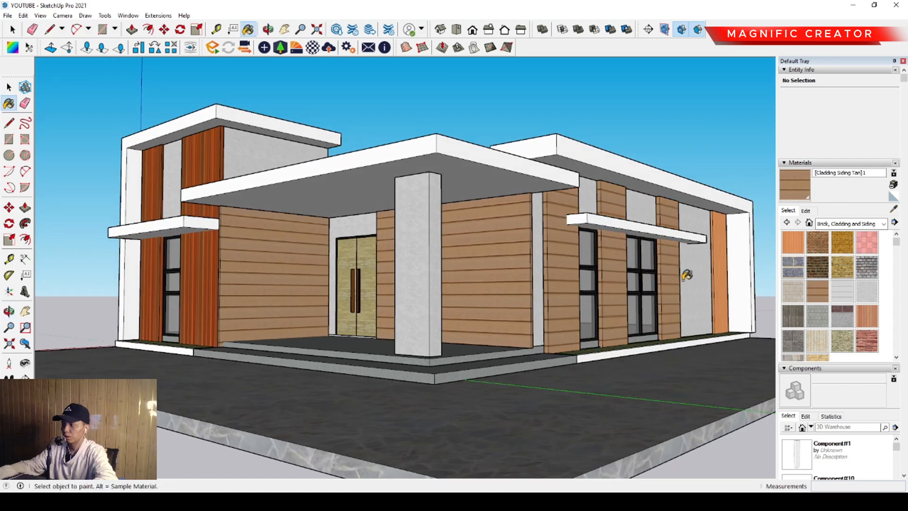
{"action": "left_click", "coordinate": [728, 272]}
{"action": "key", "text": "space"}
{"action": "middle_click_drag", "start_coordinate": [478, 314], "coordinate": [495, 316]}
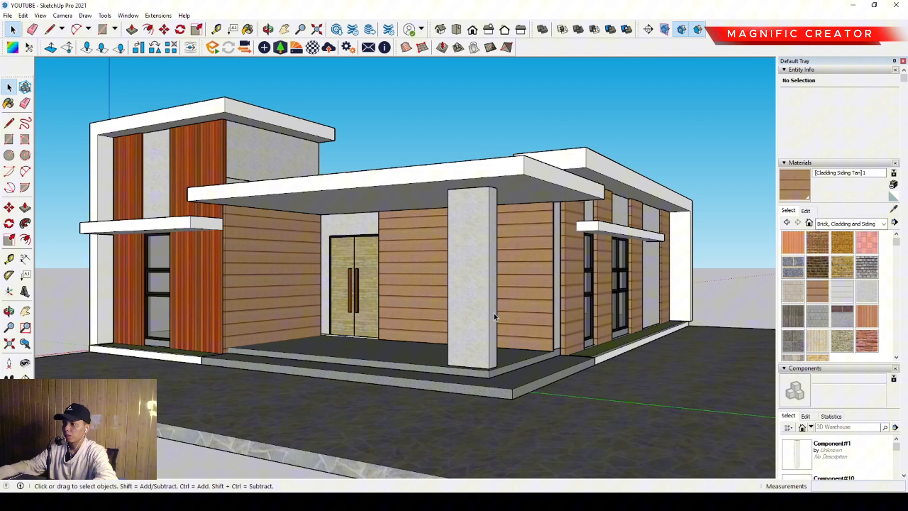
- Paint the side wall panel nearest the porch and the ground slab with Concrete Block 8x8 Gray
{"action": "left_click", "coordinate": [817, 323]}
{"action": "left_click", "coordinate": [573, 284]}
{"action": "scroll", "coordinate": [424, 298], "scroll_direction": "up", "scroll_amount": 6}
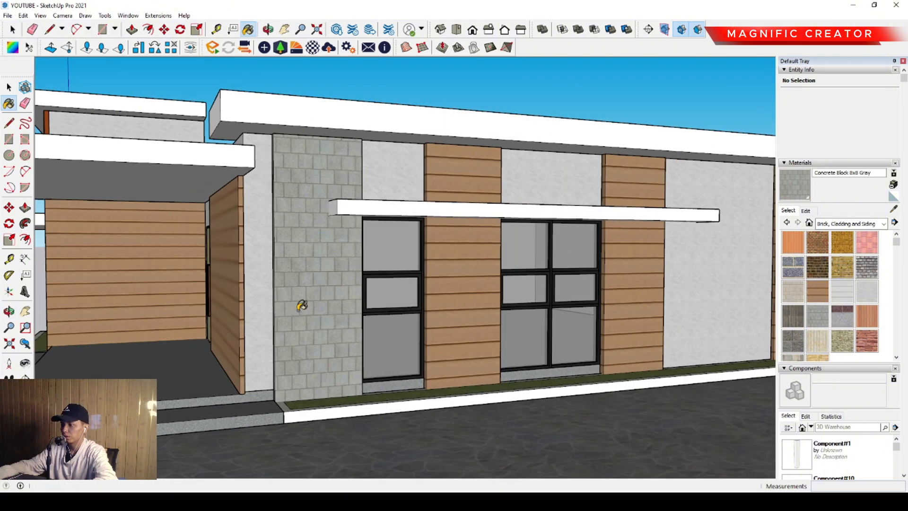
{"action": "scroll", "coordinate": [302, 306], "scroll_direction": "down", "scroll_amount": 5}
{"action": "middle_click_drag", "start_coordinate": [375, 312], "coordinate": [446, 389]}
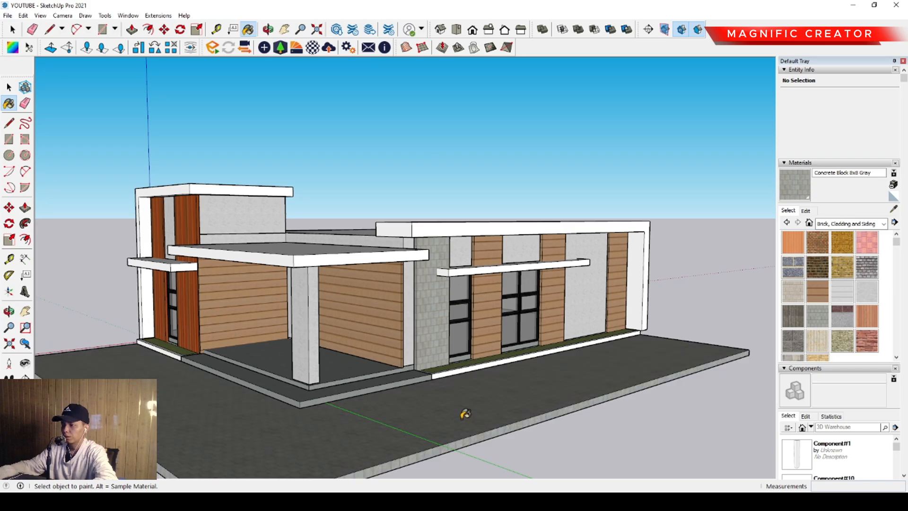
{"action": "scroll", "coordinate": [313, 402], "scroll_direction": "up", "scroll_amount": 5}
{"action": "middle_click_drag", "start_coordinate": [318, 387], "coordinate": [482, 353]}
{"action": "scroll", "coordinate": [488, 338], "scroll_direction": "down", "scroll_amount": 3}
{"action": "middle_click_drag", "start_coordinate": [610, 251], "coordinate": [593, 303], "text": "shift"}
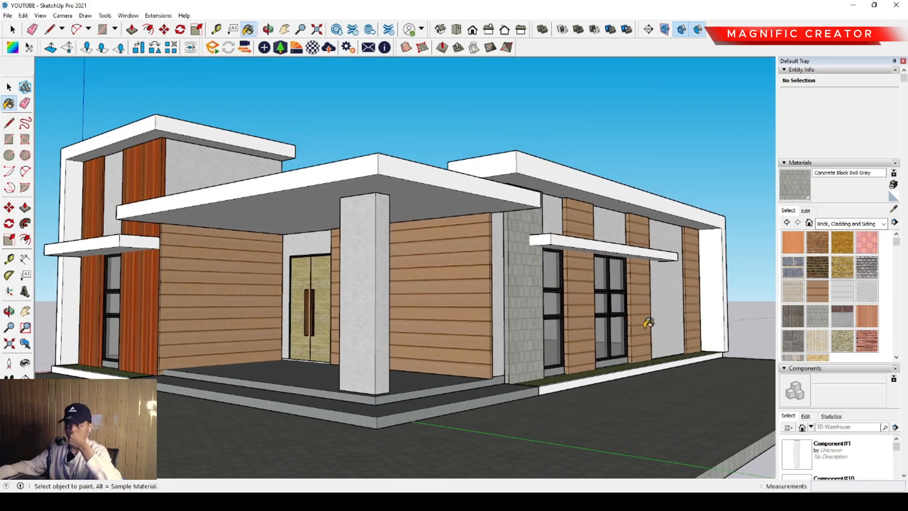
- Paint the four vertical side wall panels with Color M06 from the Colors library
{"action": "scroll", "coordinate": [822, 354], "scroll_direction": "down", "scroll_amount": 2}
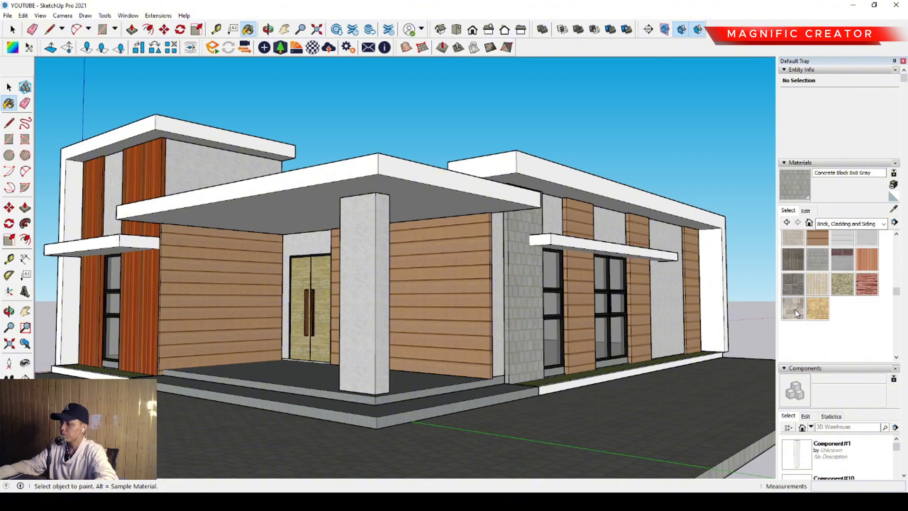
{"action": "scroll", "coordinate": [815, 296], "scroll_direction": "up", "scroll_amount": 2}
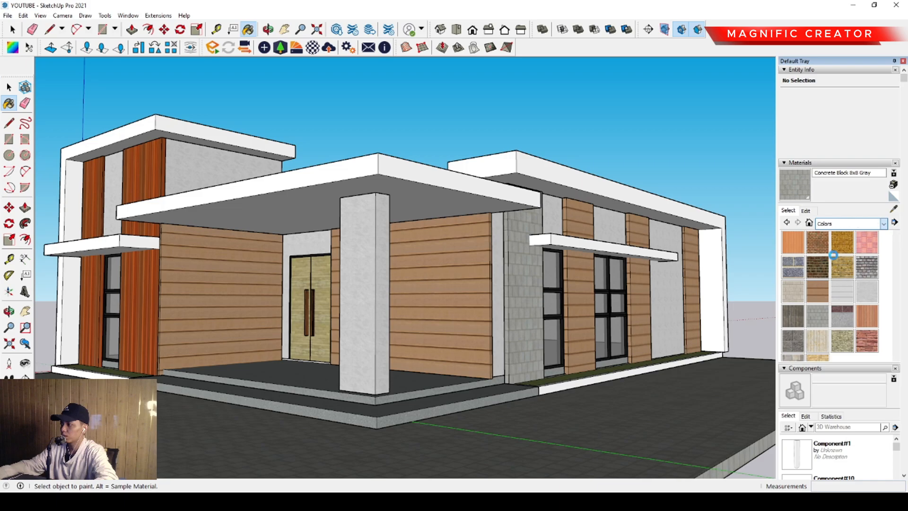
{"action": "scroll", "coordinate": [846, 293], "scroll_direction": "down", "scroll_amount": 10}
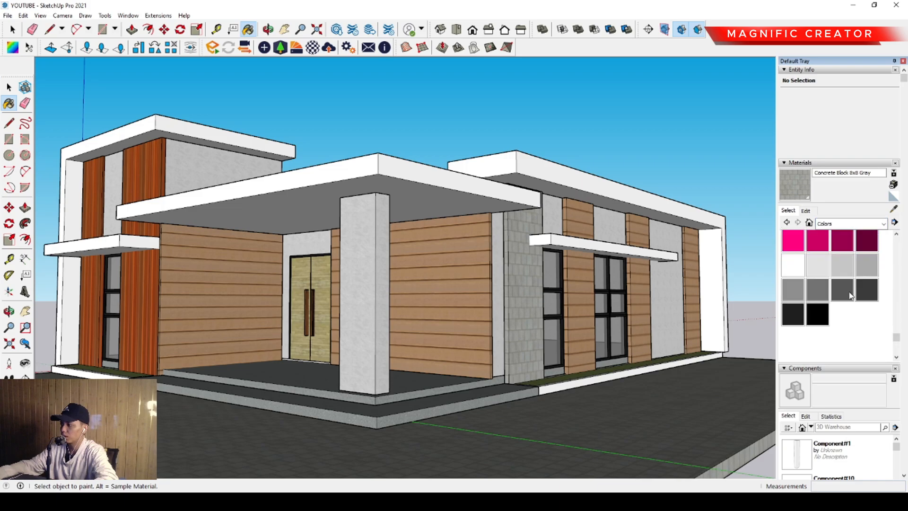
{"action": "left_click", "coordinate": [842, 288]}
{"action": "left_click", "coordinate": [535, 271]}
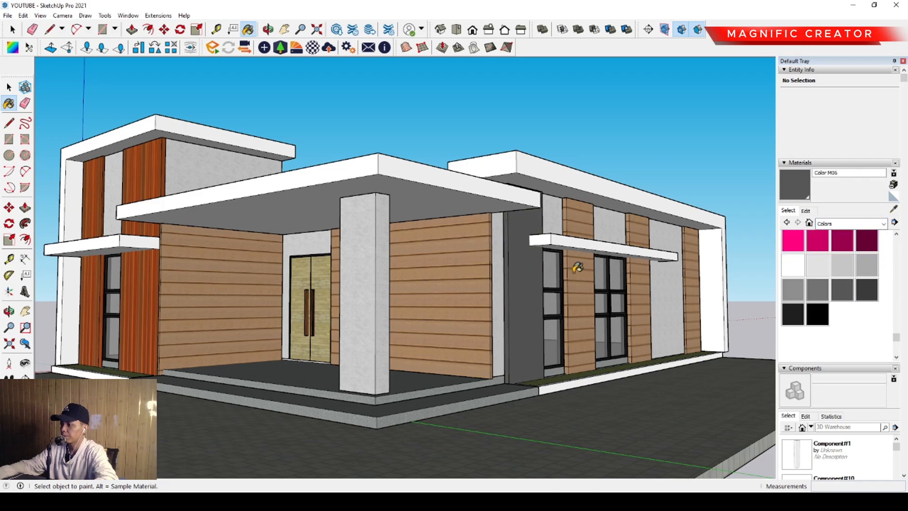
{"action": "left_click", "coordinate": [580, 265]}
{"action": "left_click", "coordinate": [646, 283]}
{"action": "left_click", "coordinate": [693, 283]}
{"action": "scroll", "coordinate": [690, 283], "scroll_direction": "down", "scroll_amount": 1}
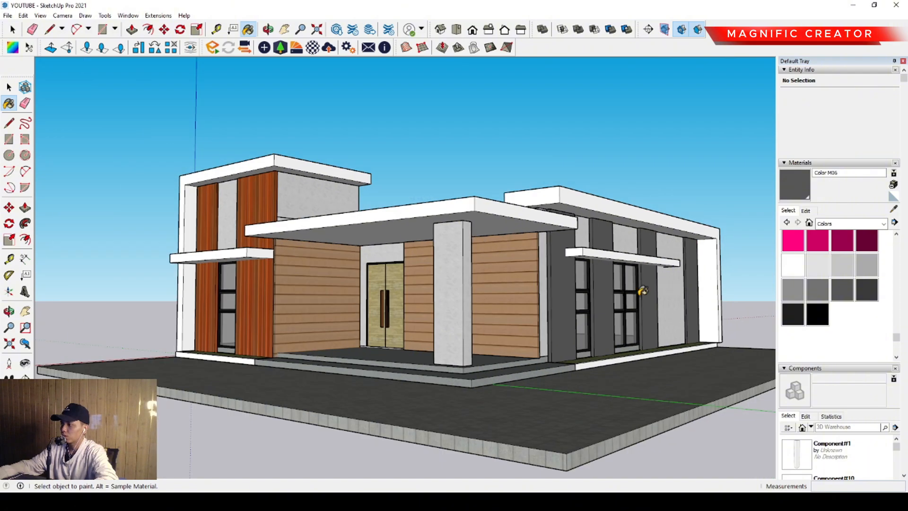
{"action": "middle_click_drag", "start_coordinate": [411, 324], "coordinate": [505, 331]}
{"action": "scroll", "coordinate": [615, 316], "scroll_direction": "up", "scroll_amount": 1}
{"action": "mouse_move", "coordinate": [433, 309]}
{"action": "middle_mouse_down"}
{"action": "mouse_move", "coordinate": [463, 310]}
{"action": "mouse_move", "coordinate": [434, 290]}
{"action": "middle_mouse_up"}
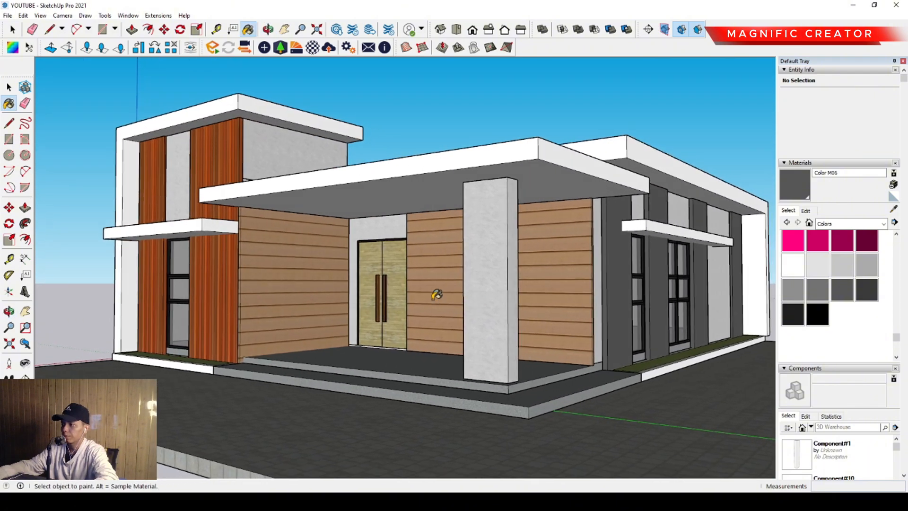
{"action": "scroll", "coordinate": [416, 290], "scroll_direction": "down", "scroll_amount": 2}
{"action": "key", "text": "space"}
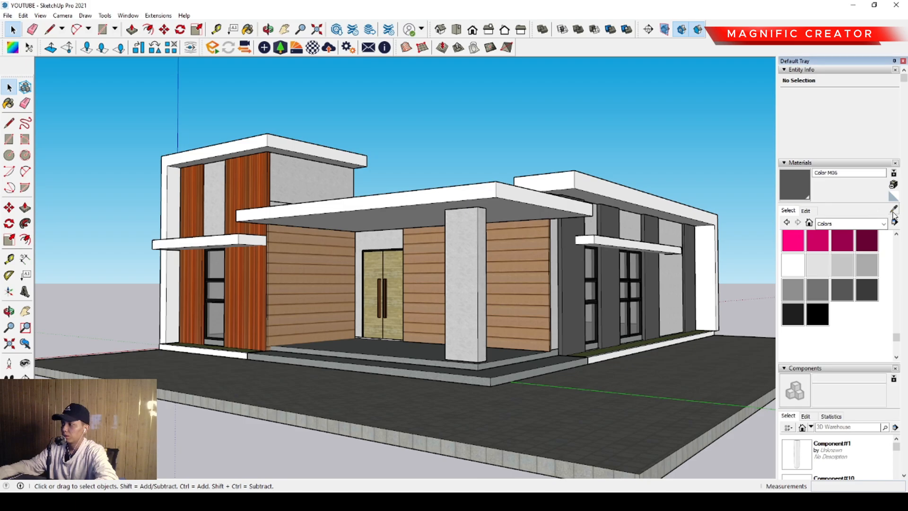
- Sample the Wood Fence material from the tower panel and paint the side wall's vertical panels with it
{"action": "left_click", "coordinate": [894, 209]}
{"action": "left_click", "coordinate": [255, 207]}
{"action": "scroll", "coordinate": [670, 253], "scroll_direction": "up", "scroll_amount": 3}
{"action": "left_click", "coordinate": [549, 260]}
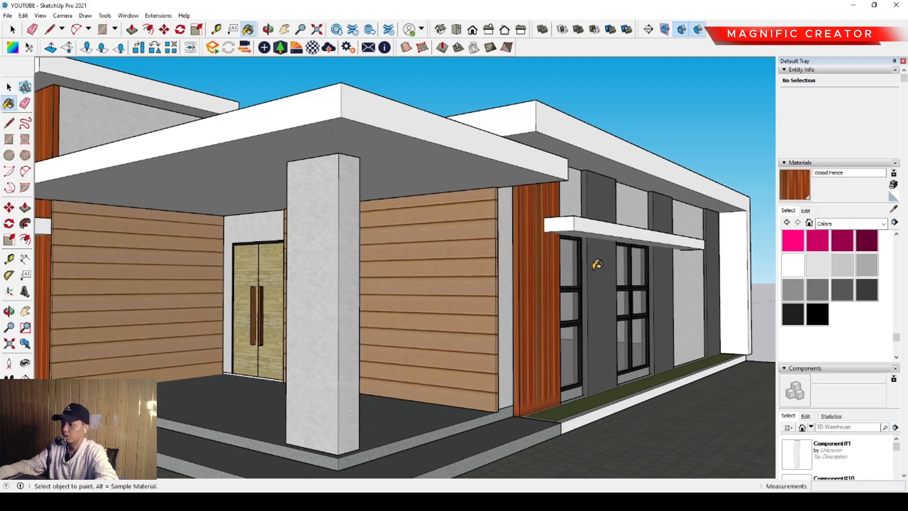
{"action": "left_click", "coordinate": [595, 265]}
{"action": "key", "text": "space"}
{"action": "scroll", "coordinate": [679, 290], "scroll_direction": "down", "scroll_amount": 5}
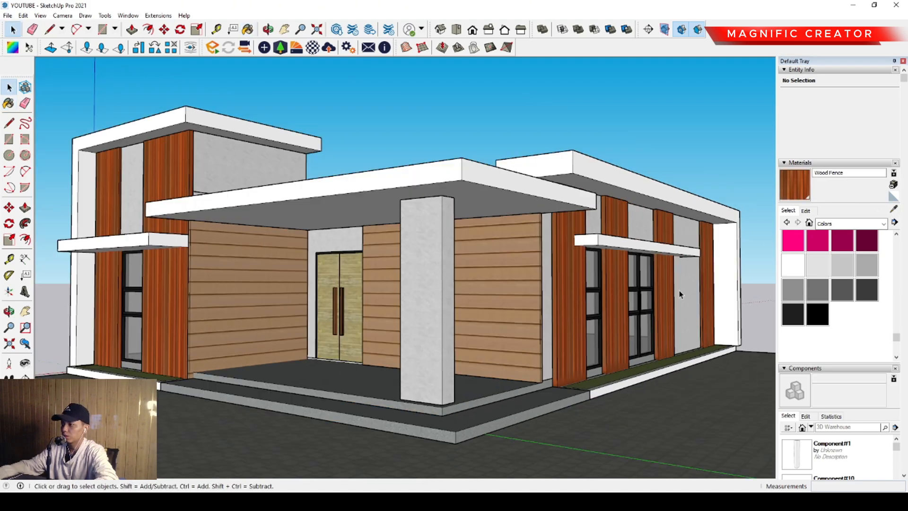
- Push the side edge of the dark grey panel at the side wall's far end about 2226 mm toward the windows
{"action": "middle_click_drag", "start_coordinate": [679, 290], "coordinate": [599, 287]}
{"action": "scroll", "coordinate": [685, 280], "scroll_direction": "up", "scroll_amount": 4}
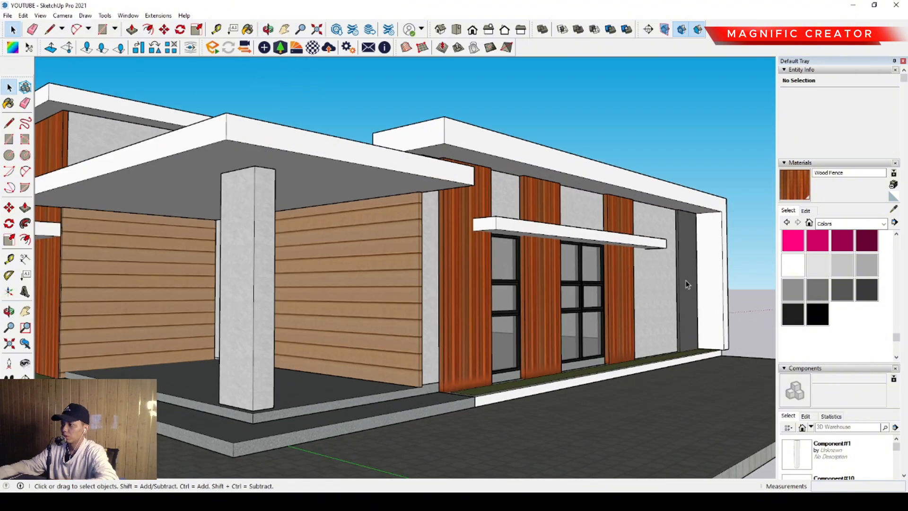
{"action": "triple_click", "coordinate": [685, 280]}
{"action": "middle_click_drag", "start_coordinate": [686, 280], "coordinate": [631, 281]}
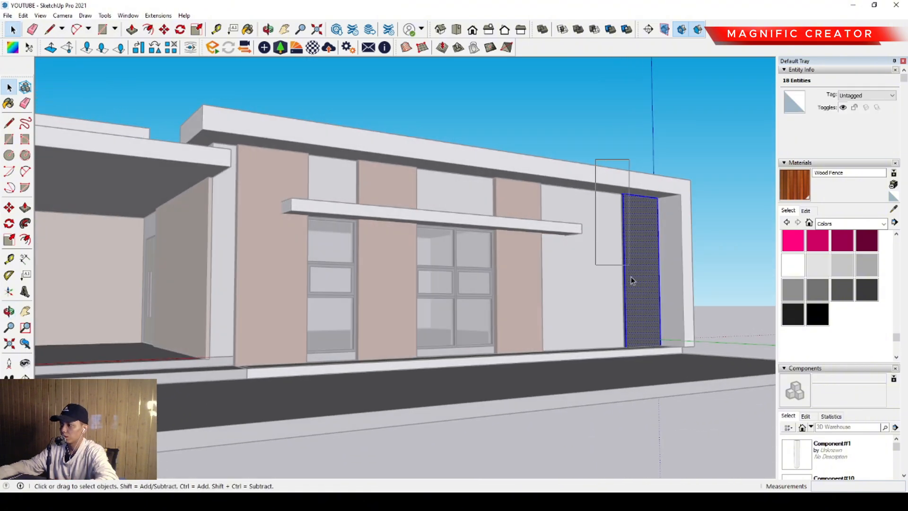
{"action": "key", "text": "p"}
{"action": "left_click", "coordinate": [622, 270]}
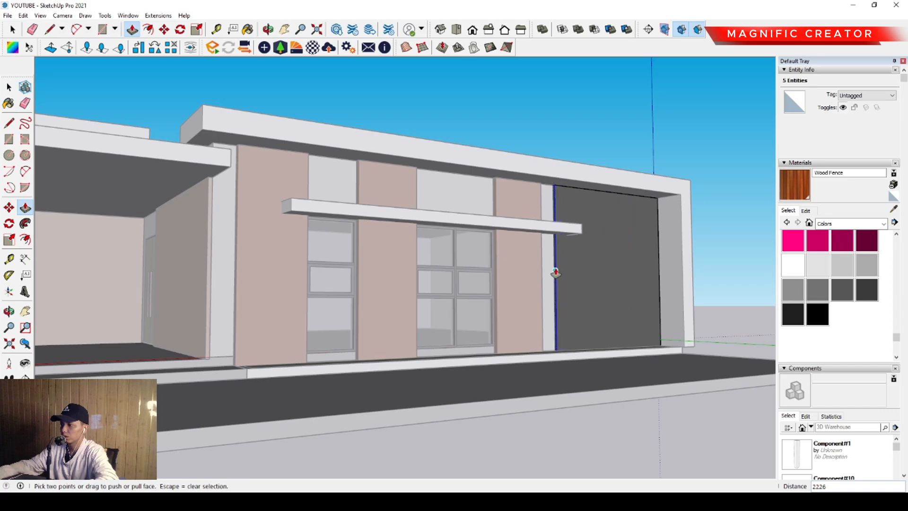
{"action": "left_click", "coordinate": [556, 273]}
{"action": "key", "text": "space"}
{"action": "scroll", "coordinate": [628, 140], "scroll_direction": "down", "scroll_amount": 5}
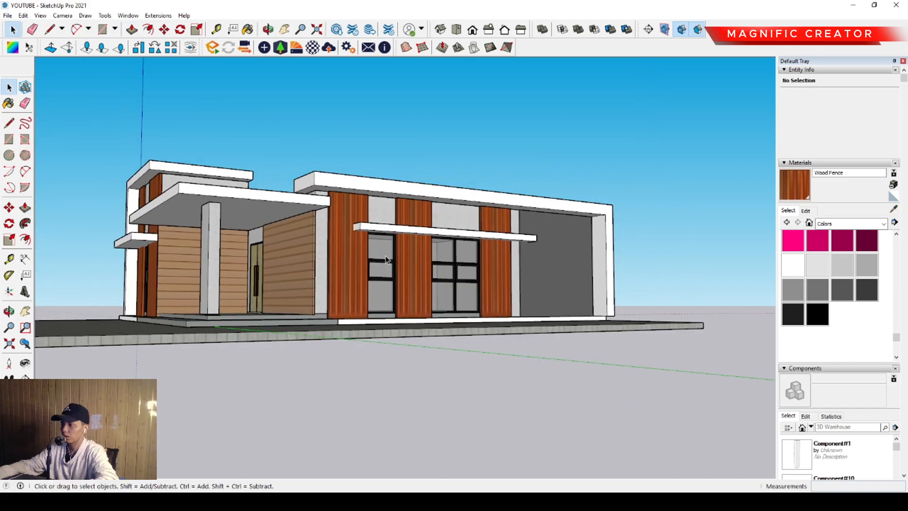
- Paint the porch wall adjoining the tower with the Cladding Stucco White material
{"action": "middle_click_drag", "start_coordinate": [360, 255], "coordinate": [476, 309]}
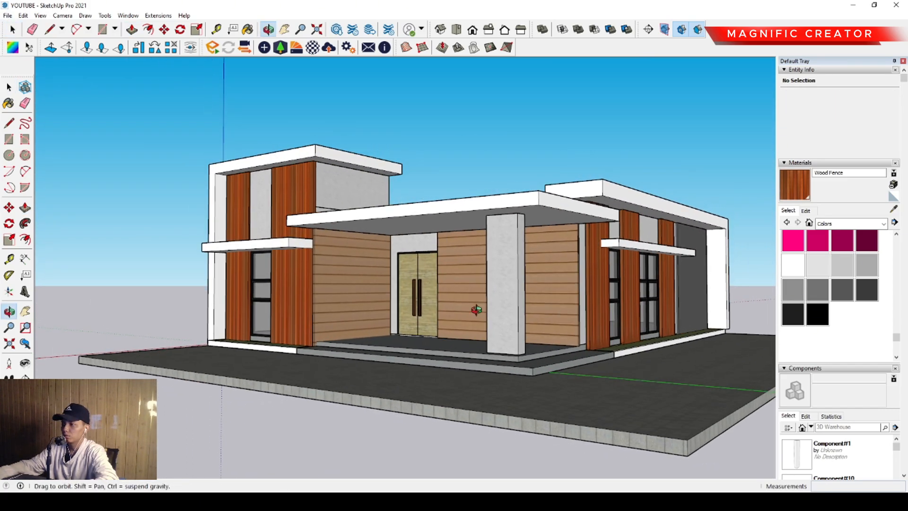
{"action": "scroll", "coordinate": [476, 310], "scroll_direction": "up", "scroll_amount": 3}
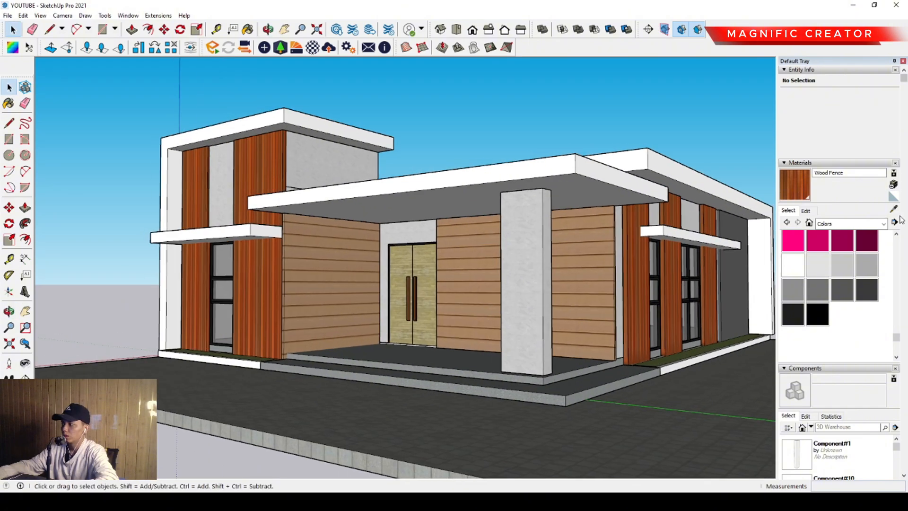
{"action": "key", "text": "b"}
{"action": "left_click", "coordinate": [342, 260]}
{"action": "scroll", "coordinate": [405, 289], "scroll_direction": "down", "scroll_amount": 3}
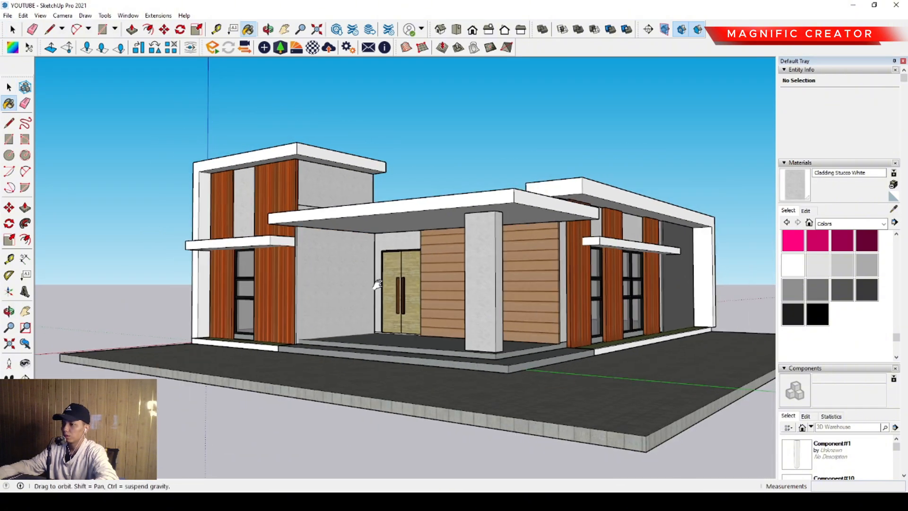
- Paint the porch wall adjoining the tower with Color M06 from the Colors library
{"action": "left_click", "coordinate": [828, 287]}
{"action": "scroll", "coordinate": [615, 279], "scroll_direction": "up", "scroll_amount": 5}
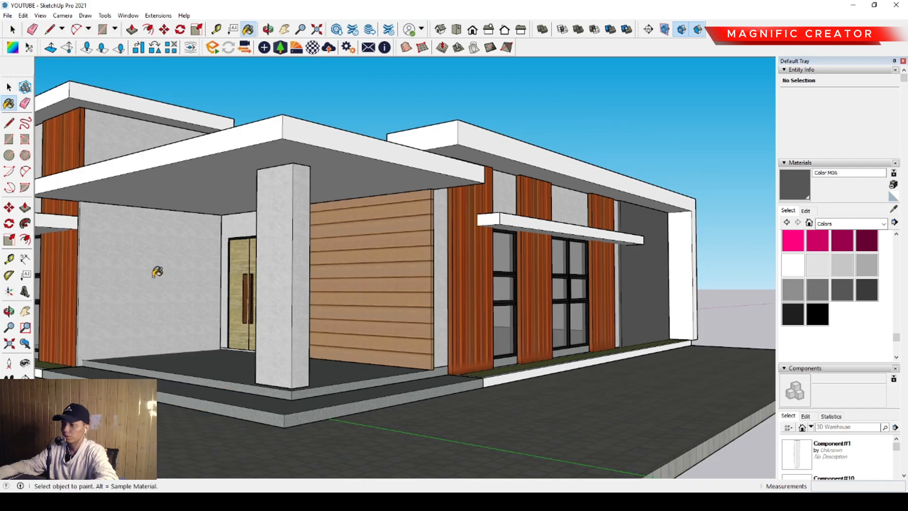
{"action": "left_click", "coordinate": [156, 271]}
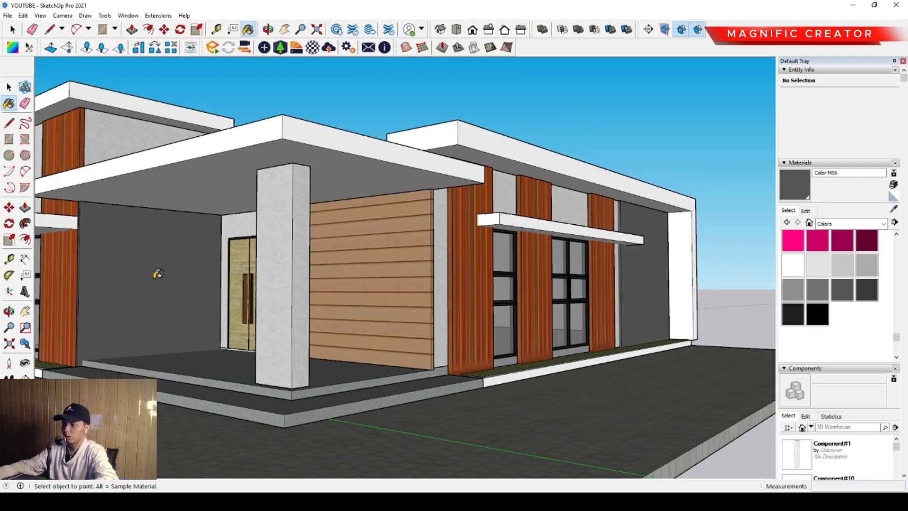
{"action": "middle_click_drag", "start_coordinate": [156, 271], "coordinate": [431, 325]}
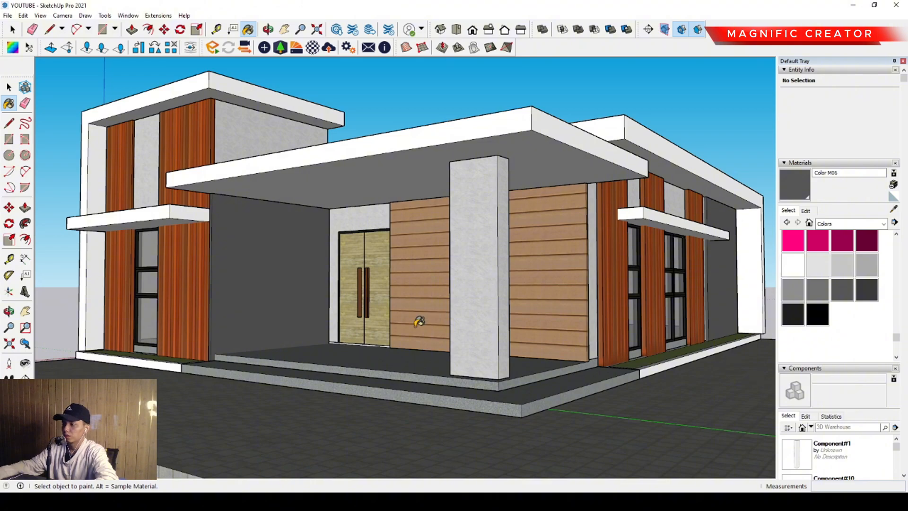
{"action": "scroll", "coordinate": [385, 331], "scroll_direction": "down", "scroll_amount": 2}
{"action": "scroll", "coordinate": [383, 326], "scroll_direction": "up", "scroll_amount": 2}
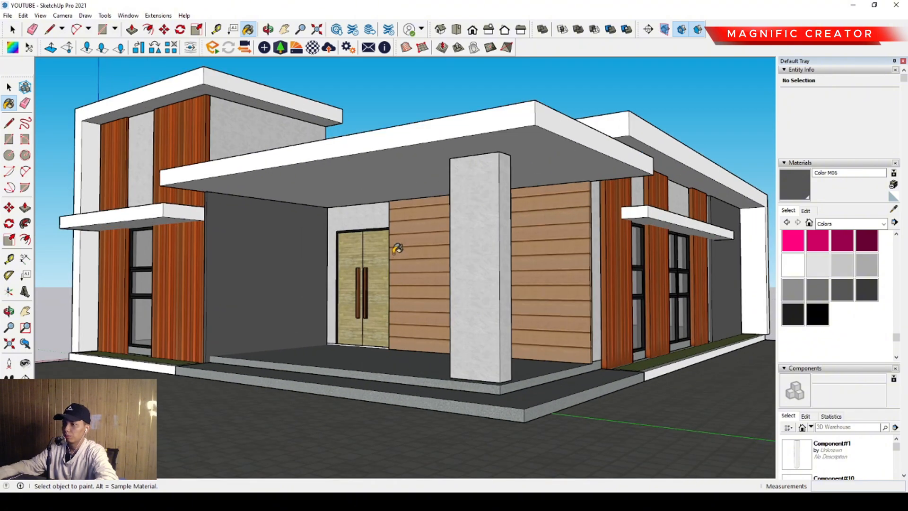
{"action": "key", "text": "space"}
{"action": "scroll", "coordinate": [470, 189], "scroll_direction": "down", "scroll_amount": 2}
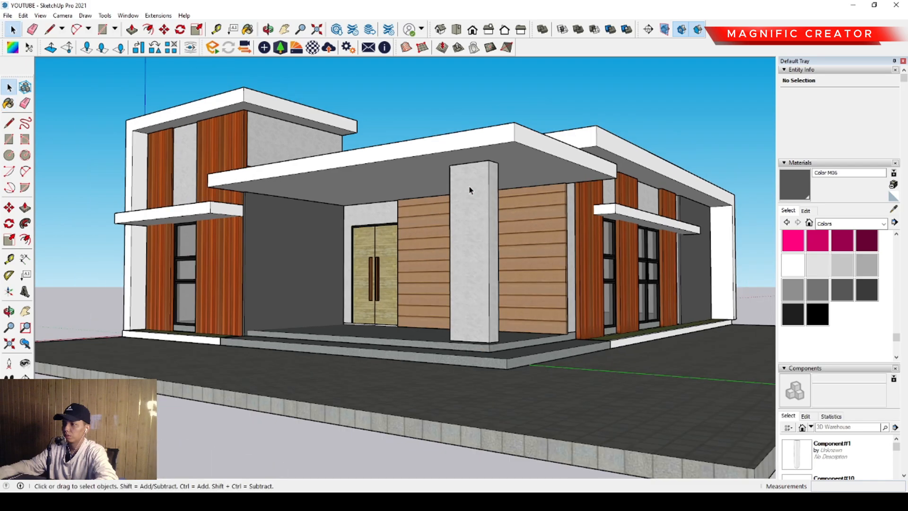
- Inside the porch roof group, offset the two outer bottom edges slightly inward to outline a narrow strip on the underside
{"action": "mouse_move", "coordinate": [470, 189]}
{"action": "middle_mouse_down"}
{"action": "mouse_move", "coordinate": [421, 213]}
{"action": "mouse_move", "coordinate": [492, 208]}
{"action": "mouse_move", "coordinate": [438, 212]}
{"action": "mouse_move", "coordinate": [501, 151]}
{"action": "middle_mouse_up"}
{"action": "scroll", "coordinate": [440, 205], "scroll_direction": "up", "scroll_amount": 2}
{"action": "key", "text": "space"}
{"action": "double_click", "coordinate": [513, 136]}
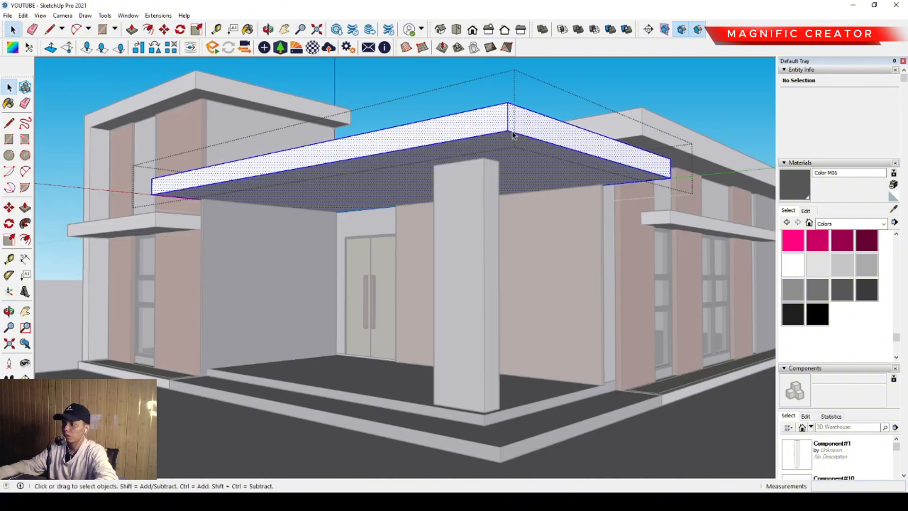
{"action": "scroll", "coordinate": [513, 136], "scroll_direction": "up", "scroll_amount": 1}
{"action": "left_click", "coordinate": [514, 135]}
{"action": "left_click", "coordinate": [491, 135], "text": "shift"}
{"action": "scroll", "coordinate": [508, 135], "scroll_direction": "up", "scroll_amount": 1}
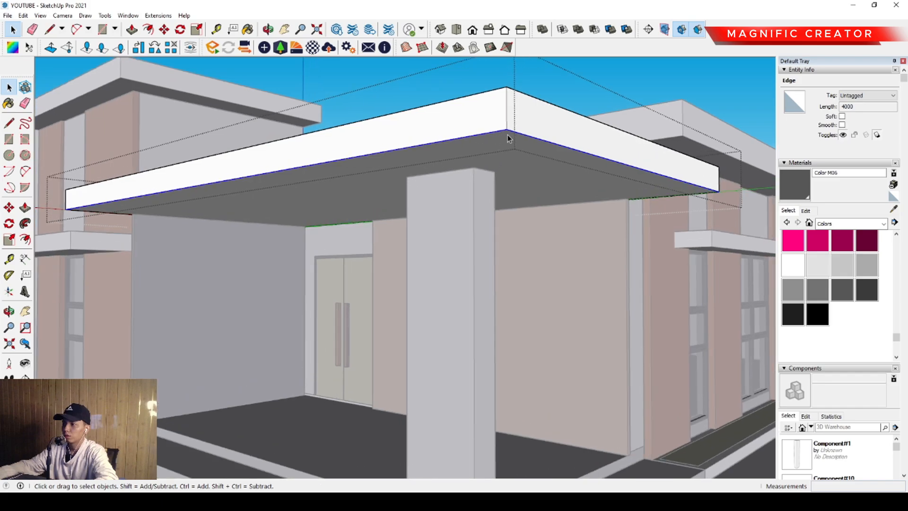
{"action": "key", "text": "f"}
{"action": "left_click", "coordinate": [509, 133]}
{"action": "left_click", "coordinate": [514, 138]}
{"action": "key", "text": "space"}
- Push the narrow strip along the porch roof's outer underside upward to form a recessed step below the fascia
{"action": "scroll", "coordinate": [514, 138], "scroll_direction": "up", "scroll_amount": 1}
{"action": "left_click", "coordinate": [512, 134]}
{"action": "key", "text": "p"}
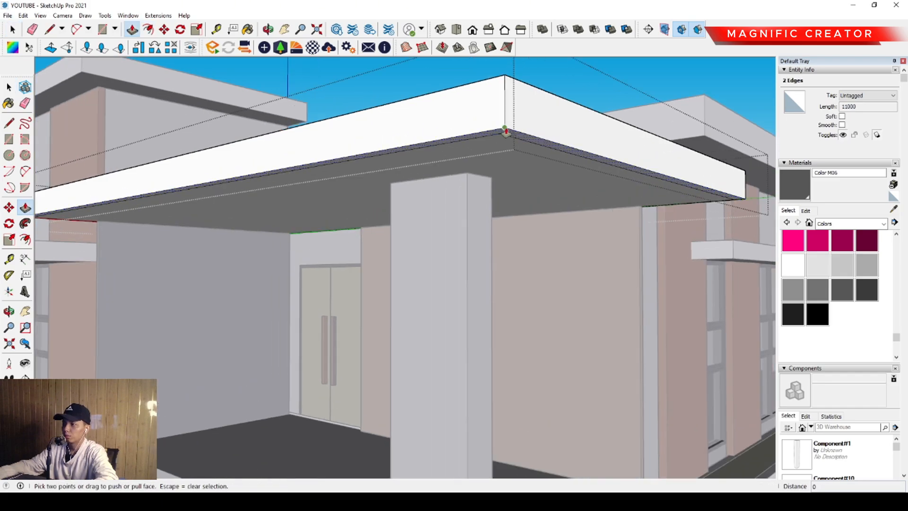
{"action": "left_click", "coordinate": [506, 130]}
{"action": "left_click", "coordinate": [505, 120]}
{"action": "key", "text": "space"}
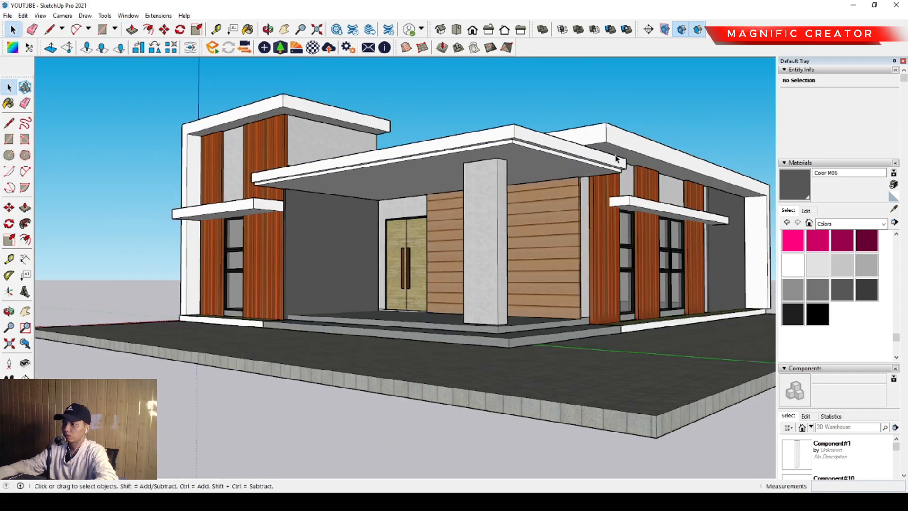
- Paint the side wall planter's curb with Concrete Aggregate Smoke from the Asphalt and Concrete library
{"action": "middle_click_drag", "start_coordinate": [454, 283], "coordinate": [503, 299]}
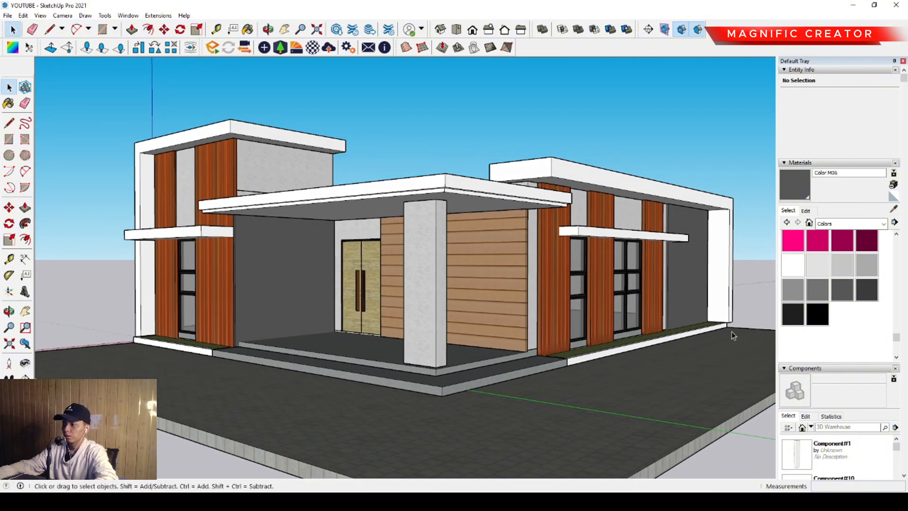
{"action": "left_click", "coordinate": [884, 227]}
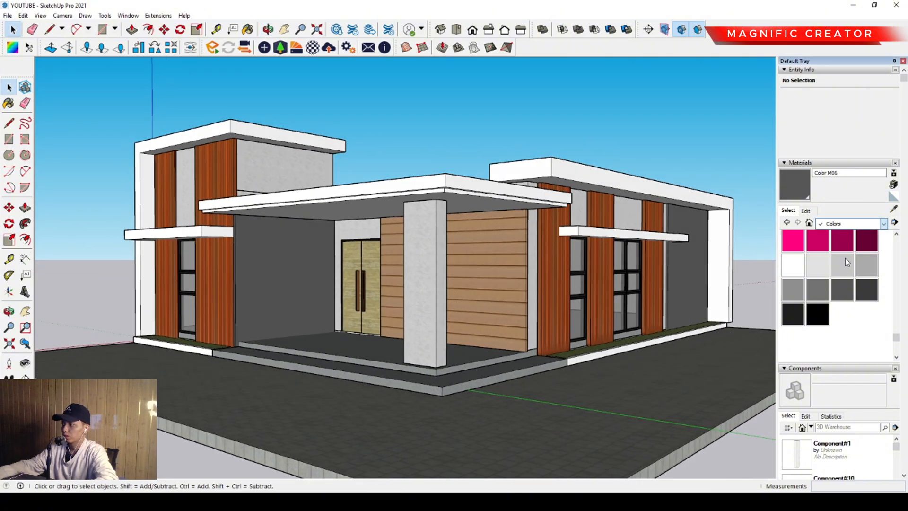
{"action": "left_click", "coordinate": [845, 257]}
{"action": "left_click", "coordinate": [792, 267]}
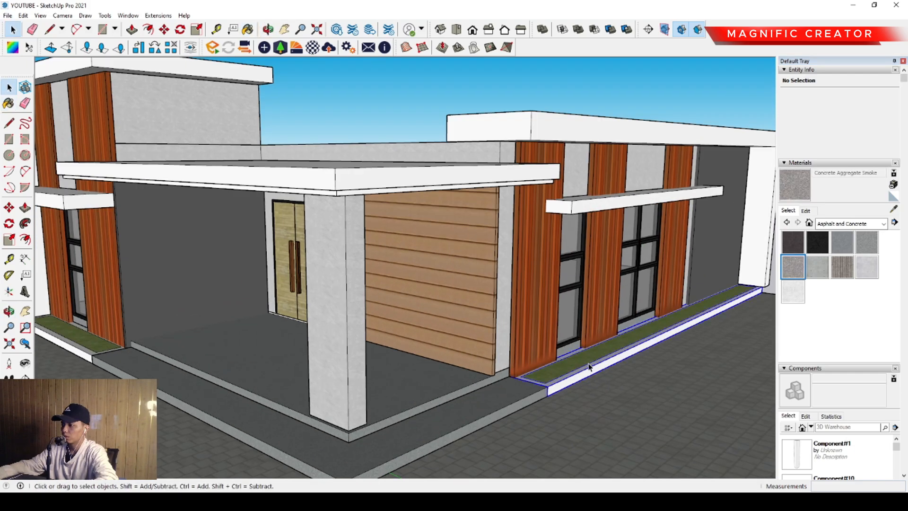
{"action": "double_click", "coordinate": [593, 362]}
{"action": "triple_click", "coordinate": [595, 361]}
{"action": "key", "text": "b"}
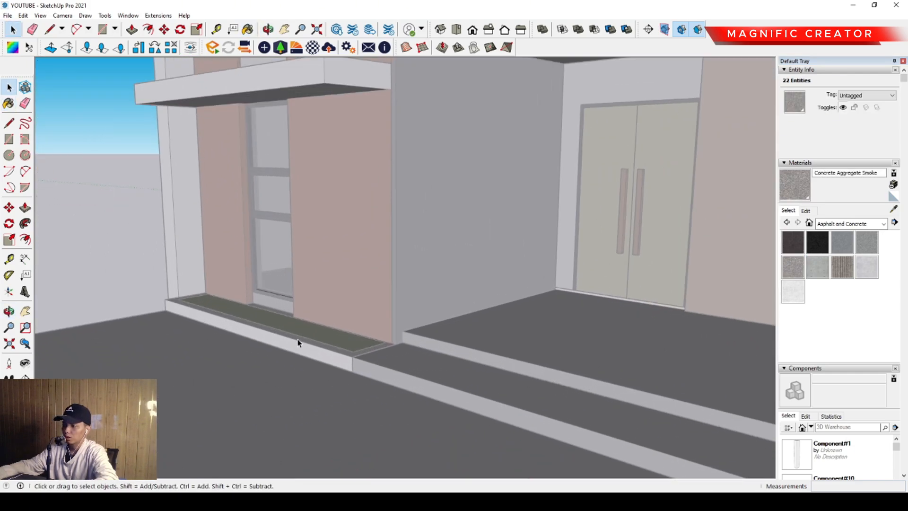
- Paint the curb of the planter below the tower with Concrete Aggregate Smoke, excluding its grass face
{"action": "triple_click", "coordinate": [300, 339]}
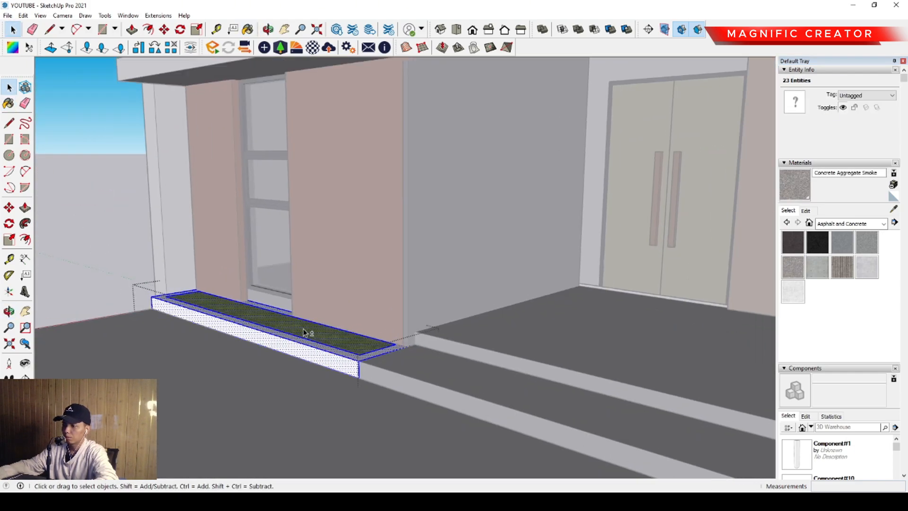
{"action": "key", "text": "b"}
{"action": "left_click", "coordinate": [293, 334]}
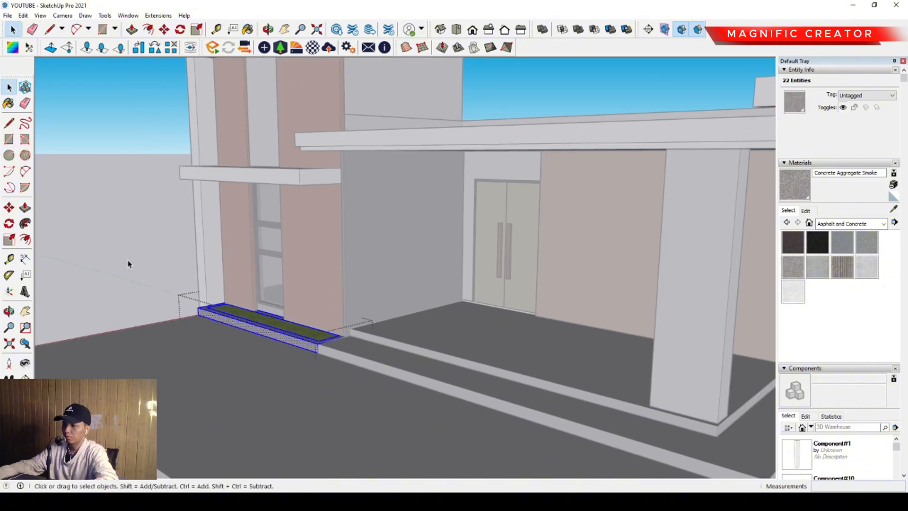
{"action": "middle_click_drag", "start_coordinate": [128, 260], "coordinate": [444, 289]}
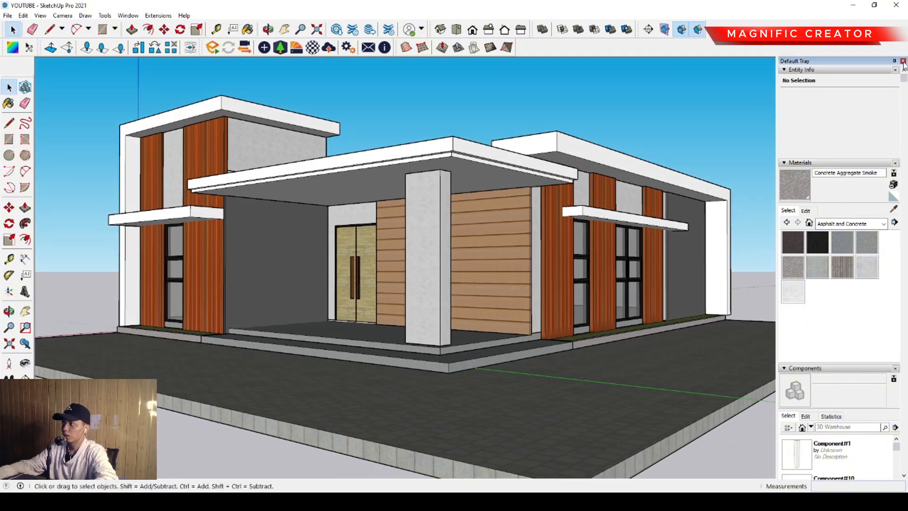
- Turn on the model's shadows and set the shadow time to 07:14
{"action": "left_click", "coordinate": [903, 61]}
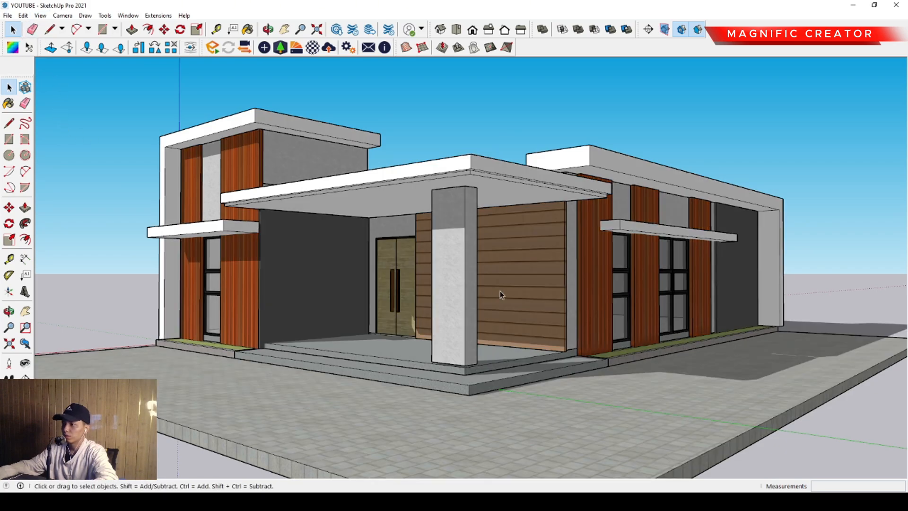
{"action": "key", "text": "b"}
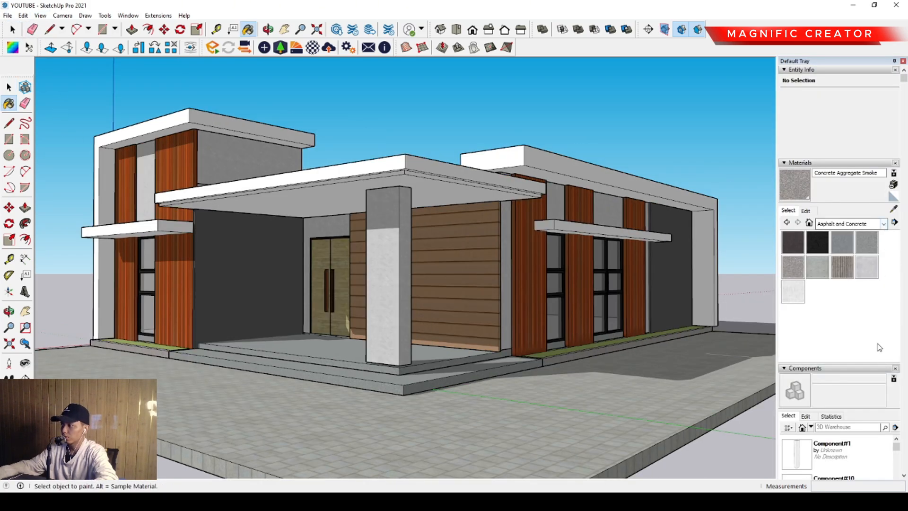
{"action": "scroll", "coordinate": [879, 348], "scroll_direction": "down", "scroll_amount": 3}
{"action": "scroll", "coordinate": [875, 345], "scroll_direction": "down", "scroll_amount": 7}
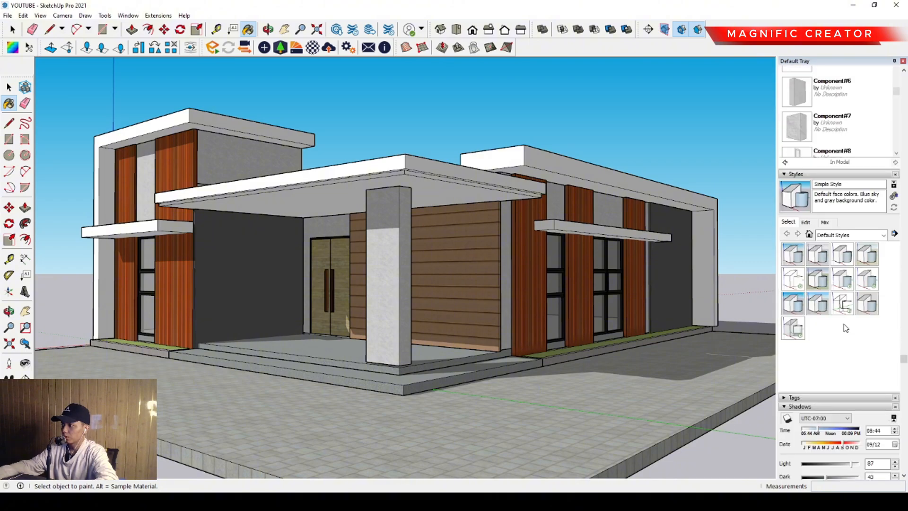
{"action": "left_click", "coordinate": [806, 222]}
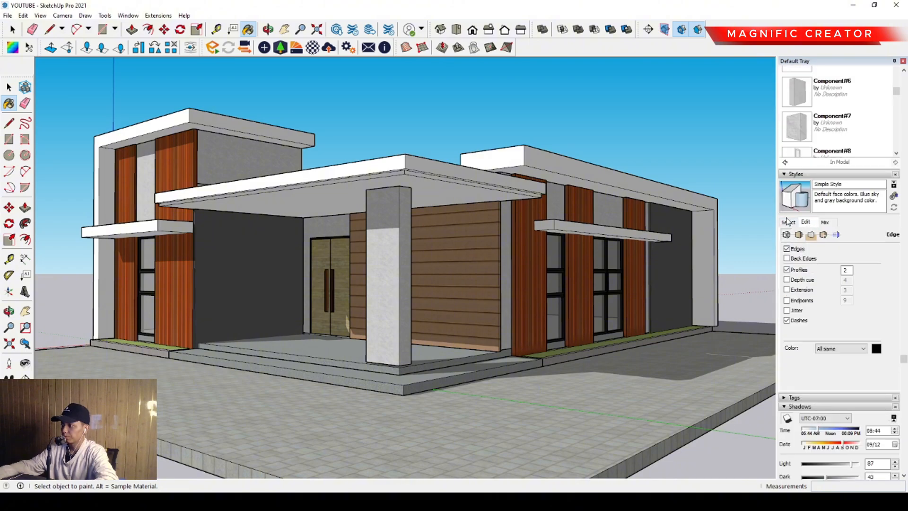
{"action": "left_click", "coordinate": [787, 222]}
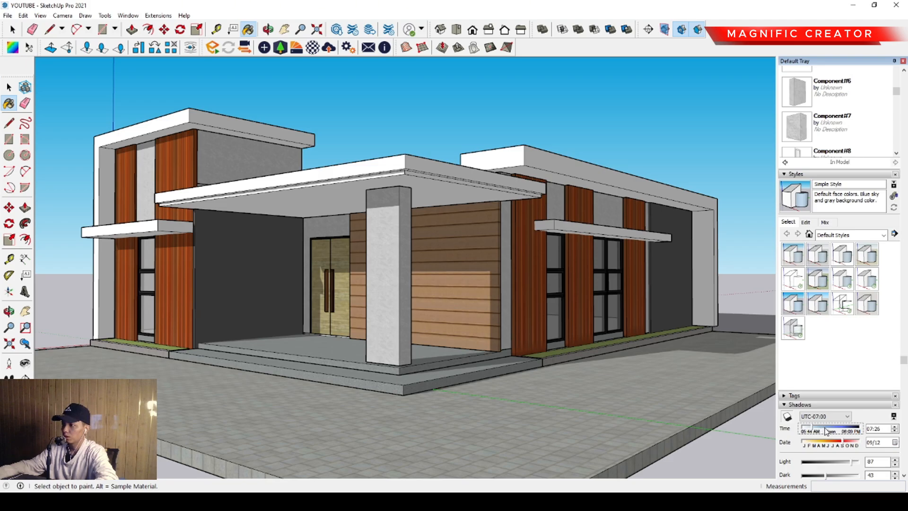
{"action": "left_click", "coordinate": [826, 431]}
{"action": "left_click_drag", "start_coordinate": [810, 431], "coordinate": [811, 430]}
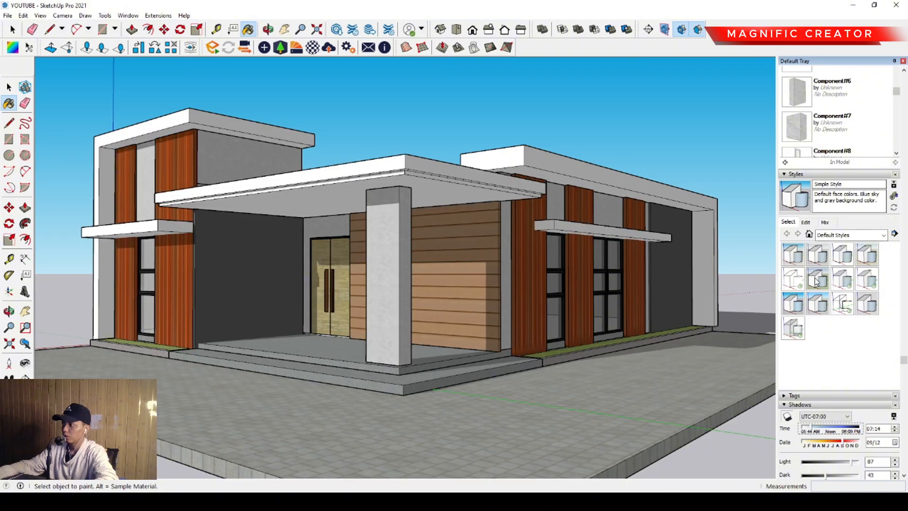
- Place a Tree 2D Deciduous component from the Components Sampler on the ground slab beside the side wall's far end
{"action": "left_click", "coordinate": [785, 175]}
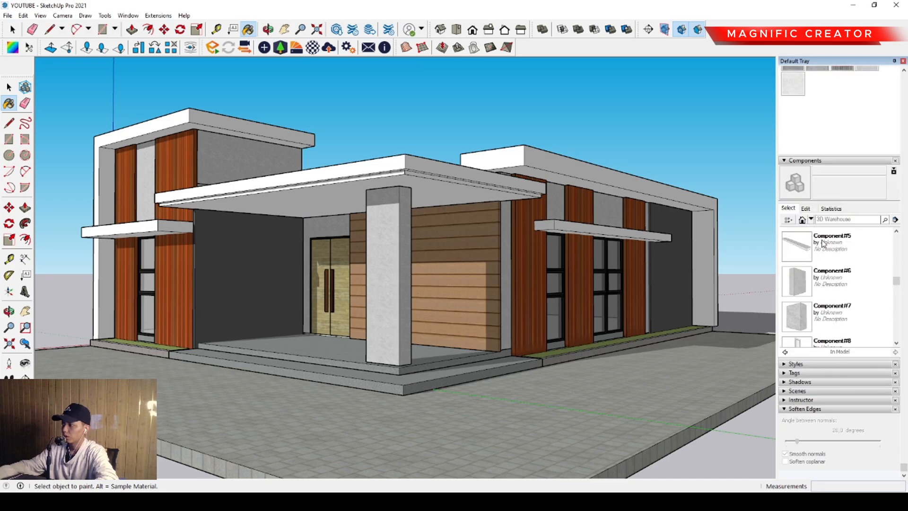
{"action": "left_click", "coordinate": [796, 246]}
{"action": "scroll", "coordinate": [818, 303], "scroll_direction": "down", "scroll_amount": 15}
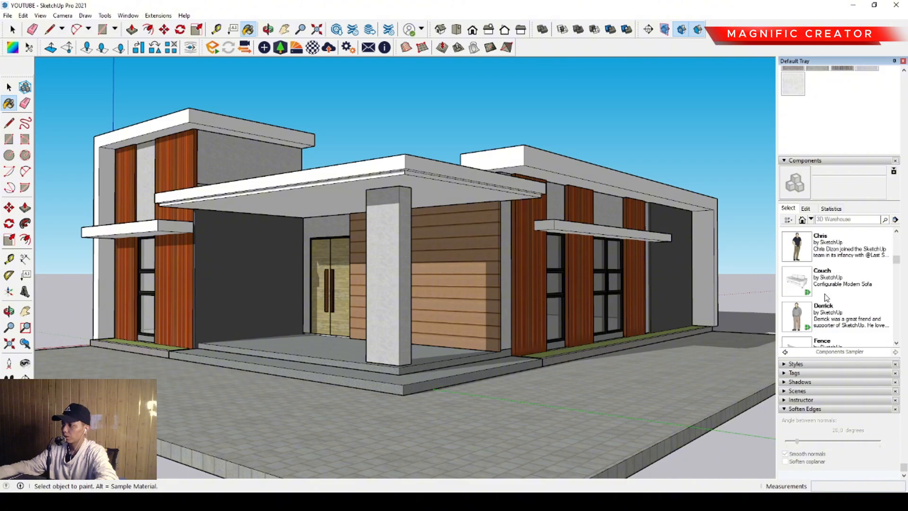
{"action": "scroll", "coordinate": [815, 307], "scroll_direction": "down", "scroll_amount": 2}
{"action": "scroll", "coordinate": [809, 283], "scroll_direction": "up", "scroll_amount": 3}
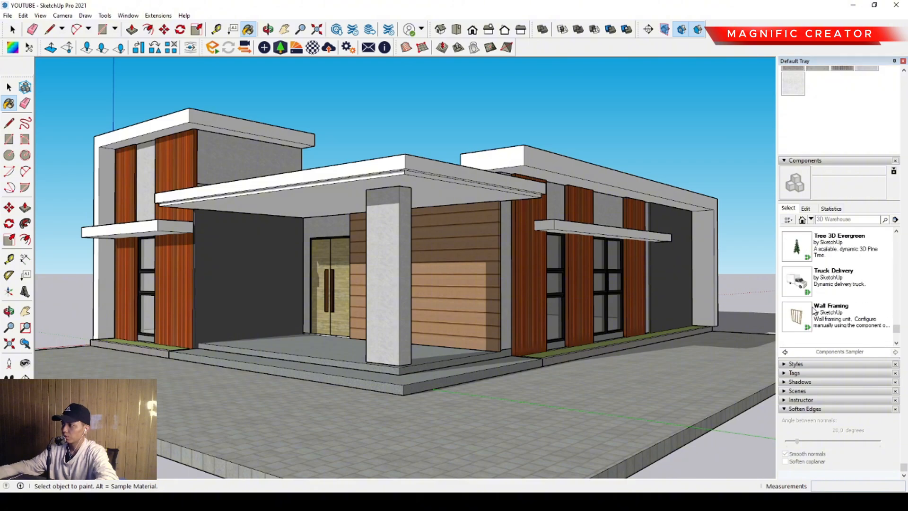
{"action": "left_click", "coordinate": [800, 239]}
{"action": "scroll", "coordinate": [402, 340], "scroll_direction": "down", "scroll_amount": 2}
{"action": "mouse_move", "coordinate": [402, 341]}
{"action": "middle_mouse_down"}
{"action": "mouse_move", "coordinate": [362, 340]}
{"action": "mouse_move", "coordinate": [411, 342]}
{"action": "middle_mouse_up"}
{"action": "left_click", "coordinate": [656, 358]}
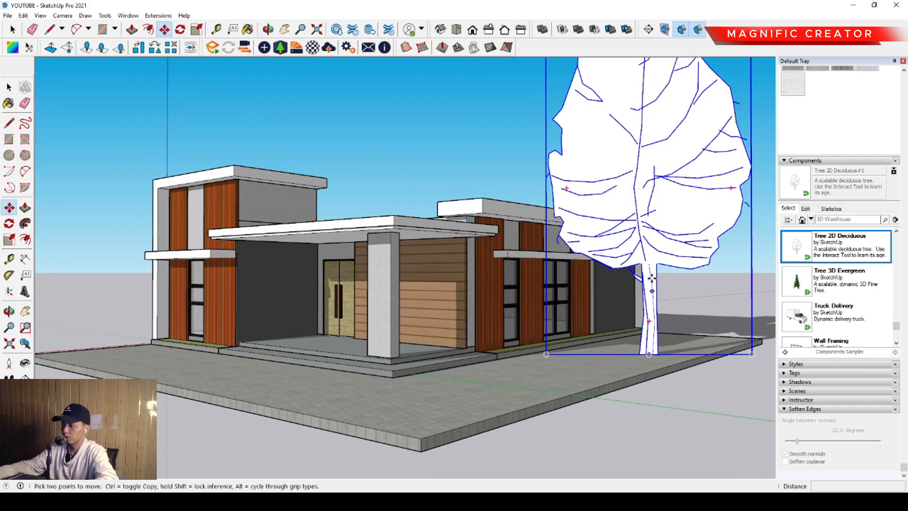
- Scale the deciduous tree's height down to 0.56 along the blue axis
{"action": "key", "text": "s"}
{"action": "scroll", "coordinate": [620, 236], "scroll_direction": "up", "scroll_amount": 2}
{"action": "left_click_drag", "start_coordinate": [626, 102], "coordinate": [628, 224]}
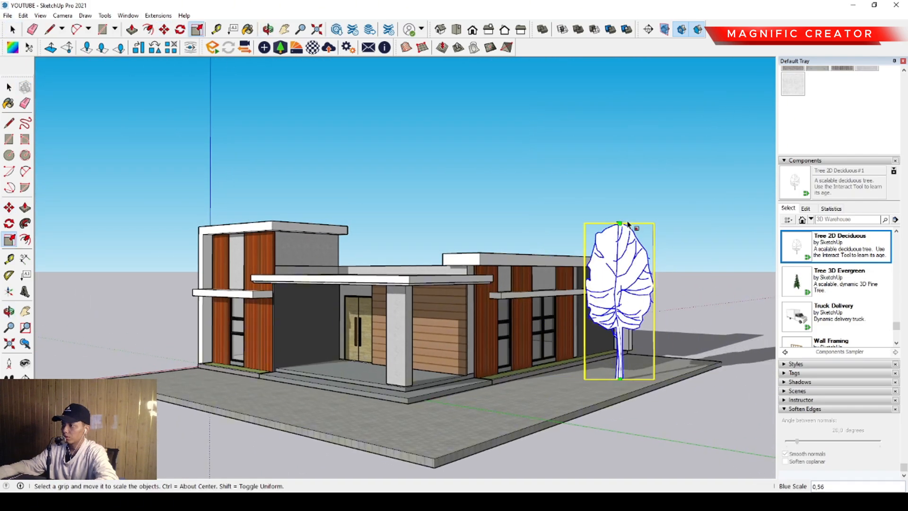
{"action": "scroll", "coordinate": [878, 288], "scroll_direction": "up", "scroll_amount": 2}
{"action": "scroll", "coordinate": [902, 248], "scroll_direction": "up", "scroll_amount": 5}
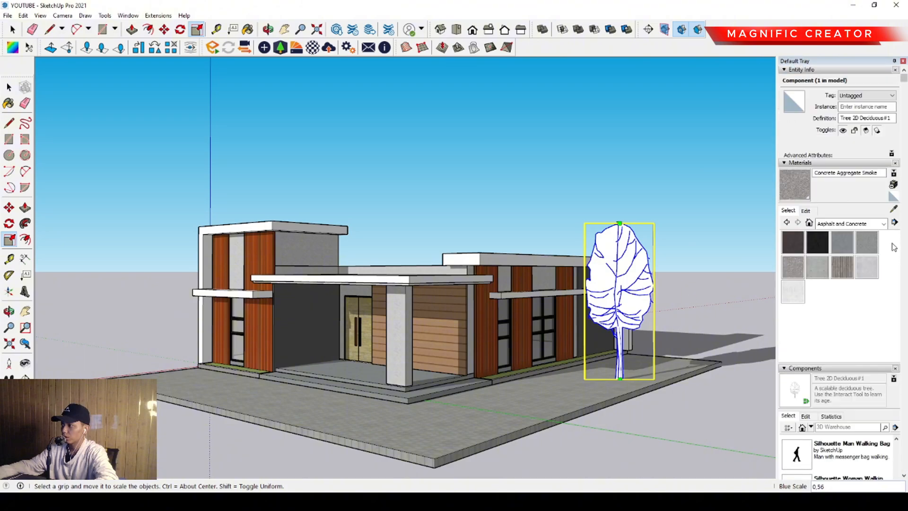
- Paint the deciduous tree with Translucent Glass Dark Green from the Glass and Mirrors collection, then deselect it
{"action": "left_click", "coordinate": [884, 226]}
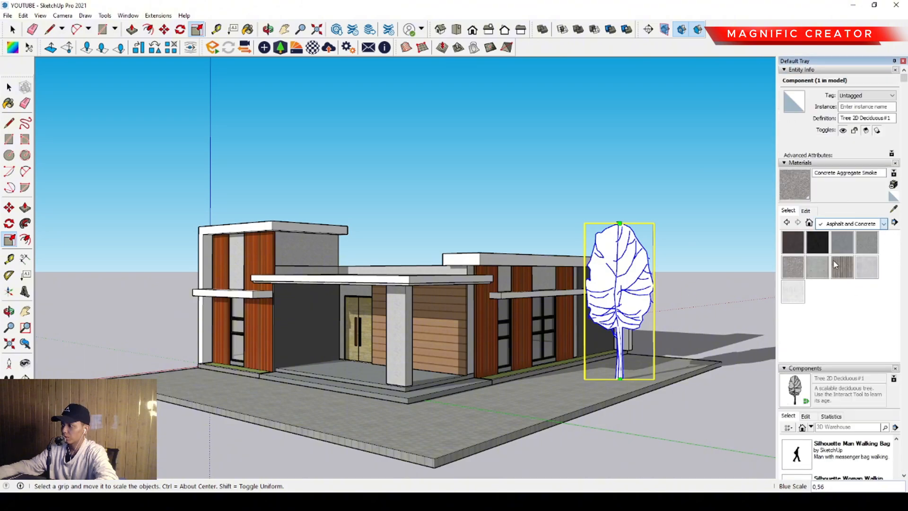
{"action": "left_click", "coordinate": [833, 299]}
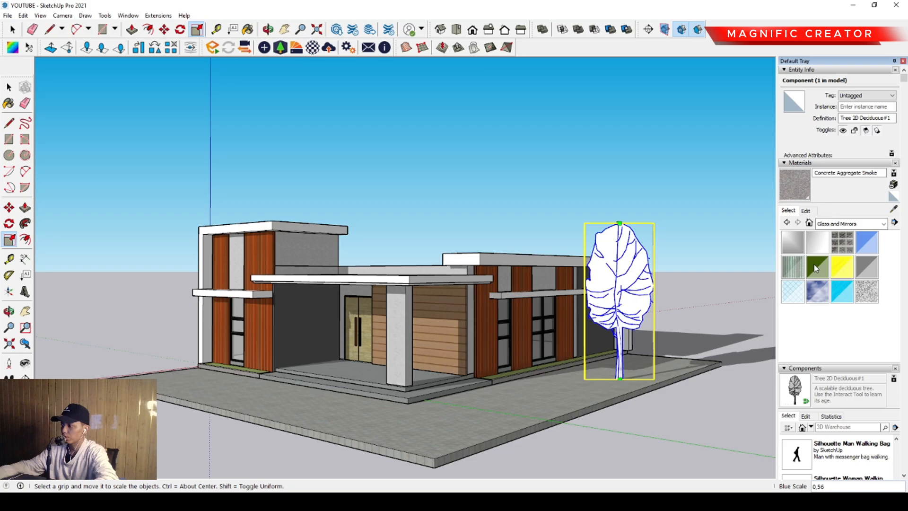
{"action": "left_click", "coordinate": [816, 268]}
{"action": "left_click", "coordinate": [622, 253]}
{"action": "key", "text": "space"}
{"action": "scroll", "coordinate": [645, 282], "scroll_direction": "up", "scroll_amount": 2}
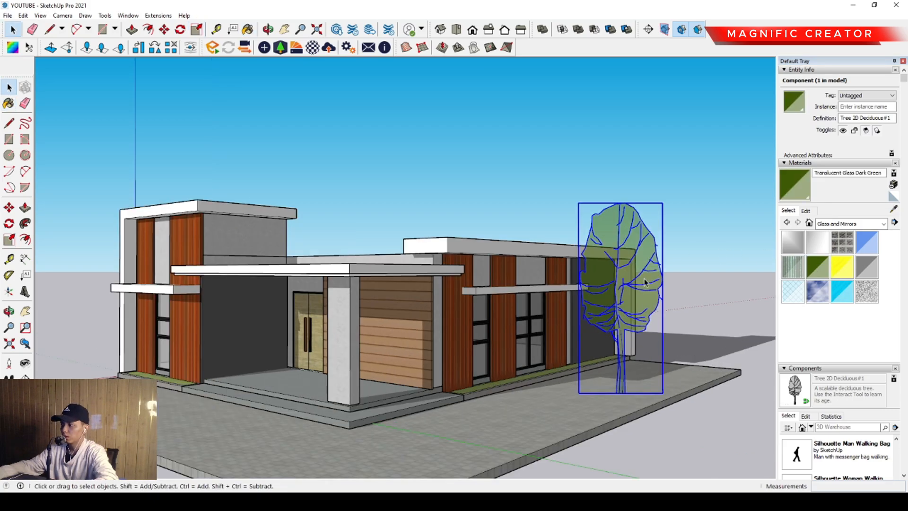
{"action": "left_click", "coordinate": [667, 230]}
{"action": "key", "text": "shift+z"}
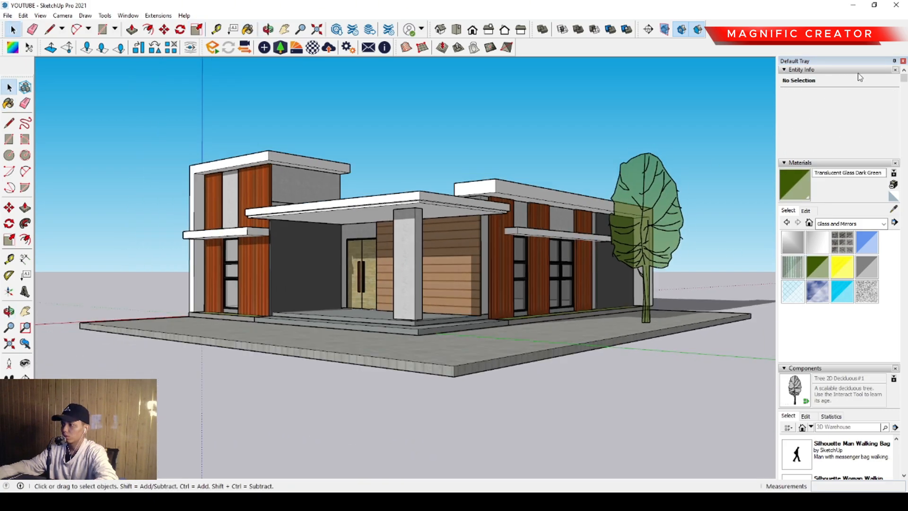
{"action": "left_click", "coordinate": [903, 61]}
- Open the ground slab group for editing and draw a circle on its paved surface, centred on the tree trunk's base
{"action": "scroll", "coordinate": [435, 314], "scroll_direction": "up", "scroll_amount": 3}
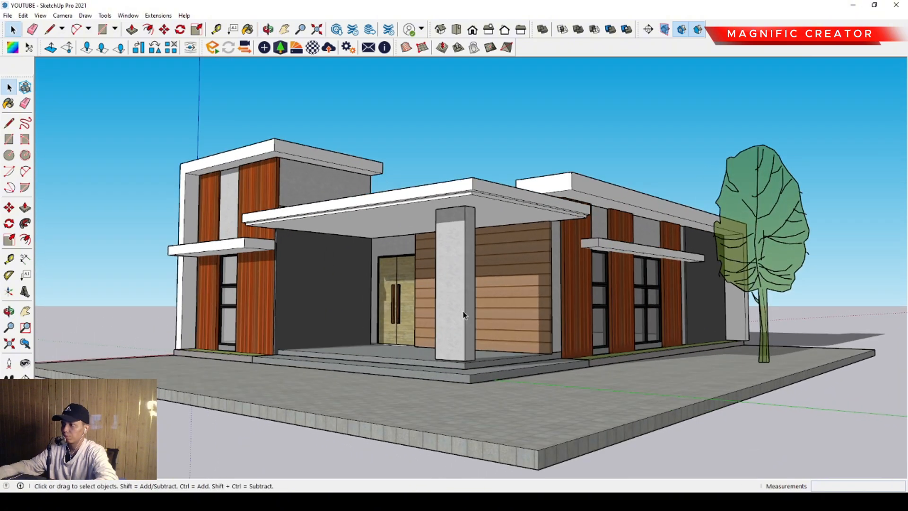
{"action": "scroll", "coordinate": [463, 315], "scroll_direction": "up", "scroll_amount": 1}
{"action": "middle_click_drag", "start_coordinate": [463, 315], "coordinate": [449, 336]}
{"action": "middle_click_drag", "start_coordinate": [709, 361], "coordinate": [717, 345]}
{"action": "double_click", "coordinate": [713, 367]}
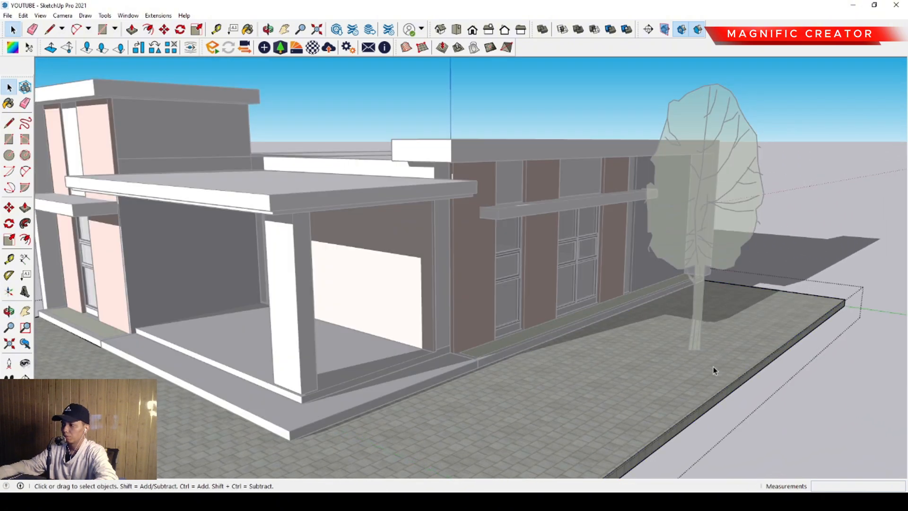
{"action": "scroll", "coordinate": [713, 367], "scroll_direction": "up", "scroll_amount": 2}
{"action": "key", "text": "c"}
{"action": "left_click", "coordinate": [688, 353]}
{"action": "left_click", "coordinate": [728, 350]}
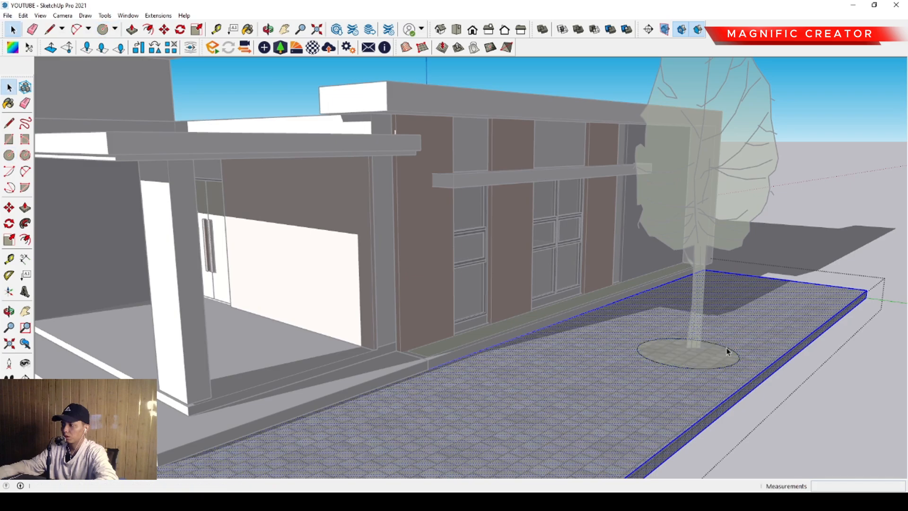
{"action": "key", "text": "space"}
- Sample Vegetation Grass from the planter, paint the circle around the tree trunk with it, and leave the slab group
{"action": "key", "text": "b"}
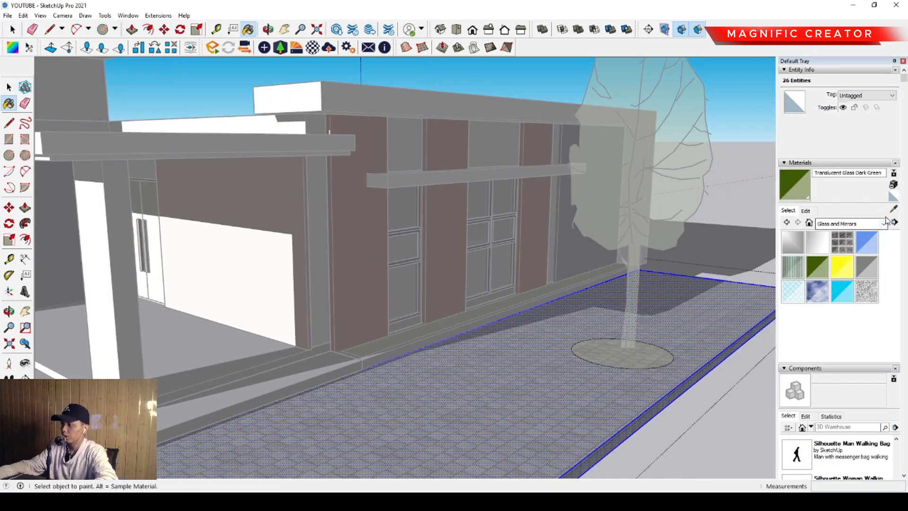
{"action": "left_click", "coordinate": [894, 209]}
{"action": "scroll", "coordinate": [478, 305], "scroll_direction": "up", "scroll_amount": 2}
{"action": "mouse_move", "coordinate": [477, 305]}
{"action": "middle_mouse_down"}
{"action": "mouse_move", "coordinate": [460, 344]}
{"action": "mouse_move", "coordinate": [475, 340]}
{"action": "mouse_move", "coordinate": [494, 250]}
{"action": "mouse_move", "coordinate": [459, 280]}
{"action": "mouse_move", "coordinate": [485, 284]}
{"action": "middle_mouse_up"}
{"action": "left_click", "coordinate": [461, 328]}
{"action": "left_click", "coordinate": [616, 377]}
{"action": "key", "text": "space"}
{"action": "scroll", "coordinate": [537, 351], "scroll_direction": "down", "scroll_amount": 3}
{"action": "left_click", "coordinate": [732, 208]}
{"action": "scroll", "coordinate": [474, 339], "scroll_direction": "down", "scroll_amount": 2}
{"action": "scroll", "coordinate": [493, 250], "scroll_direction": "up", "scroll_amount": 1}
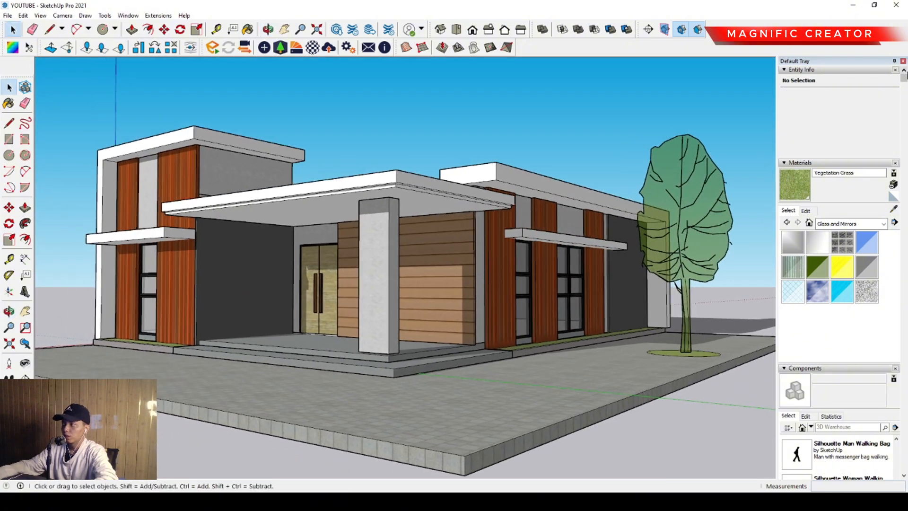
{"action": "left_click", "coordinate": [904, 61]}
{"action": "scroll", "coordinate": [417, 299], "scroll_direction": "up", "scroll_amount": 2}
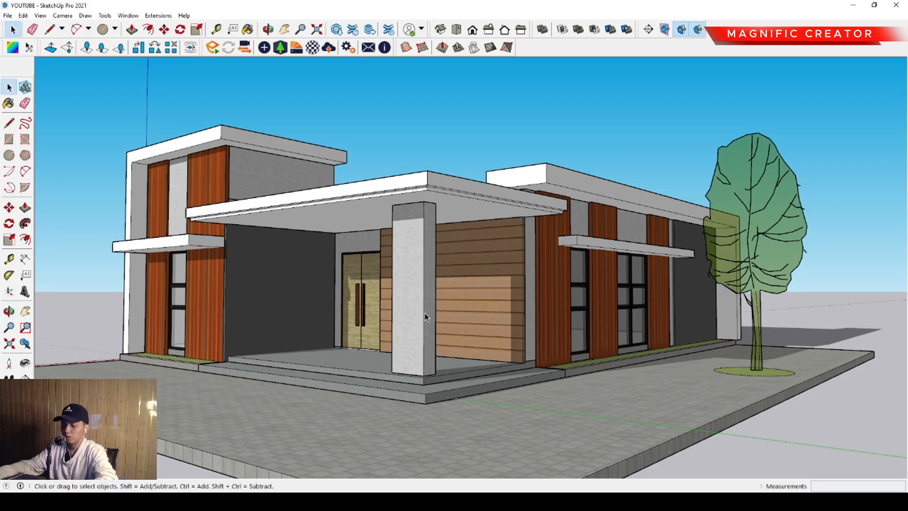